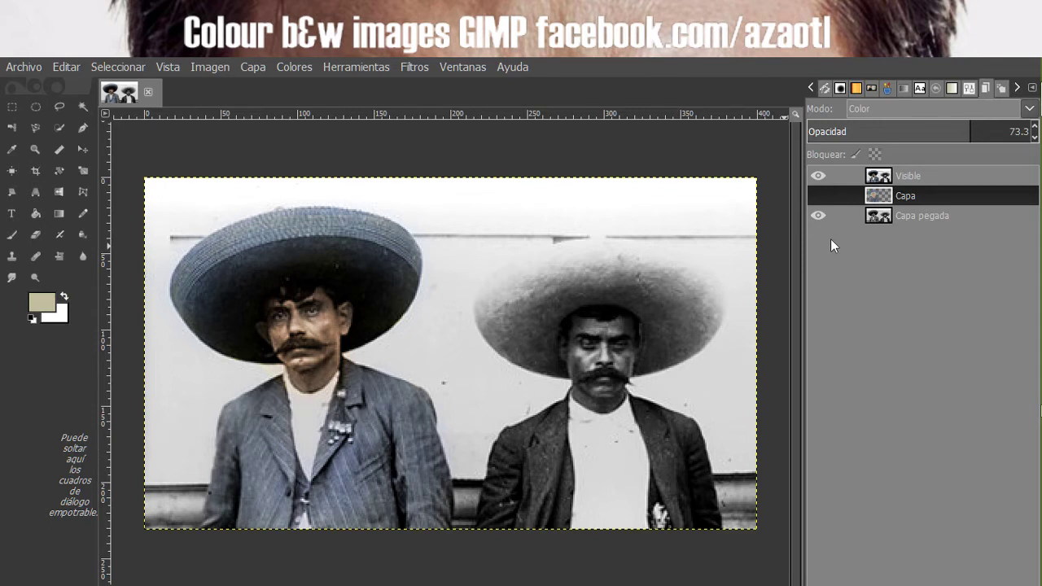
Delete the Capa colour layer and move the hidden Visible layer beneath Capa pegada.
{"action": "left_click", "coordinate": [819, 175]}
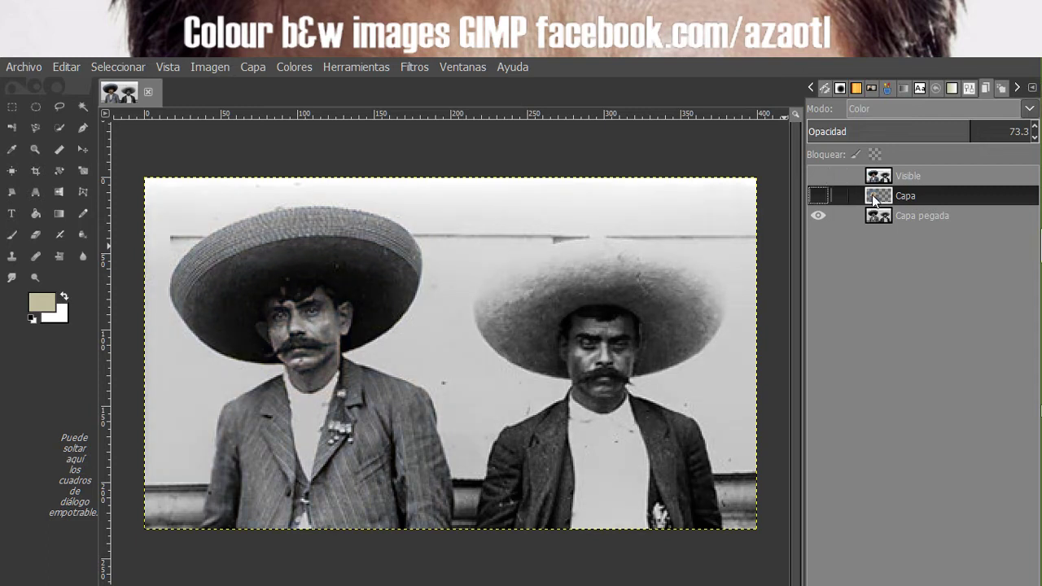
{"action": "left_click", "coordinate": [894, 341]}
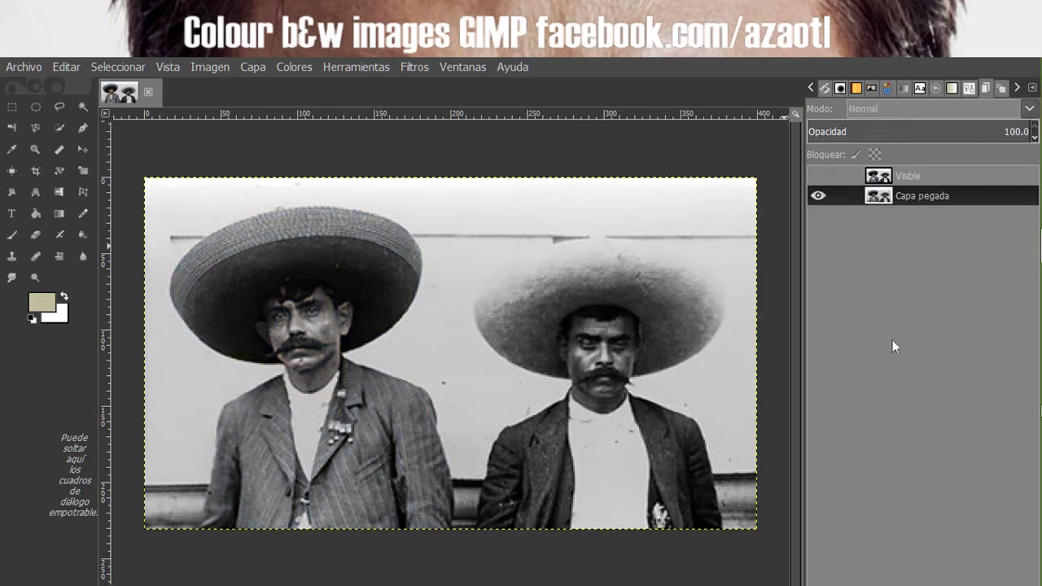
{"action": "left_click", "coordinate": [825, 176]}
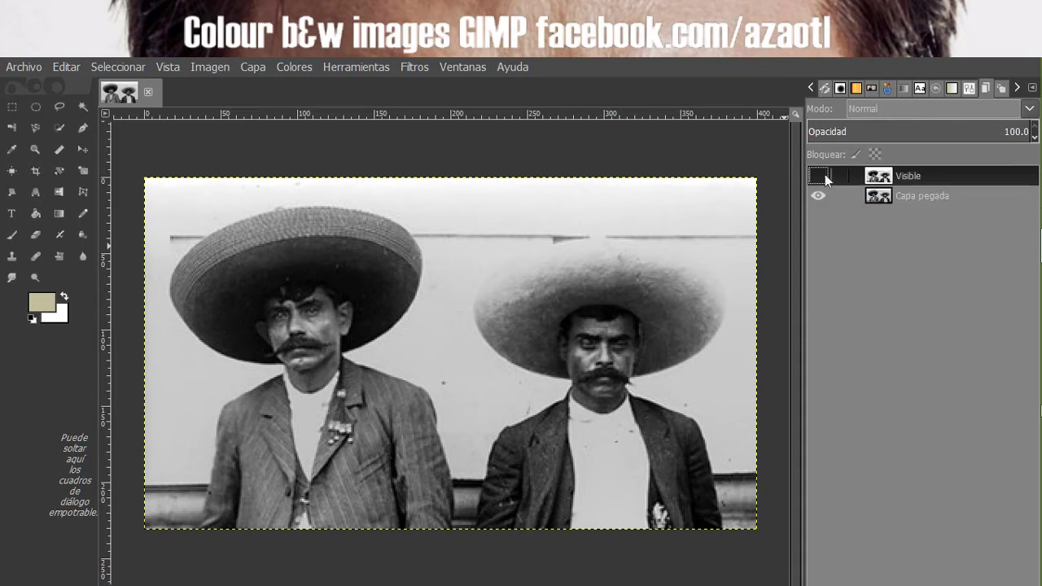
{"action": "left_click_drag", "start_coordinate": [871, 181], "coordinate": [877, 215]}
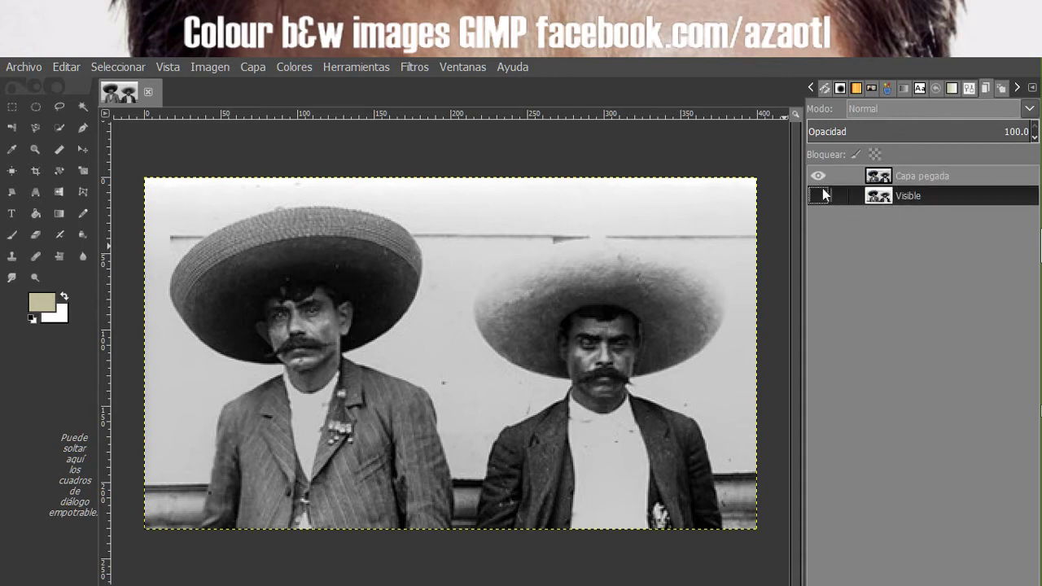
Duplicate the Capa pegada layer.
{"action": "left_click", "coordinate": [884, 177]}
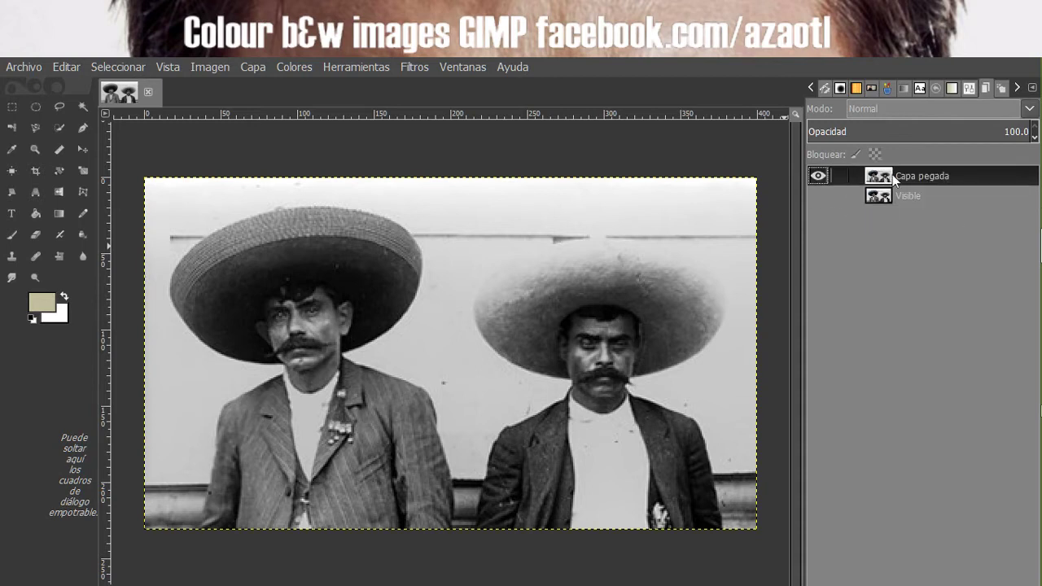
{"action": "right_click", "coordinate": [888, 174]}
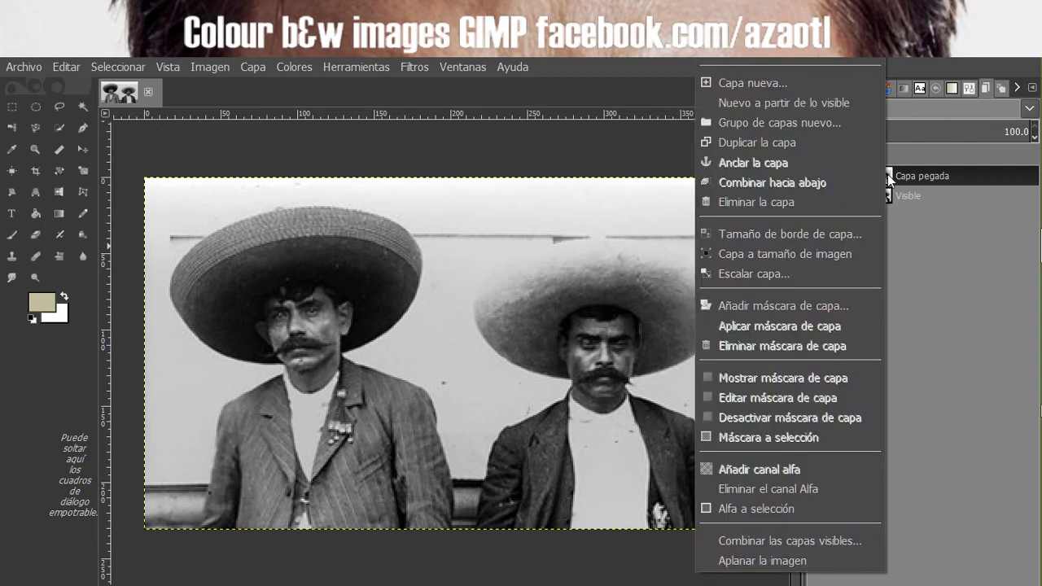
{"action": "left_click", "coordinate": [823, 143]}
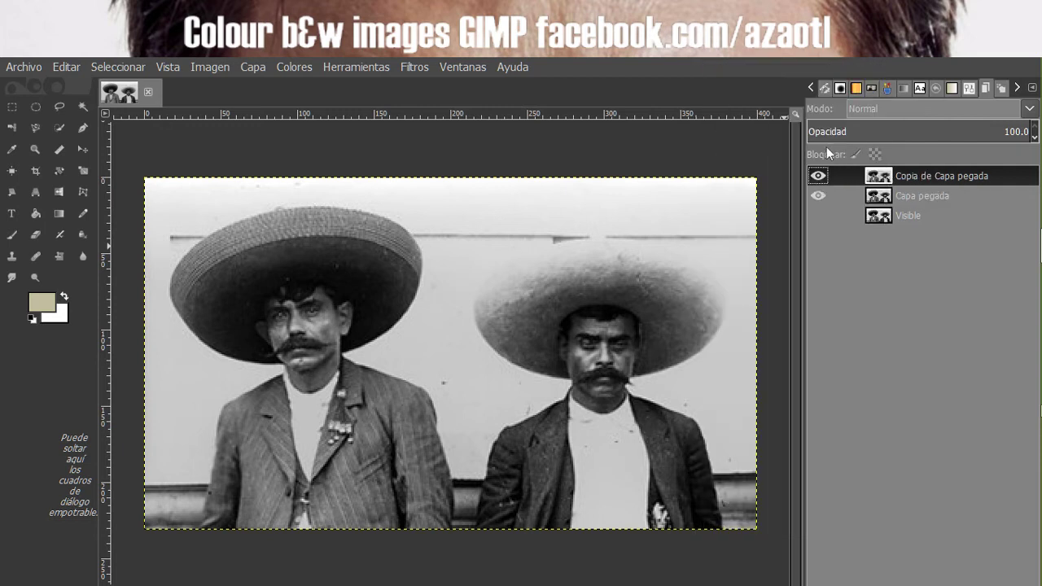
{"action": "left_click", "coordinate": [889, 199]}
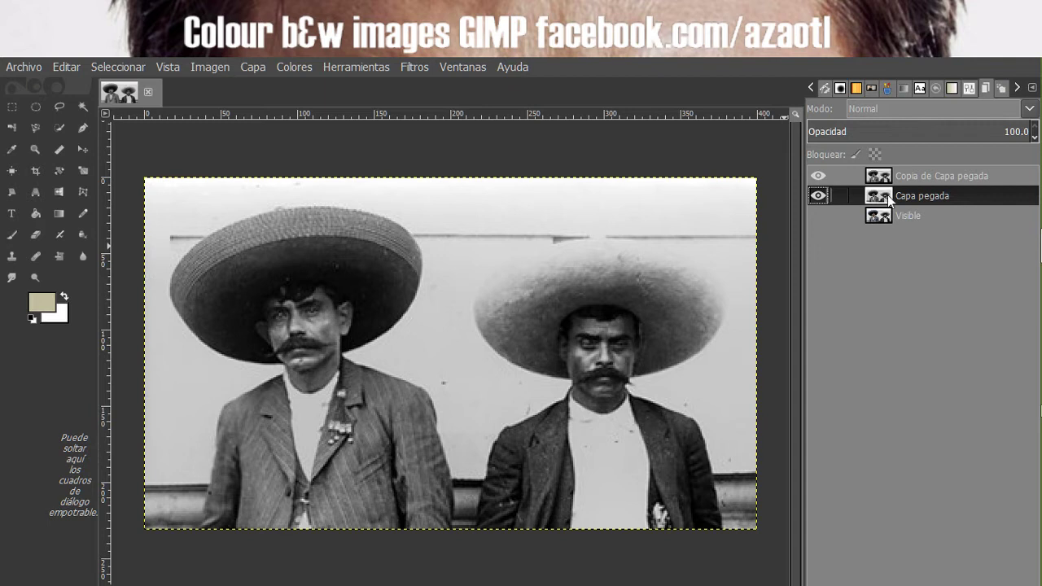
{"action": "left_click", "coordinate": [884, 179]}
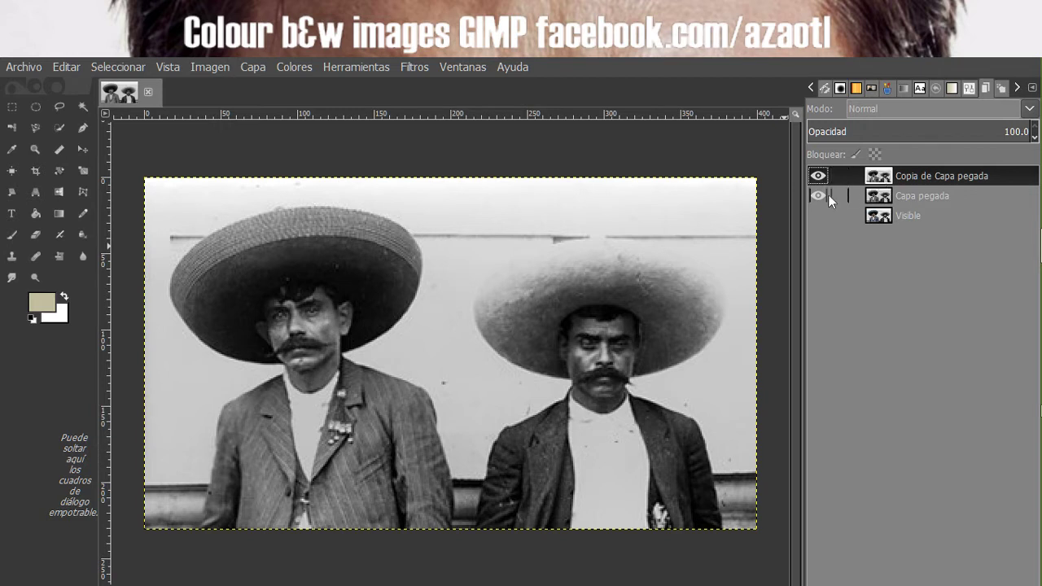
Hide the original Capa pegada layer and rename it backUp.
{"action": "double_click", "coordinate": [917, 196]}
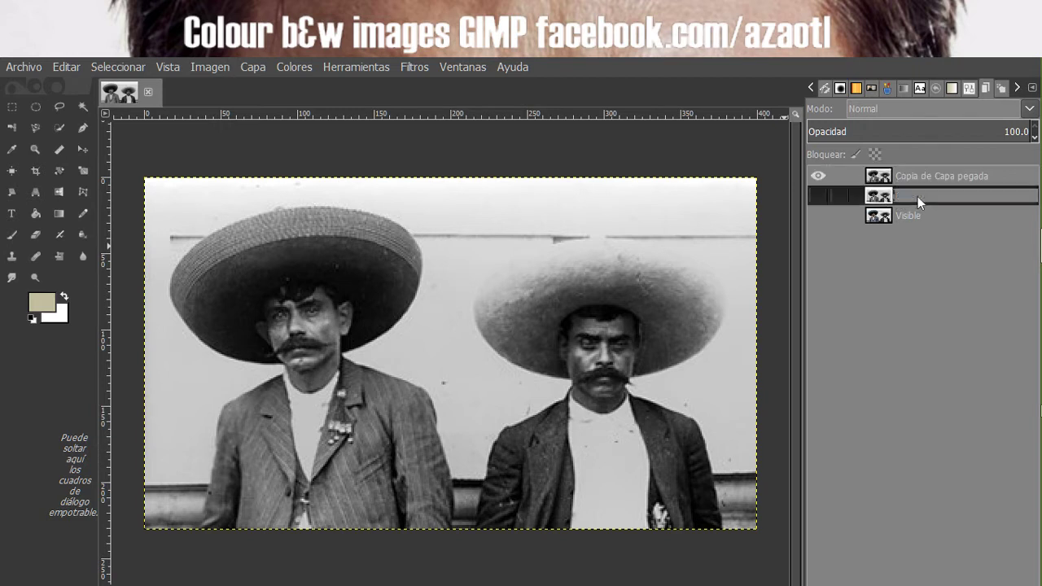
{"action": "type", "text": "DackUp"}
{"action": "key", "text": "Return"}
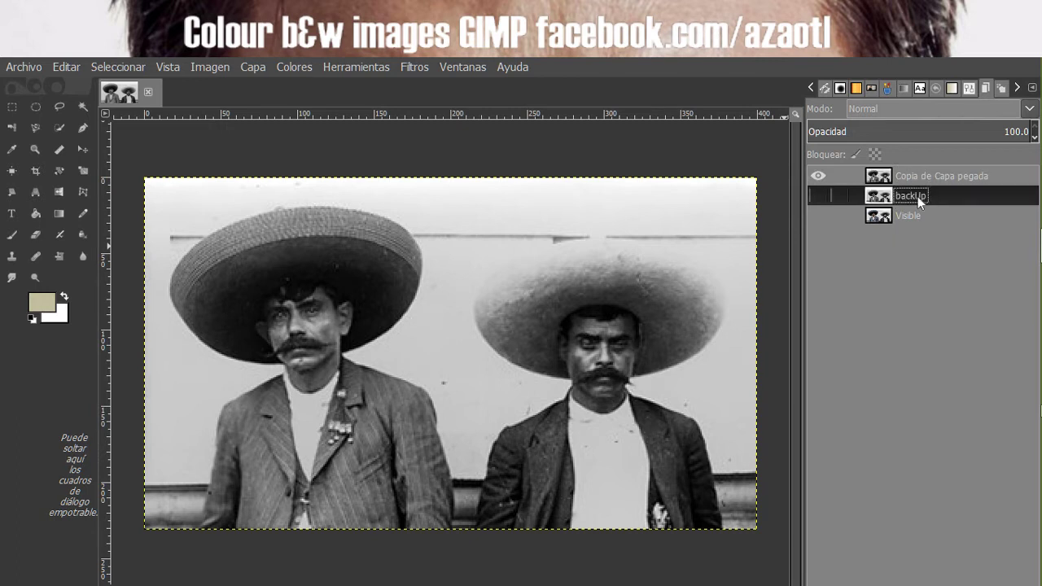
Rename the duplicated photo layer as image.
{"action": "double_click", "coordinate": [920, 181]}
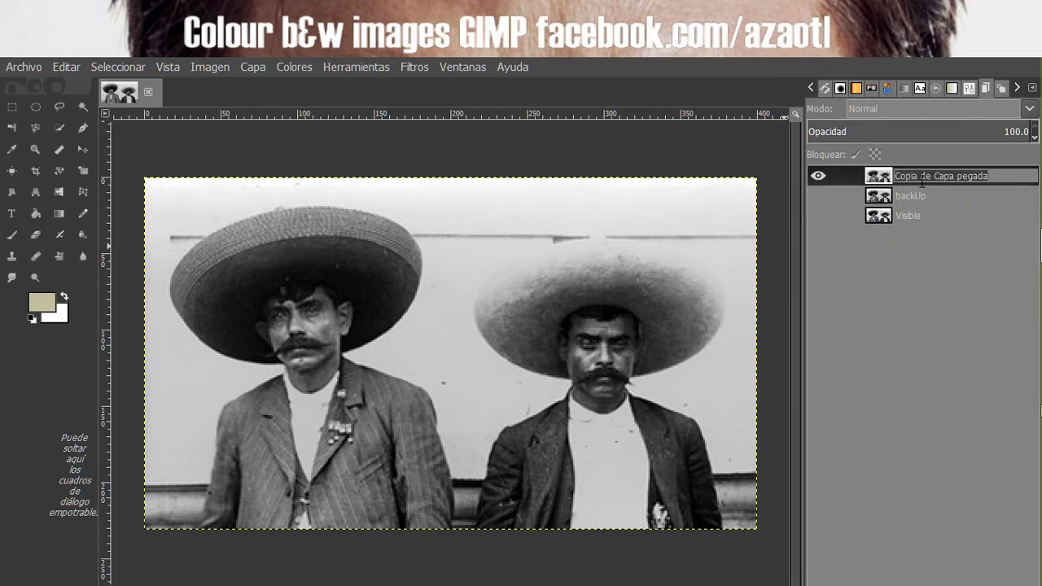
{"action": "left_click", "coordinate": [922, 181]}
{"action": "type", "text": "image"}
{"action": "key", "text": "Return"}
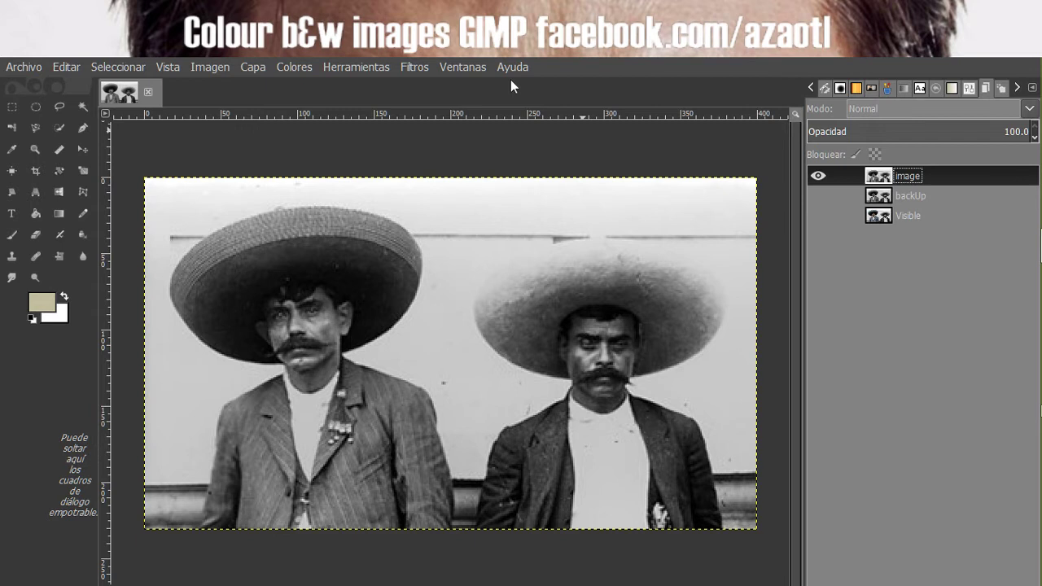
Open the G'MIC filters for the image layer and select Colorize [interactive] in the Black & white category.
{"action": "left_click", "coordinate": [418, 67]}
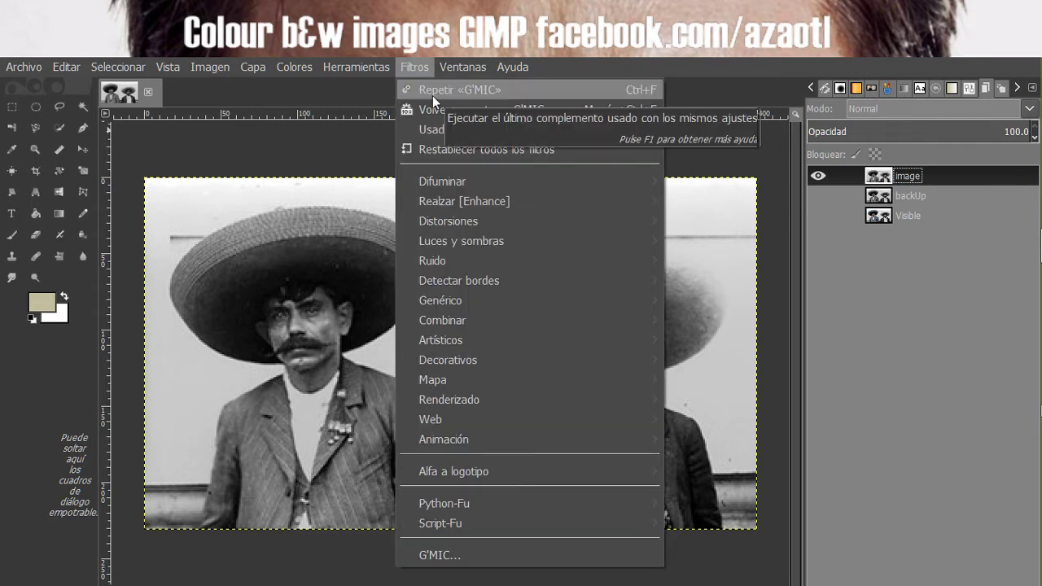
{"action": "mouse_move", "coordinate": [504, 258]}
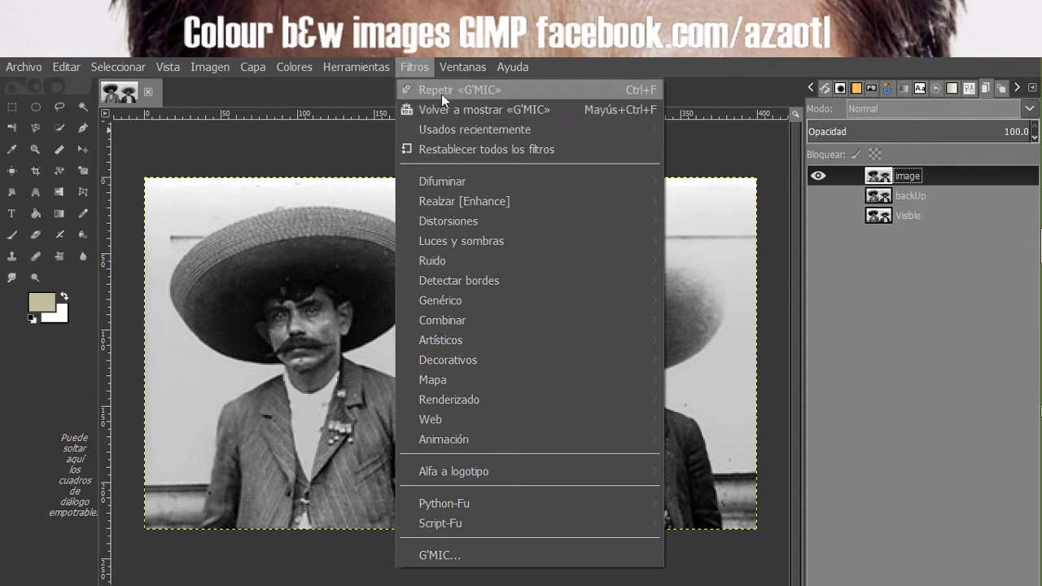
{"action": "left_click", "coordinate": [469, 564]}
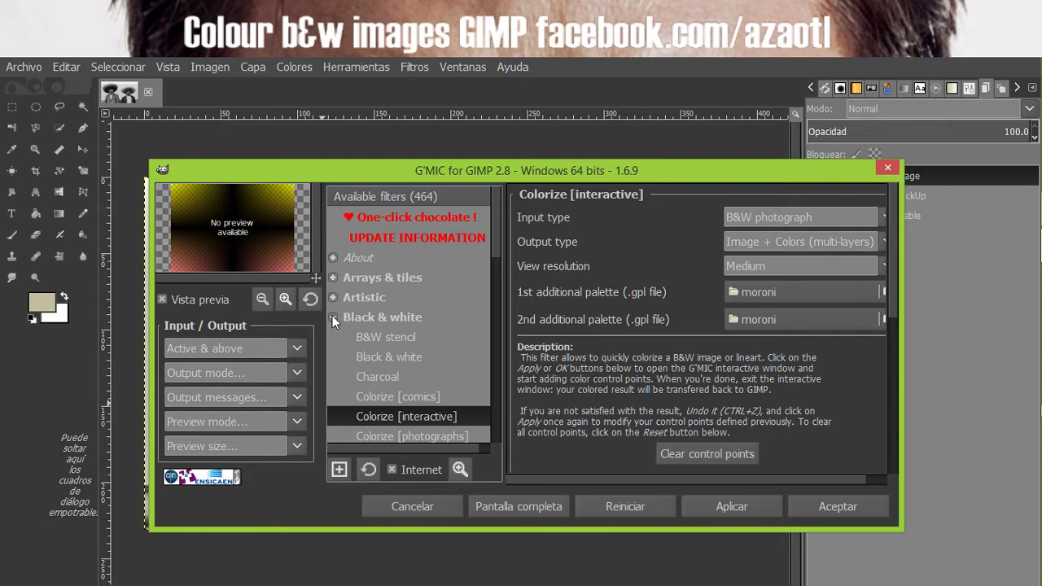
{"action": "left_click", "coordinate": [332, 316]}
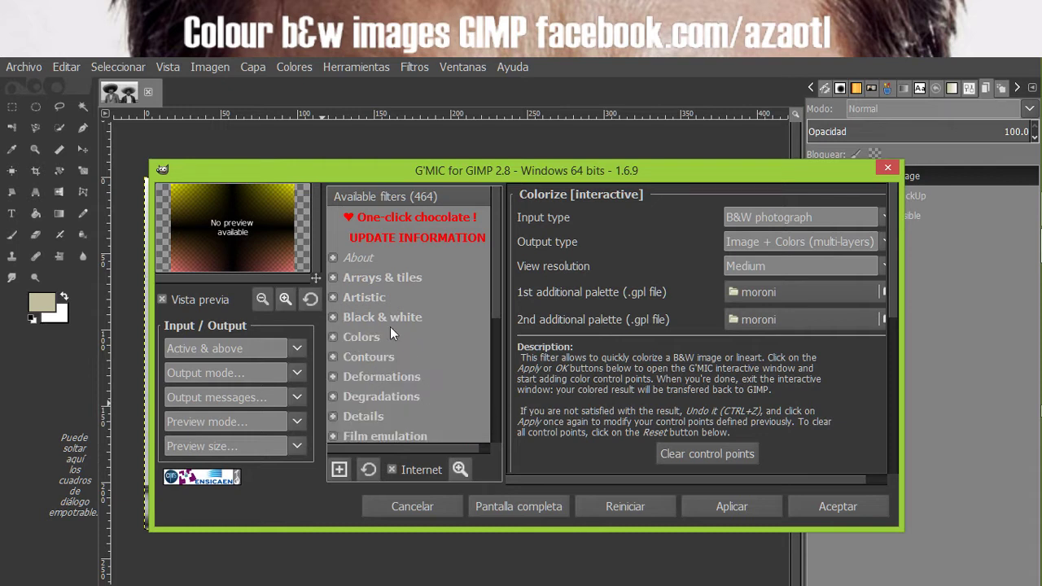
{"action": "left_click", "coordinate": [333, 317]}
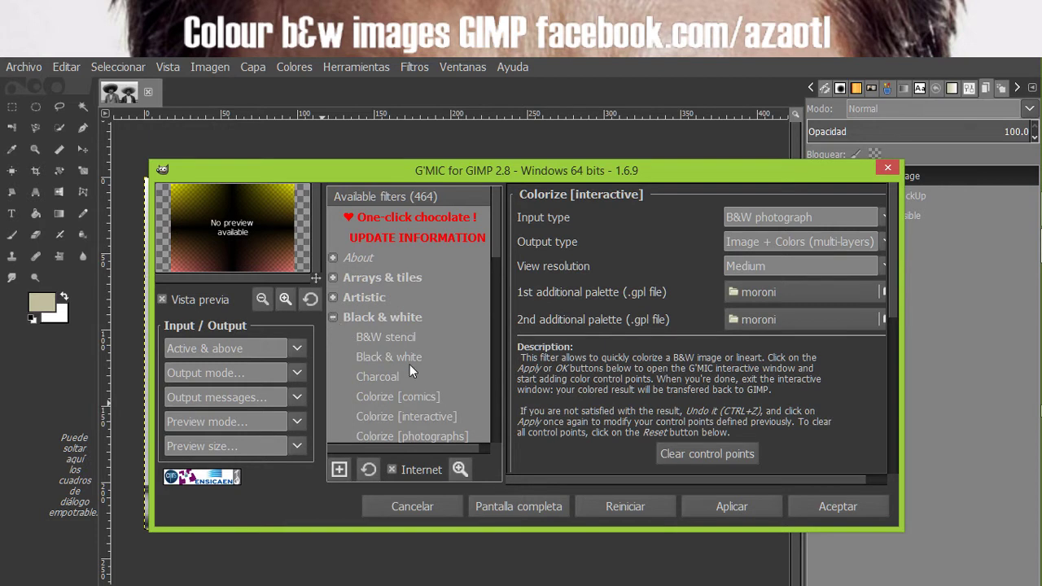
{"action": "scroll", "coordinate": [410, 366], "scroll_direction": "down", "scroll_amount": 1}
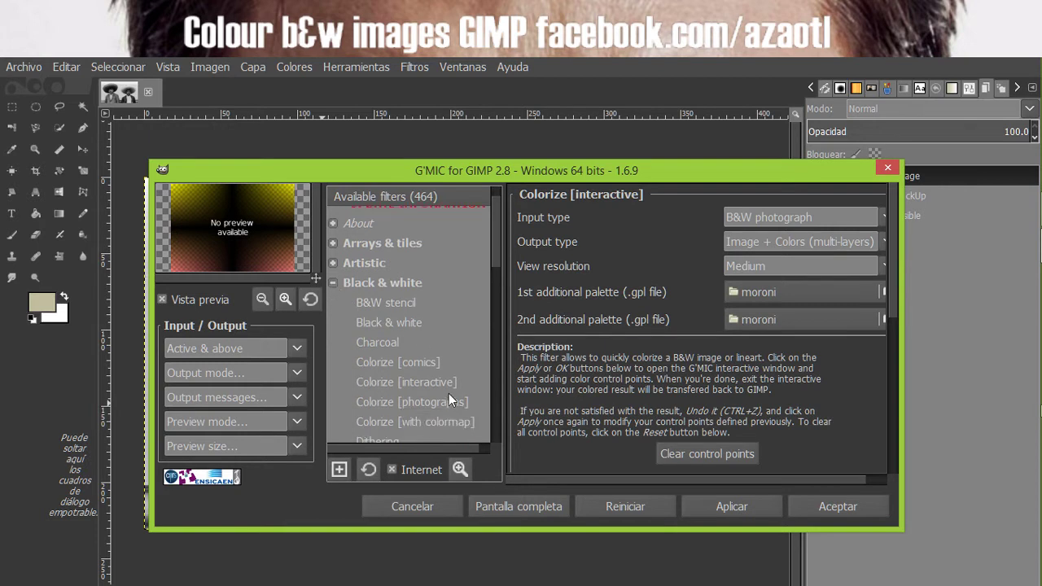
{"action": "left_click", "coordinate": [391, 362]}
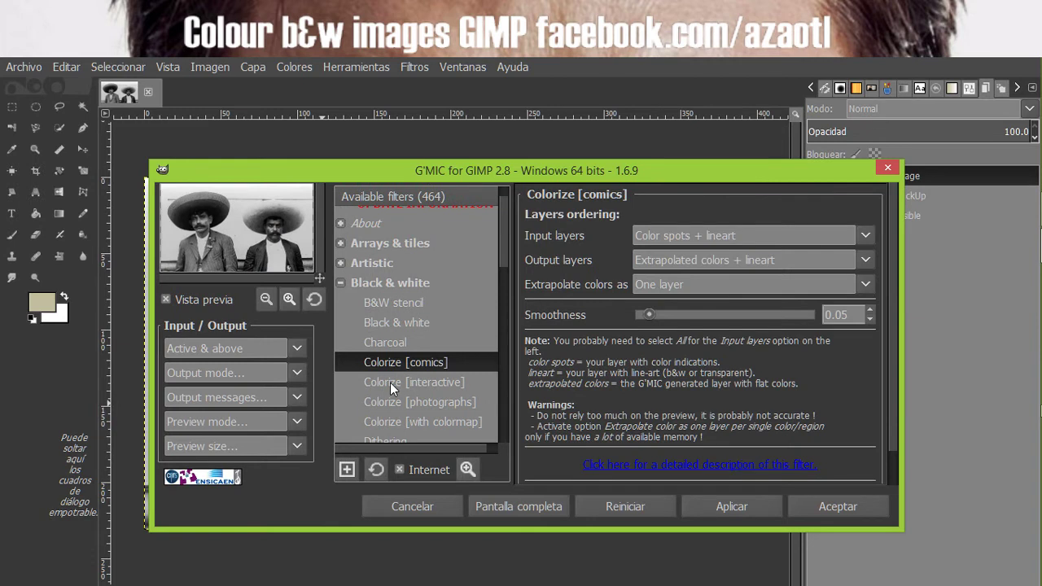
{"action": "left_click", "coordinate": [390, 383]}
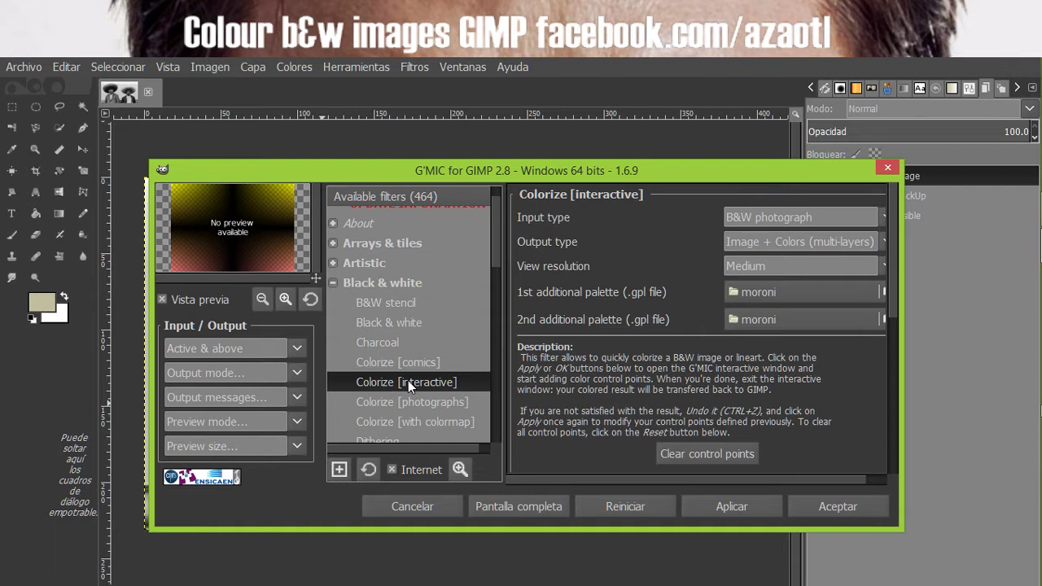
Set the G'MIC input layers to Active (default) and output mode to In place (default), and clear the existing control points.
{"action": "left_click", "coordinate": [295, 349]}
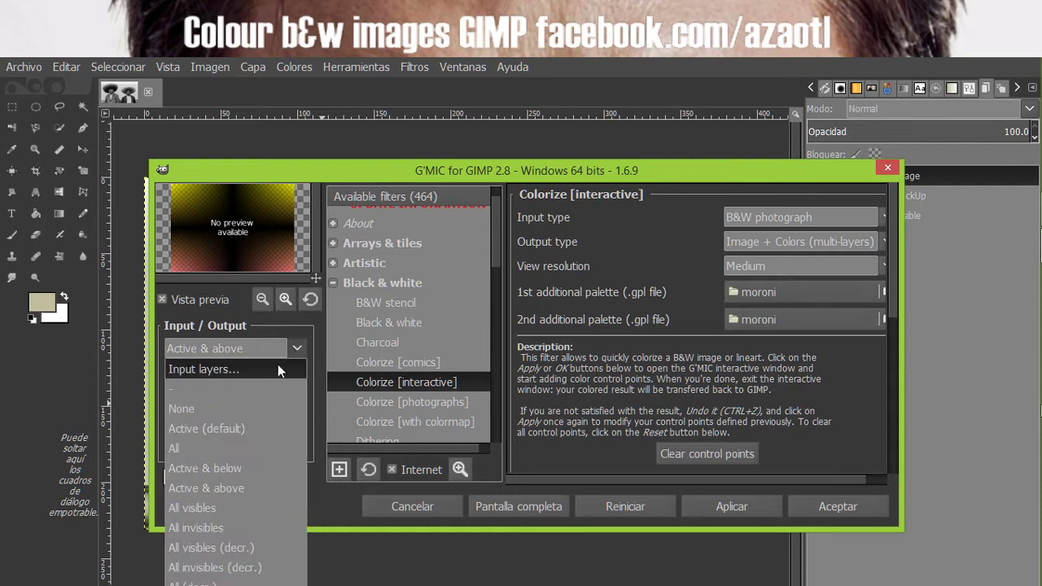
{"action": "left_click", "coordinate": [244, 429]}
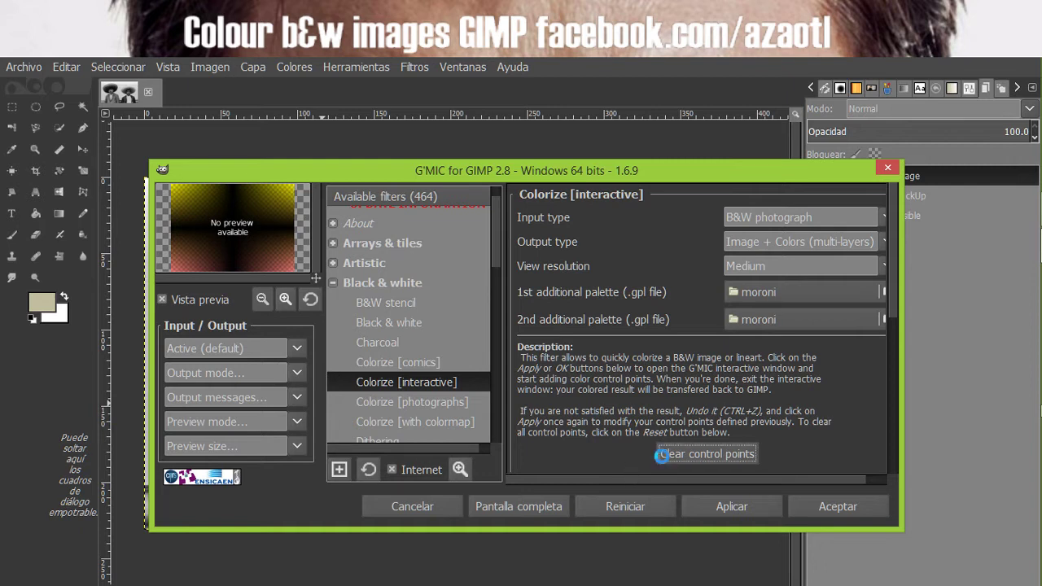
{"action": "left_click", "coordinate": [662, 456]}
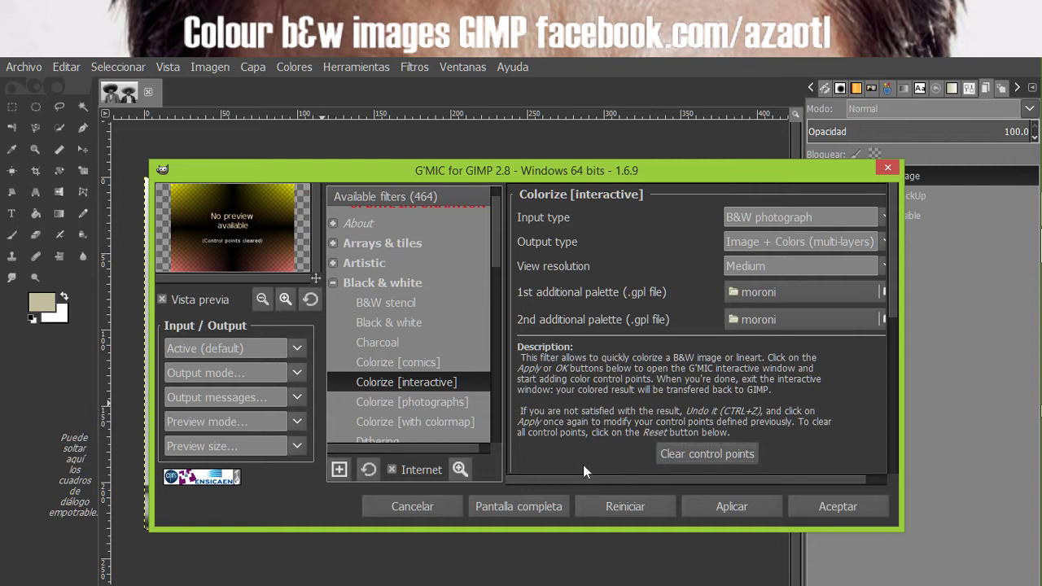
{"action": "left_click", "coordinate": [299, 371]}
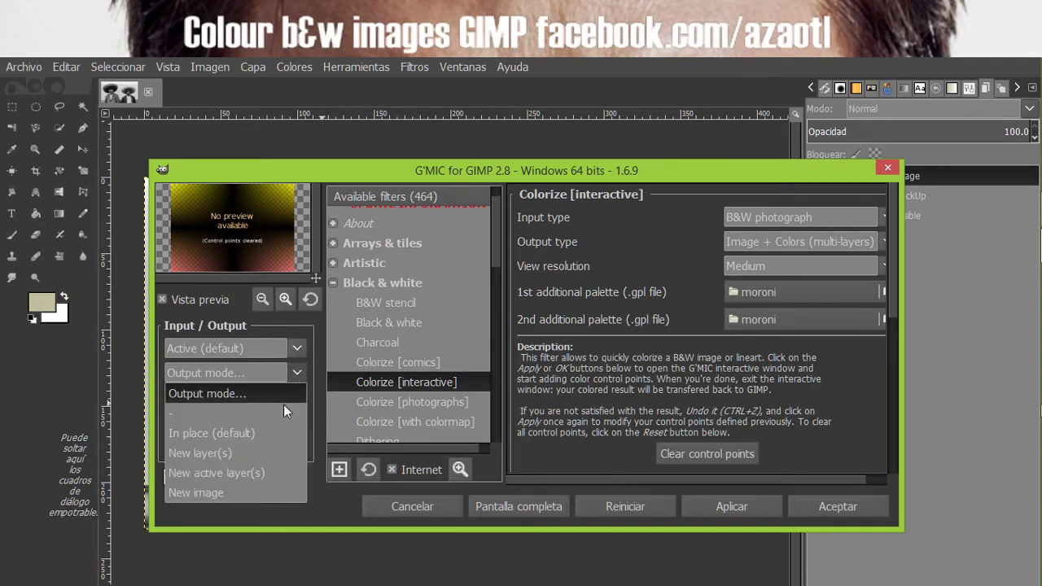
{"action": "left_click", "coordinate": [273, 434]}
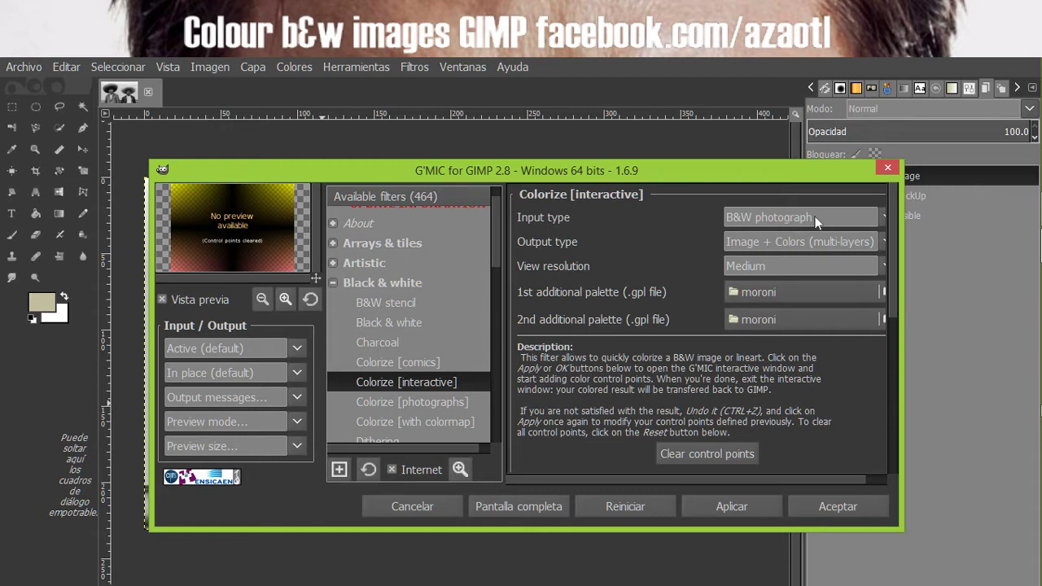
Set the filter's output type to Colors only (1 layer), keeping the B&W photograph input type and Medium view resolution.
{"action": "left_click", "coordinate": [885, 215]}
{"action": "left_click", "coordinate": [886, 213]}
{"action": "left_click", "coordinate": [880, 242]}
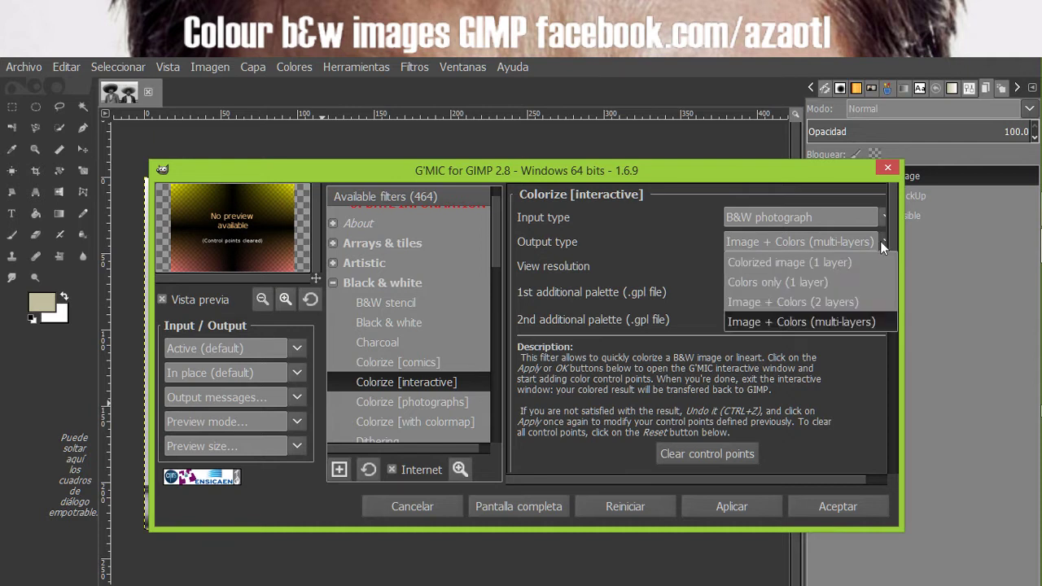
{"action": "left_click", "coordinate": [831, 289]}
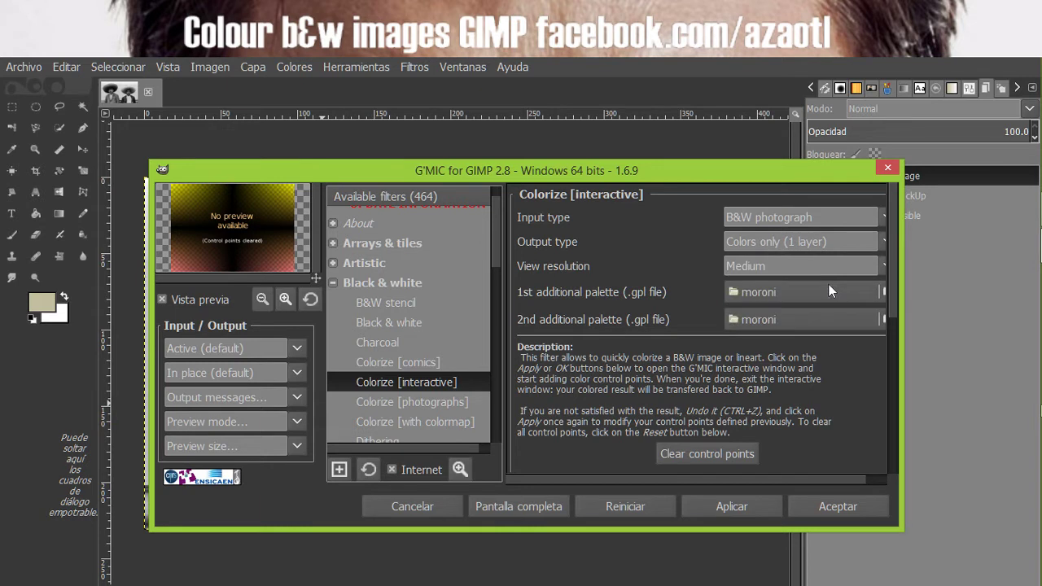
{"action": "left_click", "coordinate": [781, 269]}
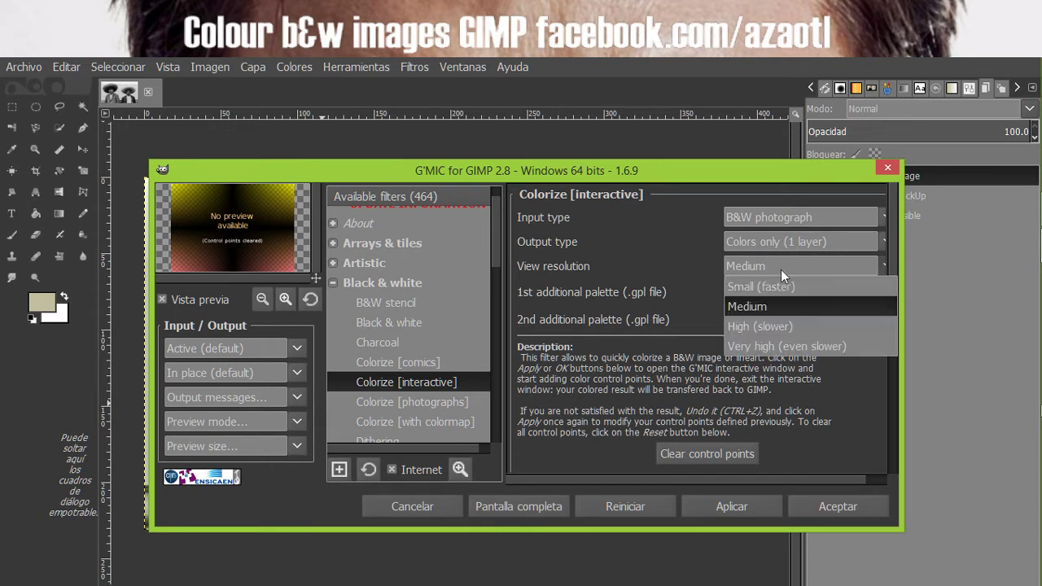
{"action": "left_click", "coordinate": [781, 269]}
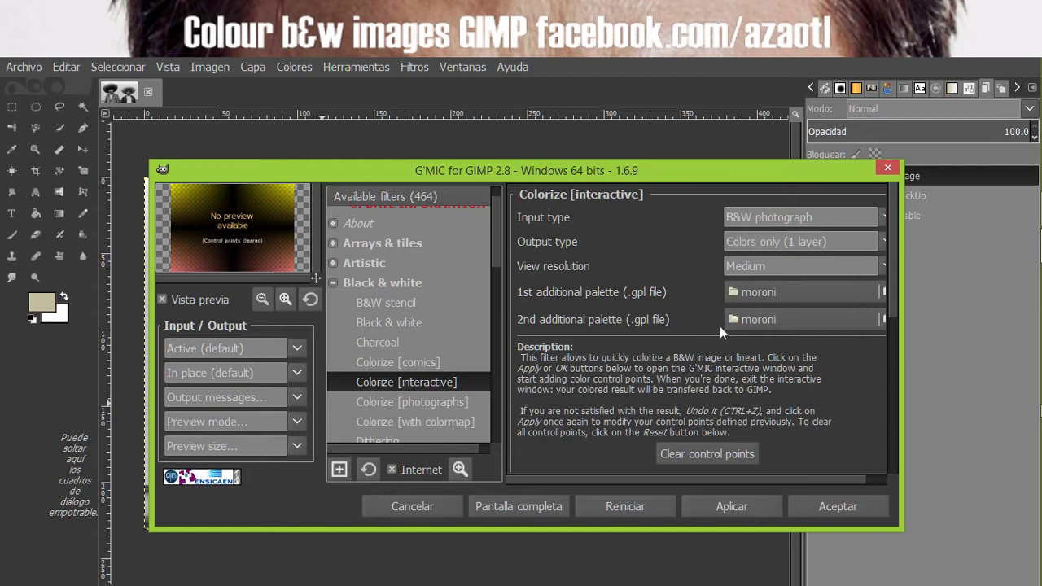
Apply the filter to start interactive colorizing, and place the enlarged Colorize window beside the colour palette.
{"action": "left_click", "coordinate": [723, 510]}
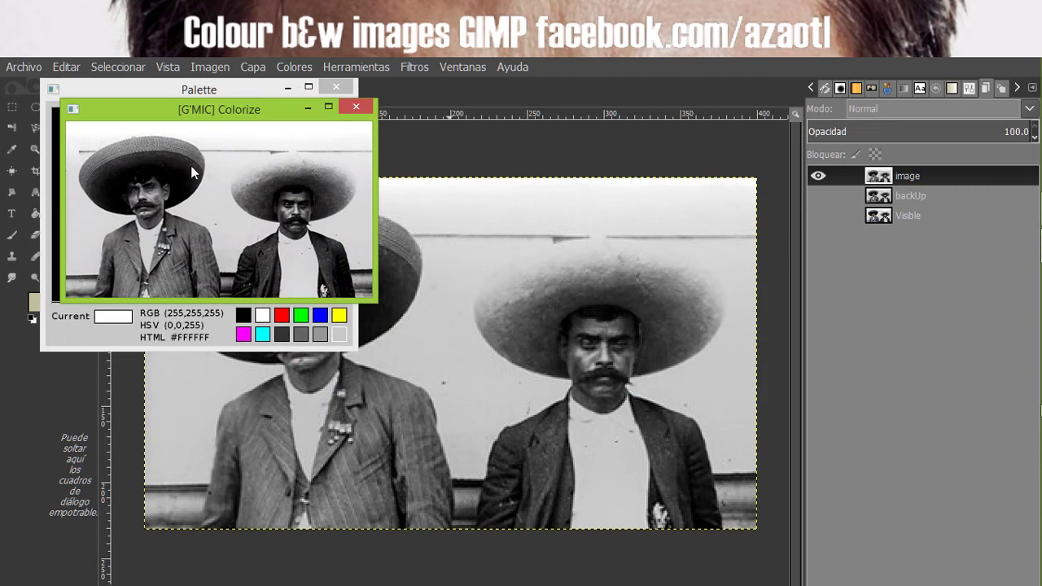
{"action": "left_click_drag", "start_coordinate": [156, 120], "coordinate": [505, 129]}
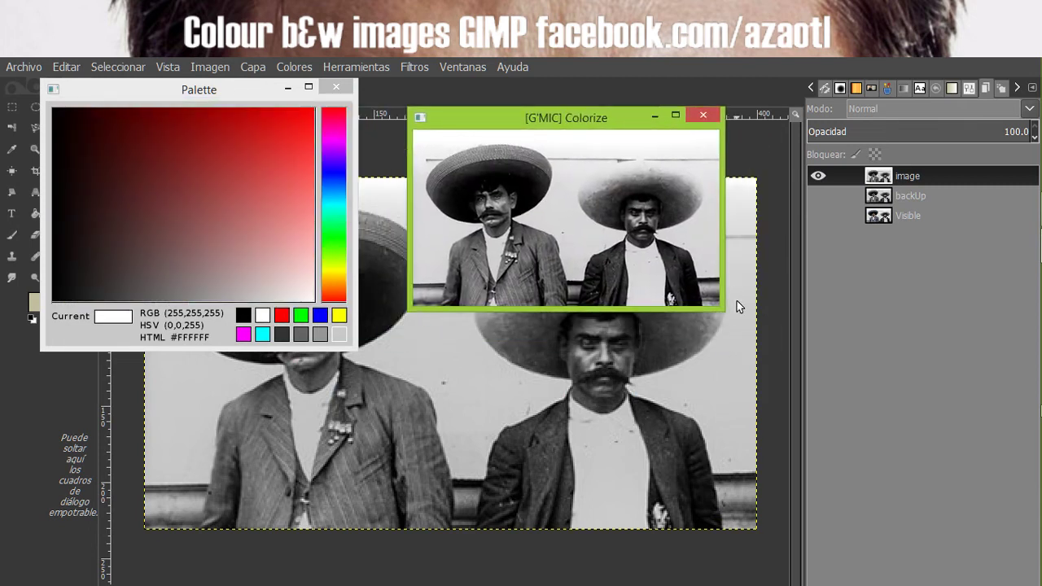
{"action": "left_click_drag", "start_coordinate": [722, 309], "coordinate": [863, 434]}
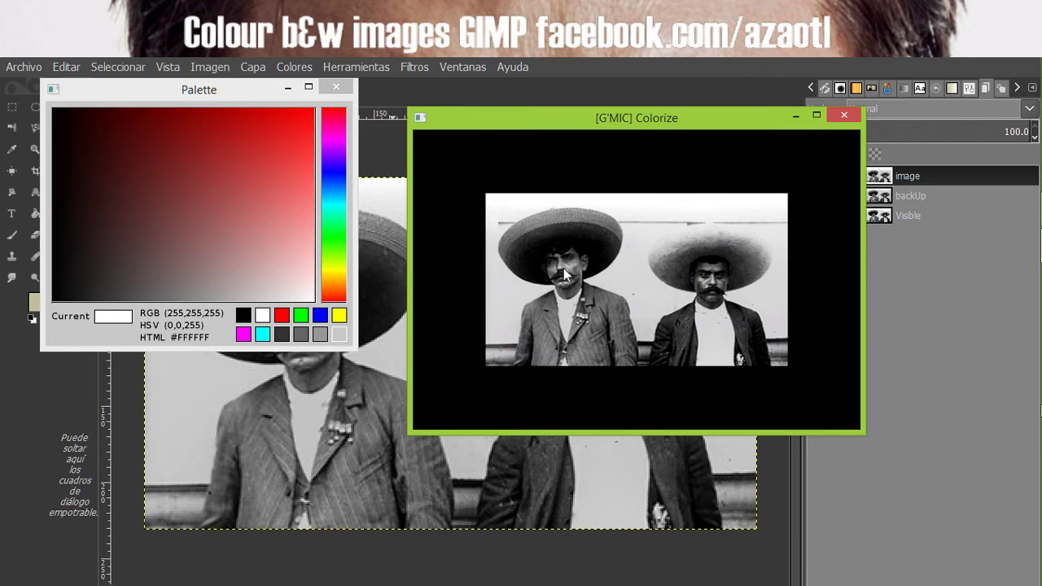
{"action": "scroll", "coordinate": [566, 267], "scroll_direction": "up", "scroll_amount": 2}
{"action": "scroll", "coordinate": [570, 267], "scroll_direction": "down", "scroll_amount": 1}
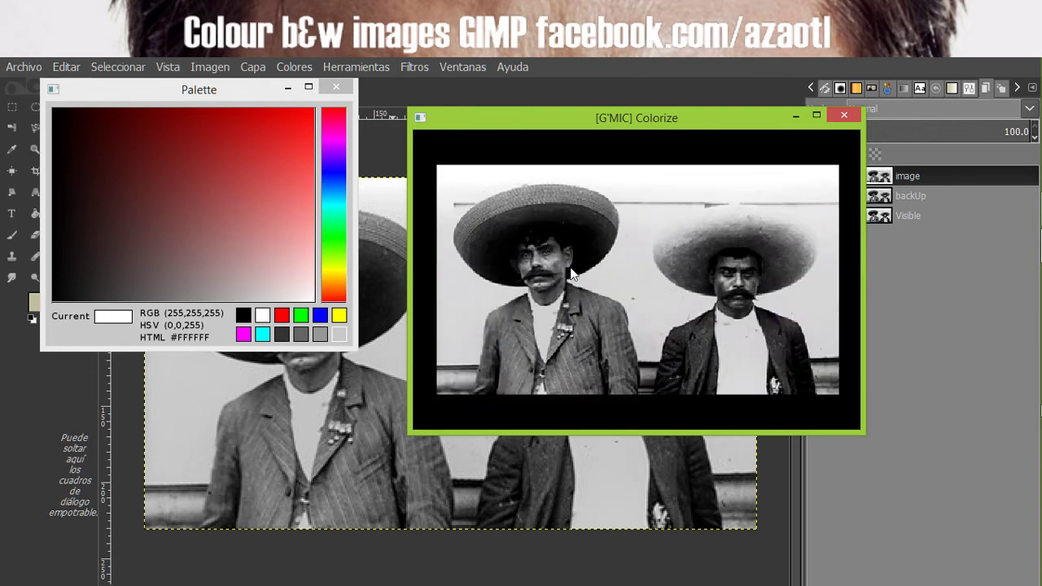
{"action": "scroll", "coordinate": [571, 274], "scroll_direction": "up", "scroll_amount": 2}
{"action": "scroll", "coordinate": [572, 275], "scroll_direction": "down", "scroll_amount": 2}
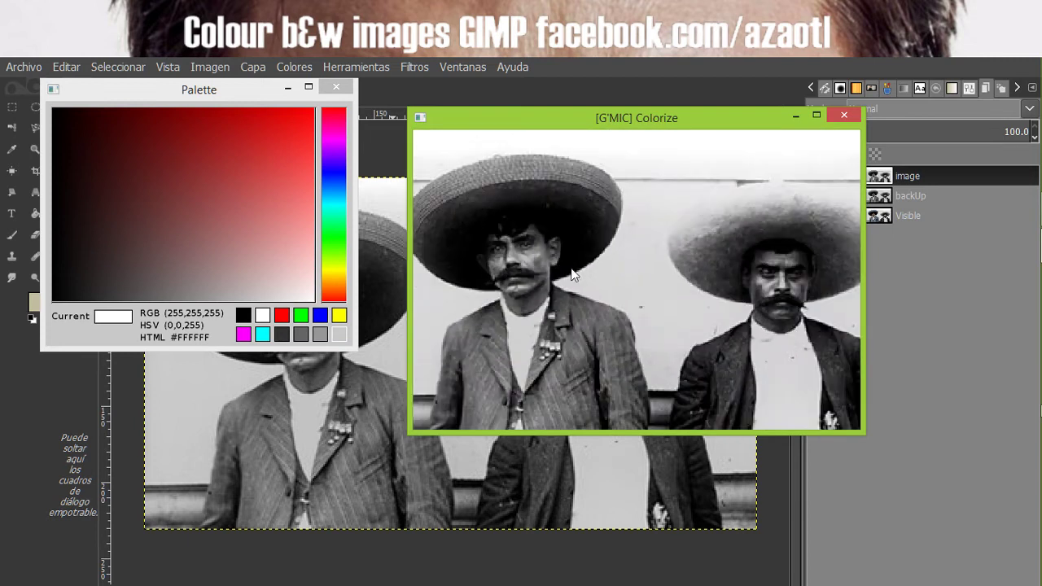
Set the colouring colour to a tan skin tone, RGB 205, 180, 142 (#CDB48E).
{"action": "scroll", "coordinate": [571, 274], "scroll_direction": "up", "scroll_amount": 1}
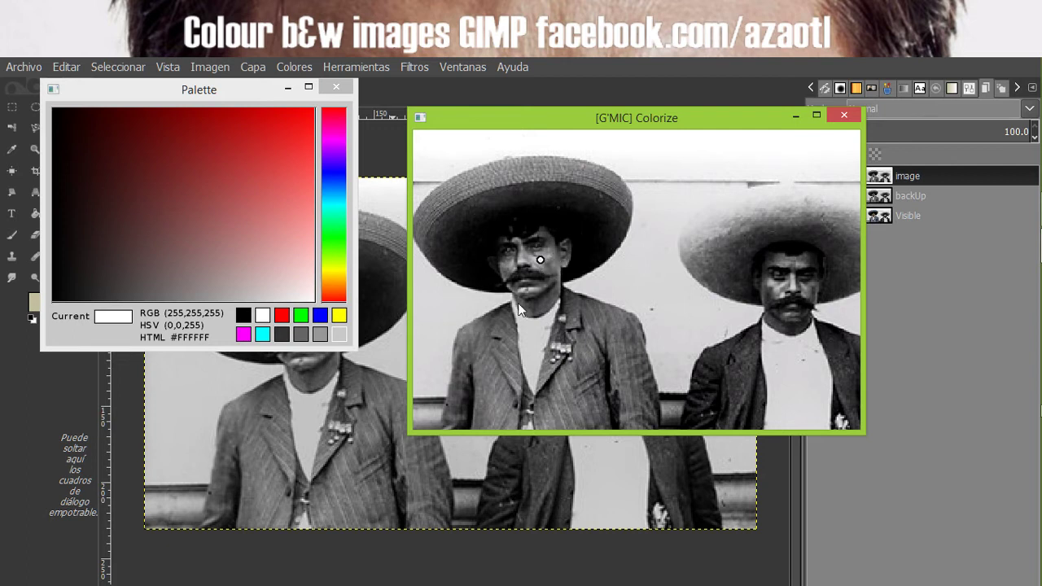
{"action": "left_click", "coordinate": [481, 286]}
{"action": "right_click", "coordinate": [480, 287]}
{"action": "left_click", "coordinate": [252, 261]}
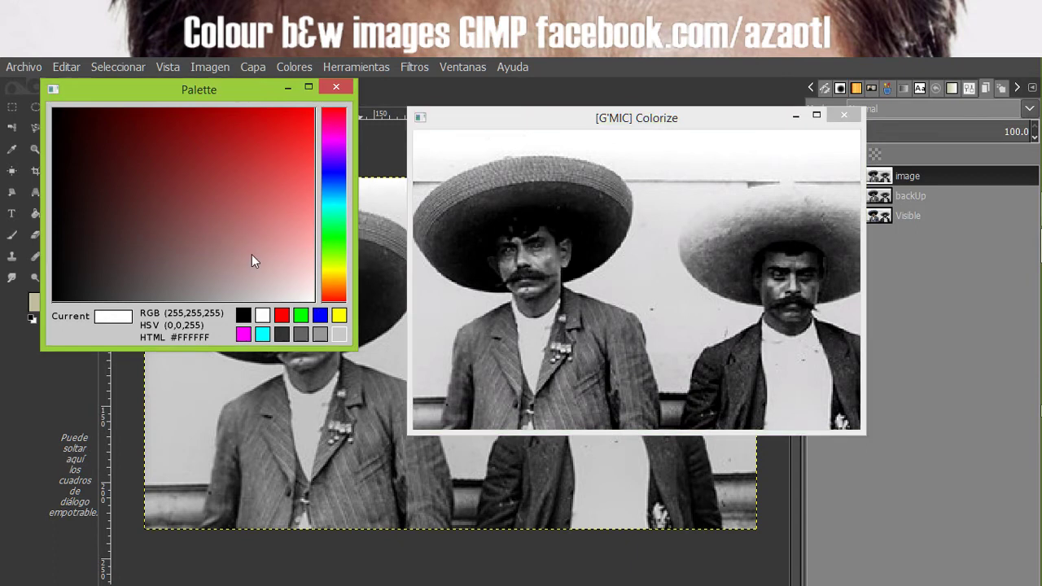
{"action": "left_click_drag", "start_coordinate": [251, 261], "coordinate": [336, 281]}
{"action": "left_click_drag", "start_coordinate": [269, 218], "coordinate": [261, 253]}
{"action": "left_click_drag", "start_coordinate": [333, 288], "coordinate": [334, 282]}
{"action": "left_click_drag", "start_coordinate": [268, 245], "coordinate": [264, 242]}
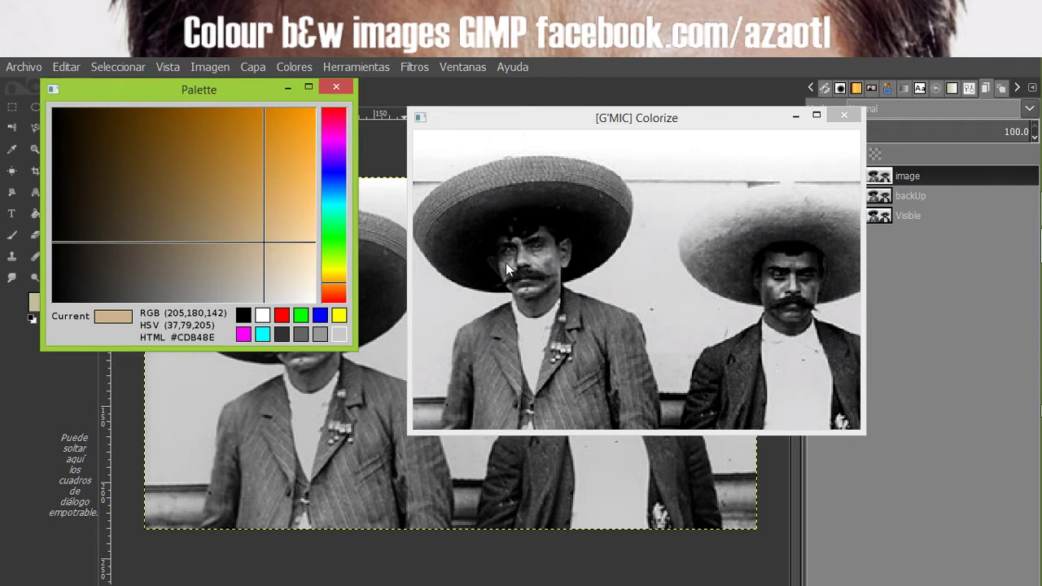
Place skin-tone control points around the face, ear, chin and neck of the man in the striped jacket.
{"action": "left_click", "coordinate": [547, 238]}
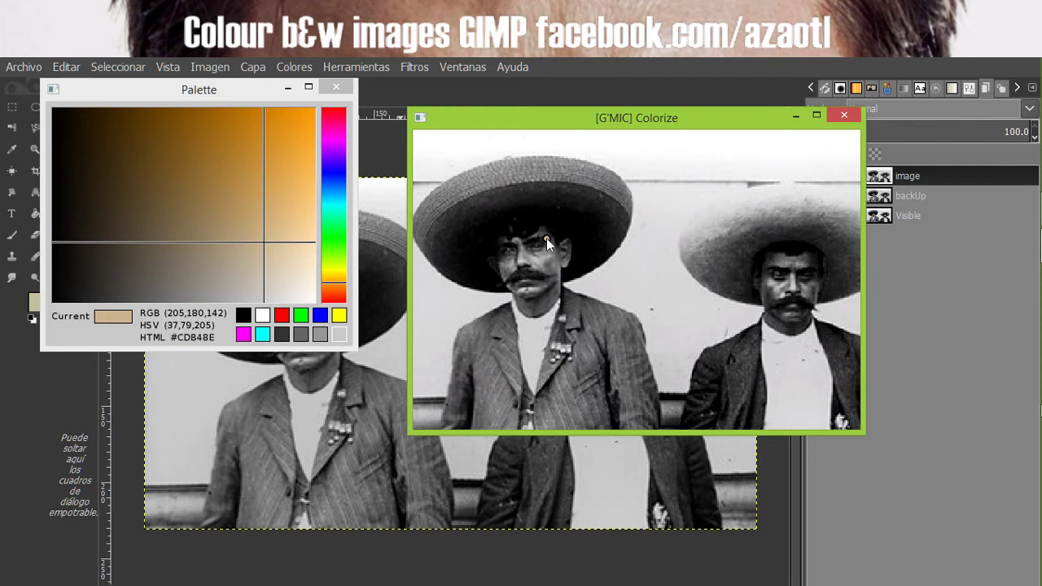
{"action": "left_click", "coordinate": [503, 257]}
{"action": "left_click", "coordinate": [518, 292]}
{"action": "left_click", "coordinate": [530, 314]}
{"action": "left_click", "coordinate": [555, 293]}
{"action": "left_click", "coordinate": [557, 264]}
{"action": "left_click", "coordinate": [566, 246]}
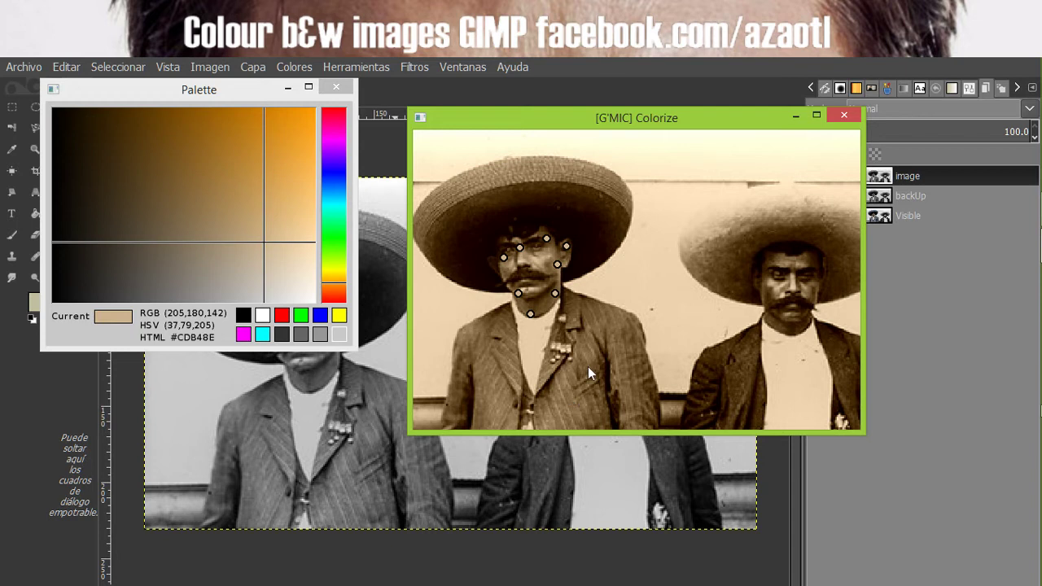
{"action": "left_click_drag", "start_coordinate": [207, 273], "coordinate": [202, 287]}
{"action": "left_click_drag", "start_coordinate": [333, 196], "coordinate": [336, 180]}
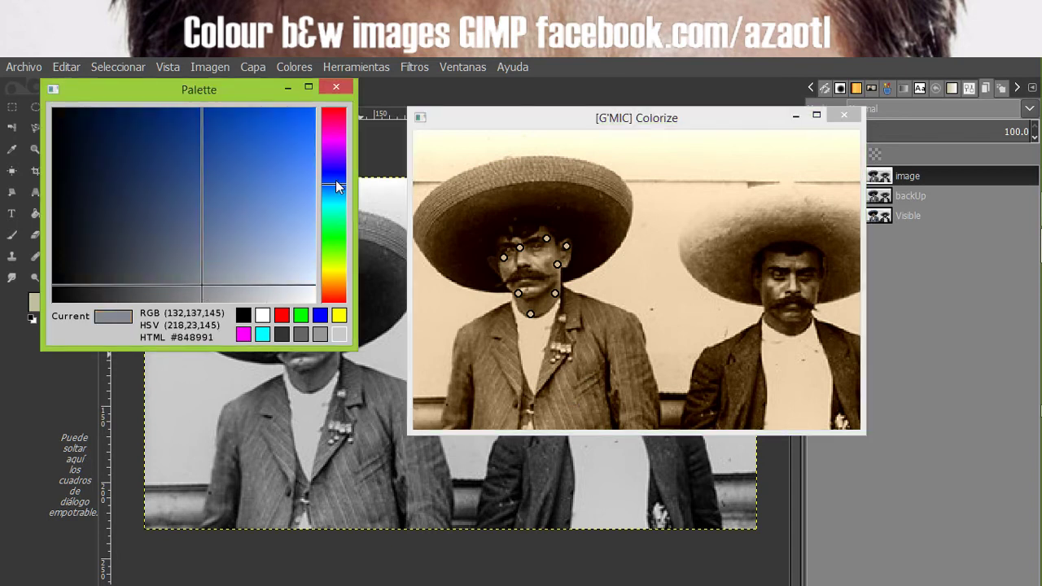
{"action": "left_click_drag", "start_coordinate": [180, 254], "coordinate": [186, 266]}
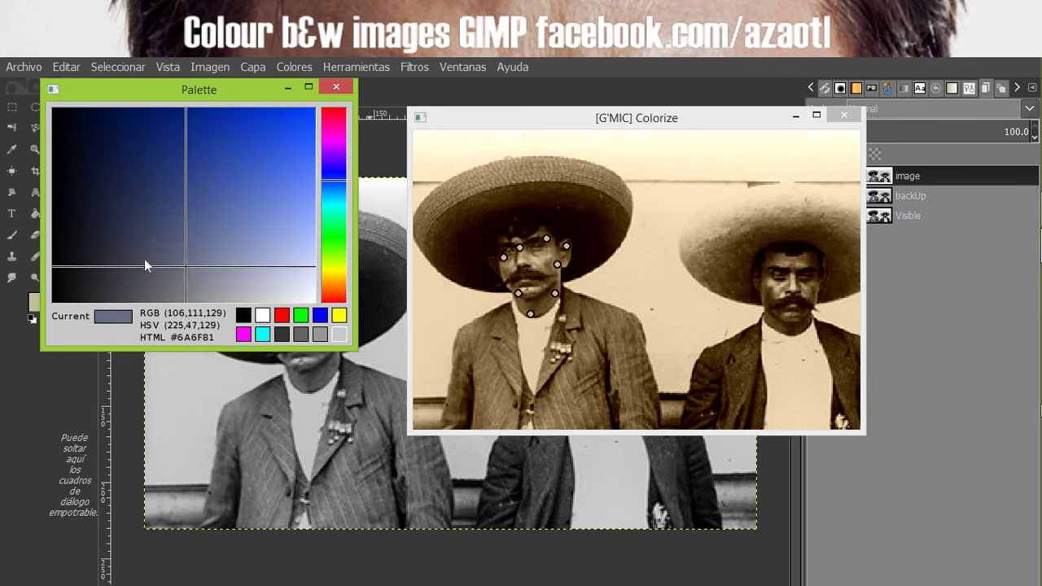
Set the colour to dark brown RGB 85, 58, 28 (#553A1C) and place control points across the striped jacket.
{"action": "left_click", "coordinate": [337, 286]}
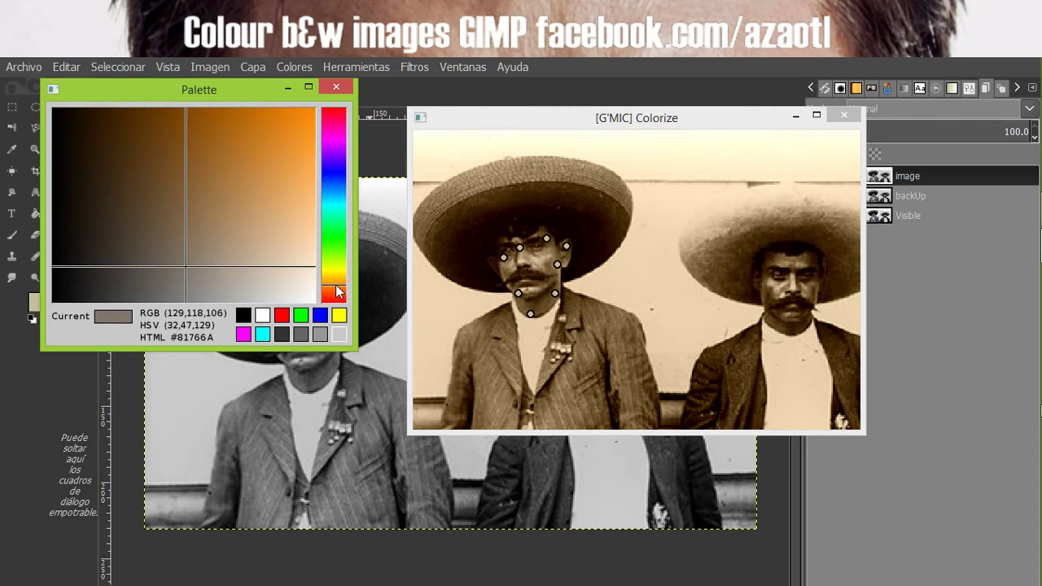
{"action": "left_click", "coordinate": [338, 291]}
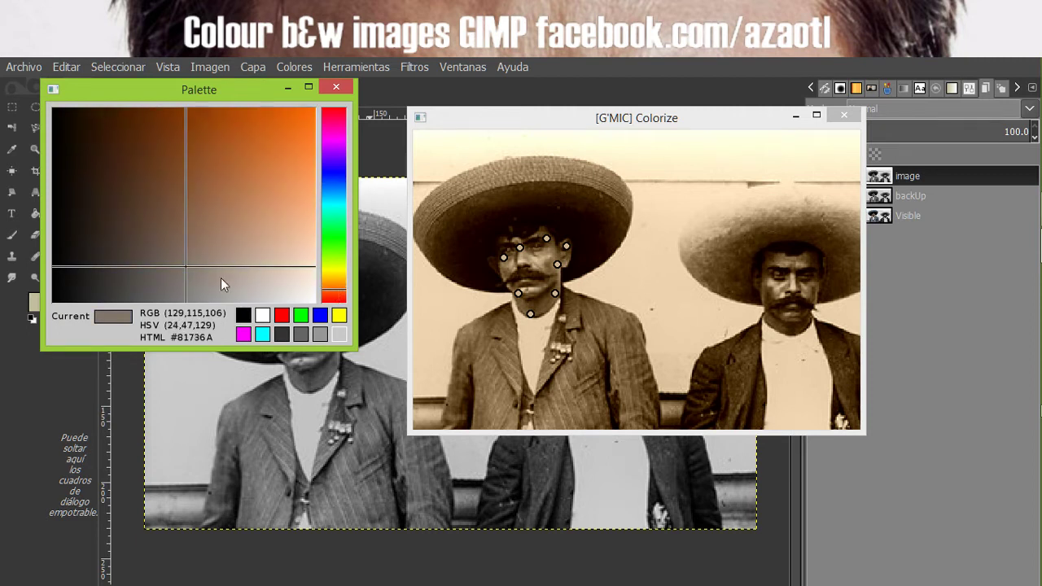
{"action": "left_click", "coordinate": [334, 295]}
{"action": "left_click", "coordinate": [333, 291]}
{"action": "left_click", "coordinate": [332, 285]}
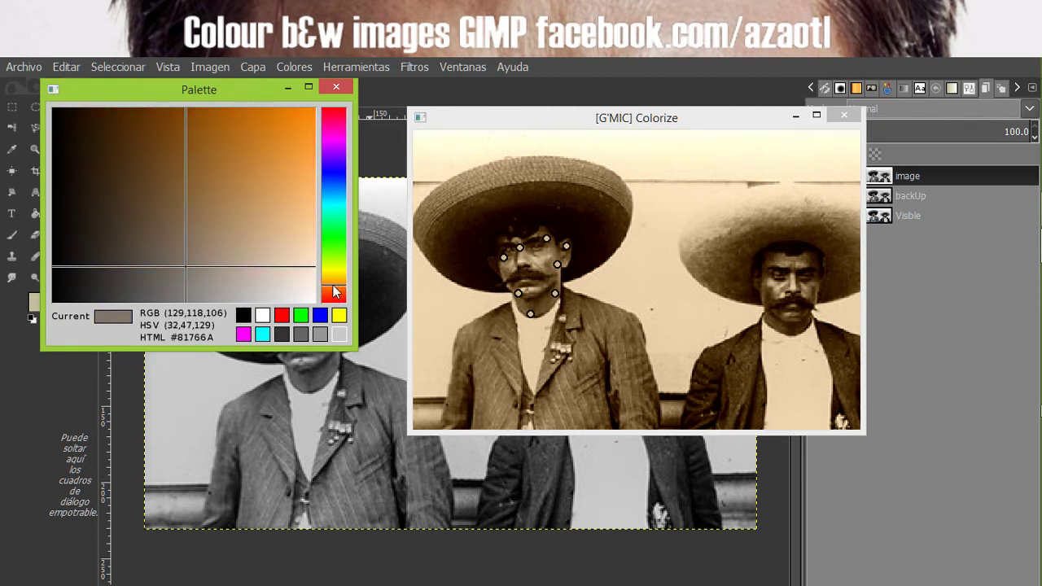
{"action": "mouse_move", "coordinate": [136, 156]}
{"action": "left_mouse_down"}
{"action": "mouse_move", "coordinate": [148, 156]}
{"action": "mouse_move", "coordinate": [160, 132]}
{"action": "mouse_move", "coordinate": [151, 128]}
{"action": "mouse_move", "coordinate": [159, 154]}
{"action": "mouse_move", "coordinate": [139, 171]}
{"action": "left_mouse_up"}
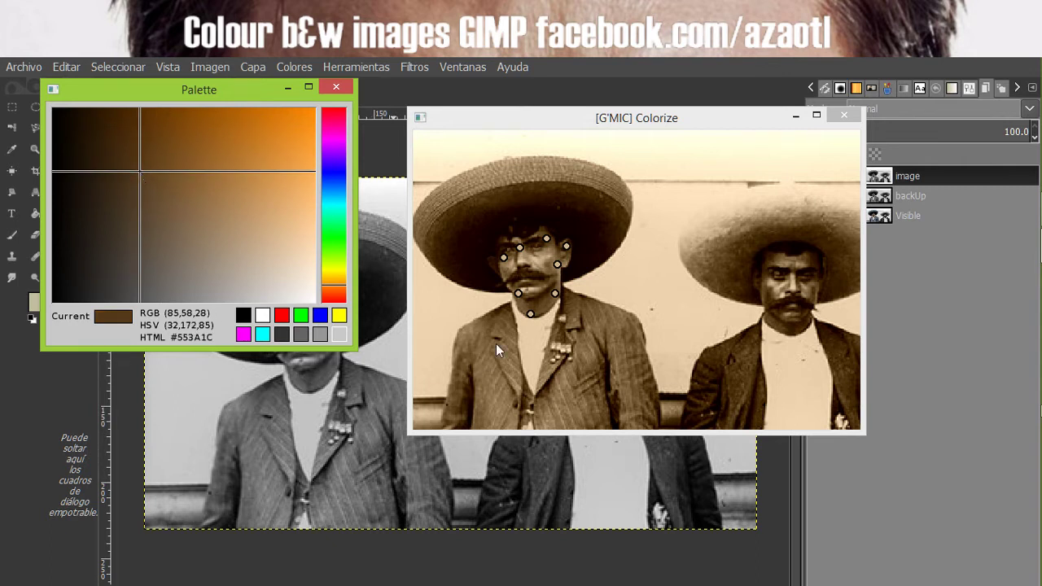
{"action": "left_click", "coordinate": [455, 414]}
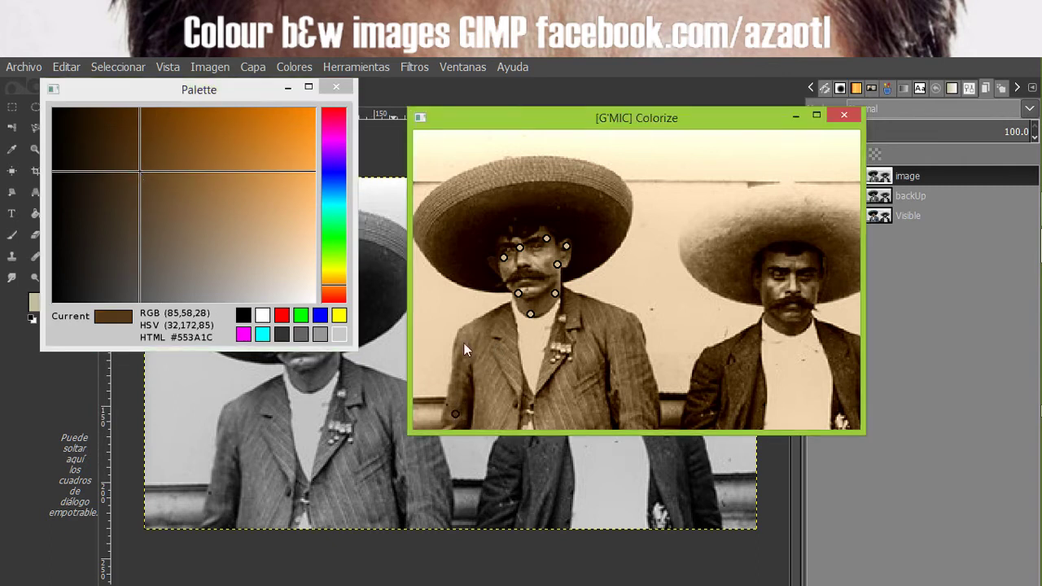
{"action": "left_click", "coordinate": [497, 320]}
{"action": "left_click", "coordinate": [546, 381]}
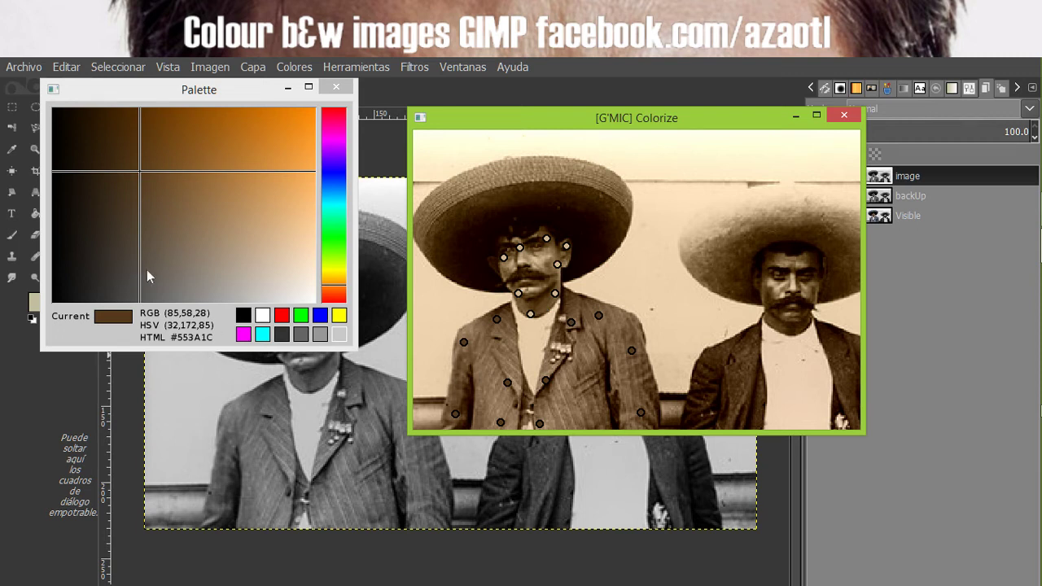
Try a greyer brown, RGB 86, 76, 63, and rework the brown control points on the striped jacket.
{"action": "mouse_move", "coordinate": [142, 258]}
{"action": "left_mouse_down"}
{"action": "mouse_move", "coordinate": [137, 275]}
{"action": "mouse_move", "coordinate": [141, 250]}
{"action": "left_mouse_up"}
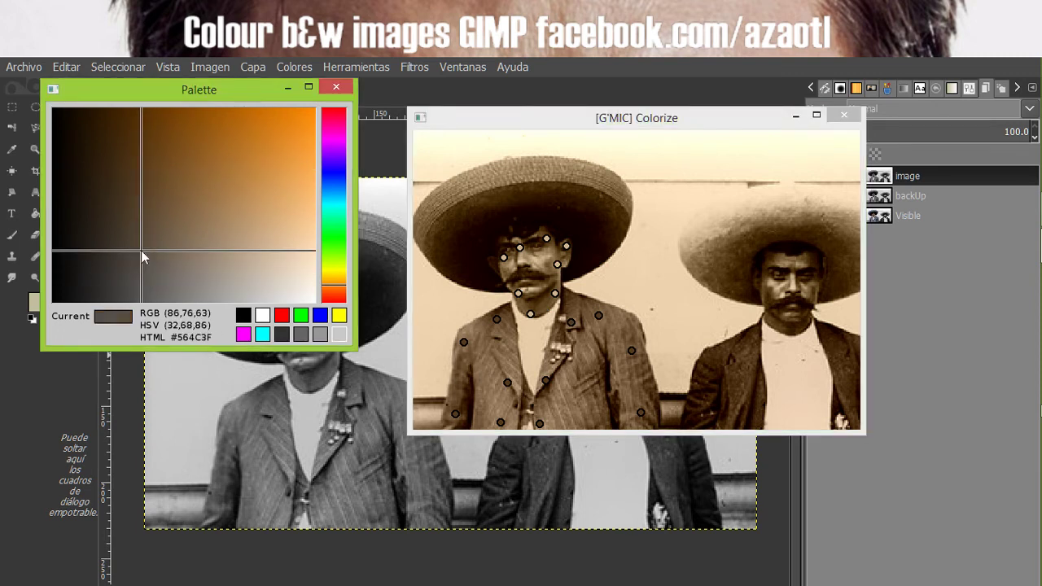
{"action": "right_click", "coordinate": [456, 414]}
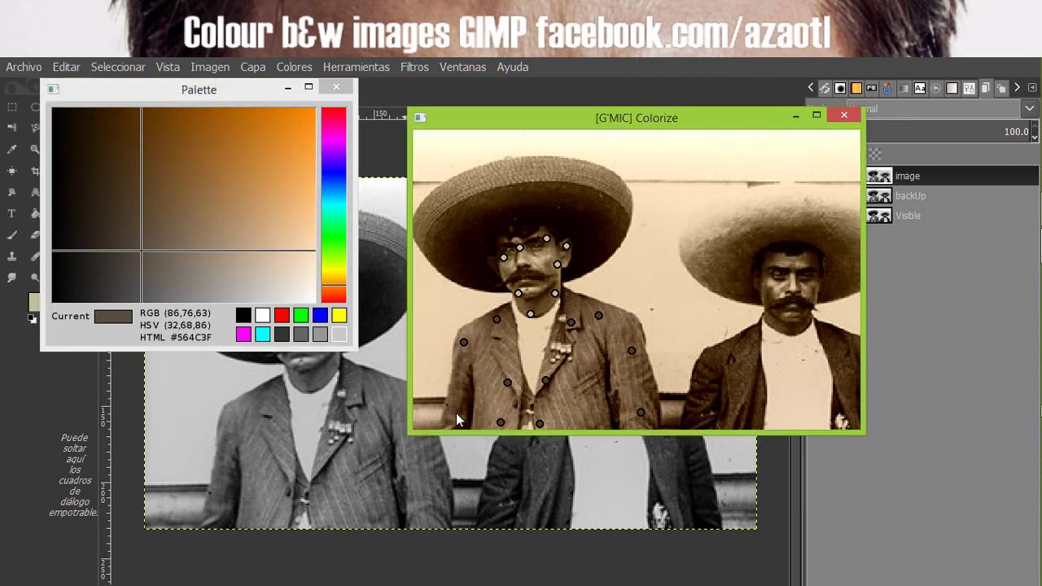
{"action": "right_click", "coordinate": [497, 318]}
{"action": "left_click", "coordinate": [507, 382]}
{"action": "right_click", "coordinate": [507, 385]}
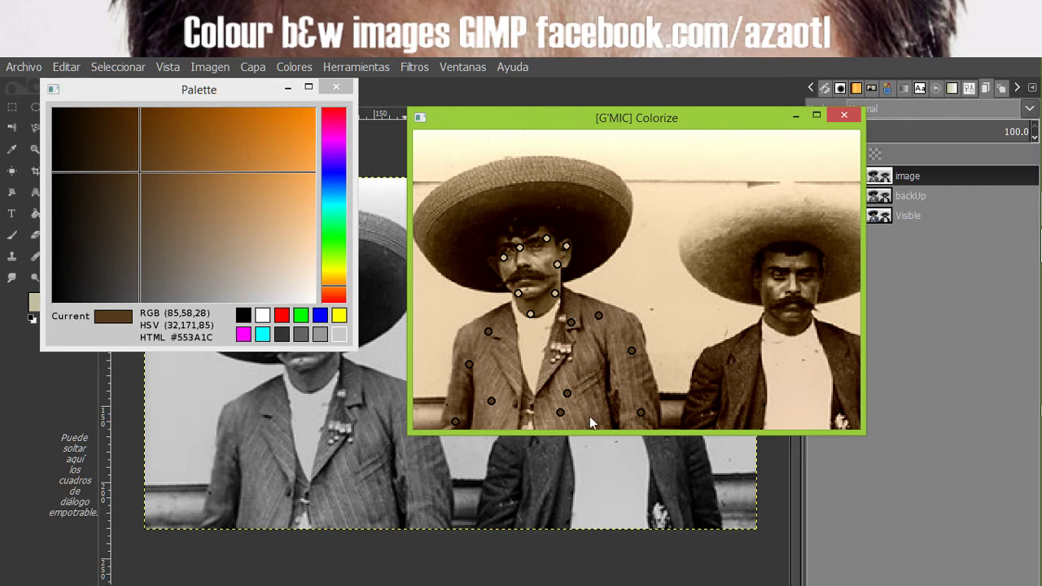
Remove several brown control points from the striped jacket and try a grey-blue, RGB 104, 108, 132.
{"action": "right_click", "coordinate": [535, 334]}
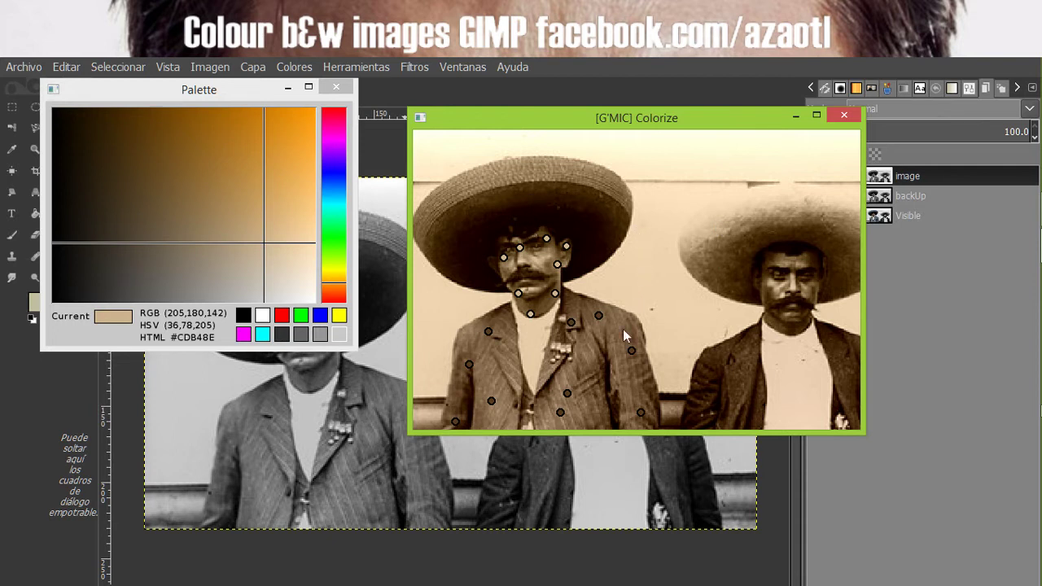
{"action": "right_click", "coordinate": [569, 393]}
{"action": "left_click", "coordinate": [332, 163]}
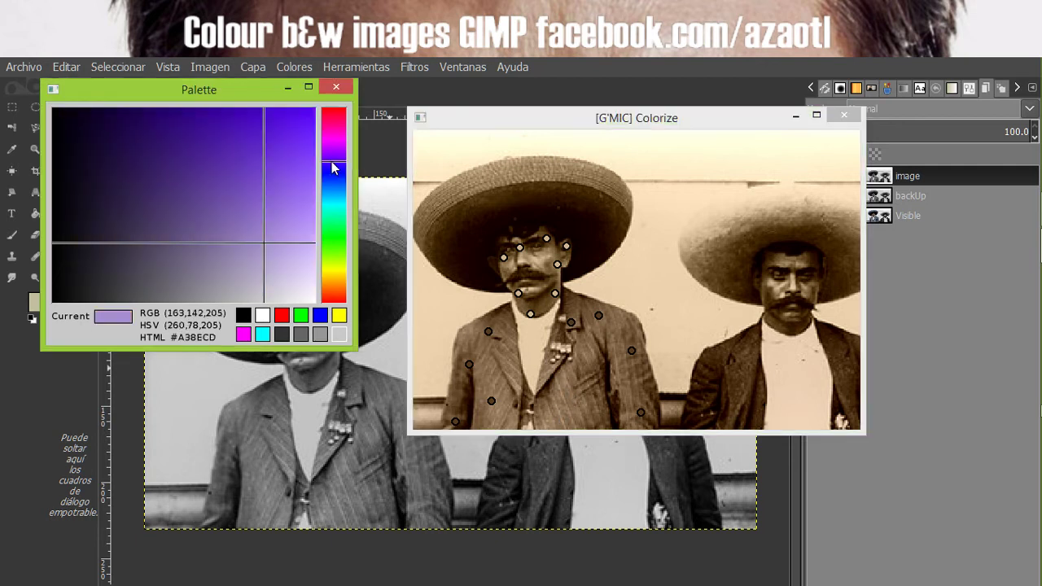
{"action": "left_click", "coordinate": [333, 178]}
{"action": "left_click_drag", "start_coordinate": [229, 243], "coordinate": [188, 262]}
{"action": "right_click", "coordinate": [468, 364]}
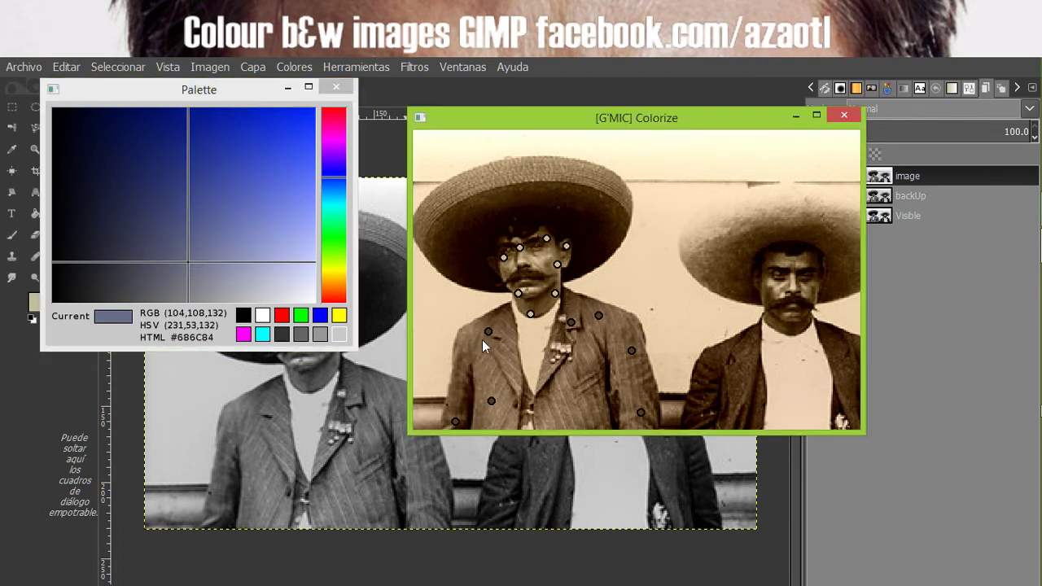
{"action": "left_click", "coordinate": [492, 400]}
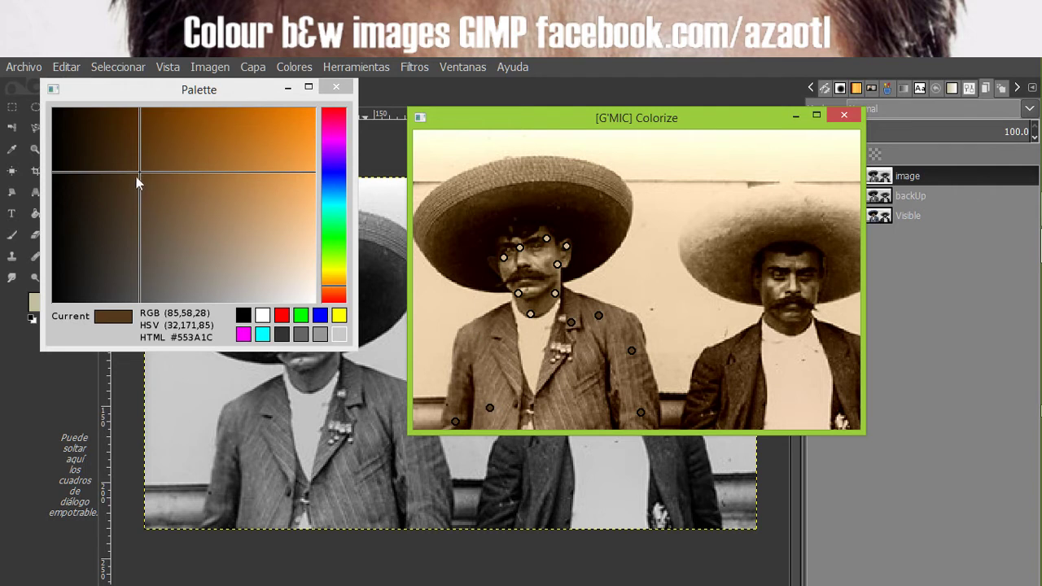
Set the colour to dark blue, RGB 68, 74, 95 (#444A5F), and store it in the palette's light grey swatch.
{"action": "left_click", "coordinate": [330, 179]}
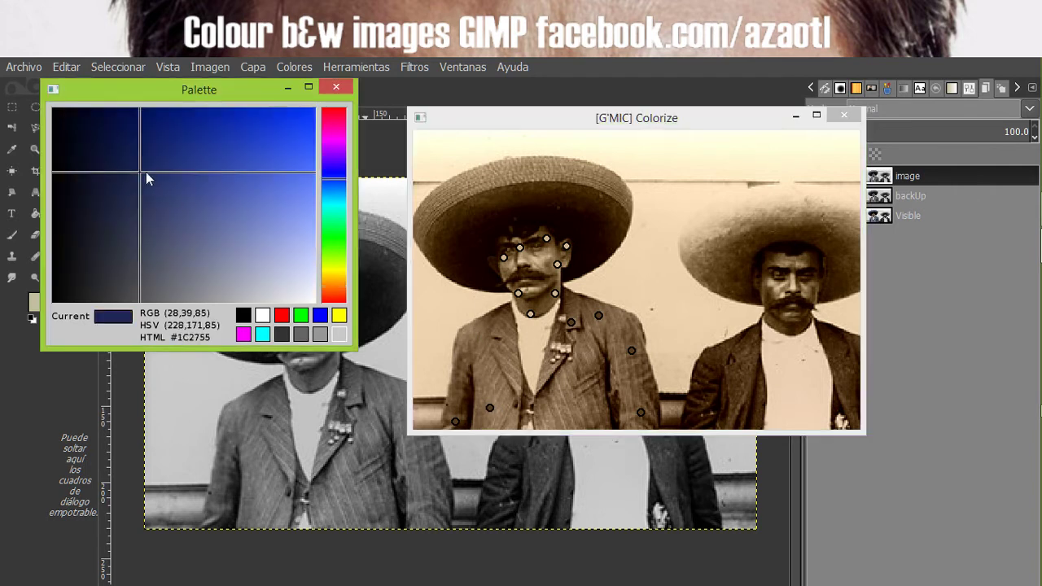
{"action": "left_click_drag", "start_coordinate": [146, 172], "coordinate": [150, 248]}
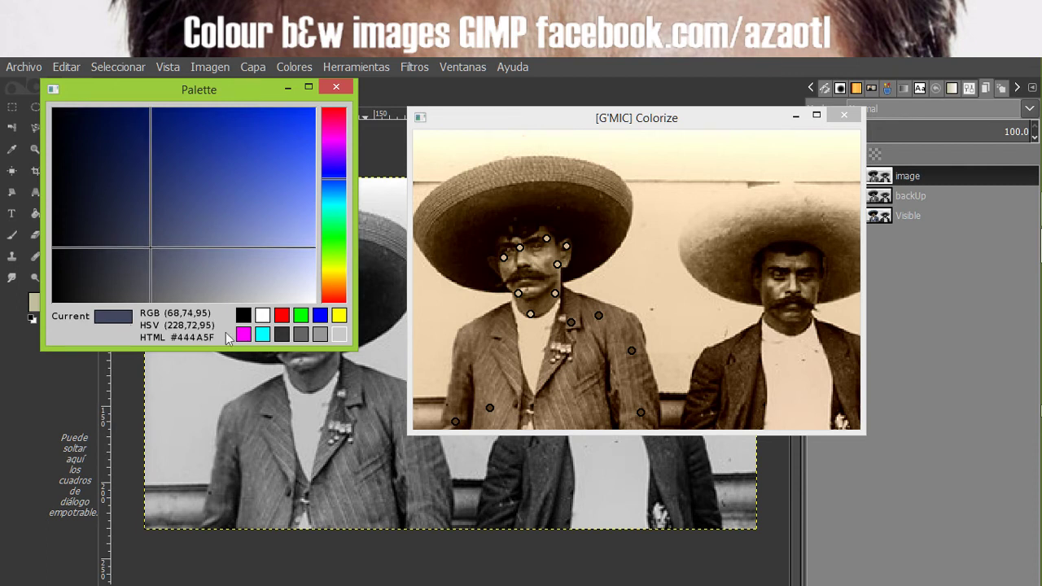
{"action": "left_click", "coordinate": [112, 325]}
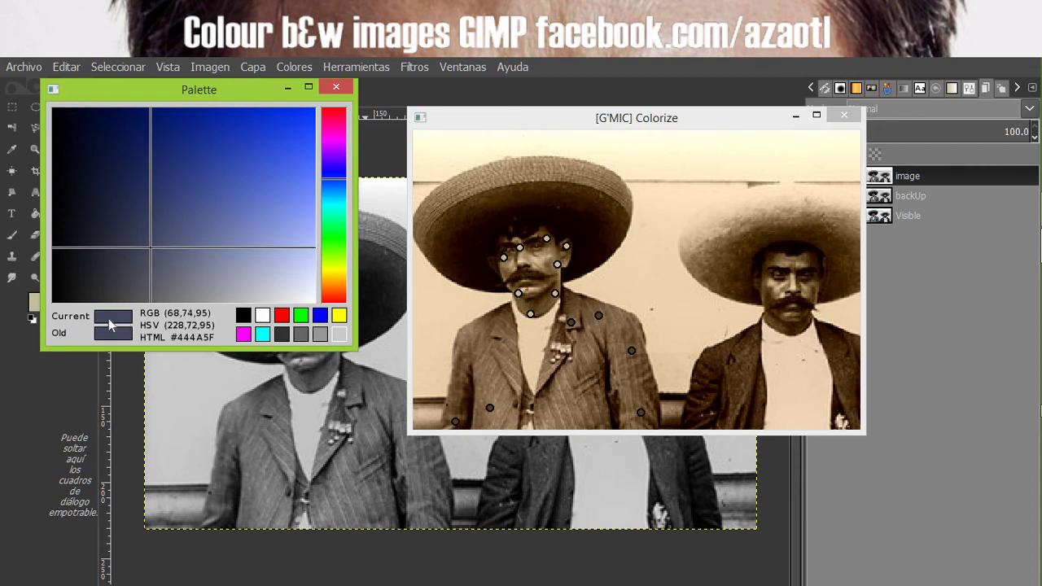
{"action": "left_click", "coordinate": [344, 340]}
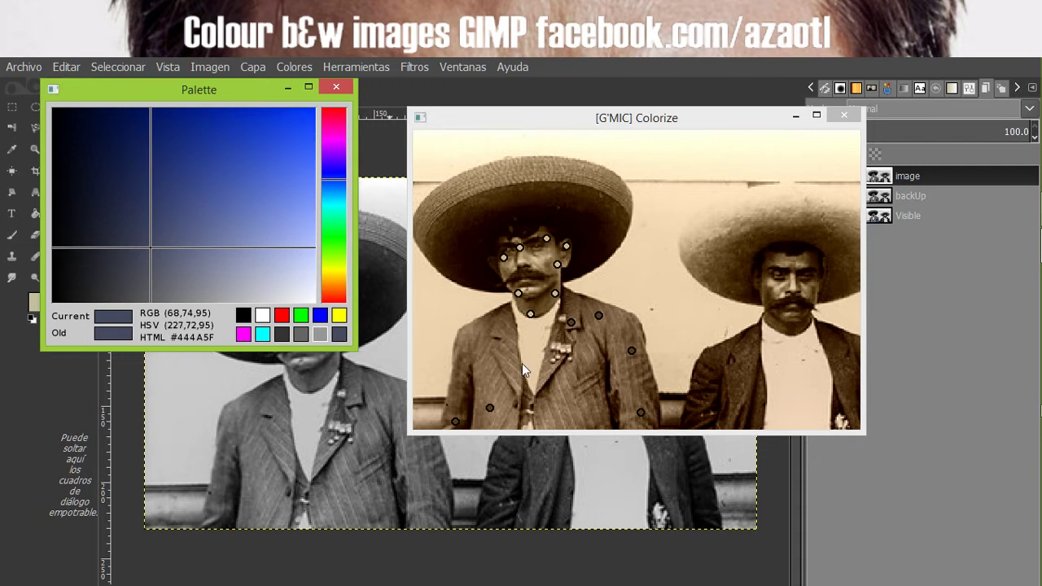
Remove the remaining brown control points from the striped jacket and place dark blue ones across both of its halves.
{"action": "right_click", "coordinate": [491, 408]}
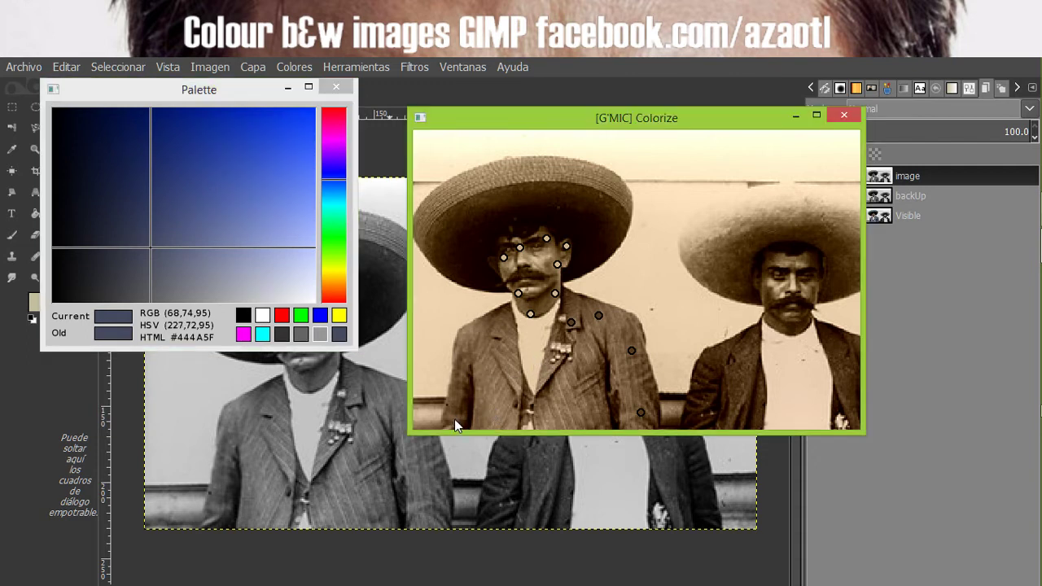
{"action": "left_click", "coordinate": [470, 349]}
{"action": "left_click", "coordinate": [498, 394]}
{"action": "left_click", "coordinate": [498, 327]}
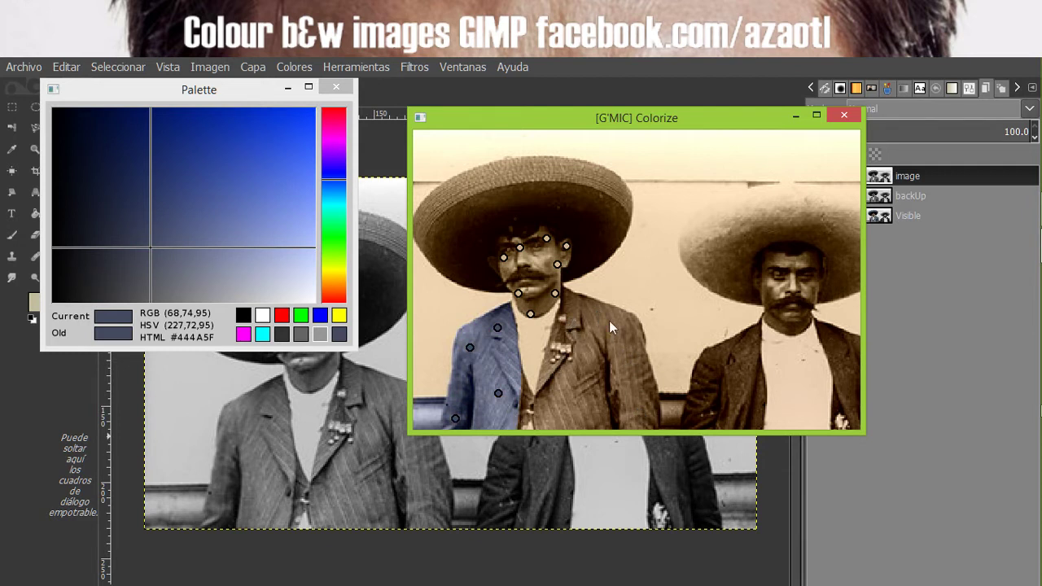
{"action": "left_click", "coordinate": [547, 422]}
{"action": "left_click", "coordinate": [636, 408]}
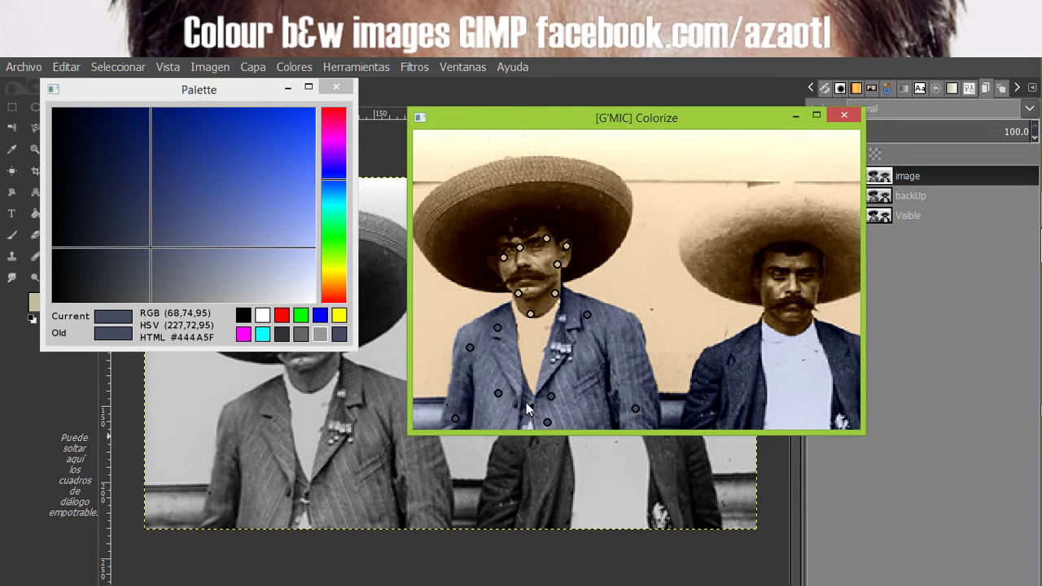
Choose white (#FFFFFF) and place two control points on the shirt under the striped jacket.
{"action": "left_click", "coordinate": [262, 316]}
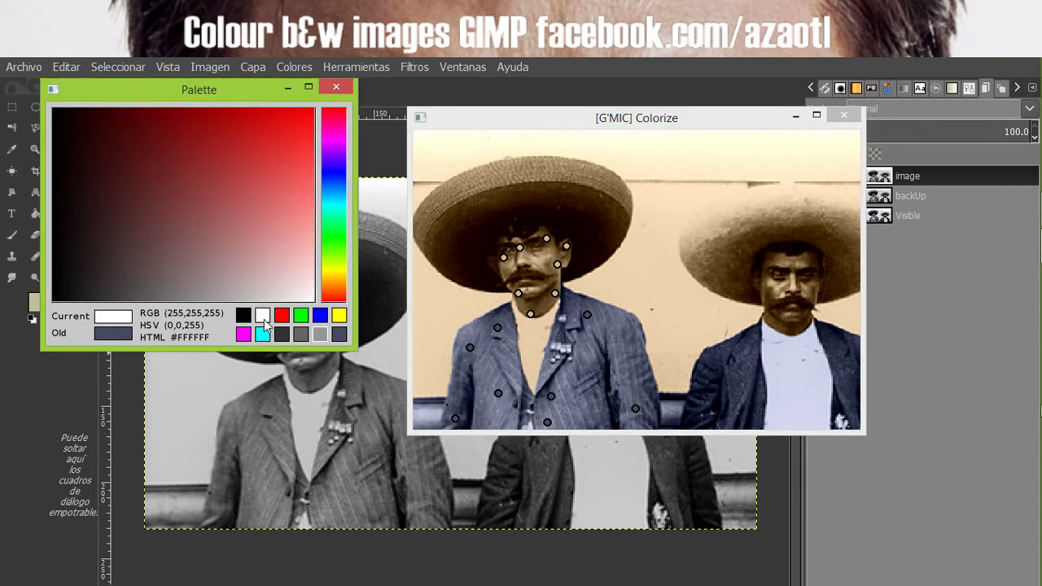
{"action": "left_click", "coordinate": [524, 326]}
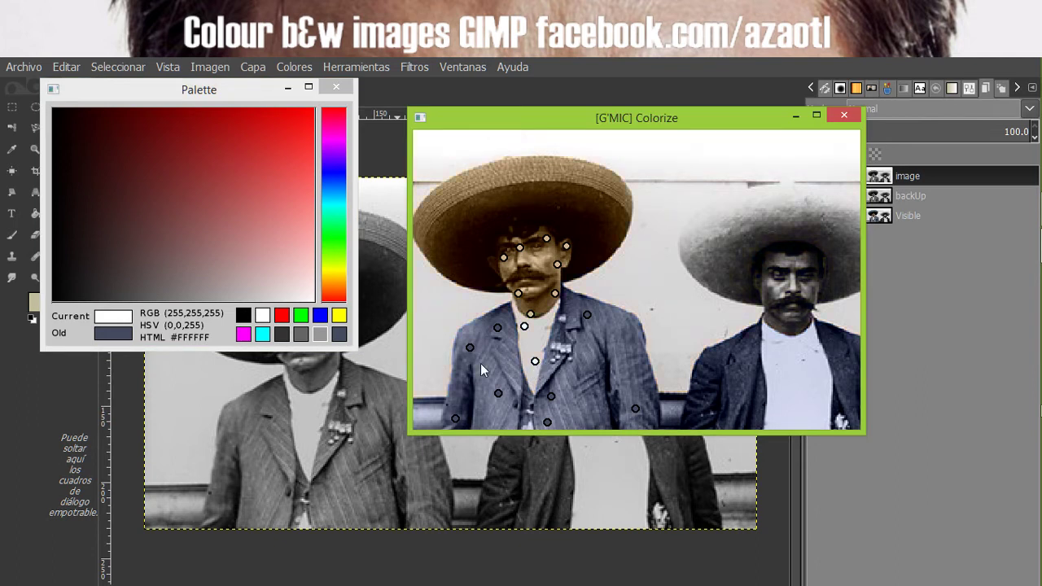
{"action": "left_click_drag", "start_coordinate": [483, 365], "coordinate": [547, 319]}
{"action": "scroll", "coordinate": [548, 320], "scroll_direction": "down", "scroll_amount": 1}
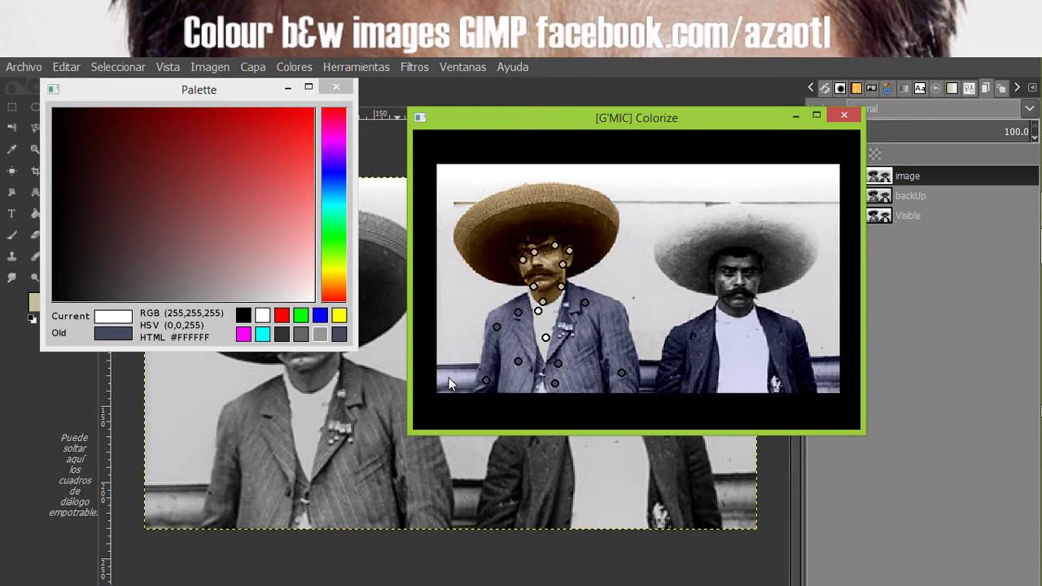
Set the colour to muted brown RGB 97, 81, 72 (#615148) and place control points on the wall's dark base strip beside the striped jacket.
{"action": "left_click", "coordinate": [154, 248]}
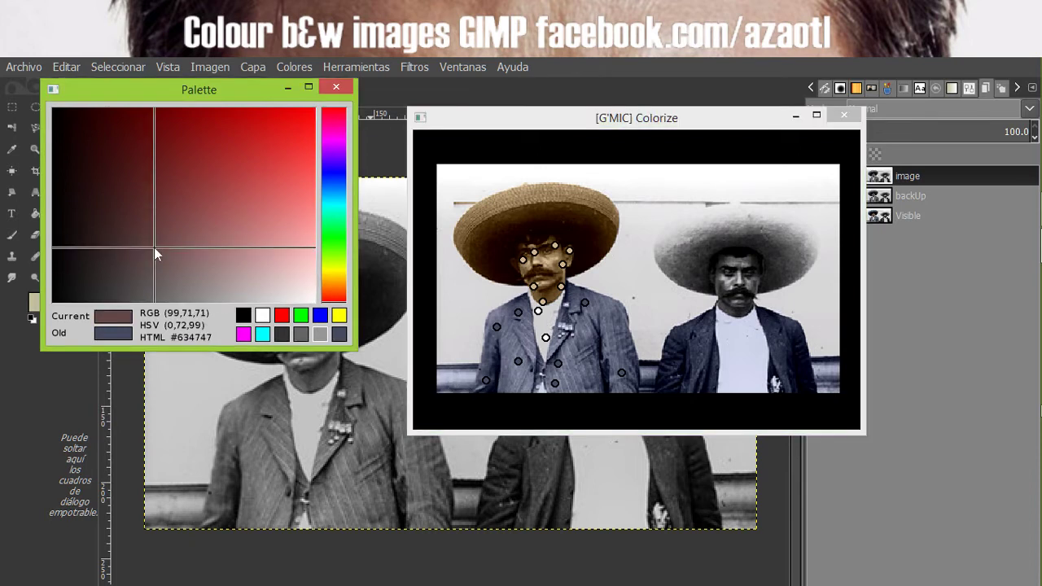
{"action": "left_click_drag", "start_coordinate": [154, 247], "coordinate": [151, 251]}
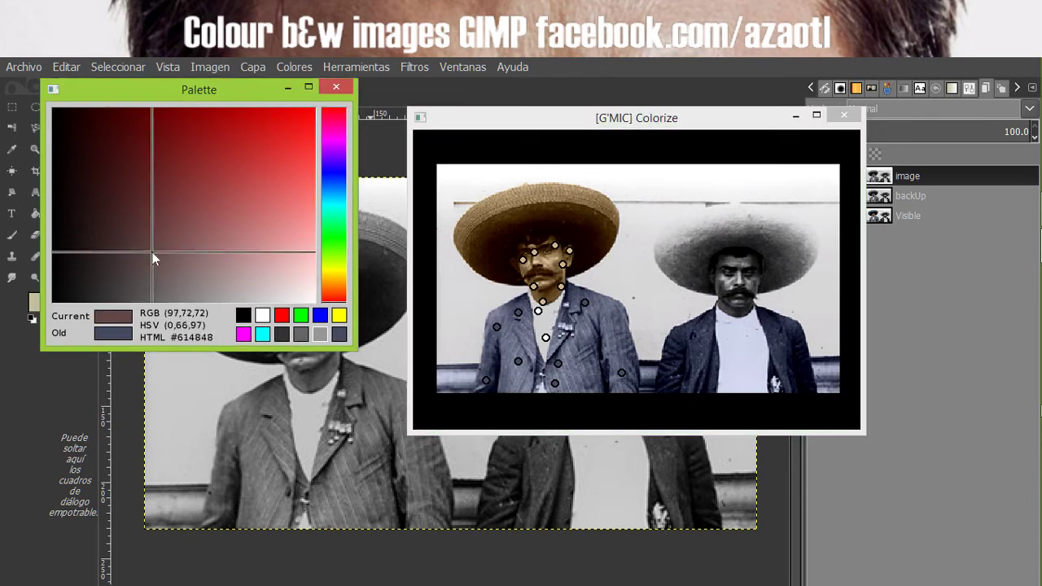
{"action": "left_click", "coordinate": [335, 292]}
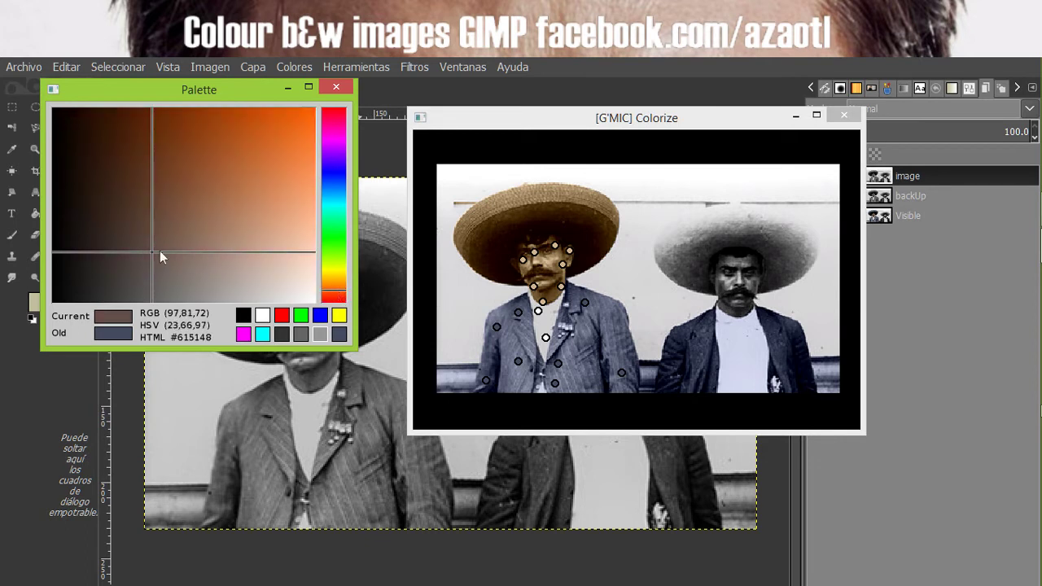
{"action": "left_click", "coordinate": [442, 371]}
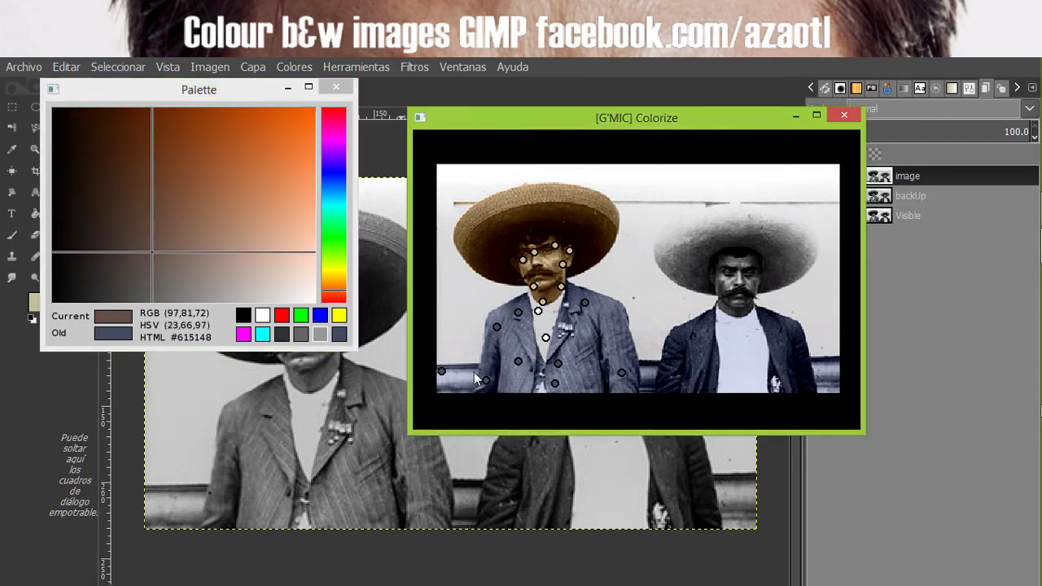
{"action": "left_click", "coordinate": [474, 371]}
{"action": "left_click", "coordinate": [458, 366]}
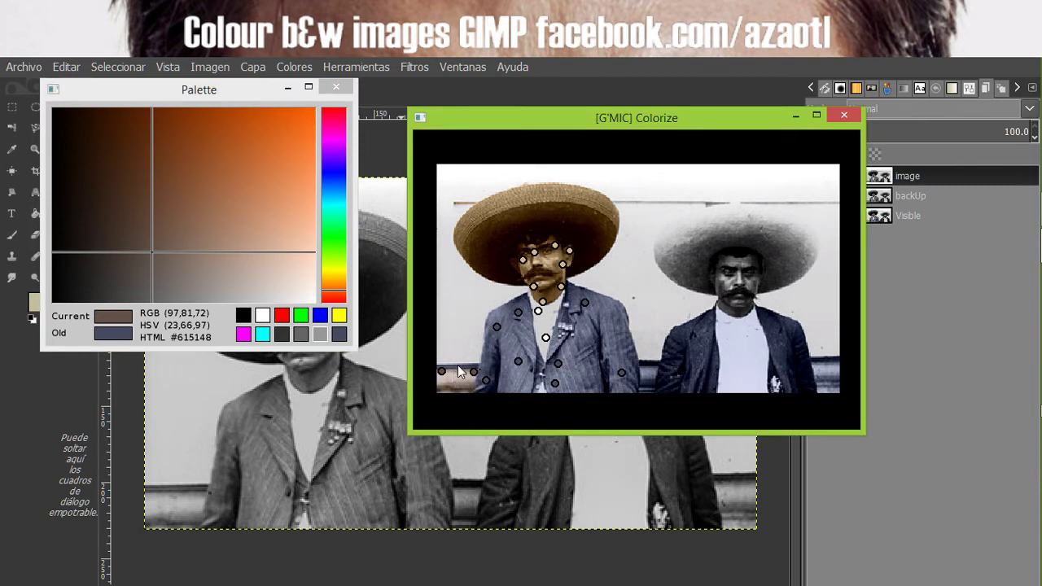
Place muted brown control points on the wall's dark base strip between the two men and beyond the man in the dark jacket.
{"action": "left_click", "coordinate": [645, 363]}
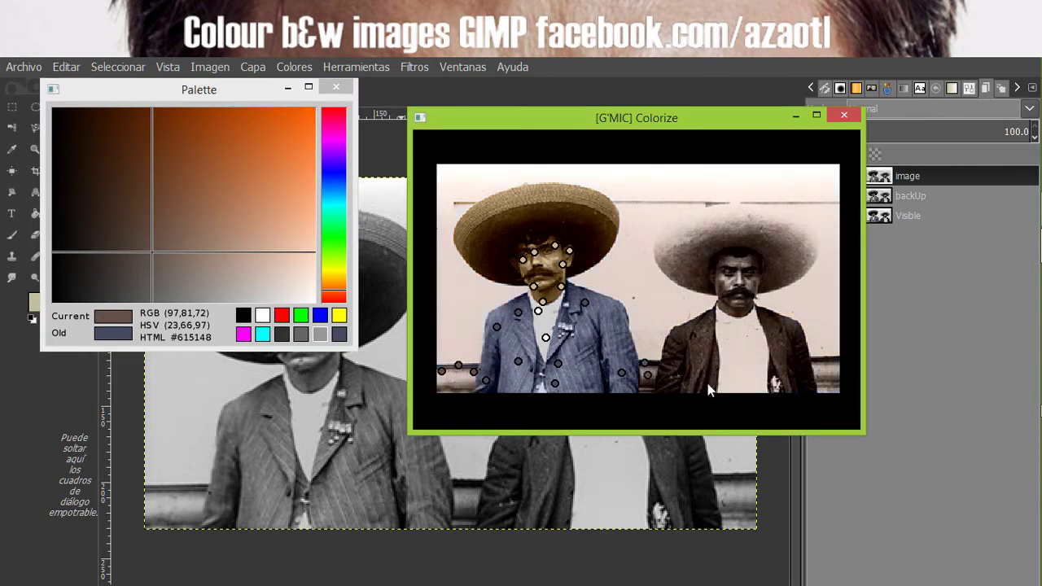
{"action": "left_click", "coordinate": [827, 362]}
{"action": "left_click", "coordinate": [829, 382]}
Set the colour to cream RGB 244, 239, 211 (#F4EFD3) and place control points on the wall around both men.
{"action": "mouse_move", "coordinate": [522, 282]}
{"action": "left_mouse_down"}
{"action": "mouse_move", "coordinate": [546, 314]}
{"action": "mouse_move", "coordinate": [531, 277]}
{"action": "left_mouse_up"}
{"action": "left_click", "coordinate": [264, 315]}
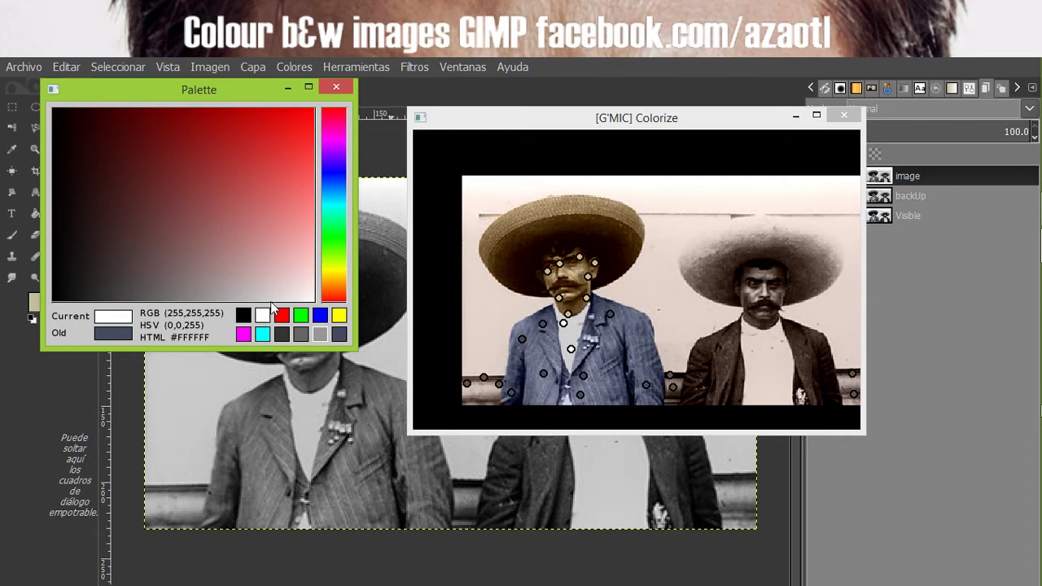
{"action": "left_click", "coordinate": [329, 271]}
{"action": "mouse_move", "coordinate": [304, 270]}
{"action": "left_mouse_down"}
{"action": "mouse_move", "coordinate": [316, 250]}
{"action": "mouse_move", "coordinate": [277, 277]}
{"action": "mouse_move", "coordinate": [337, 278]}
{"action": "left_mouse_up"}
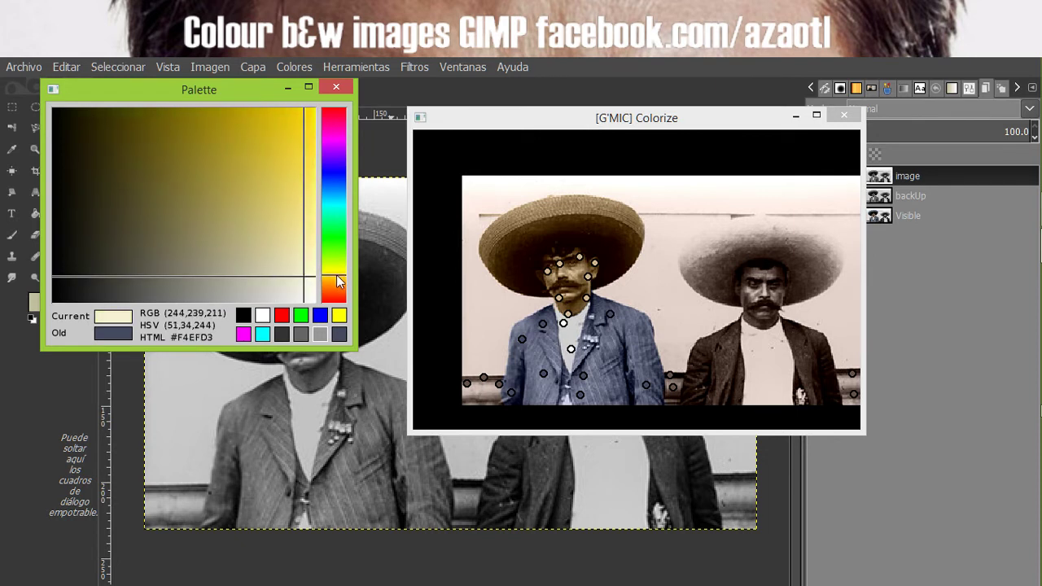
{"action": "left_click", "coordinate": [487, 309]}
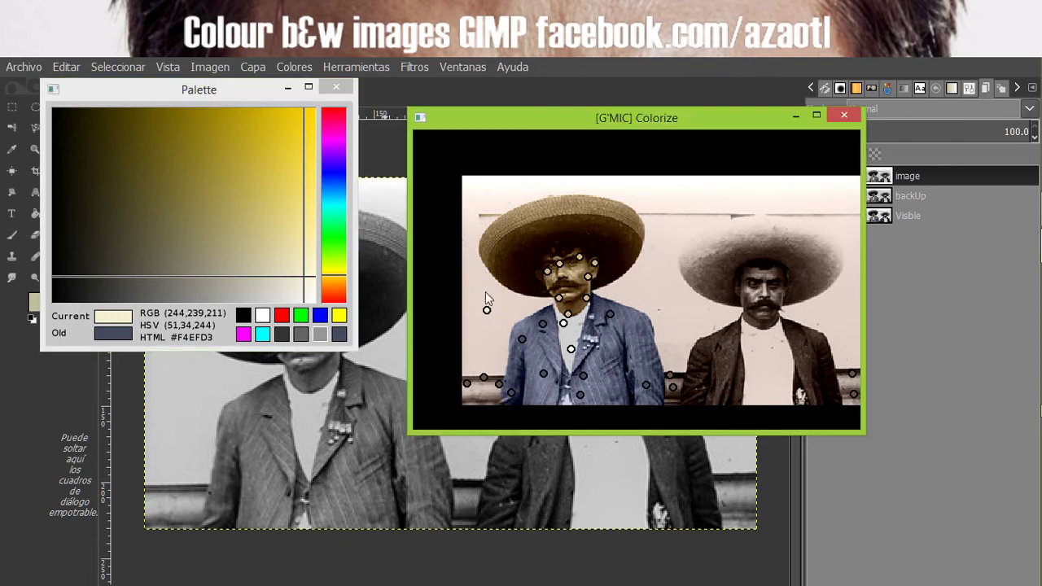
{"action": "left_click", "coordinate": [482, 199]}
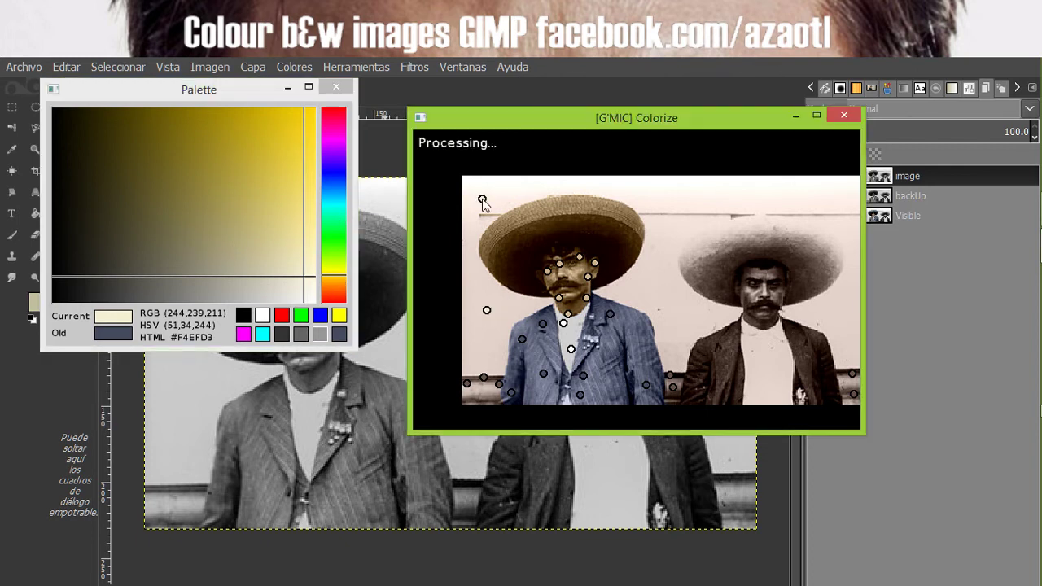
{"action": "left_click", "coordinate": [671, 208]}
{"action": "left_click", "coordinate": [660, 285]}
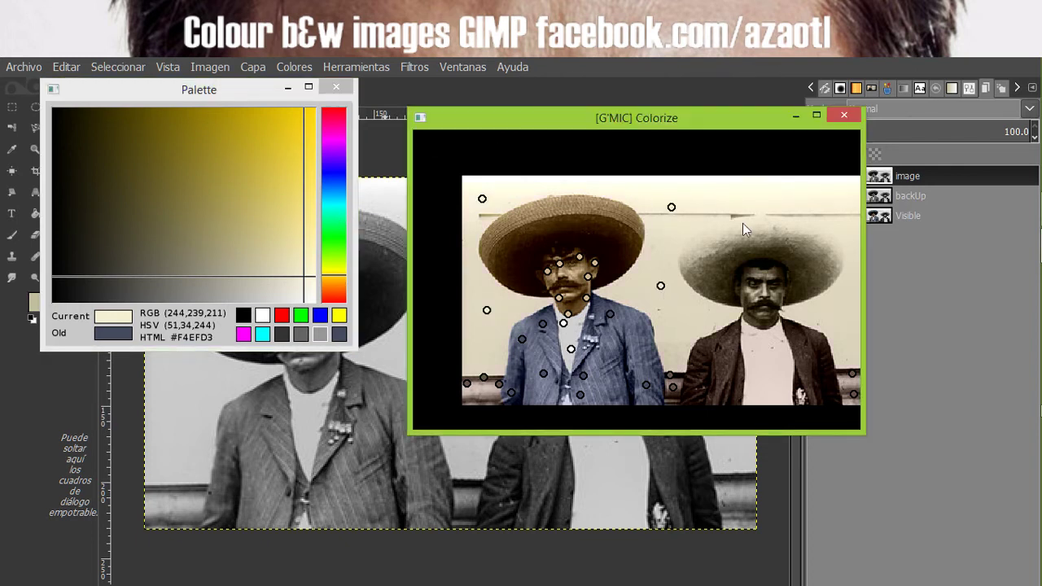
{"action": "left_click", "coordinate": [790, 332]}
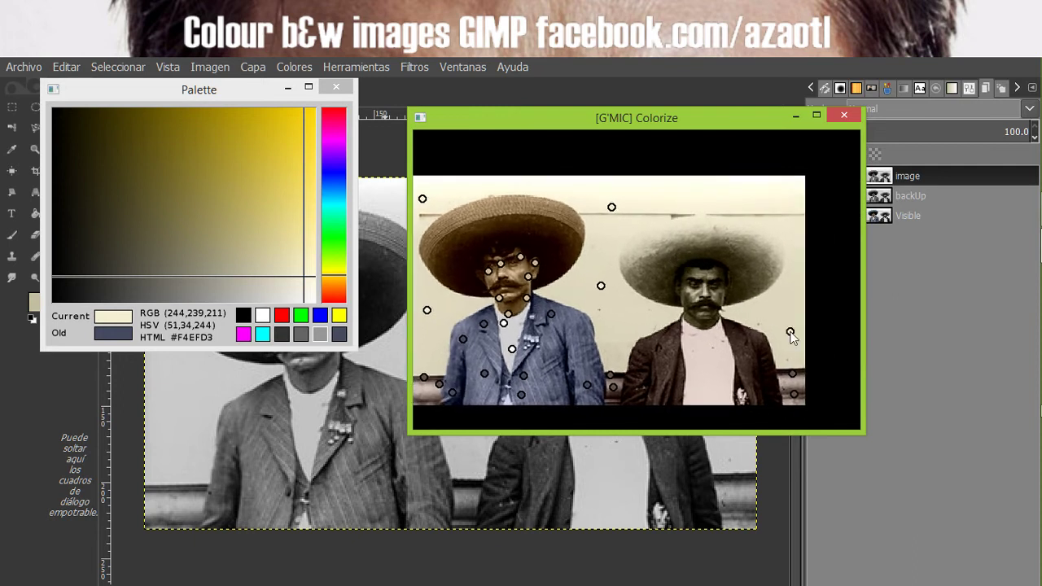
{"action": "scroll", "coordinate": [693, 320], "scroll_direction": "up", "scroll_amount": 2}
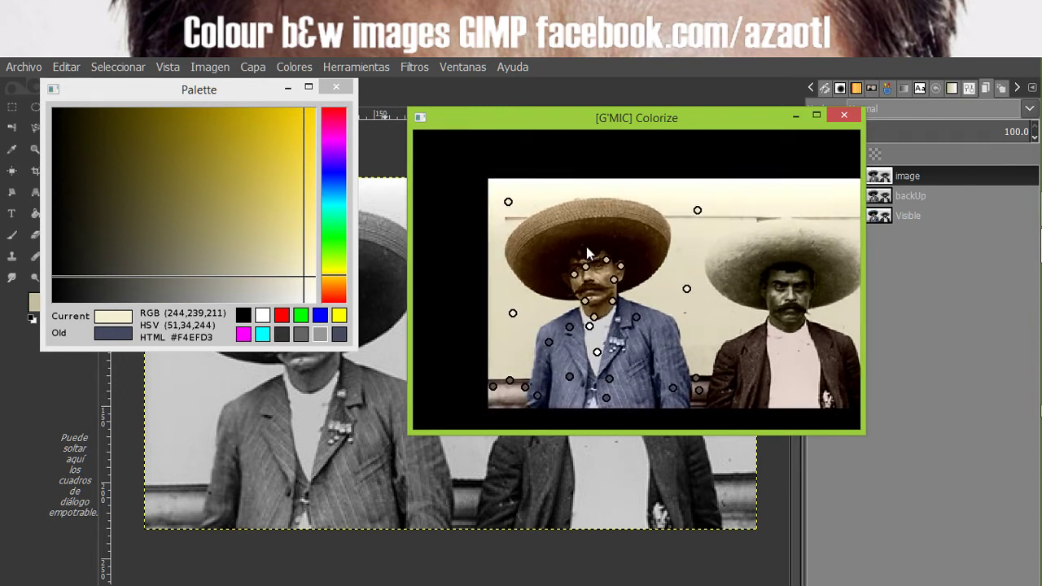
{"action": "scroll", "coordinate": [587, 247], "scroll_direction": "up", "scroll_amount": 2}
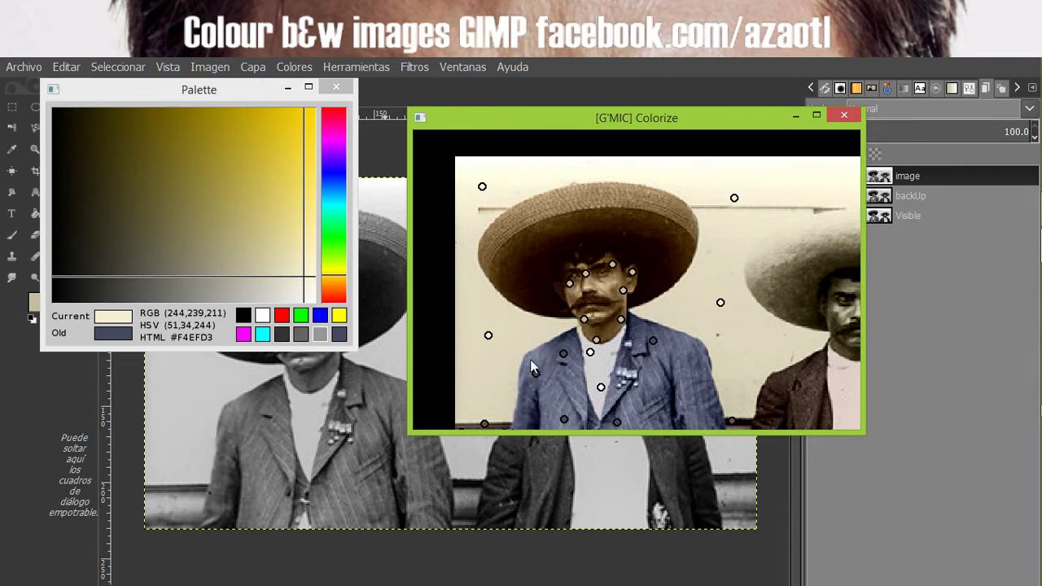
{"action": "scroll", "coordinate": [530, 359], "scroll_direction": "down", "scroll_amount": 2}
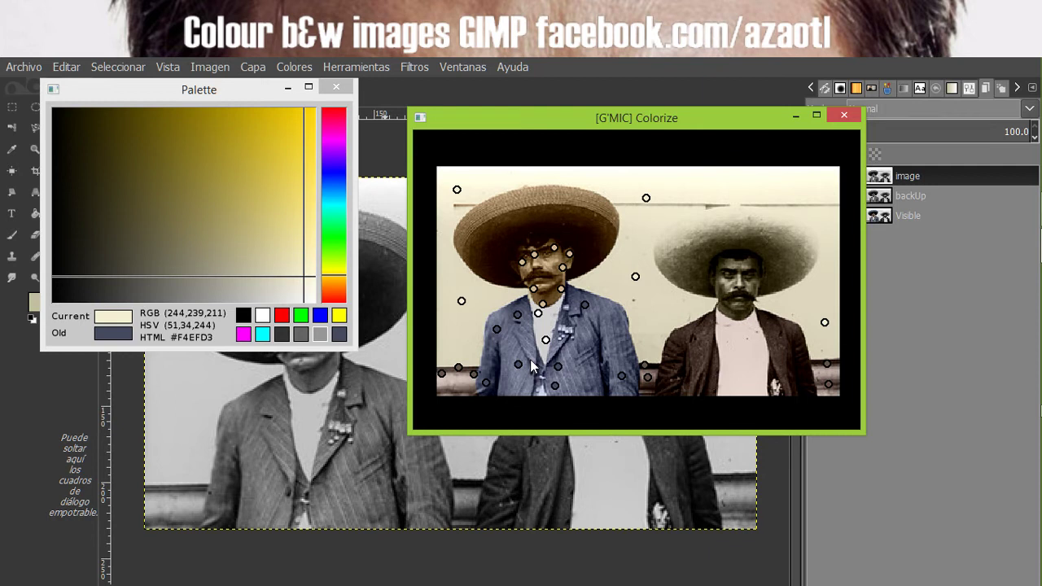
Try olive RGB 171, 169, 114 (#ABA972) control points on the hat of the man in the striped jacket, and remove them.
{"action": "left_click", "coordinate": [328, 271]}
{"action": "left_click", "coordinate": [229, 238]}
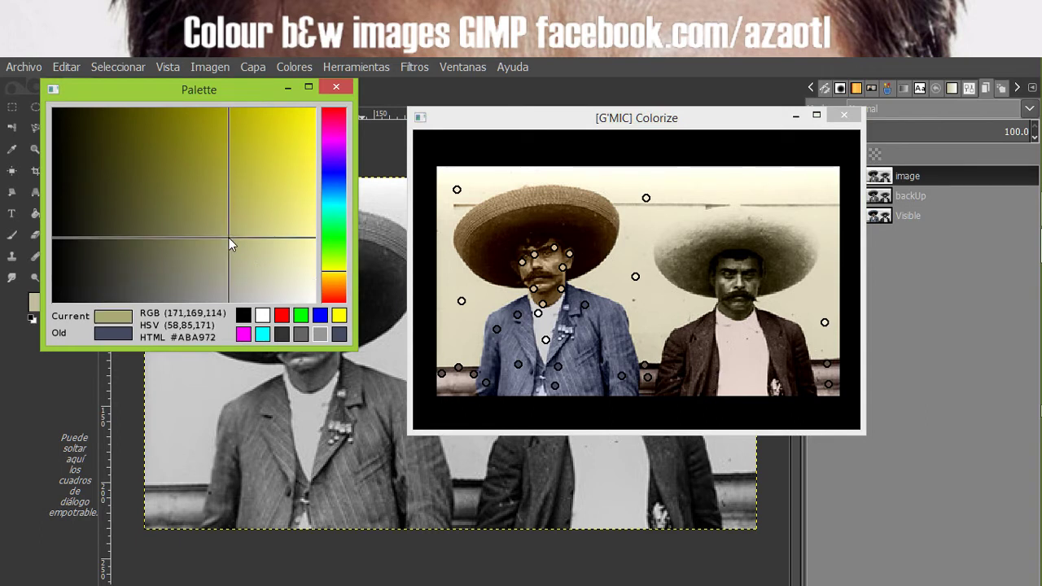
{"action": "left_click", "coordinate": [493, 264]}
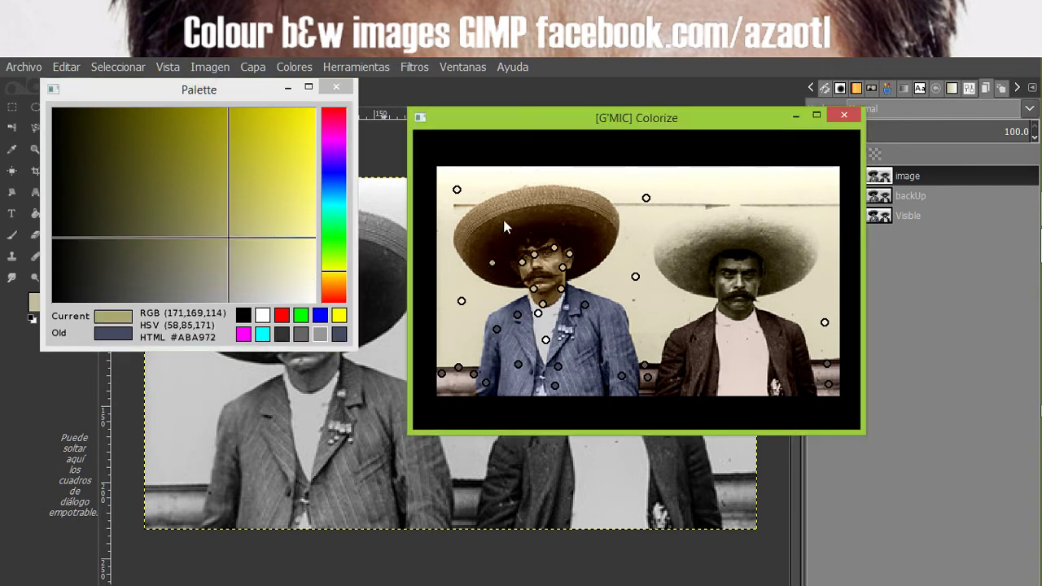
{"action": "left_click", "coordinate": [516, 217]}
{"action": "left_click", "coordinate": [600, 232]}
{"action": "right_click", "coordinate": [492, 263]}
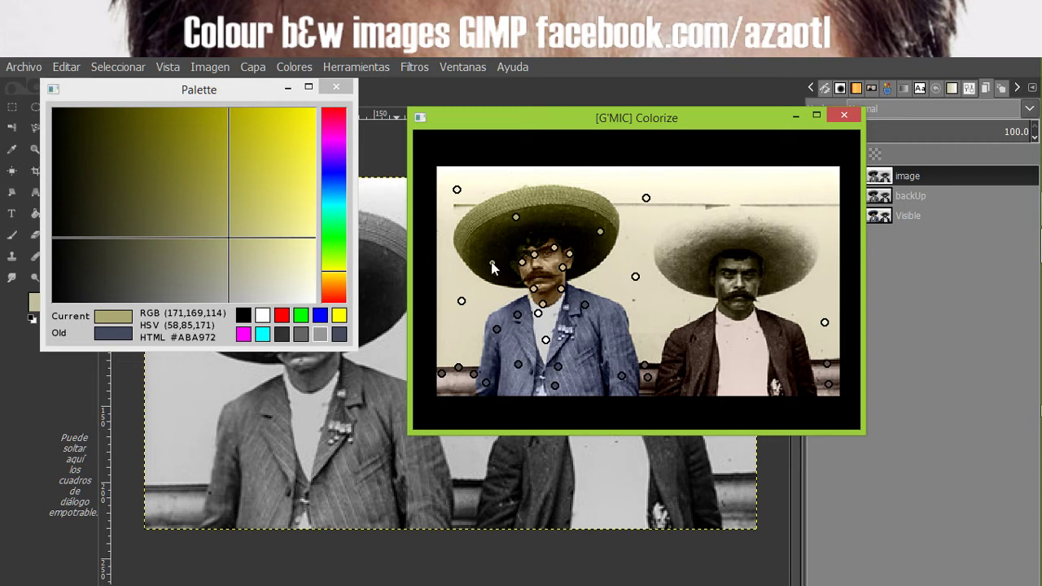
{"action": "right_click", "coordinate": [516, 217]}
Set the colour to dark teal RGB 15, 50, 62 (#0F323E) and place control points on the striped-jacket man's hat.
{"action": "left_click", "coordinate": [329, 196]}
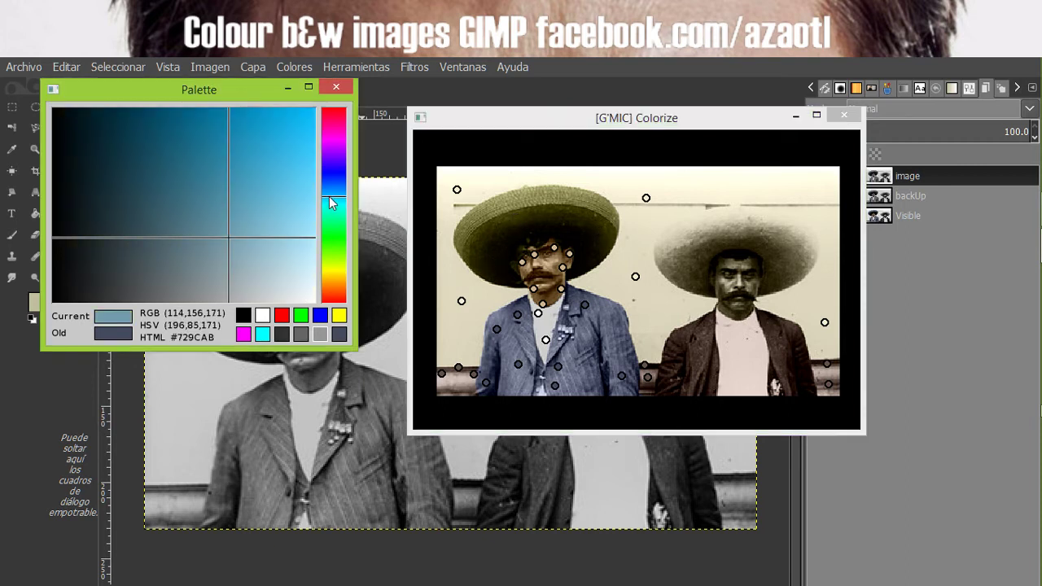
{"action": "left_click", "coordinate": [125, 146]}
{"action": "left_click", "coordinate": [144, 224]}
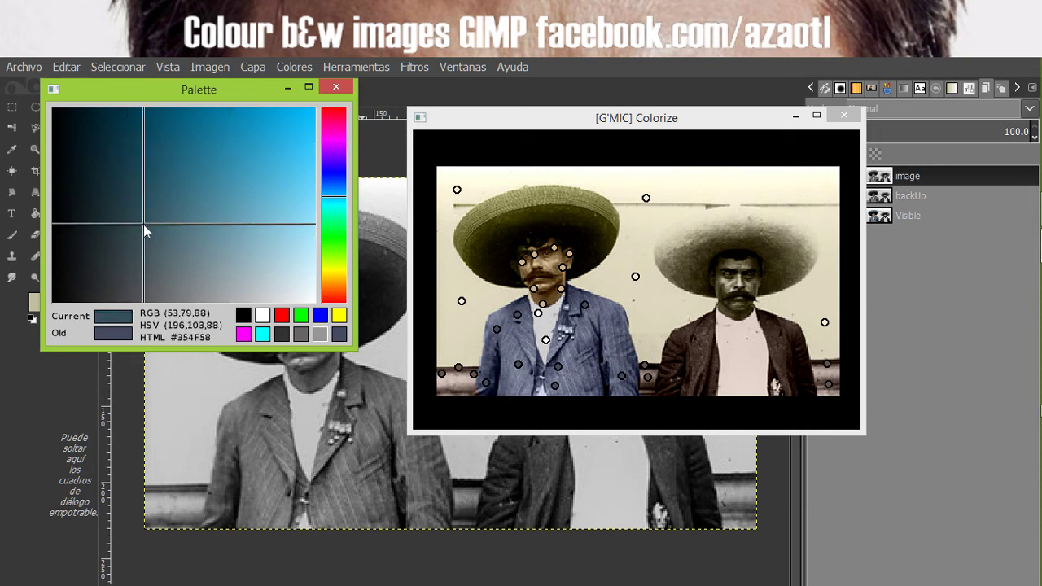
{"action": "left_click", "coordinate": [116, 155]}
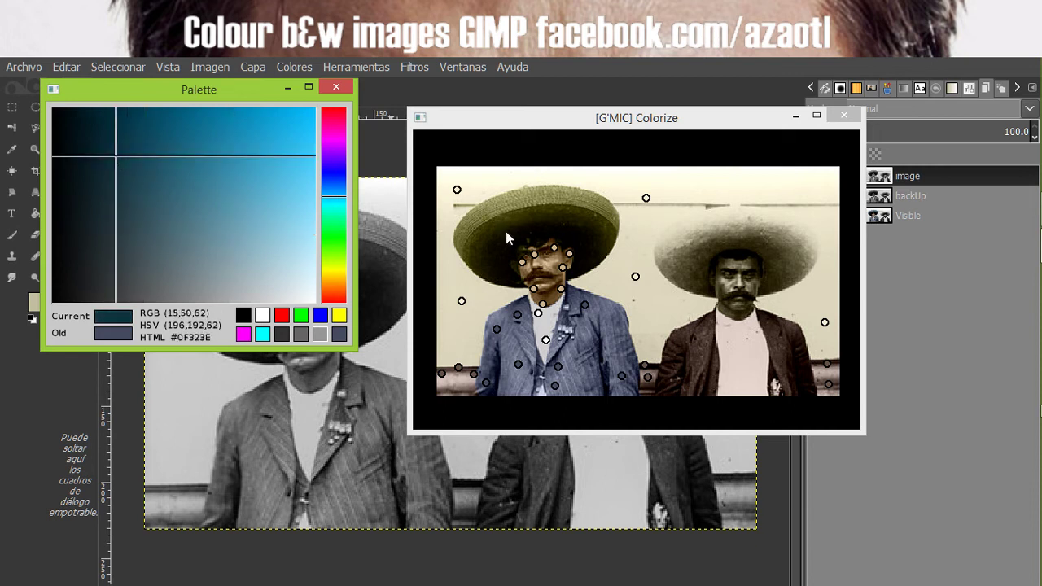
{"action": "left_click", "coordinate": [480, 252]}
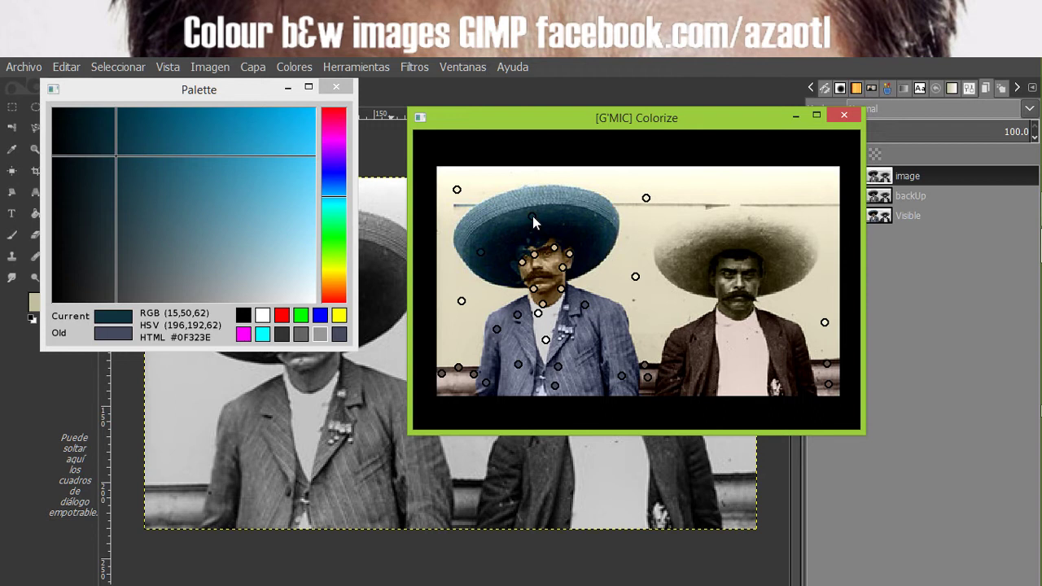
Replace the hat's teal control points with slate RGB 70, 84, 88 (#465458), and those with dark grey RGB 57, 63, 65 (#393F41).
{"action": "left_click", "coordinate": [144, 263]}
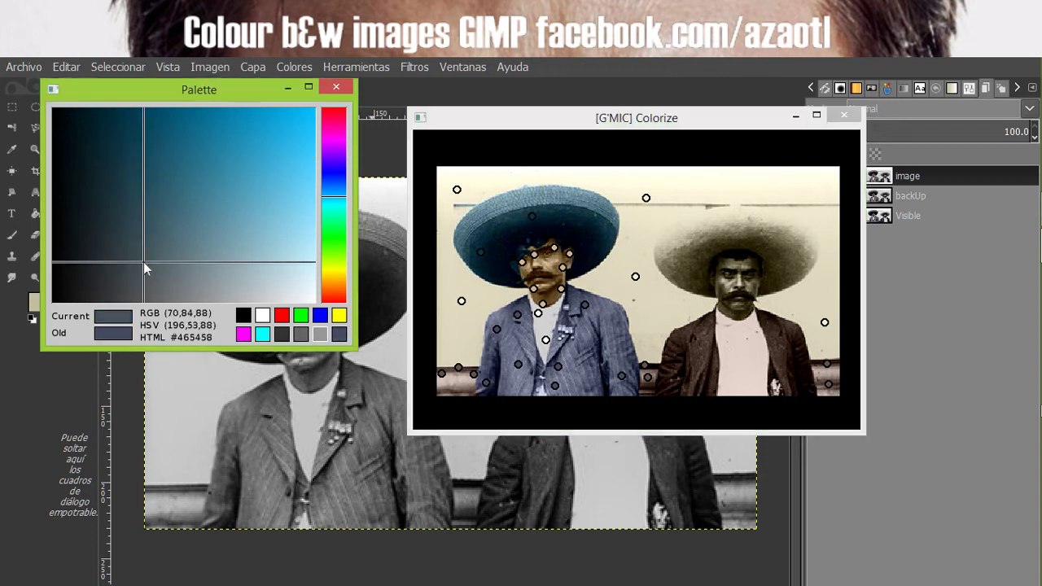
{"action": "left_click", "coordinate": [514, 235]}
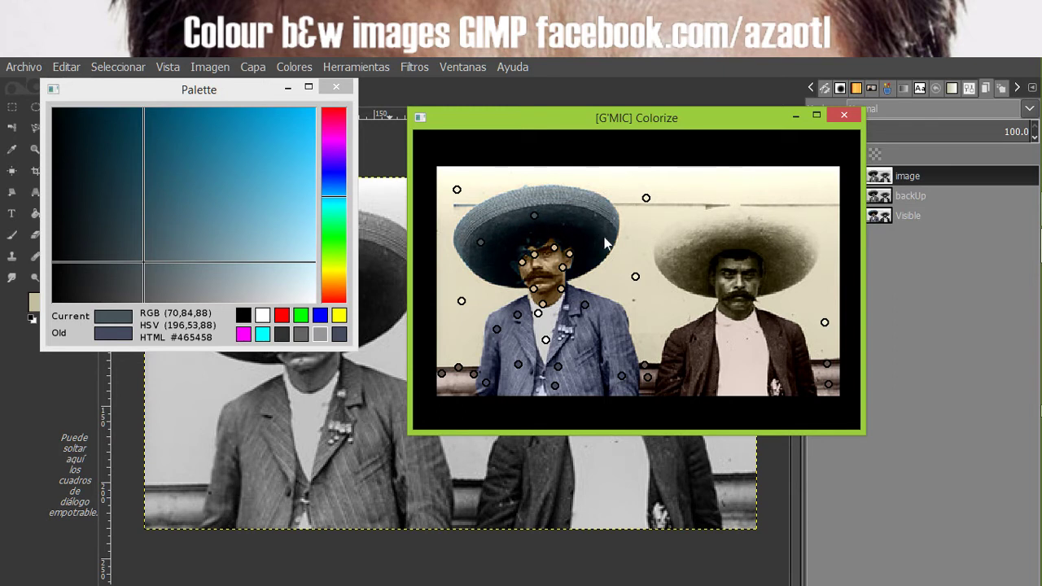
{"action": "left_click_drag", "start_coordinate": [154, 260], "coordinate": [120, 280]}
{"action": "left_click", "coordinate": [479, 244]}
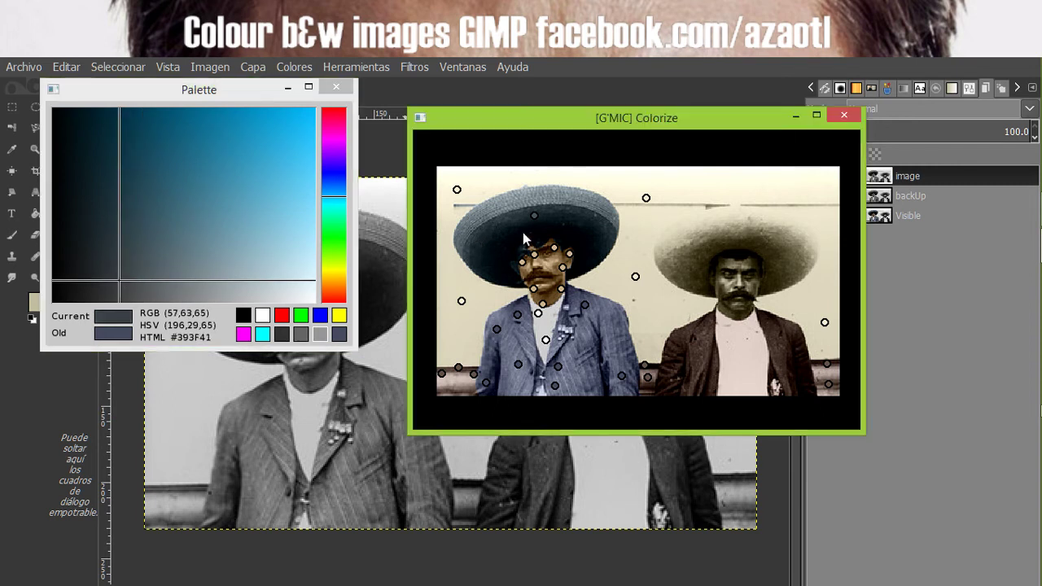
{"action": "left_click", "coordinate": [553, 211]}
{"action": "left_click", "coordinate": [583, 304]}
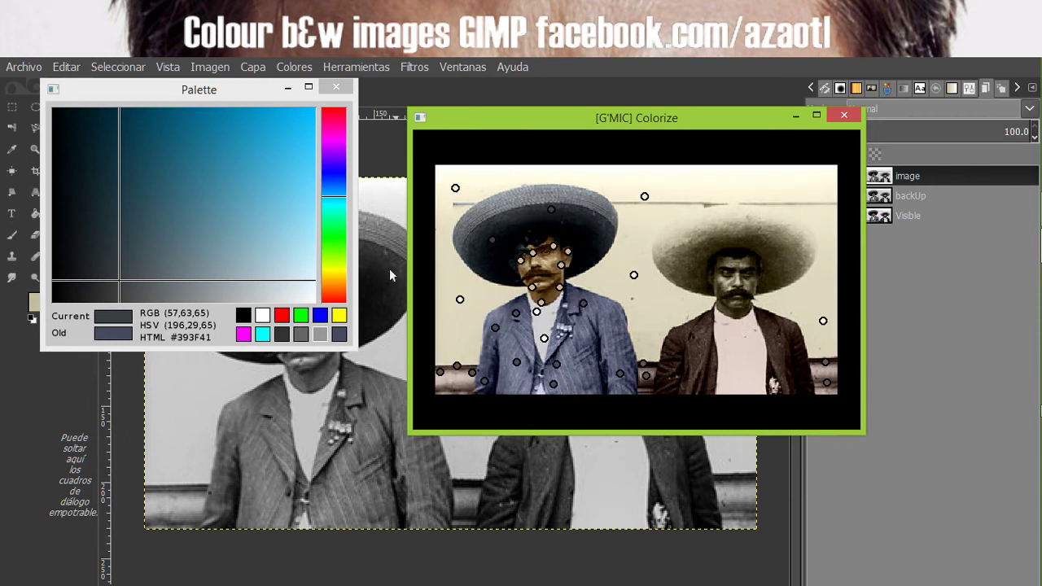
Set the colour to brown RGB 71, 62, 52 (#473E34) and try to replace the hat's dark grey control points with it.
{"action": "left_click", "coordinate": [334, 286]}
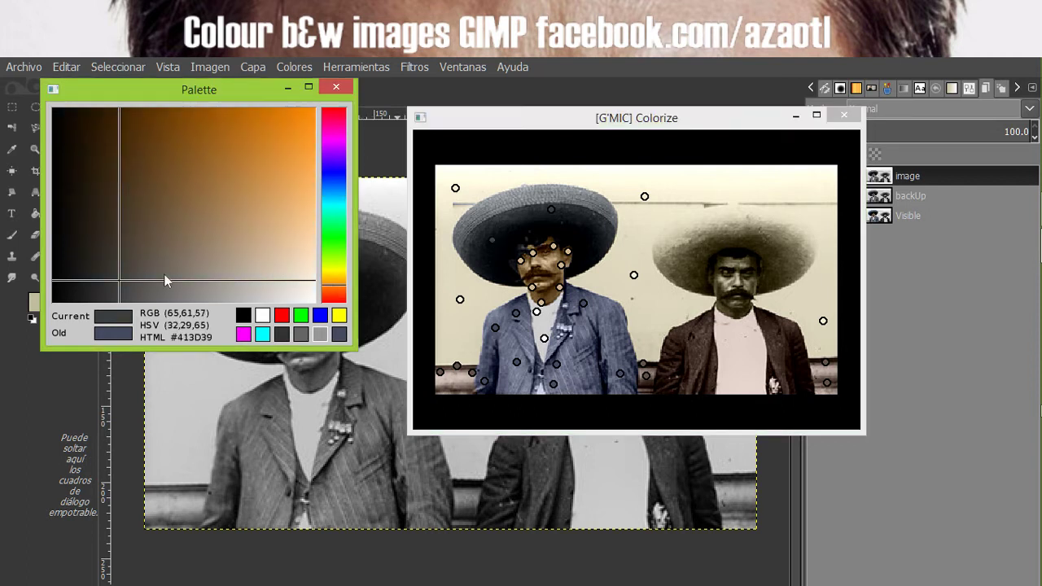
{"action": "left_click", "coordinate": [118, 263]}
{"action": "left_click", "coordinate": [125, 252]}
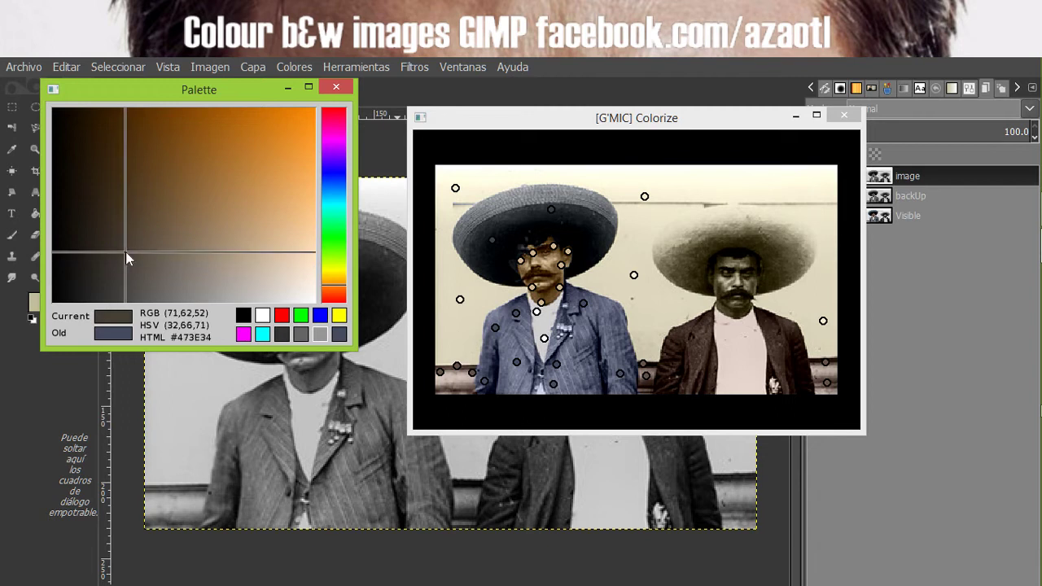
{"action": "left_click", "coordinate": [493, 238]}
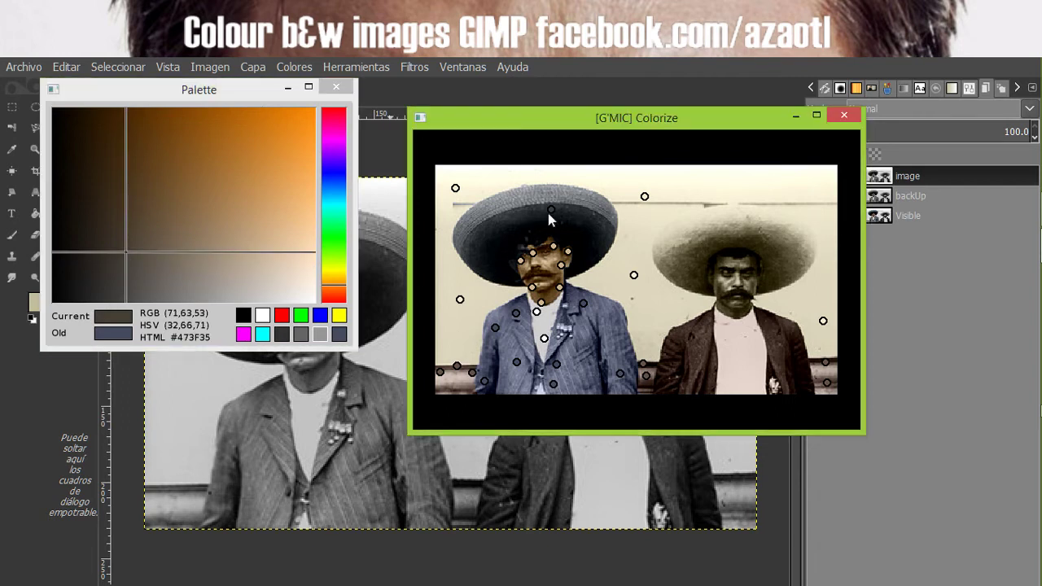
{"action": "left_click", "coordinate": [553, 209]}
{"action": "left_click", "coordinate": [482, 243]}
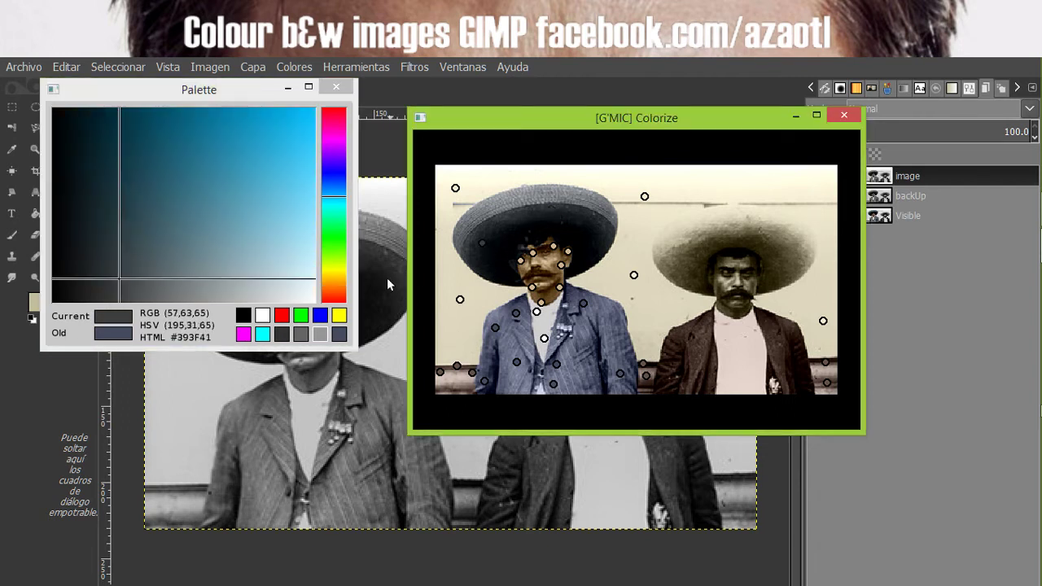
Set the colour to dark brown RGB 71, 62, 50 (#473E32).
{"action": "left_click", "coordinate": [334, 283]}
{"action": "left_click", "coordinate": [109, 268]}
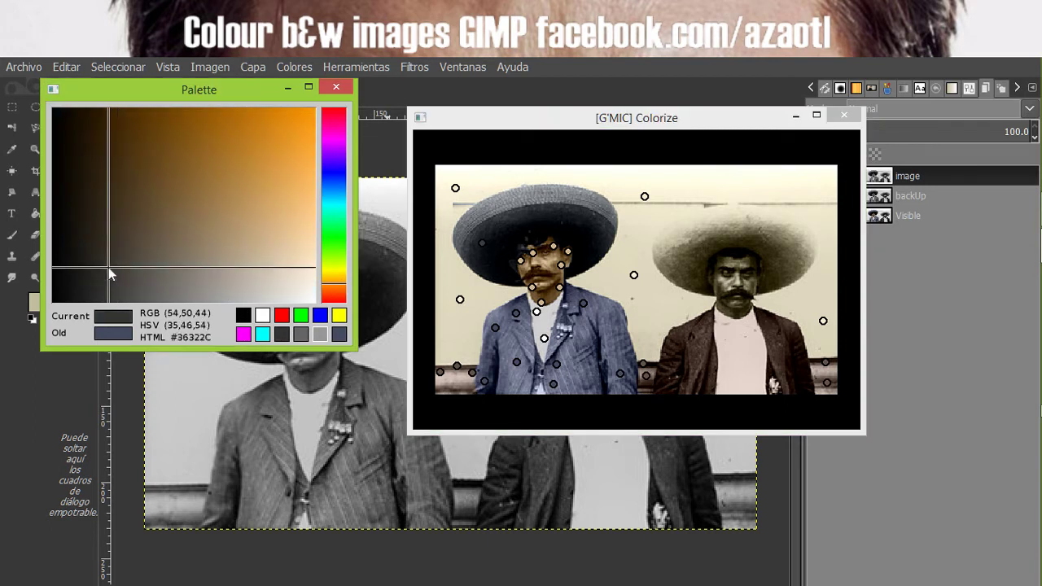
{"action": "left_click", "coordinate": [112, 270]}
{"action": "left_click", "coordinate": [125, 248]}
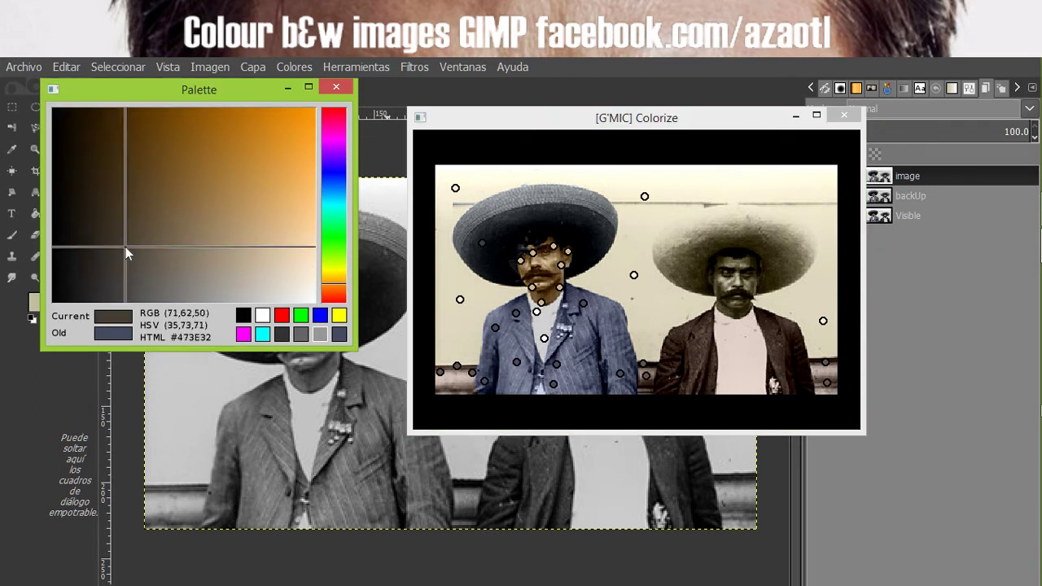
Store the dark brown in the palette's light grey swatch and replace the hat's grey control points with dark brown ones.
{"action": "left_click", "coordinate": [480, 242]}
{"action": "left_click", "coordinate": [105, 316]}
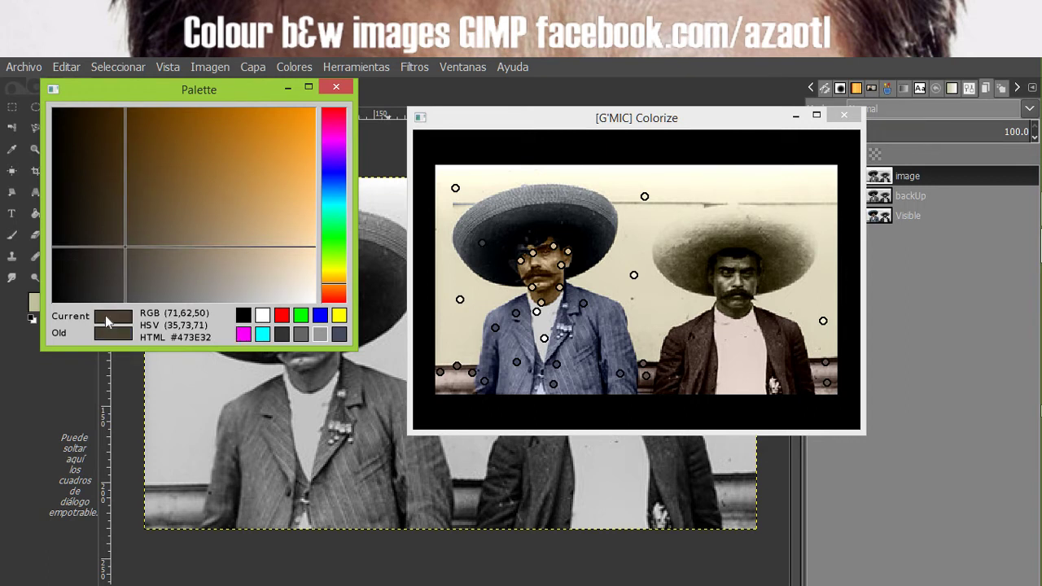
{"action": "left_click", "coordinate": [481, 244]}
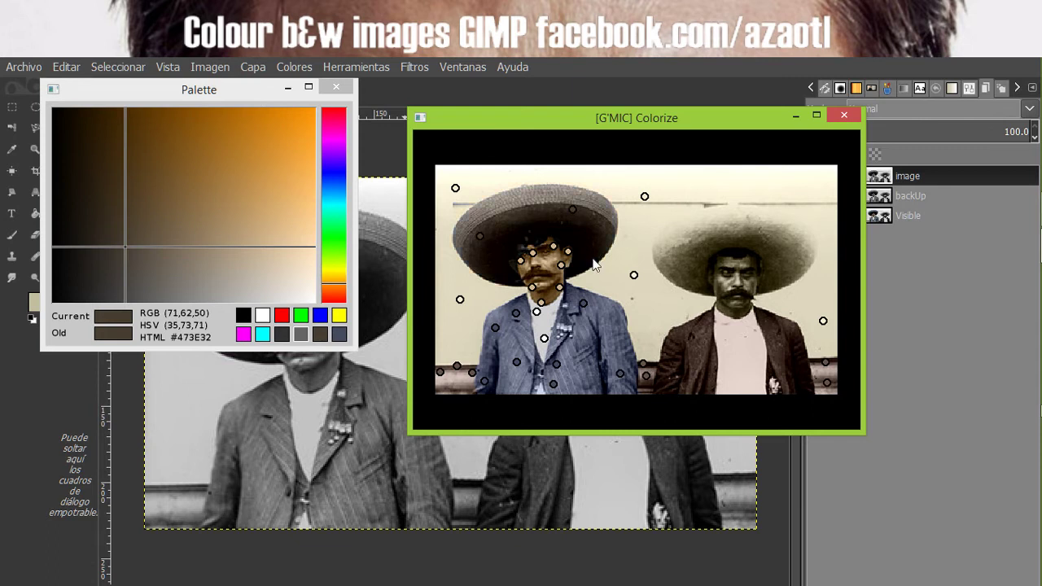
Set the colour to light beige RGB 224, 208, 185 (#E0D0B9) and place control points on the striped-jacket man's cheeks and chin.
{"action": "scroll", "coordinate": [536, 267], "scroll_direction": "up", "scroll_amount": 5}
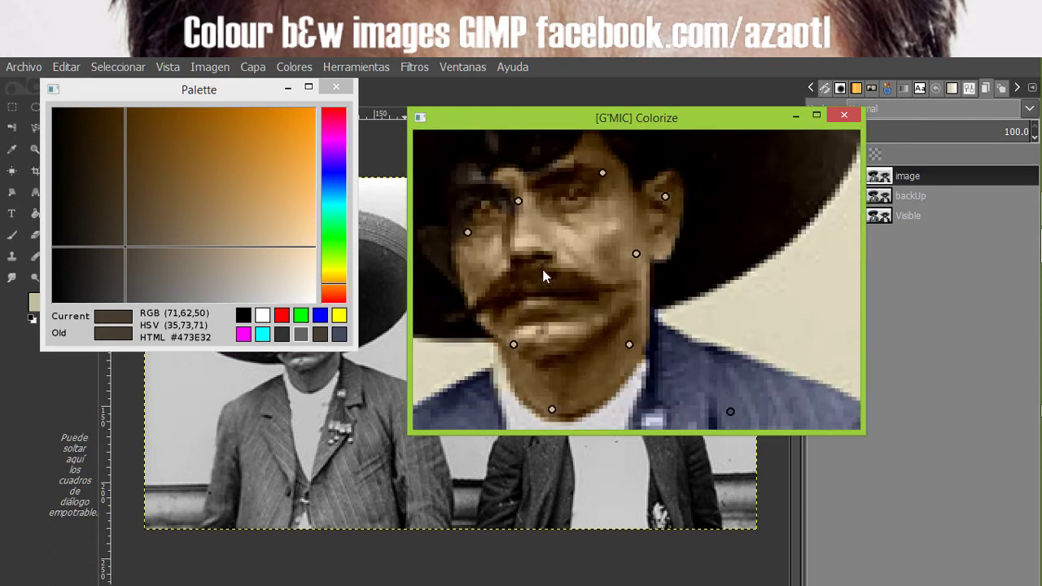
{"action": "left_click_drag", "start_coordinate": [543, 270], "coordinate": [560, 288]}
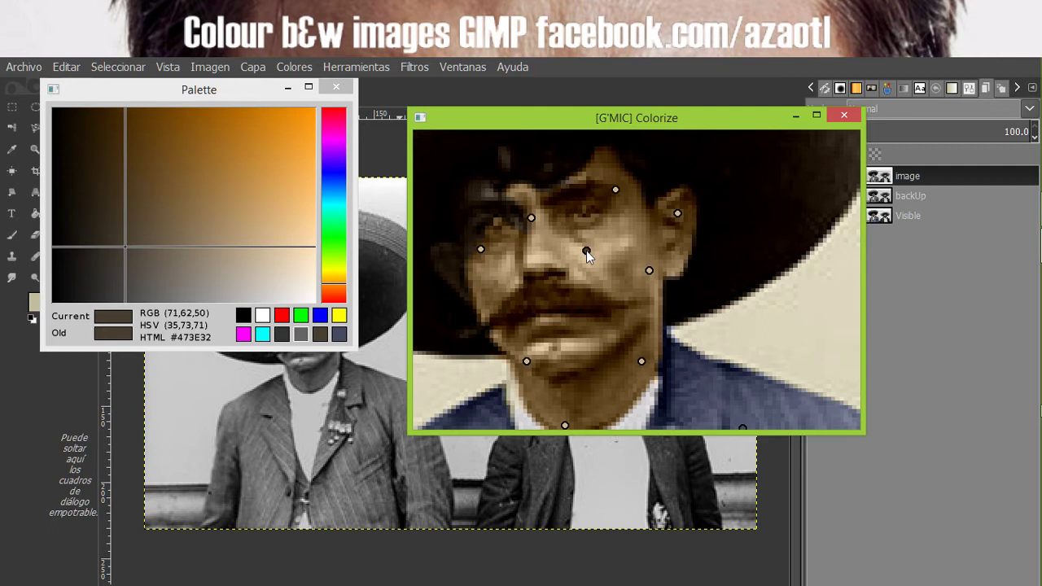
{"action": "right_click", "coordinate": [586, 250]}
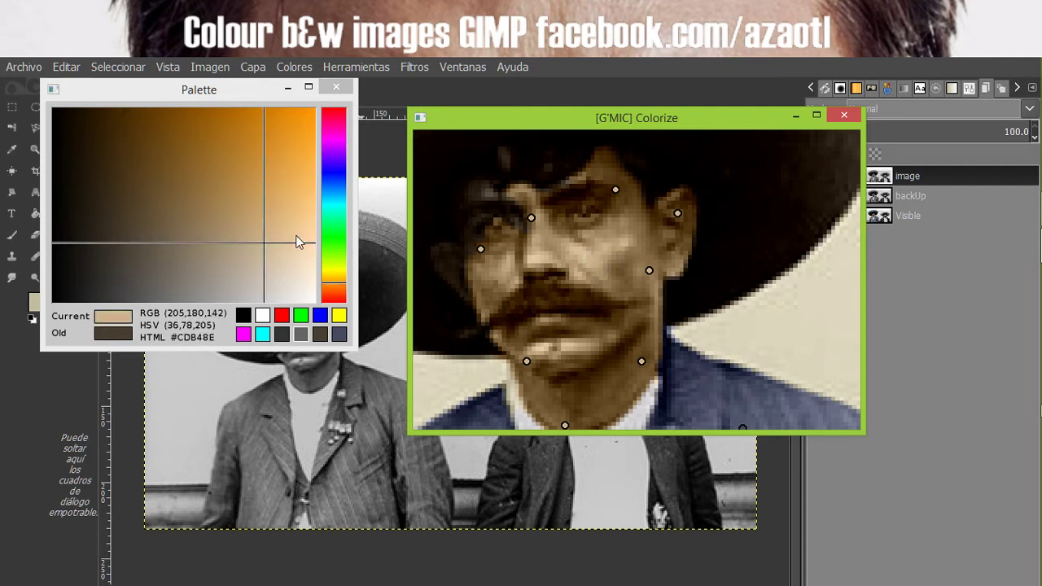
{"action": "left_click", "coordinate": [284, 269]}
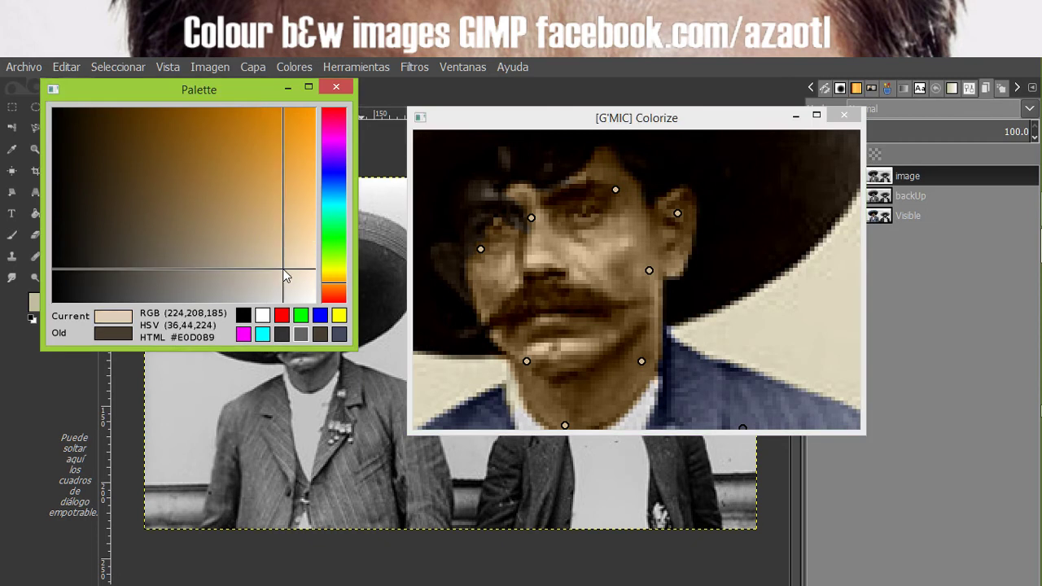
{"action": "left_click", "coordinate": [598, 268]}
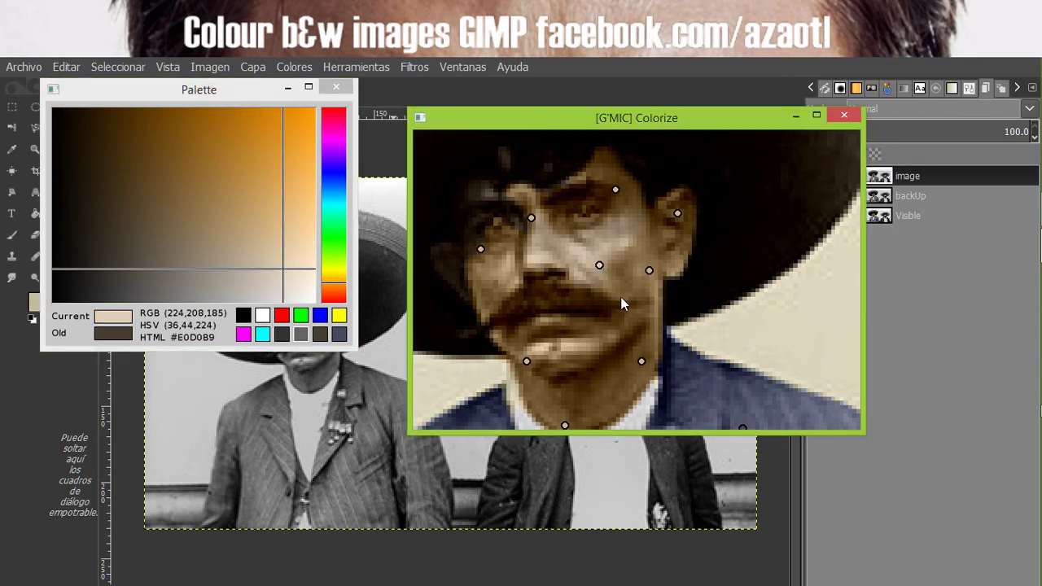
{"action": "left_click", "coordinate": [482, 278]}
{"action": "left_click", "coordinate": [560, 355]}
{"action": "left_click", "coordinate": [513, 335]}
Set the colour to grey-brown RGB 126, 117, 102 (#7E7566) and replace the striped-jacket man's neck and jaw control points with it.
{"action": "left_click", "coordinate": [183, 264]}
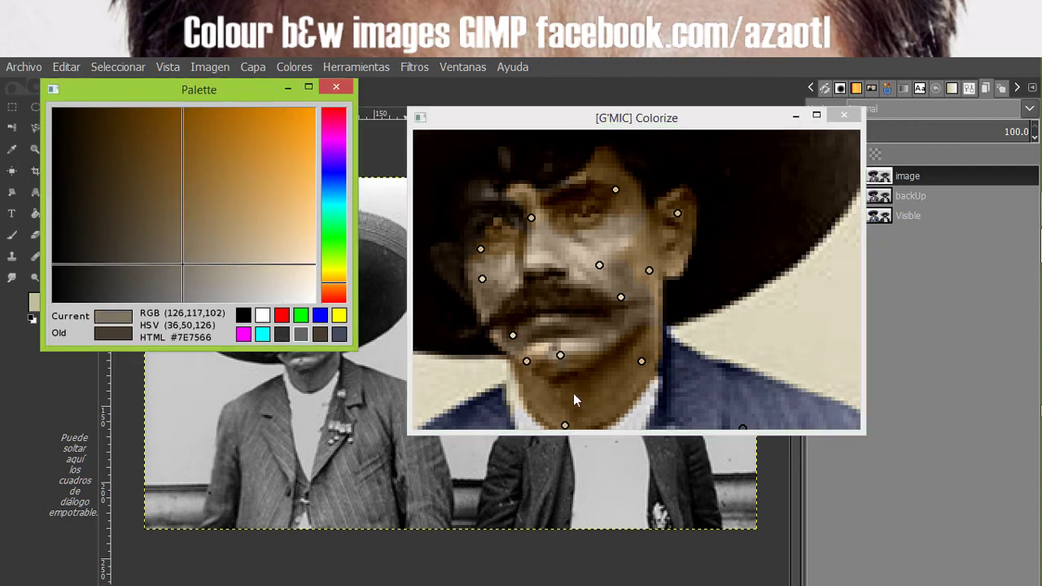
{"action": "right_click", "coordinate": [567, 425]}
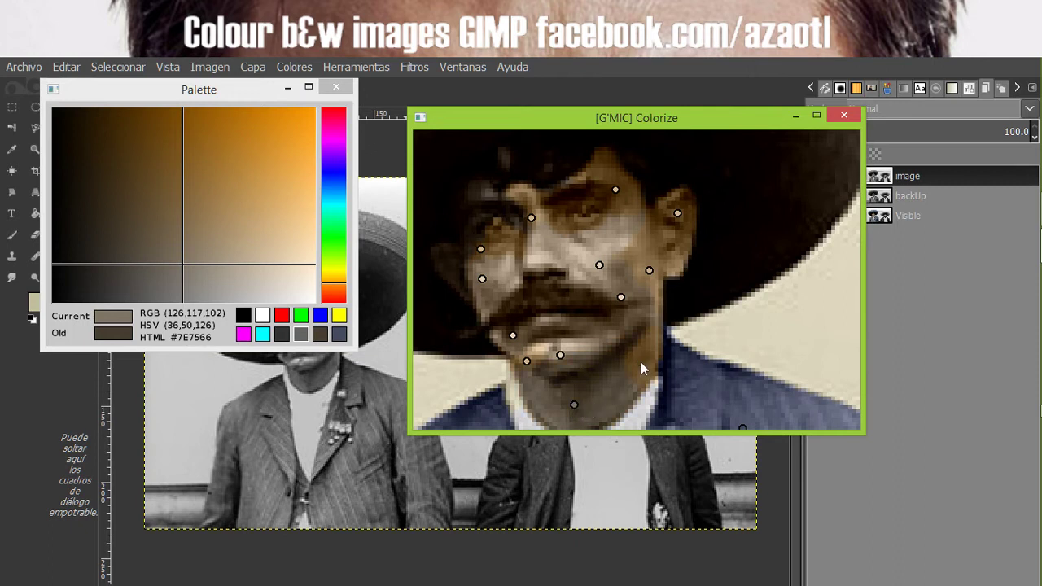
{"action": "scroll", "coordinate": [641, 363], "scroll_direction": "down", "scroll_amount": 2}
{"action": "scroll", "coordinate": [641, 364], "scroll_direction": "down", "scroll_amount": 2}
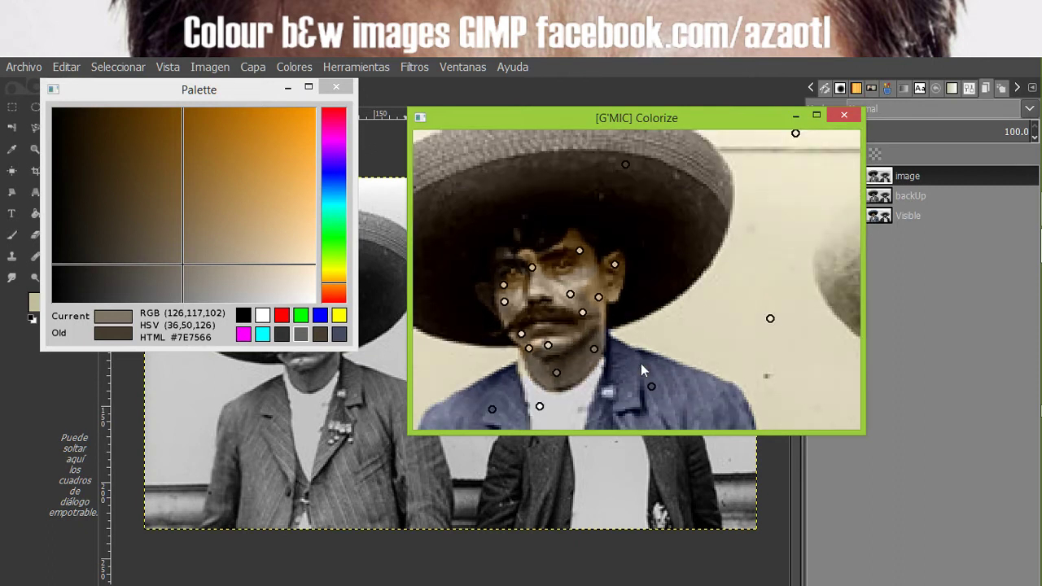
{"action": "scroll", "coordinate": [592, 316], "scroll_direction": "down", "scroll_amount": 1}
{"action": "scroll", "coordinate": [540, 264], "scroll_direction": "up", "scroll_amount": 3}
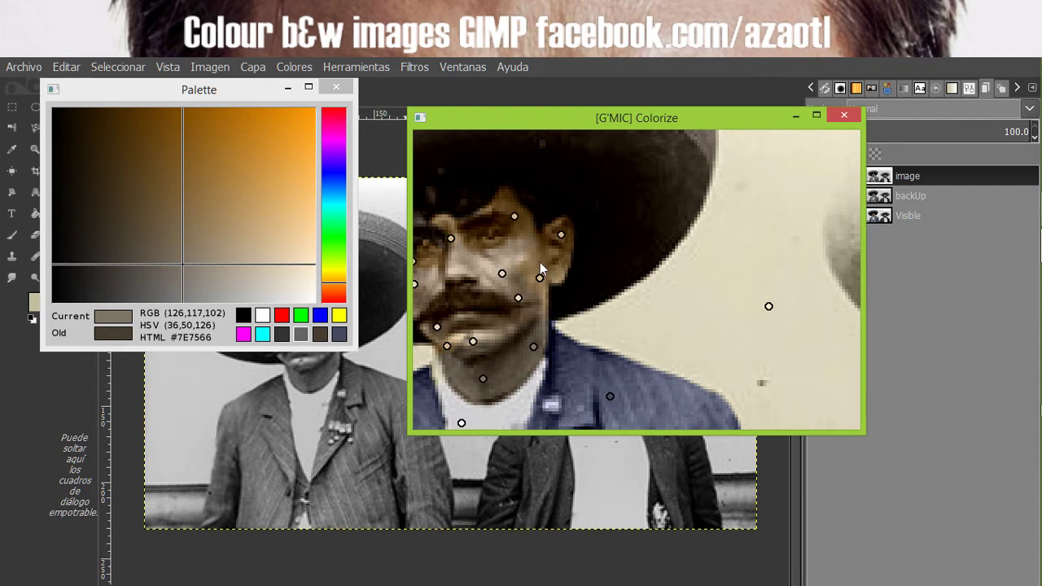
Set the colour to tan RGB 196, 173, 140 (#C4AD8C) and replace the control point on the striped-jacket man's cheek beside the ear.
{"action": "left_click", "coordinate": [491, 271]}
{"action": "right_click", "coordinate": [491, 271]}
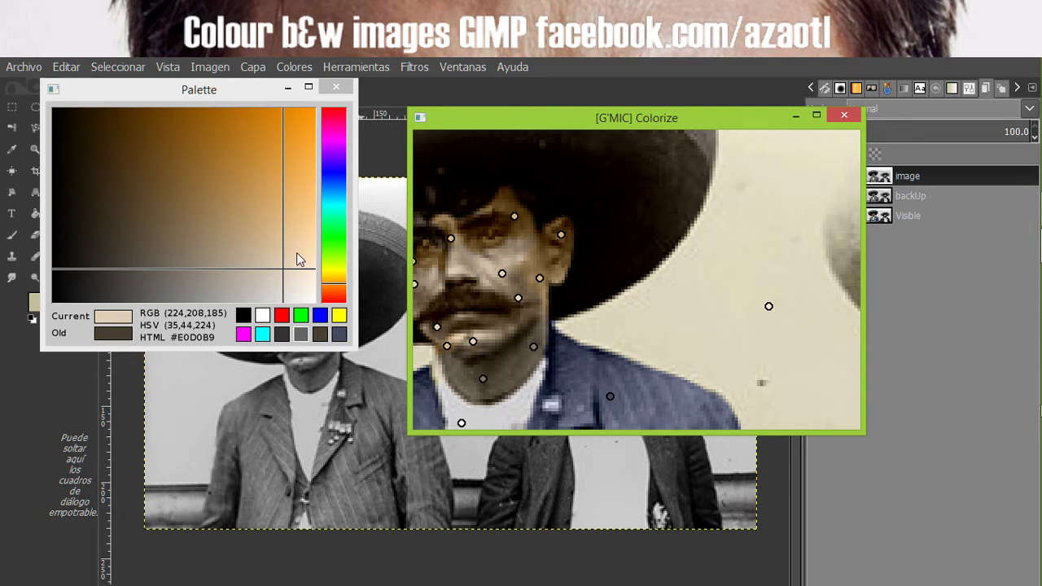
{"action": "left_click", "coordinate": [254, 247]}
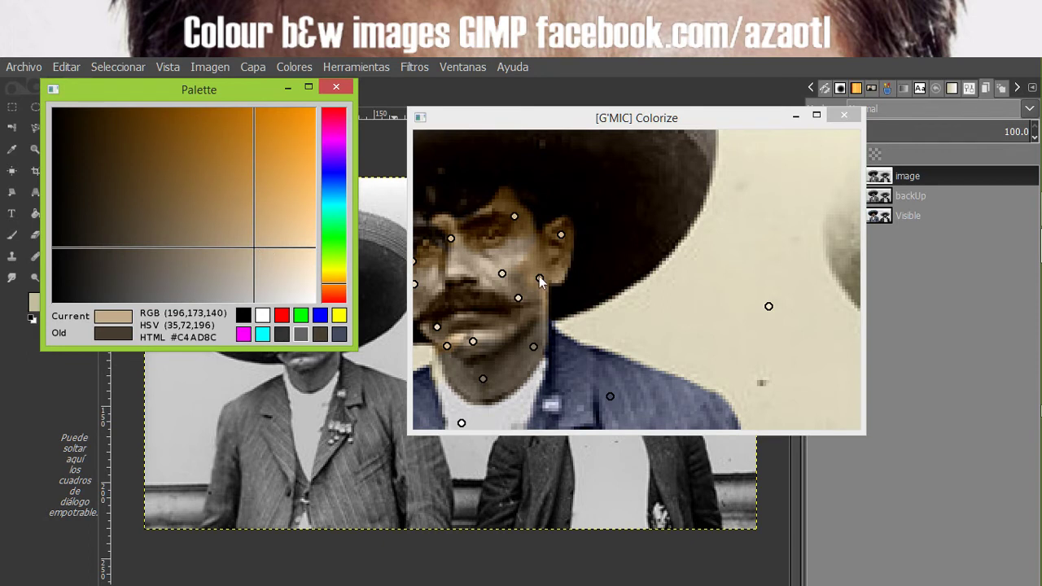
{"action": "left_click_drag", "start_coordinate": [540, 276], "coordinate": [536, 270]}
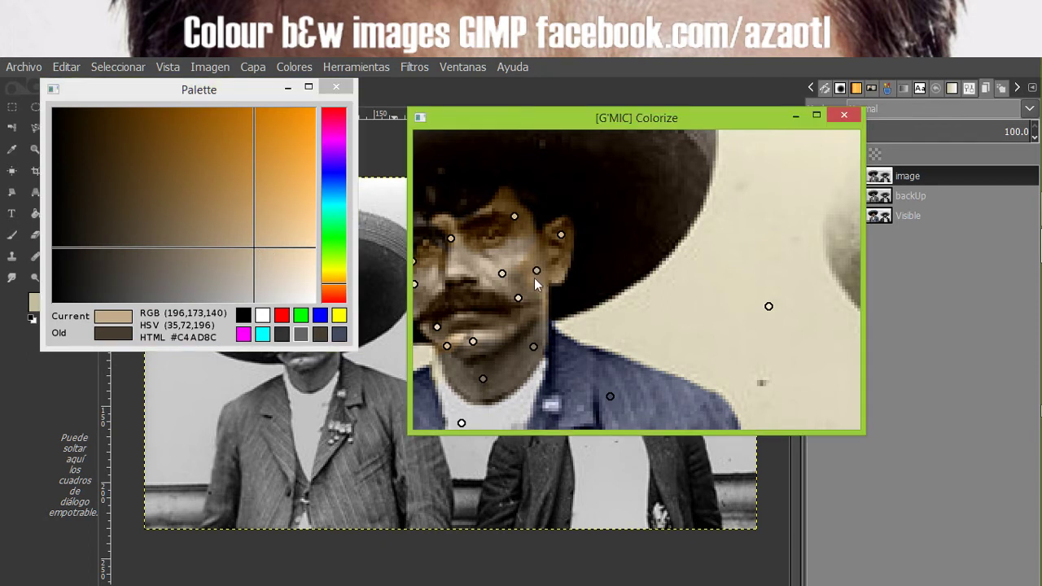
Pick light beige RGB 224, 208, 185 again and add control points to the striped-jacket man's forehead, temple and outer cheek near the ear.
{"action": "left_click", "coordinate": [520, 254]}
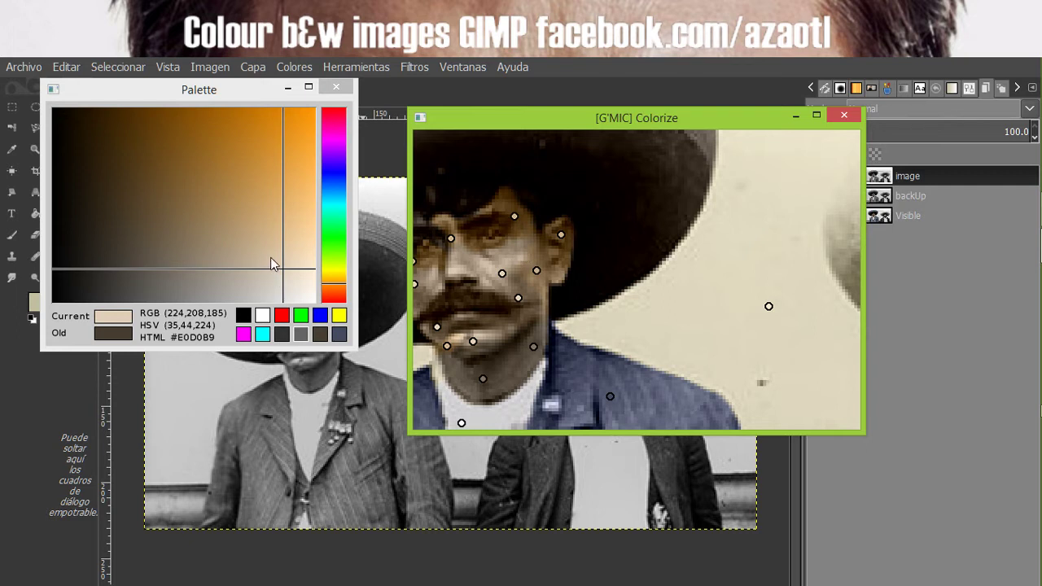
{"action": "left_click", "coordinate": [531, 252]}
{"action": "left_click", "coordinate": [502, 198]}
Place light beige control points around the striped-jacket man's shadowed eye, beside his nose and on his chin.
{"action": "left_click_drag", "start_coordinate": [494, 273], "coordinate": [552, 278]}
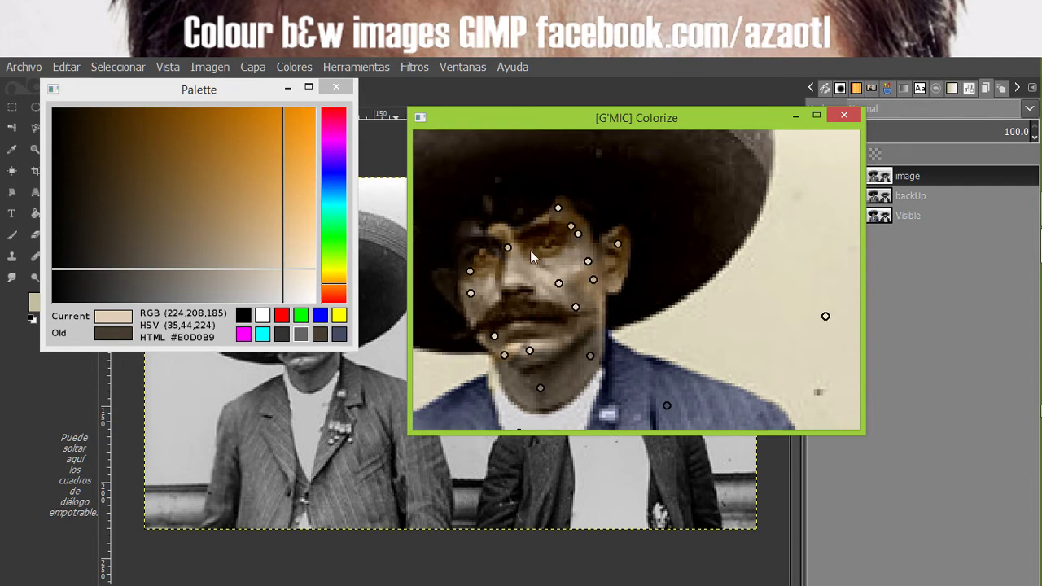
{"action": "left_click", "coordinate": [502, 229]}
{"action": "left_click", "coordinate": [486, 269]}
{"action": "scroll", "coordinate": [527, 352], "scroll_direction": "down", "scroll_amount": 1}
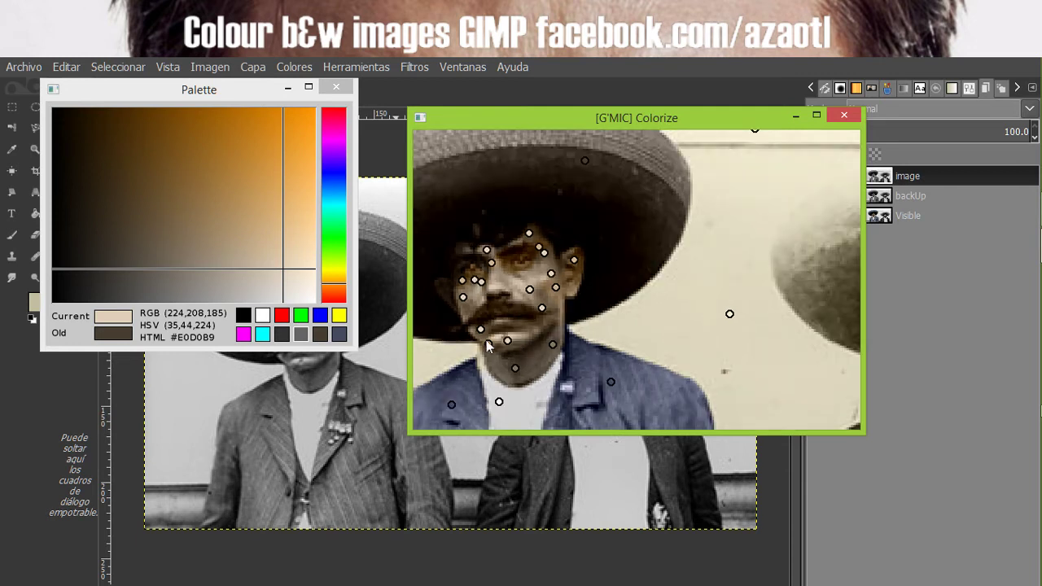
{"action": "left_click", "coordinate": [489, 343]}
{"action": "left_click", "coordinate": [518, 348]}
{"action": "scroll", "coordinate": [512, 350], "scroll_direction": "down", "scroll_amount": 1}
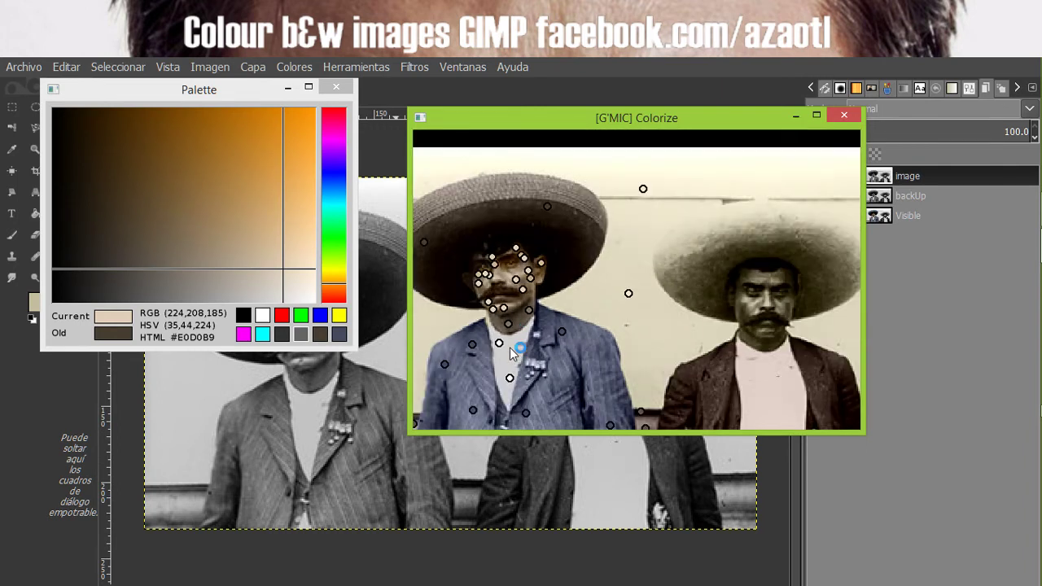
Add a light beige control point to the shadowed temple of the striped-jacket man, just below the hat.
{"action": "scroll", "coordinate": [508, 348], "scroll_direction": "up", "scroll_amount": 4}
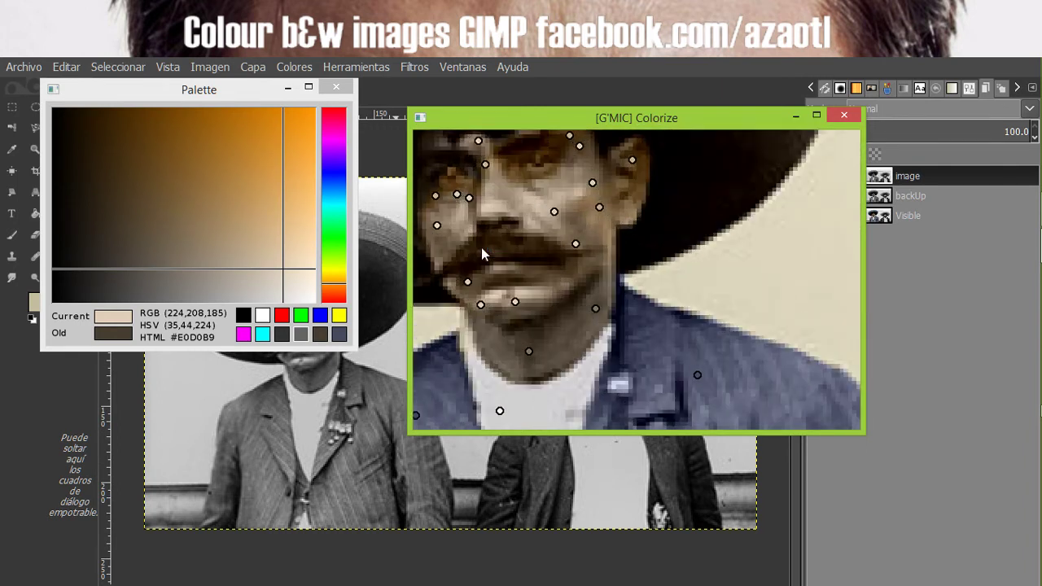
{"action": "scroll", "coordinate": [499, 298], "scroll_direction": "down", "scroll_amount": 4}
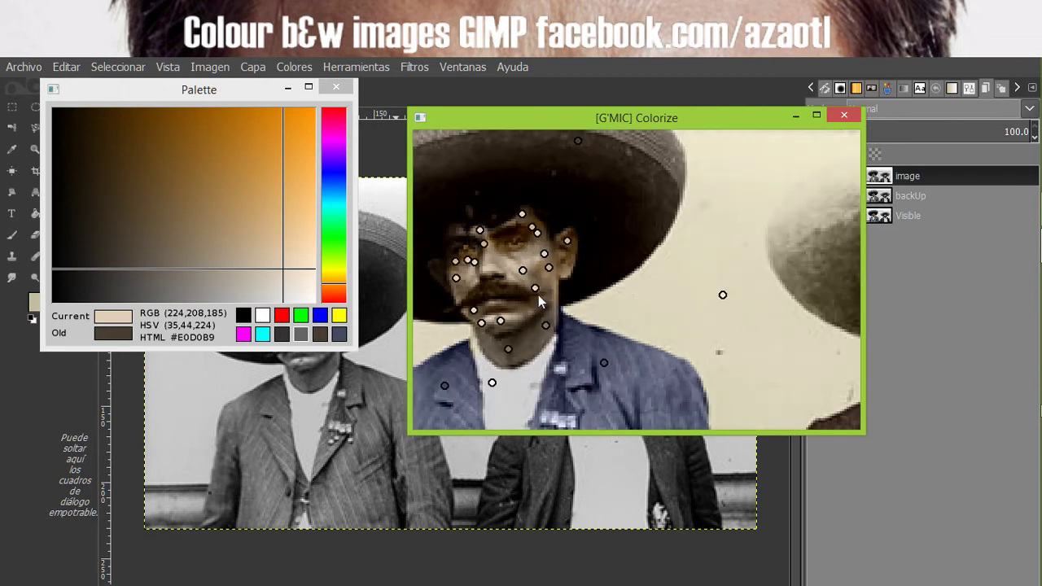
{"action": "scroll", "coordinate": [539, 295], "scroll_direction": "down", "scroll_amount": 1}
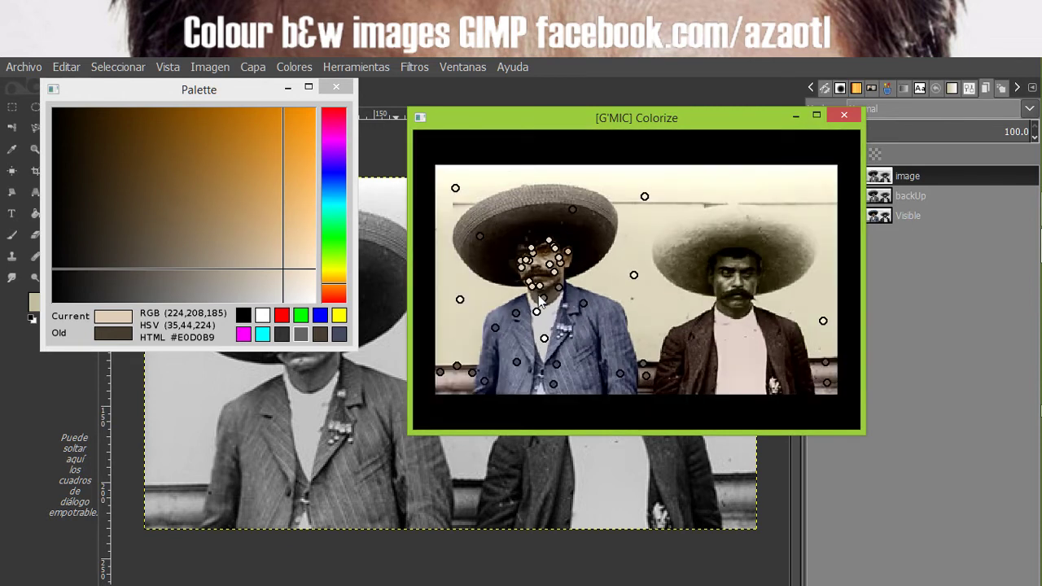
{"action": "scroll", "coordinate": [505, 246], "scroll_direction": "up", "scroll_amount": 4}
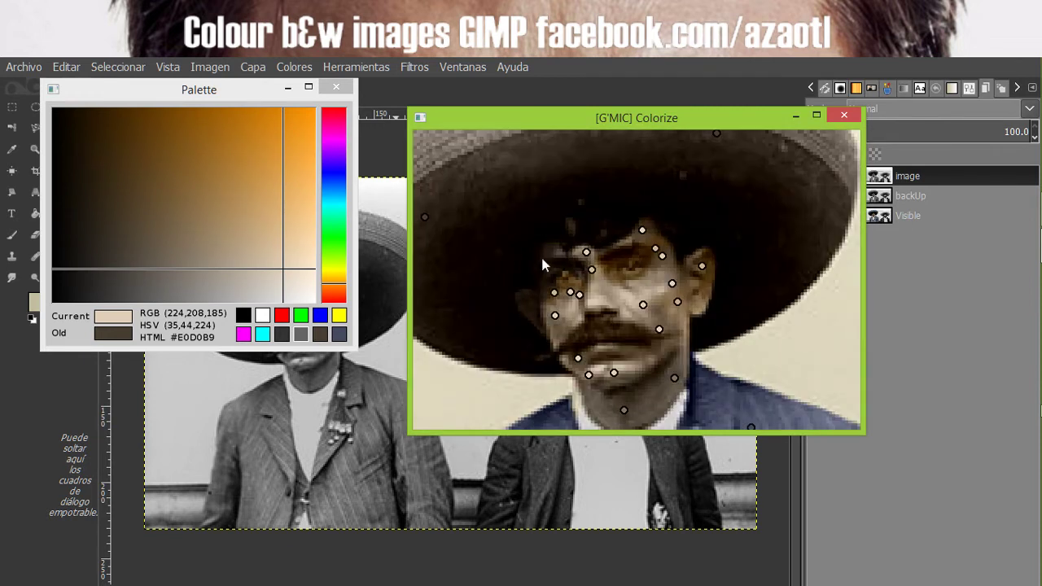
{"action": "left_click", "coordinate": [550, 251]}
{"action": "scroll", "coordinate": [585, 321], "scroll_direction": "down", "scroll_amount": 2}
{"action": "scroll", "coordinate": [584, 322], "scroll_direction": "down", "scroll_amount": 2}
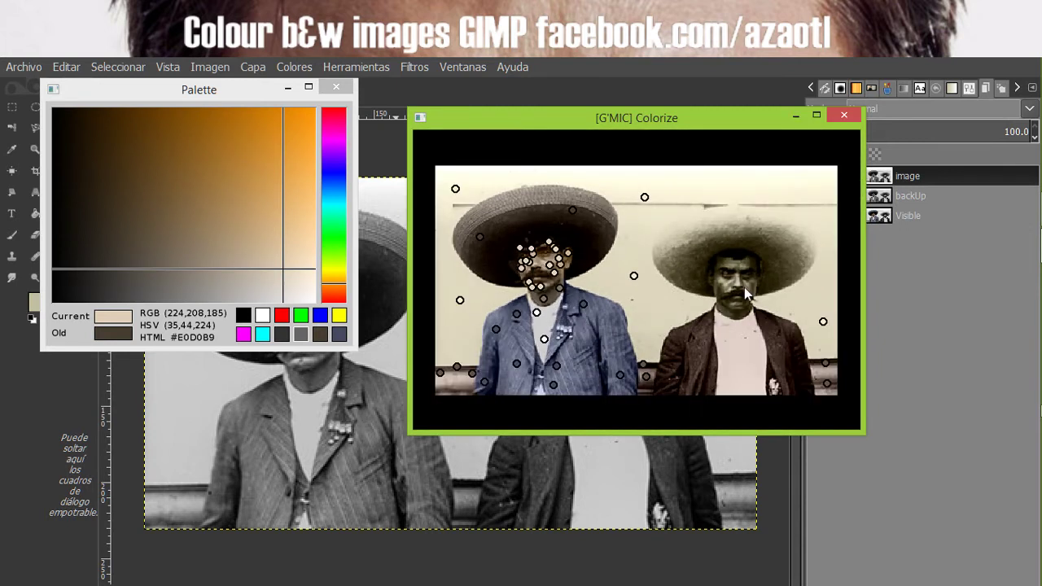
Pick light beige RGB 224, 208, 185 from the first face and place control points on the dark-jacket man's forehead, cheeks, chin and neck.
{"action": "left_click_drag", "start_coordinate": [743, 287], "coordinate": [696, 287]}
{"action": "scroll", "coordinate": [513, 264], "scroll_direction": "up", "scroll_amount": 4}
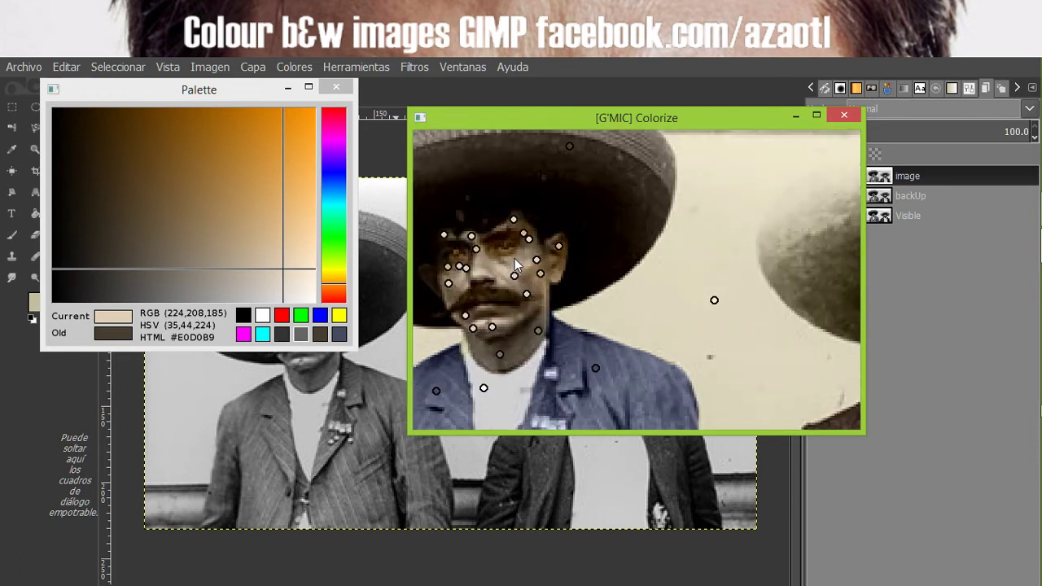
{"action": "left_click", "coordinate": [494, 267]}
{"action": "right_click", "coordinate": [495, 267]}
{"action": "left_click_drag", "start_coordinate": [750, 311], "coordinate": [451, 267]}
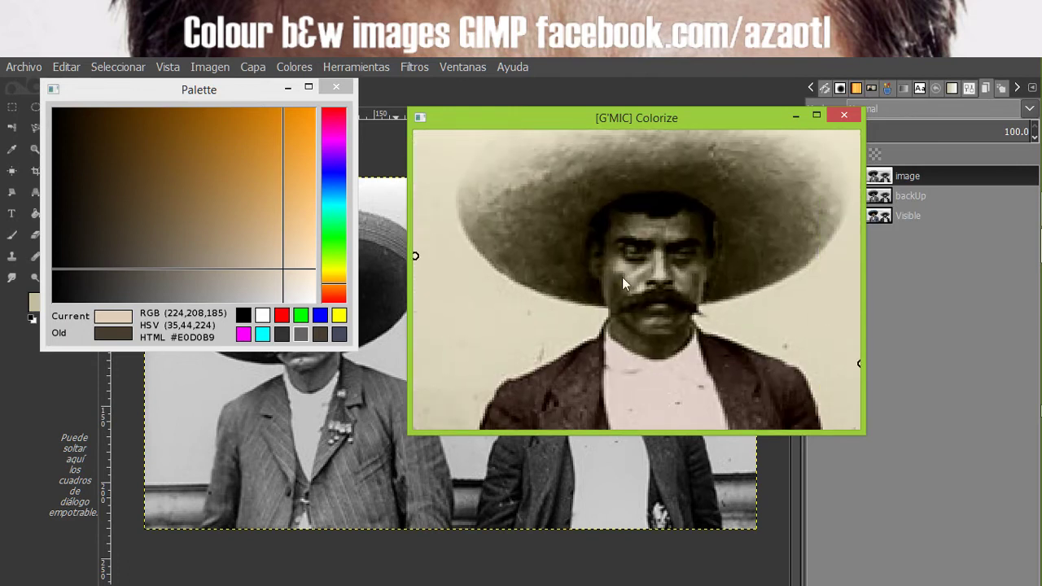
{"action": "left_click", "coordinate": [653, 230]}
{"action": "left_click", "coordinate": [659, 329]}
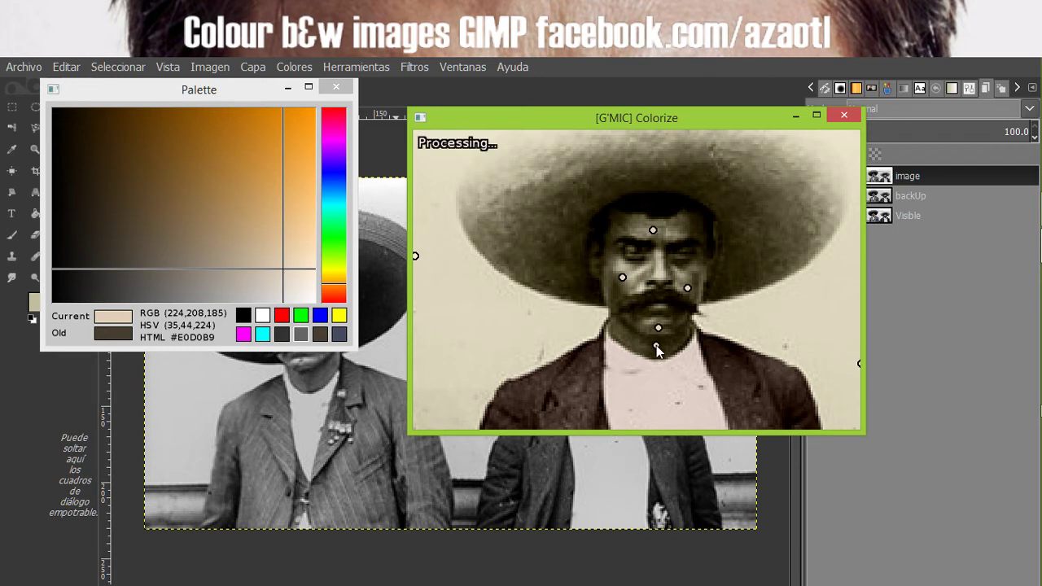
{"action": "scroll", "coordinate": [645, 334], "scroll_direction": "down", "scroll_amount": 1}
{"action": "scroll", "coordinate": [645, 334], "scroll_direction": "down", "scroll_amount": 1}
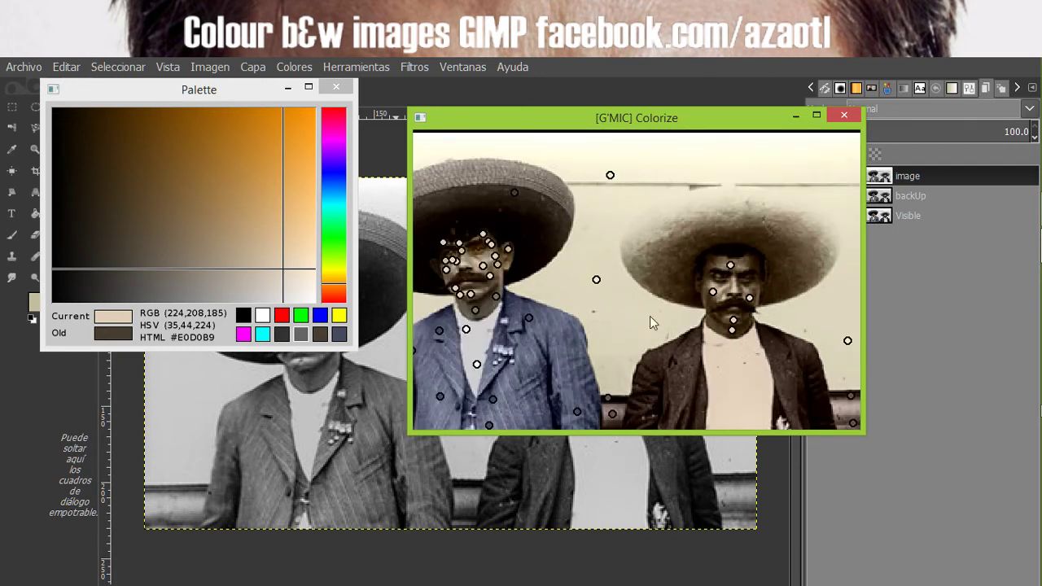
Set the colour to tan RGB 208, 187, 156 (#D0BB9C) and try to replace the dark-jacket man's cheek control point with it.
{"action": "left_click", "coordinate": [722, 292]}
{"action": "right_click", "coordinate": [723, 292]}
{"action": "left_click", "coordinate": [267, 254]}
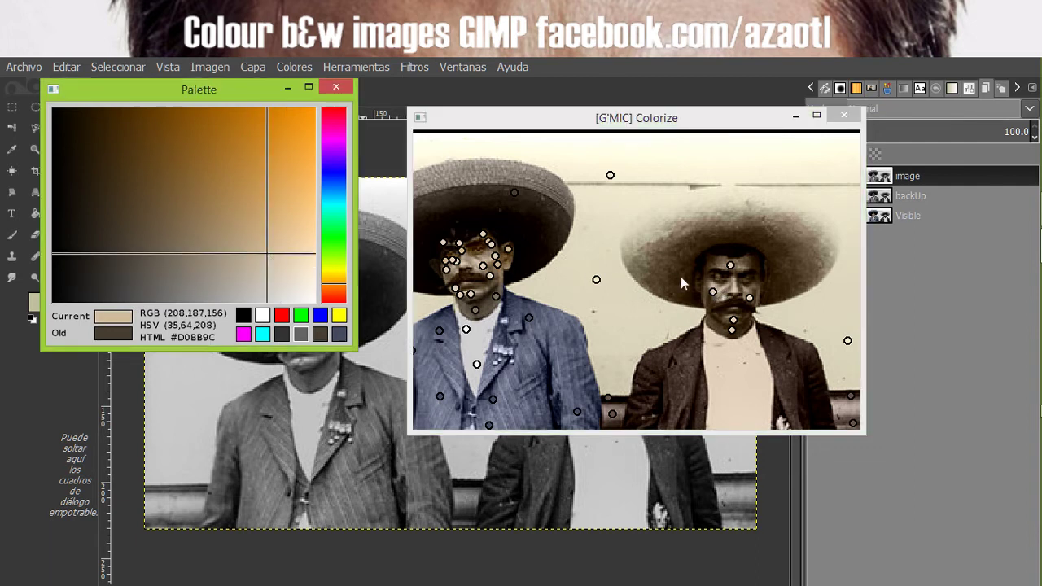
{"action": "left_click", "coordinate": [715, 295]}
{"action": "left_click", "coordinate": [713, 291]}
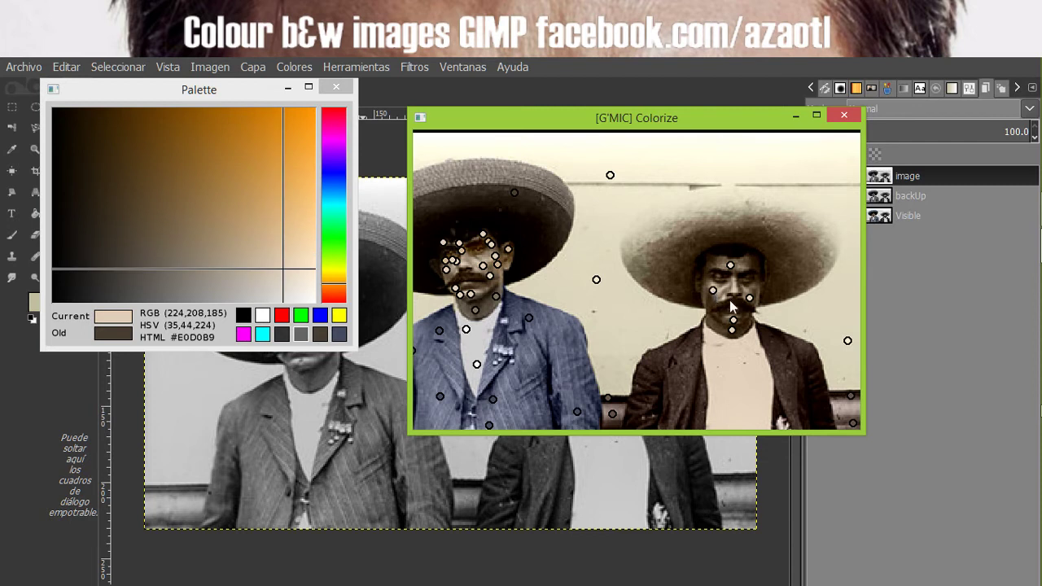
Set the colour to tan RGB 198, 173, 137 (#C6AD89) and replace the dark-jacket man's cheek and chin control points with it.
{"action": "left_click", "coordinate": [256, 242]}
{"action": "left_click", "coordinate": [700, 300]}
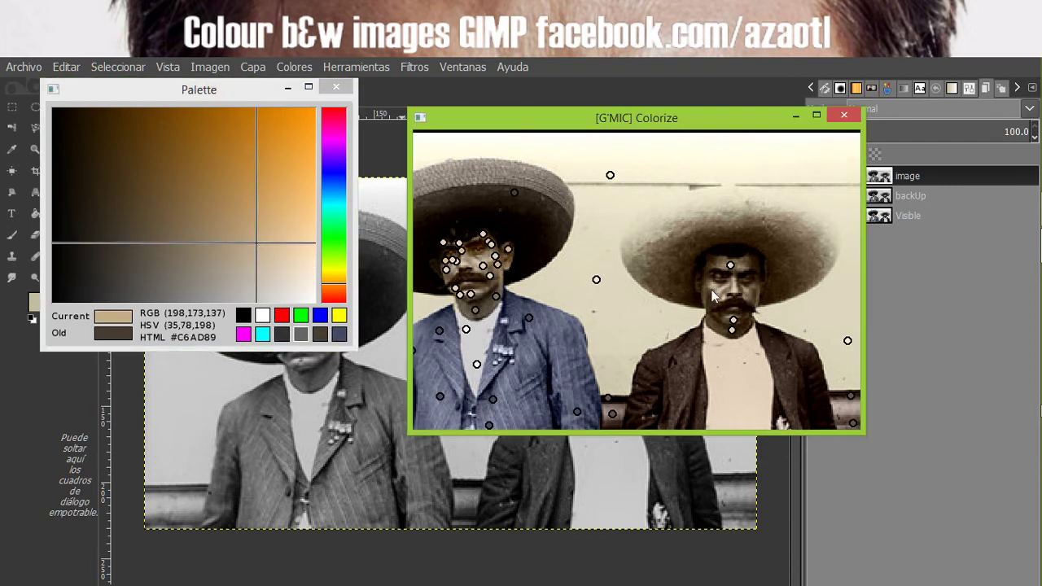
{"action": "left_click", "coordinate": [753, 290]}
{"action": "right_click", "coordinate": [734, 320]}
{"action": "left_click", "coordinate": [733, 320]}
Set the colour to pale yellow RGB 210, 204, 170 (#D2CCAA) and place four control points across the dark-jacket man's hat.
{"action": "left_click", "coordinate": [336, 276]}
{"action": "mouse_move", "coordinate": [270, 258]}
{"action": "left_mouse_down"}
{"action": "mouse_move", "coordinate": [287, 272]}
{"action": "mouse_move", "coordinate": [268, 265]}
{"action": "left_mouse_up"}
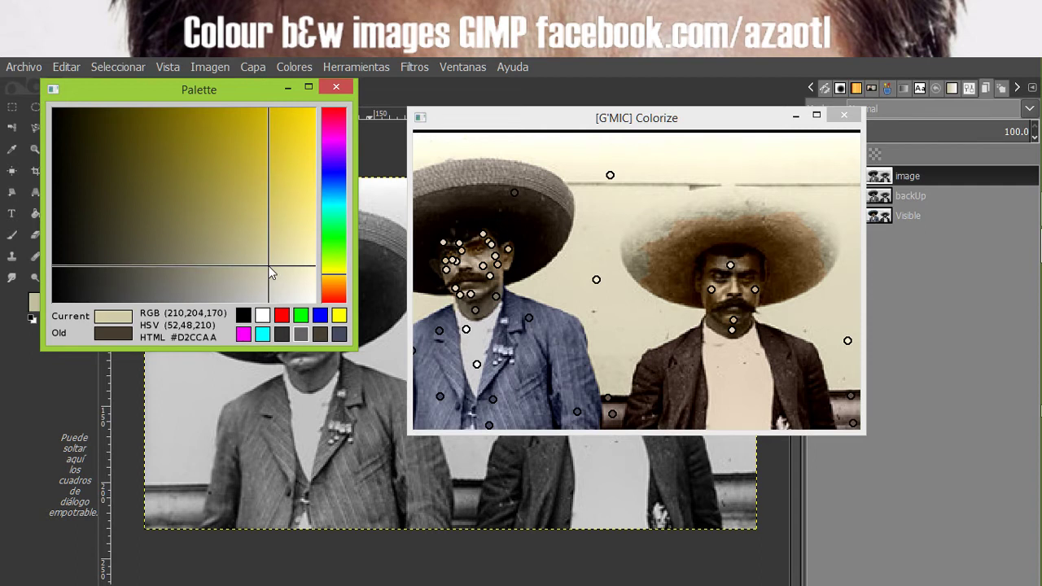
{"action": "left_click", "coordinate": [679, 262]}
{"action": "left_click", "coordinate": [726, 219]}
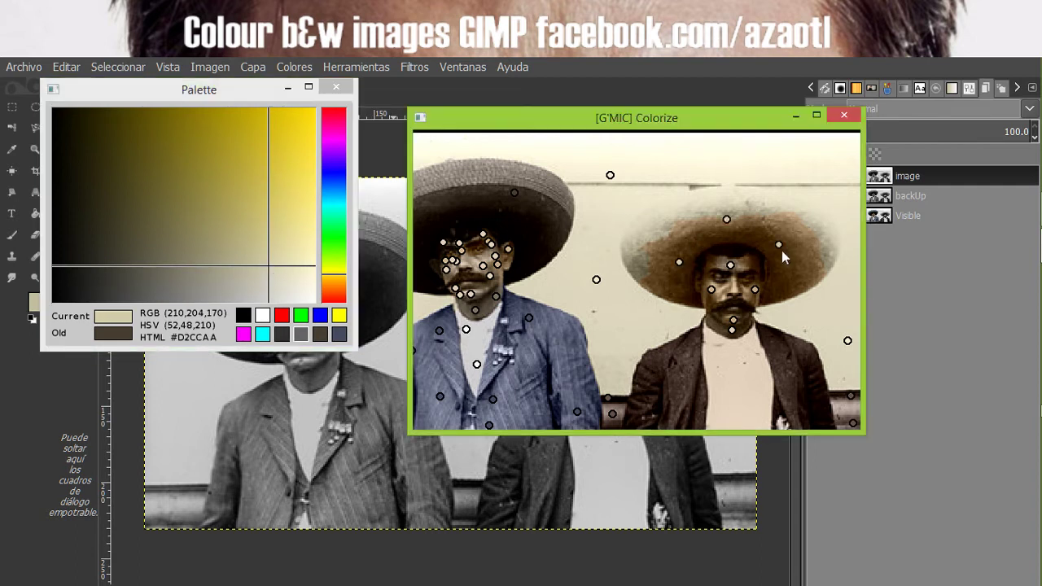
{"action": "left_click", "coordinate": [791, 283]}
{"action": "scroll", "coordinate": [791, 283], "scroll_direction": "down", "scroll_amount": 1}
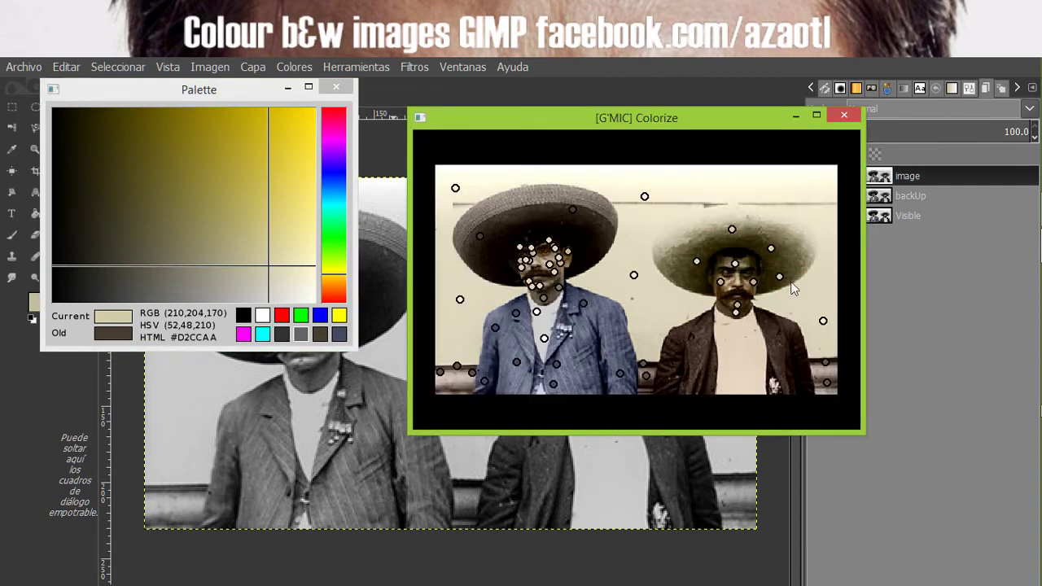
Pick beige RGB 224, 208, 185 from the dark-jacket man's forehead and add control points to his forehead and around his eye.
{"action": "scroll", "coordinate": [794, 287], "scroll_direction": "up", "scroll_amount": 3}
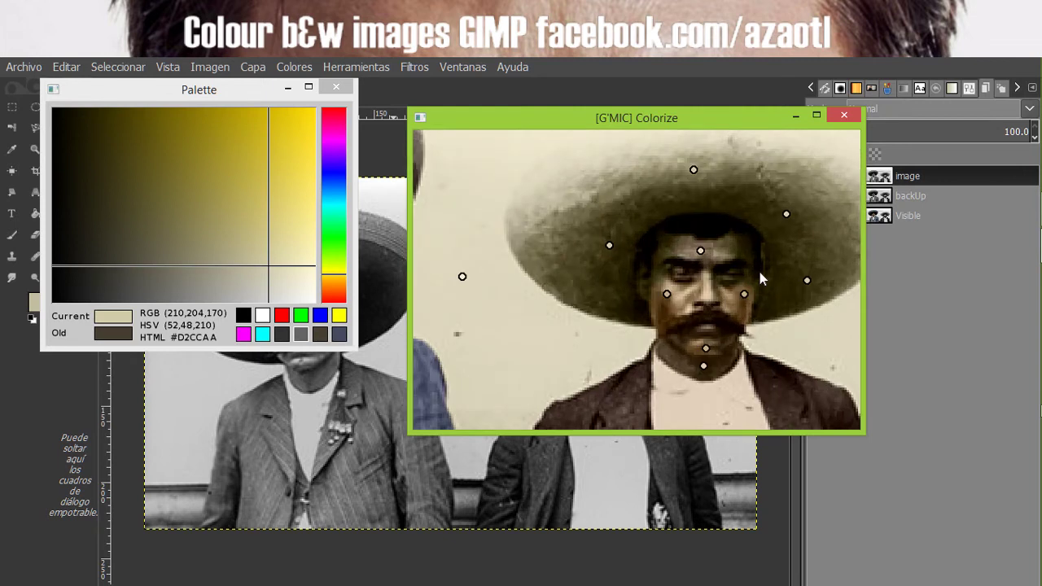
{"action": "scroll", "coordinate": [733, 265], "scroll_direction": "up", "scroll_amount": 1}
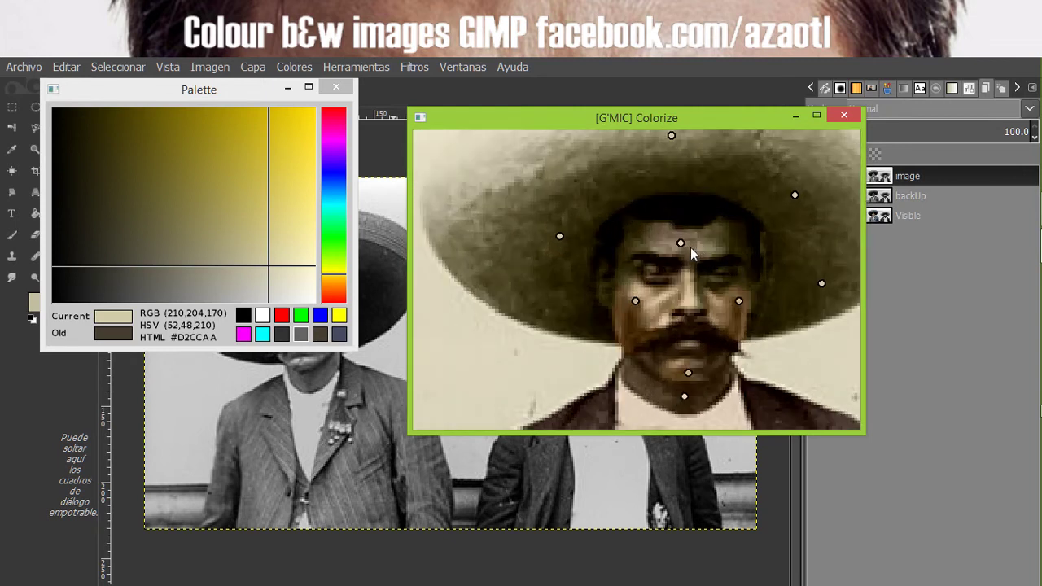
{"action": "right_click", "coordinate": [690, 248]}
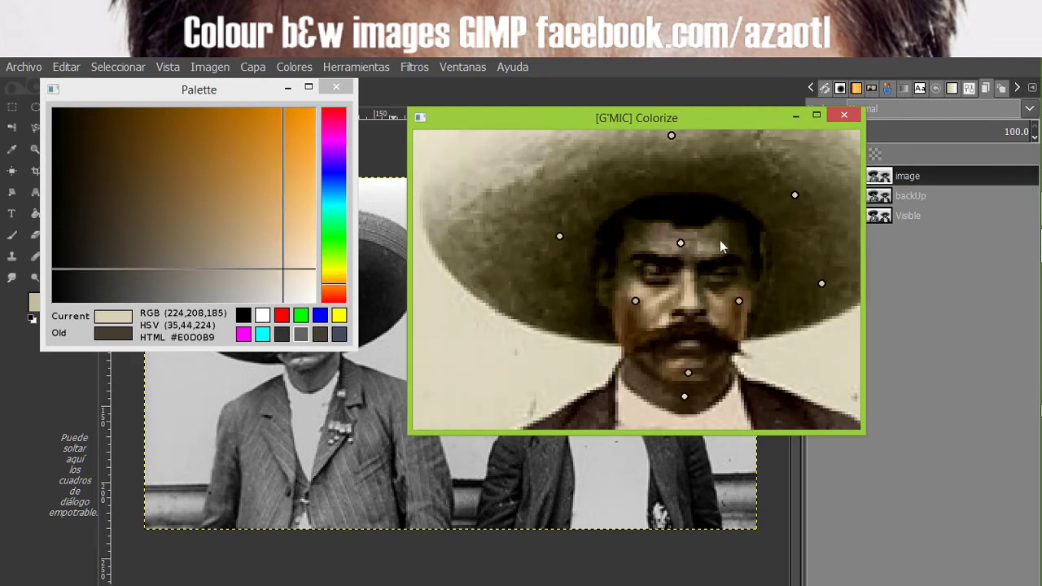
{"action": "left_click", "coordinate": [720, 240]}
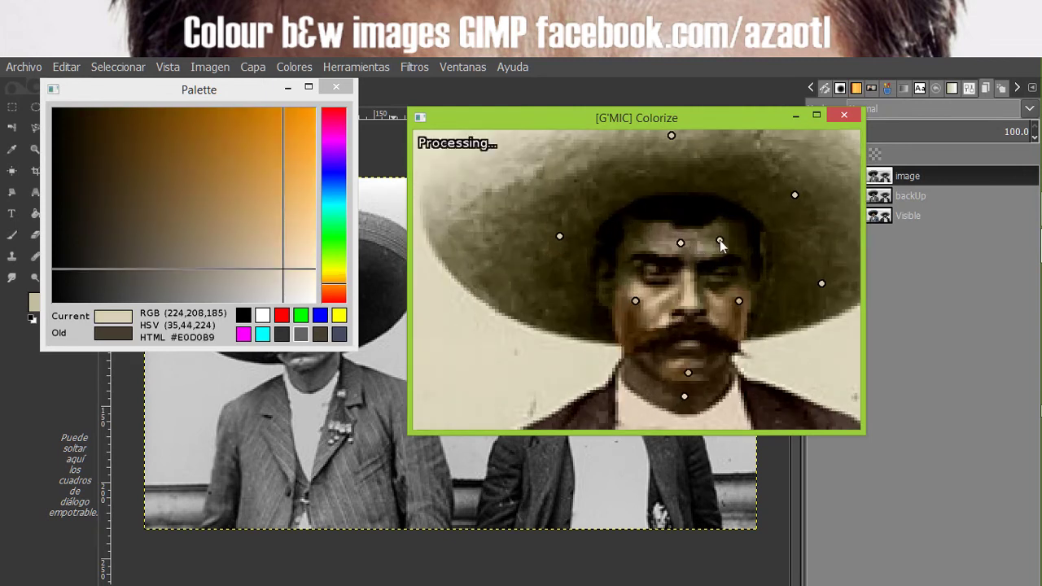
{"action": "left_click", "coordinate": [735, 280]}
{"action": "scroll", "coordinate": [713, 340], "scroll_direction": "down", "scroll_amount": 3}
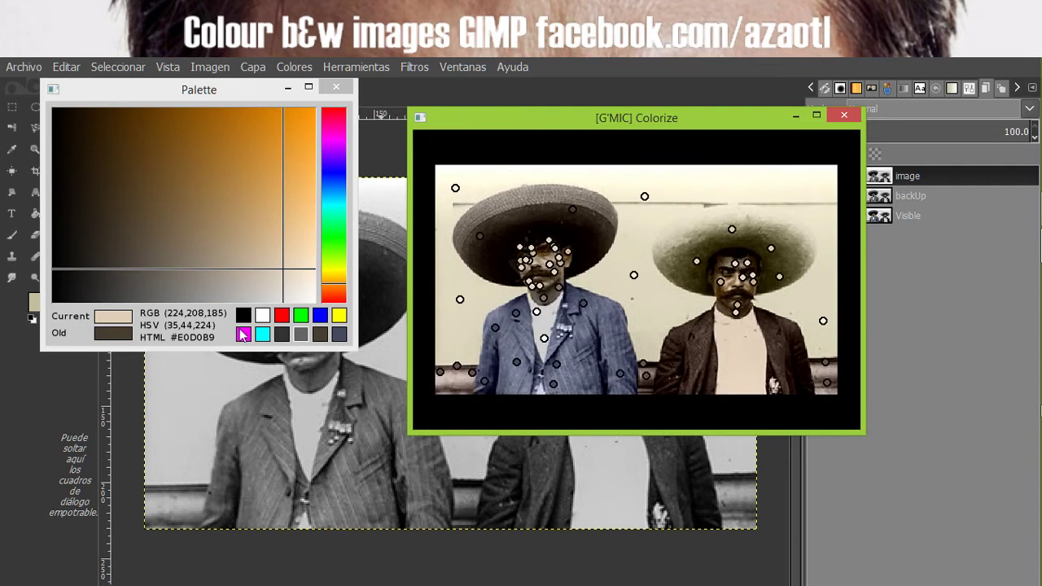
Place a white control point on the dark-jacket man's shirt and dark grey RGB 62, 59, 59 (#3E3B3B) points on his jacket.
{"action": "left_click", "coordinate": [262, 315]}
{"action": "left_click", "coordinate": [731, 361]}
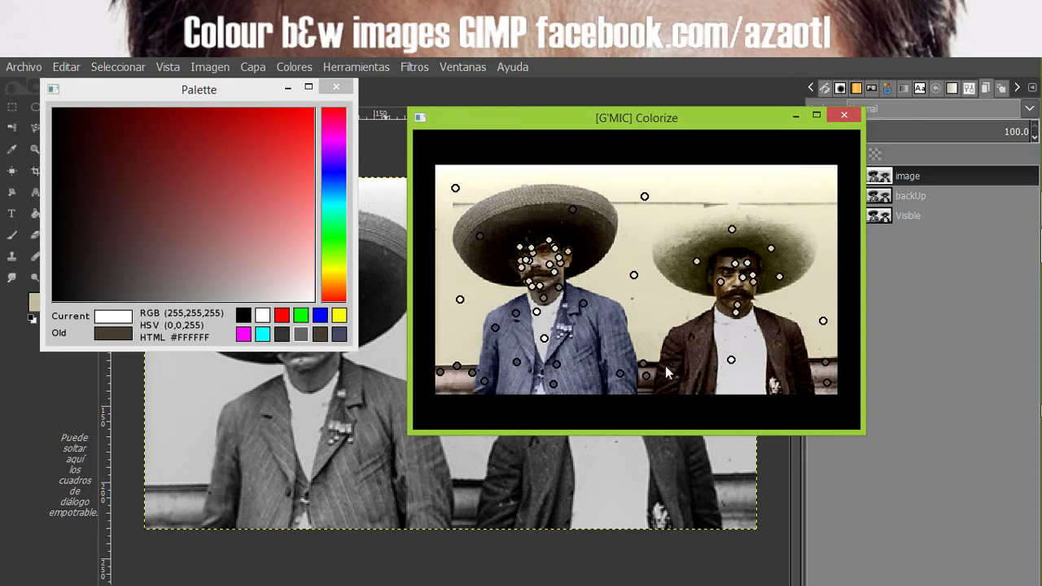
{"action": "left_click_drag", "start_coordinate": [103, 262], "coordinate": [116, 292]}
{"action": "left_click", "coordinate": [684, 339]}
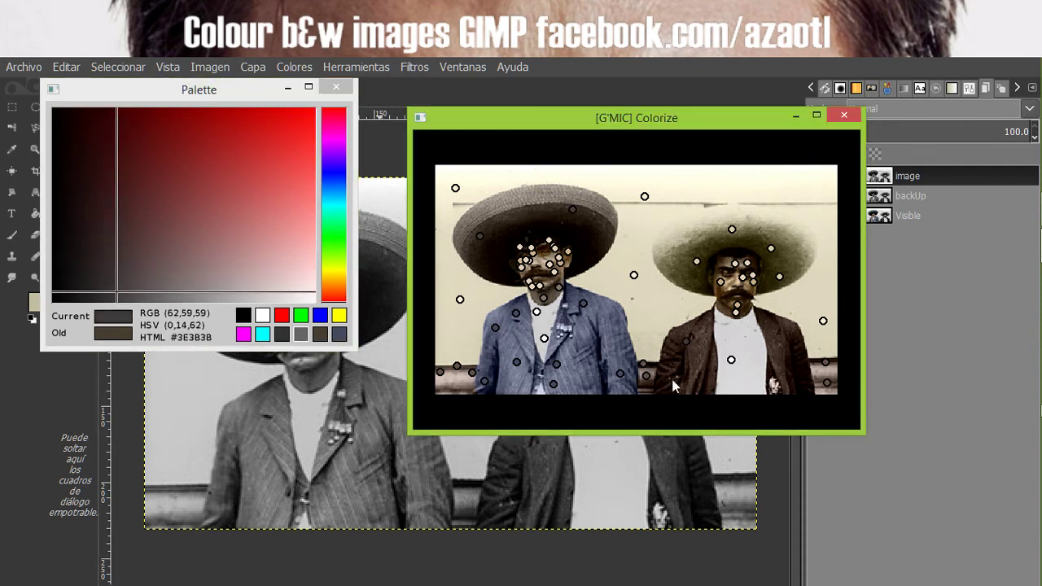
{"action": "left_click", "coordinate": [776, 333]}
Pick cream RGB 244, 239, 211 (#F4EFD3) from the wall and place control points on the blue-jacket man's hat brim.
{"action": "right_click", "coordinate": [694, 223]}
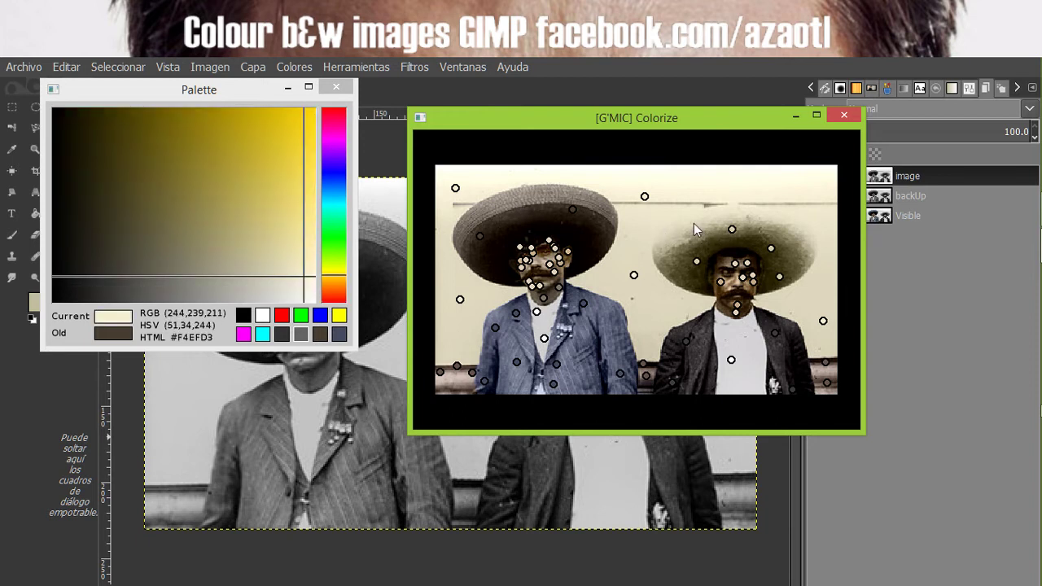
{"action": "left_click", "coordinate": [563, 192]}
Pick the jacket blue, darken it to RGB 20, 24, 36 (#141824) and place control points on the blue-jacket man's waistcoat.
{"action": "scroll", "coordinate": [545, 363], "scroll_direction": "up", "scroll_amount": 3}
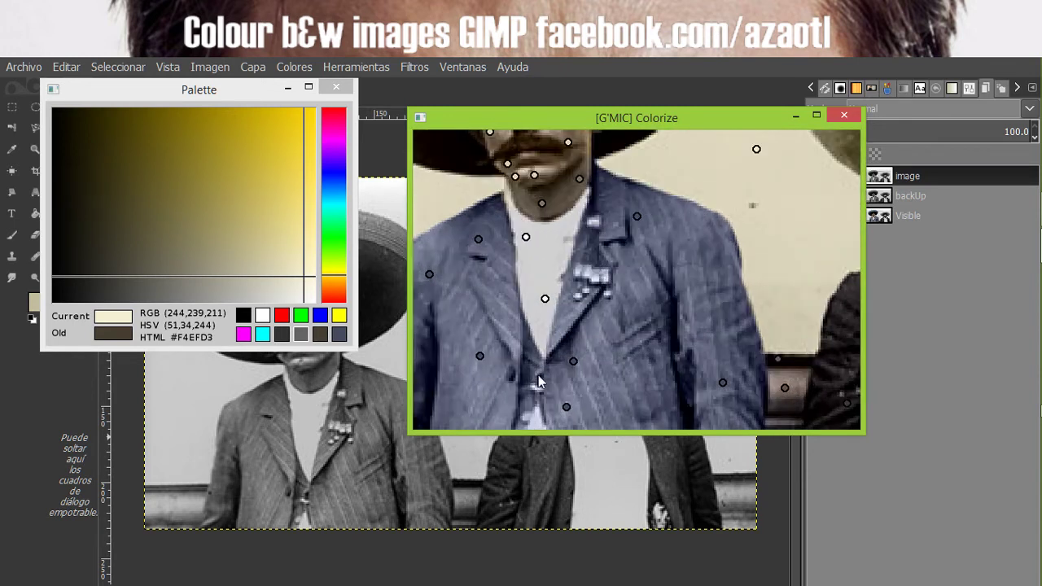
{"action": "right_click", "coordinate": [472, 316]}
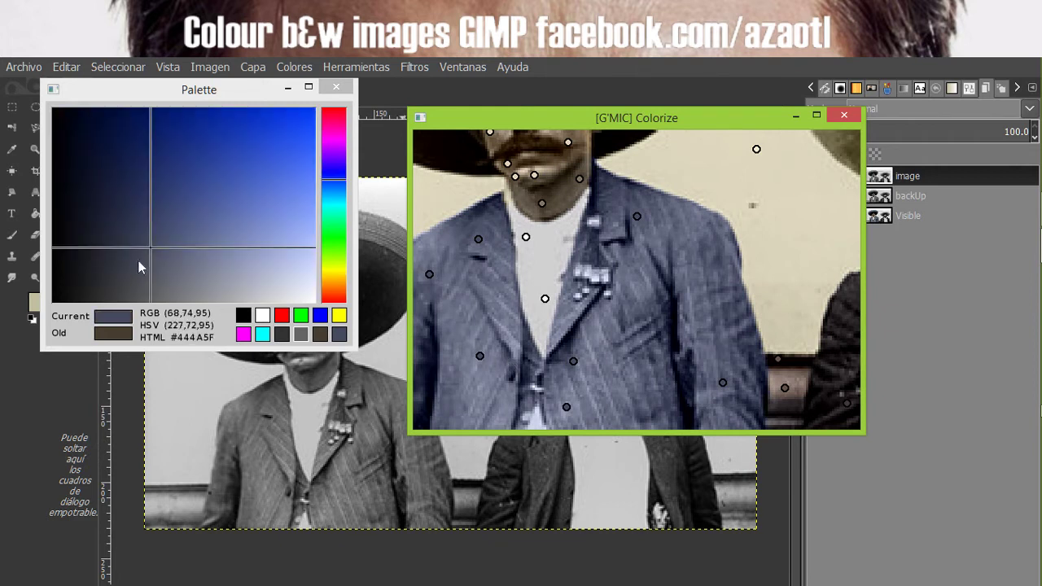
{"action": "left_click", "coordinate": [89, 219]}
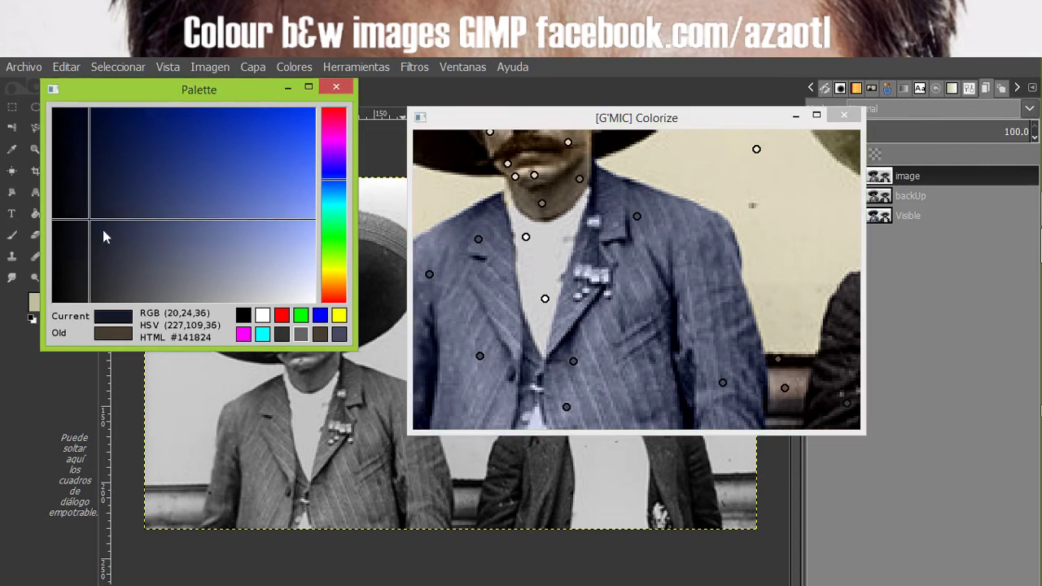
{"action": "left_click", "coordinate": [531, 366]}
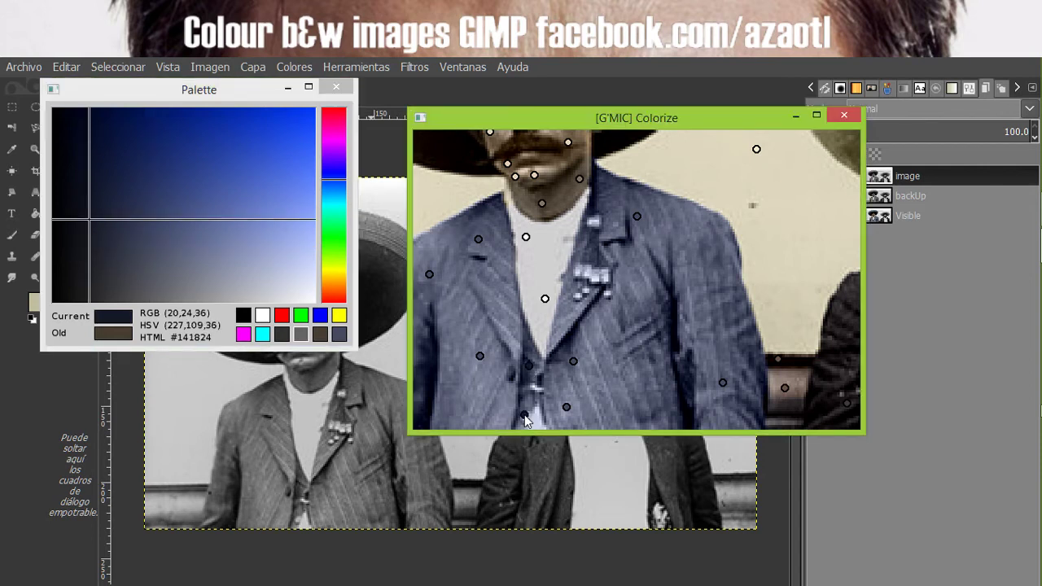
{"action": "scroll", "coordinate": [525, 414], "scroll_direction": "down", "scroll_amount": 5}
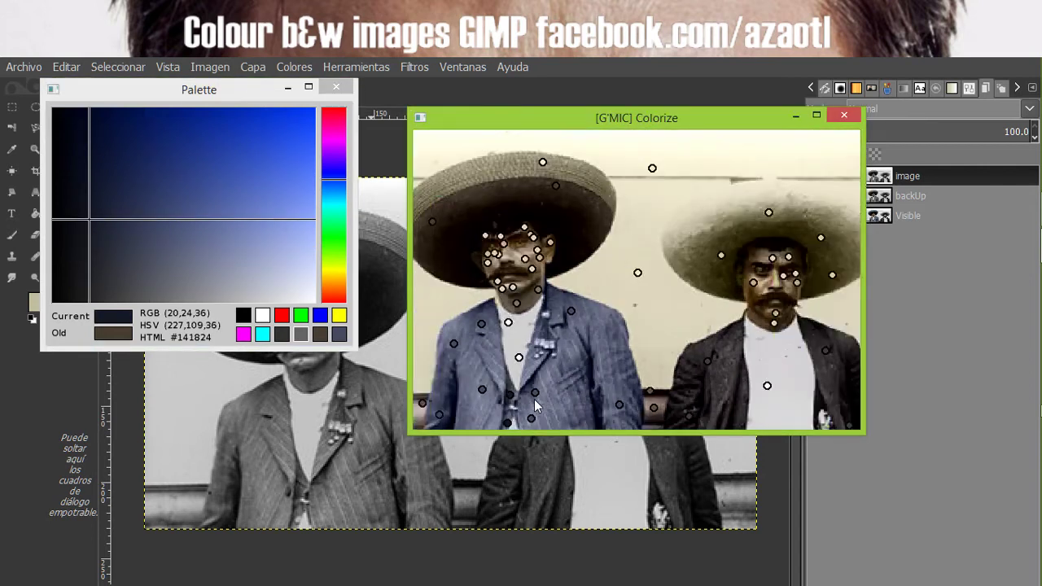
Set the colour to khaki RGB 185, 183, 144 (#B9B790) and place three control points on the ornaments of the blue jacket's lapel.
{"action": "scroll", "coordinate": [534, 399], "scroll_direction": "up", "scroll_amount": 4}
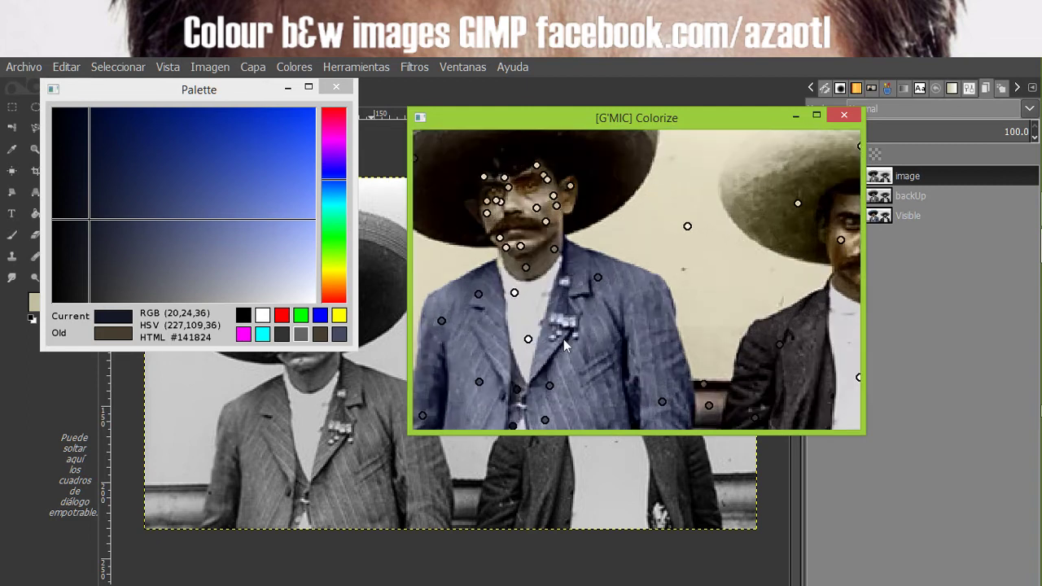
{"action": "scroll", "coordinate": [573, 315], "scroll_direction": "up", "scroll_amount": 3}
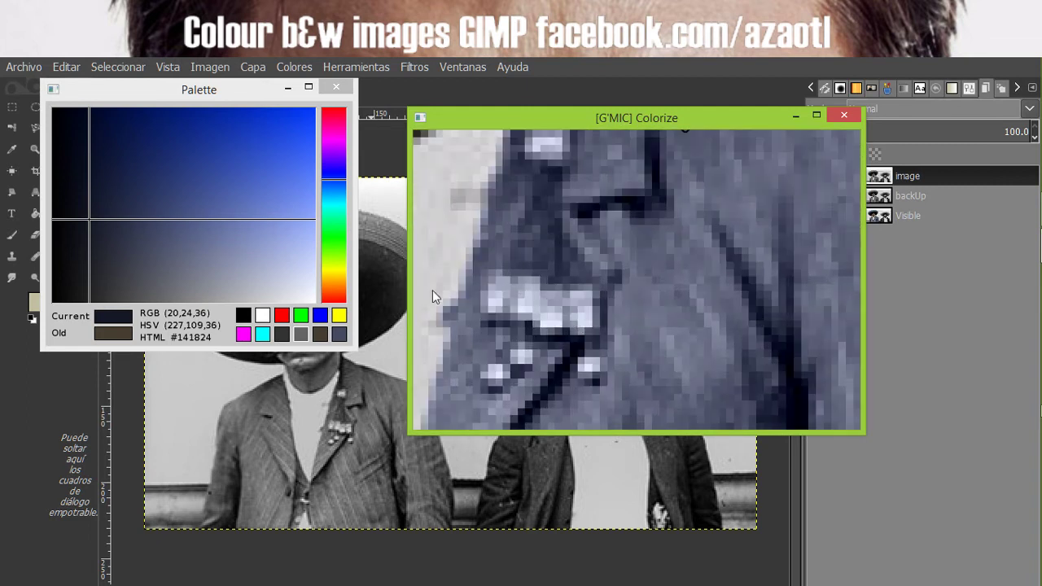
{"action": "left_click", "coordinate": [335, 272]}
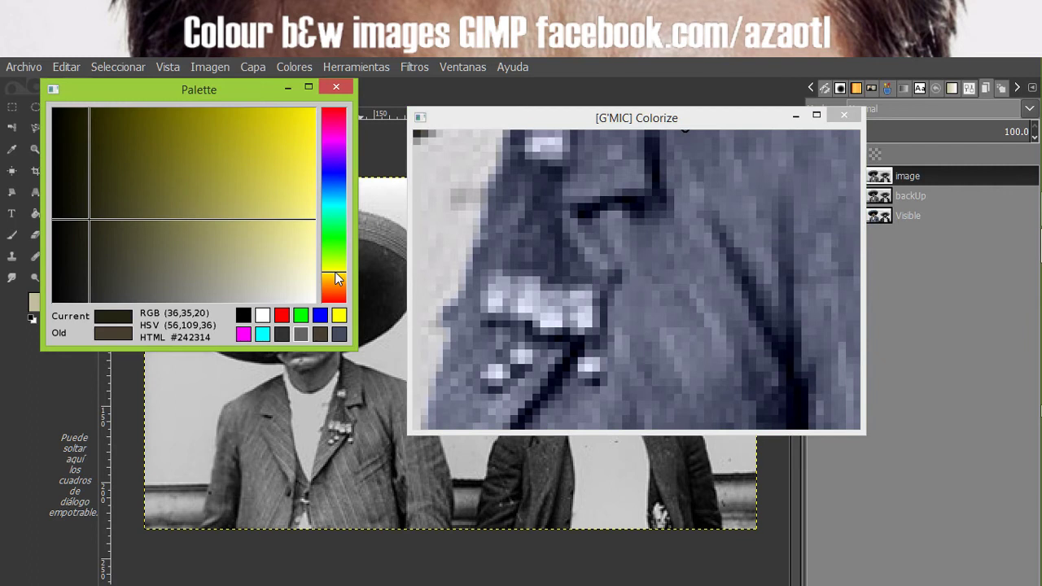
{"action": "left_click", "coordinate": [250, 267]}
{"action": "mouse_move", "coordinate": [251, 266]}
{"action": "left_mouse_down"}
{"action": "mouse_move", "coordinate": [273, 267]}
{"action": "mouse_move", "coordinate": [243, 260]}
{"action": "left_mouse_up"}
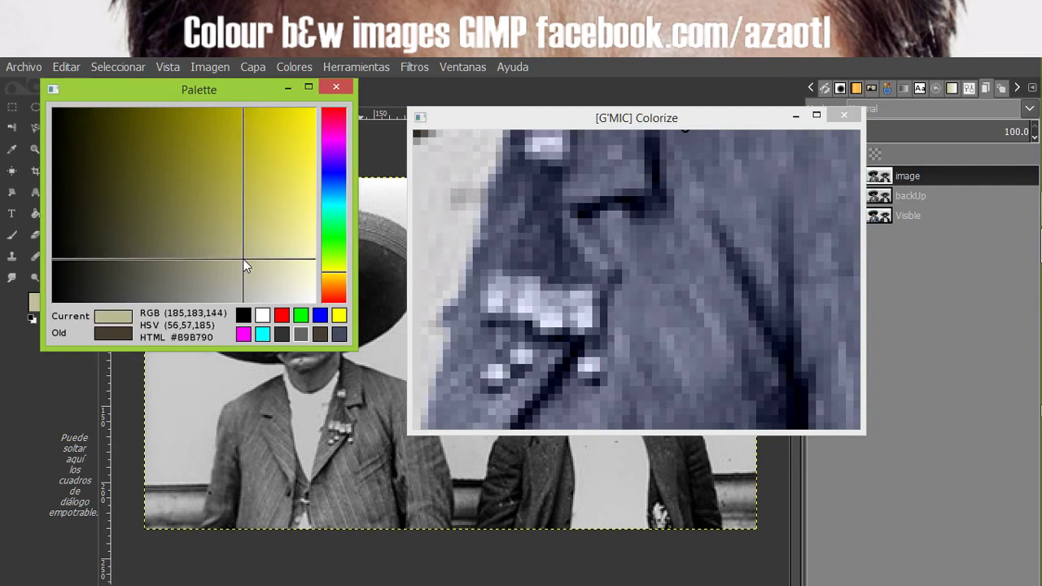
{"action": "left_click", "coordinate": [517, 297]}
{"action": "left_click", "coordinate": [561, 308]}
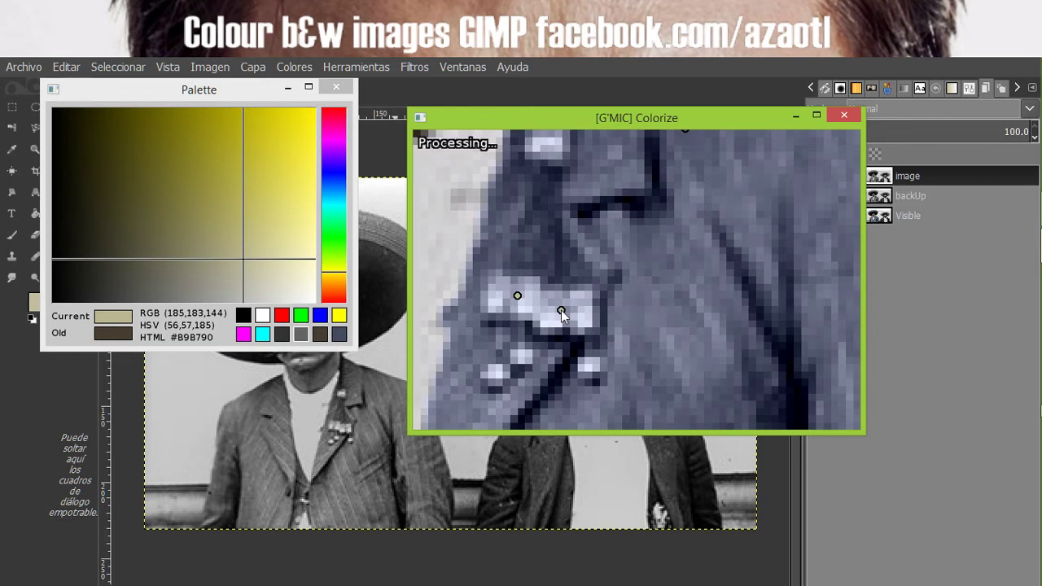
{"action": "scroll", "coordinate": [565, 321], "scroll_direction": "down", "scroll_amount": 3}
{"action": "left_click", "coordinate": [529, 273]}
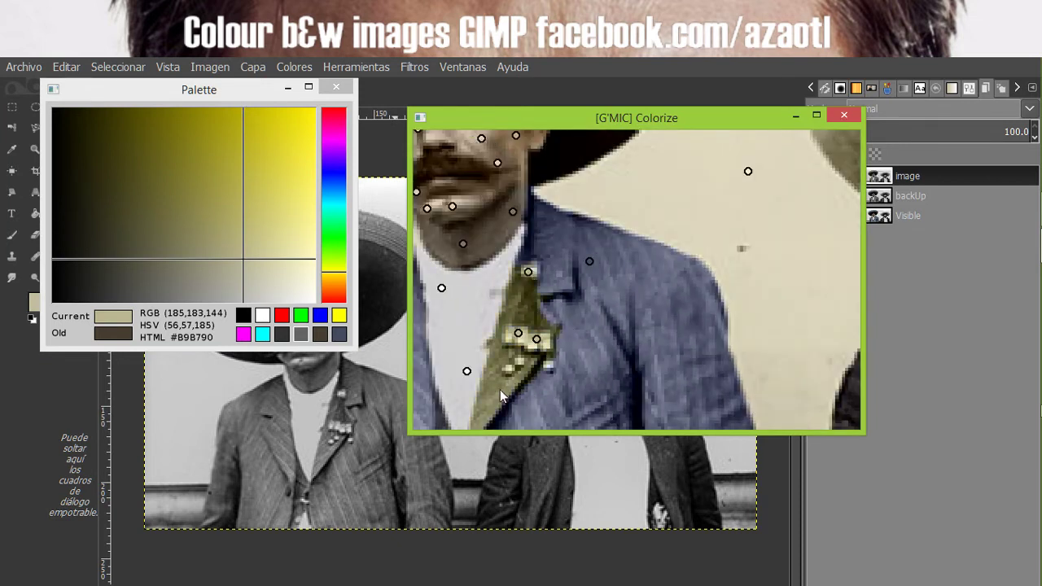
Pick blue RGB 68, 74, 95 (#444A5F) from the jacket and add control points to the lapel around the ornaments.
{"action": "right_click", "coordinate": [600, 378]}
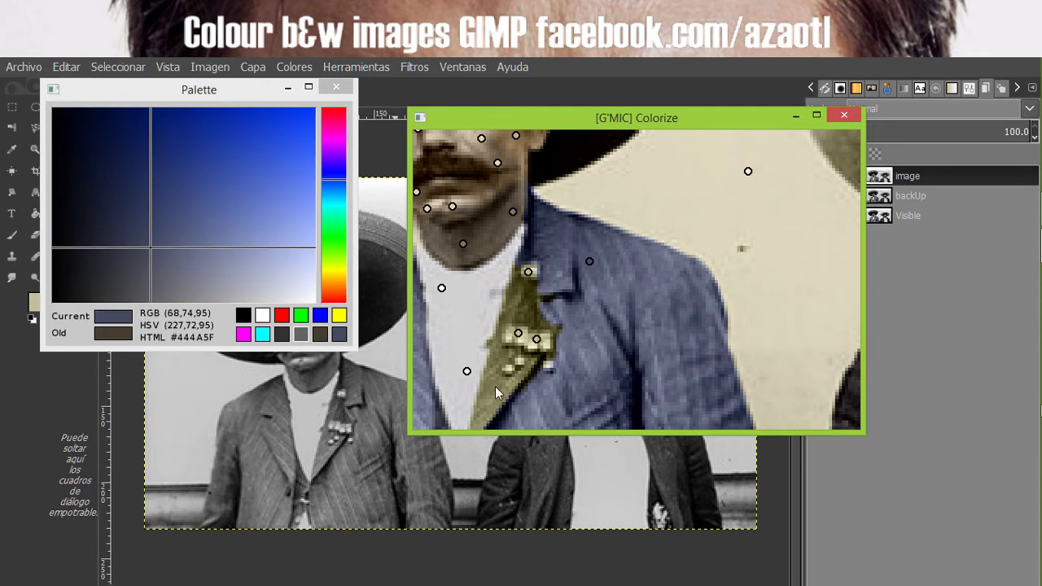
{"action": "left_click", "coordinate": [497, 357]}
{"action": "left_click", "coordinate": [516, 305]}
{"action": "scroll", "coordinate": [551, 384], "scroll_direction": "down", "scroll_amount": 4}
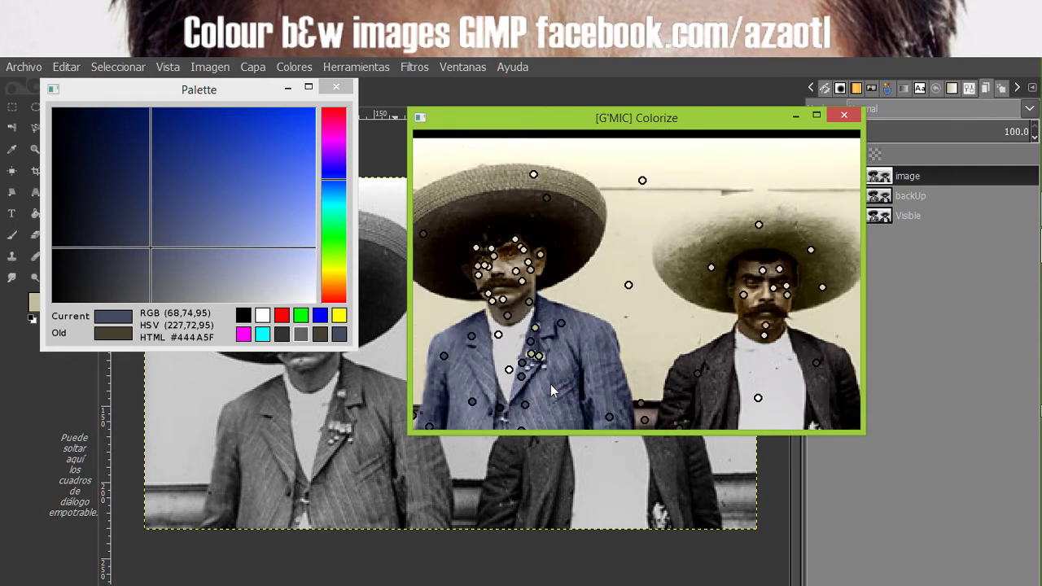
{"action": "scroll", "coordinate": [552, 392], "scroll_direction": "down", "scroll_amount": 1}
{"action": "scroll", "coordinate": [552, 342], "scroll_direction": "up", "scroll_amount": 4}
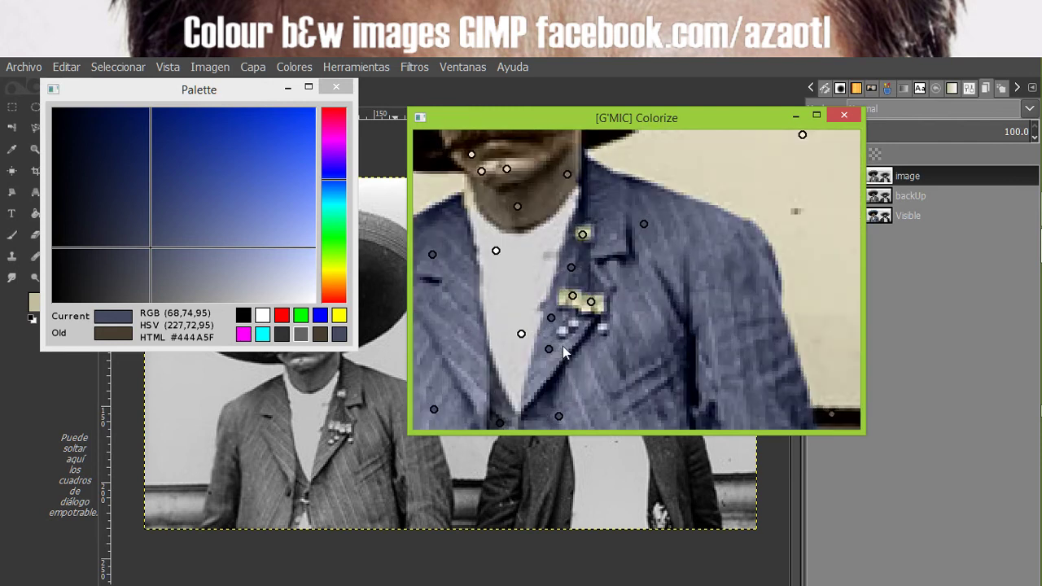
{"action": "scroll", "coordinate": [563, 346], "scroll_direction": "down", "scroll_amount": 4}
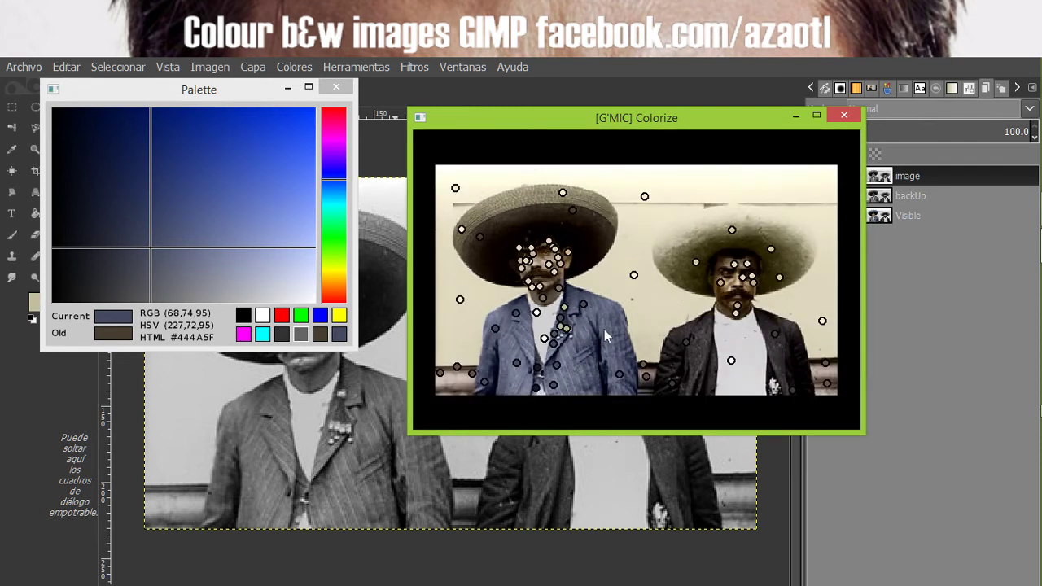
Finish the interactive colorization to transfer its result to the image layer, and close the G'MIC dialog.
{"action": "key", "text": "Return"}
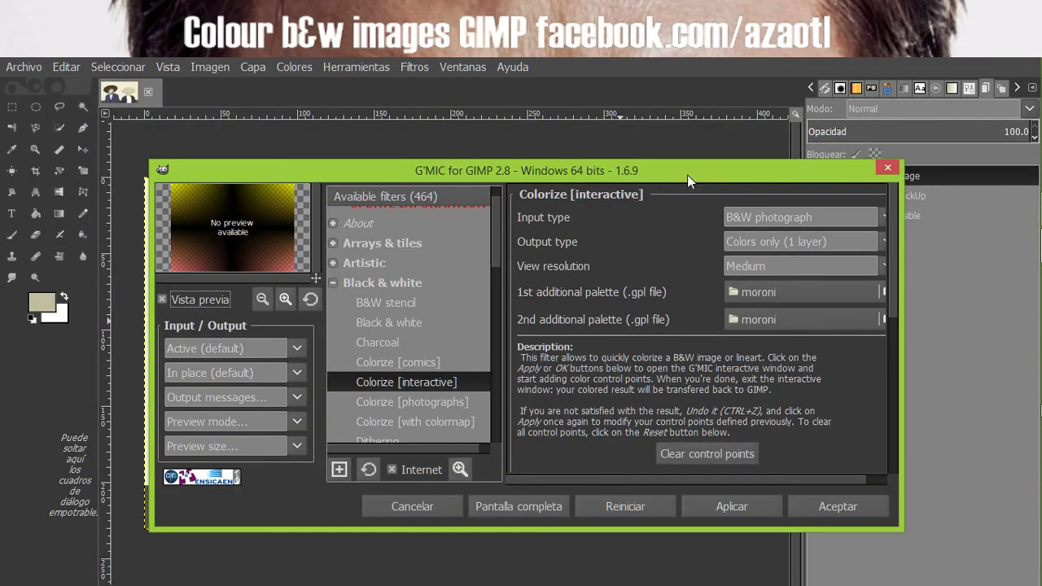
{"action": "left_click_drag", "start_coordinate": [777, 173], "coordinate": [728, 260]}
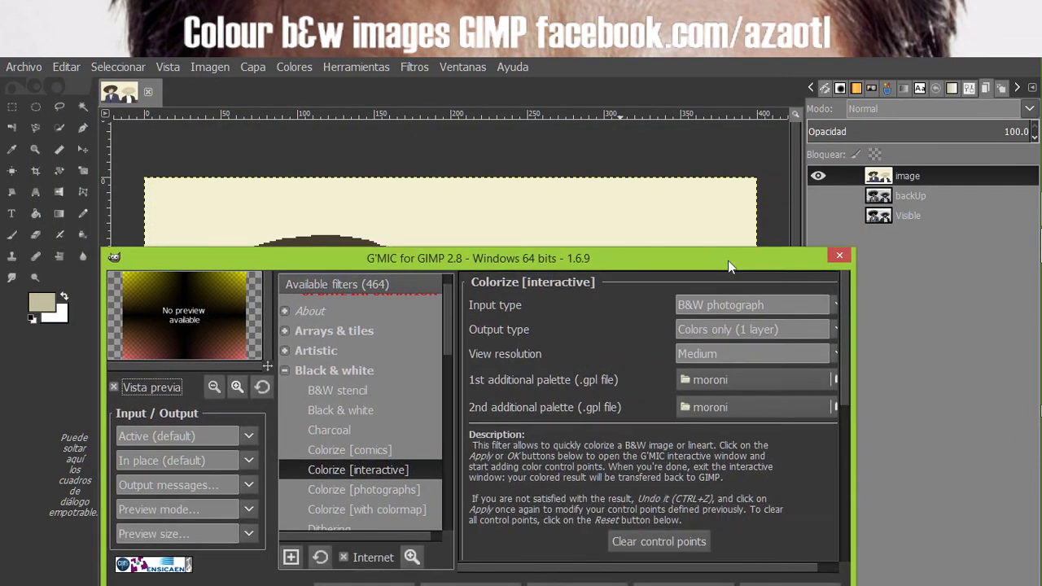
{"action": "left_click", "coordinate": [837, 258]}
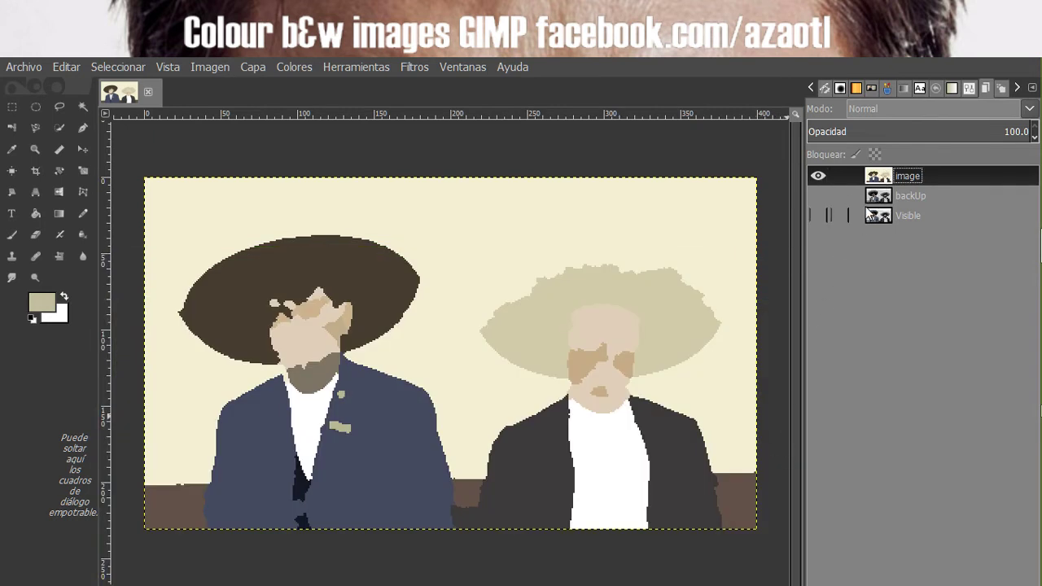
Make the backUp layer visible and try the Color blend mode on it before returning it to Normal.
{"action": "left_click", "coordinate": [872, 201]}
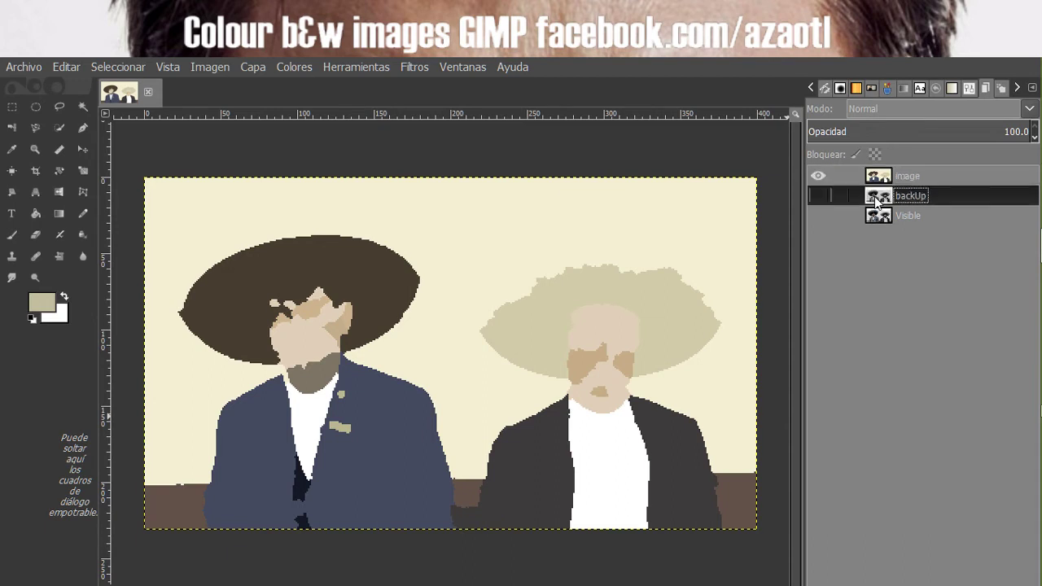
{"action": "left_click", "coordinate": [874, 112]}
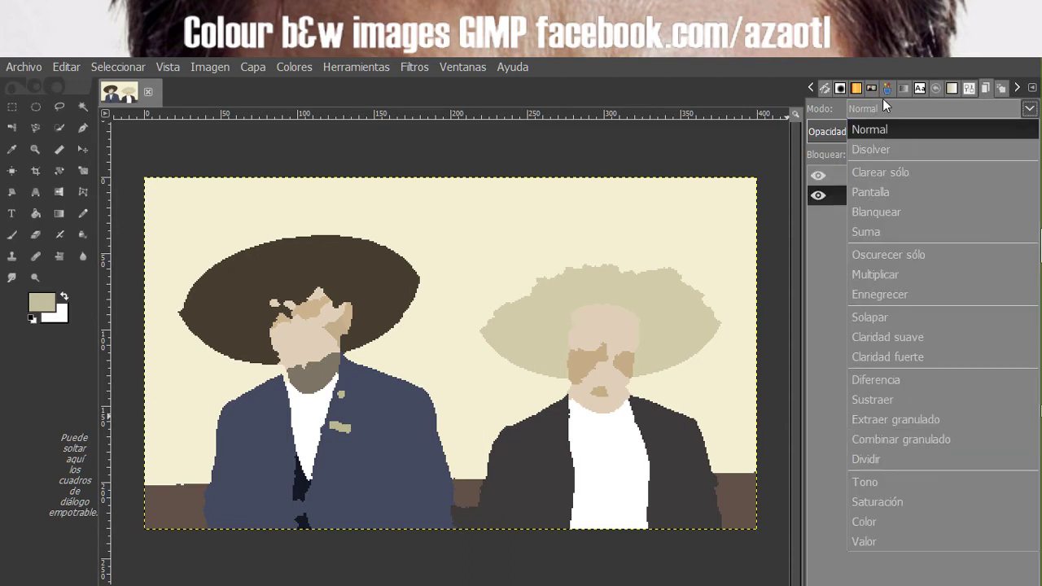
{"action": "left_click", "coordinate": [873, 521]}
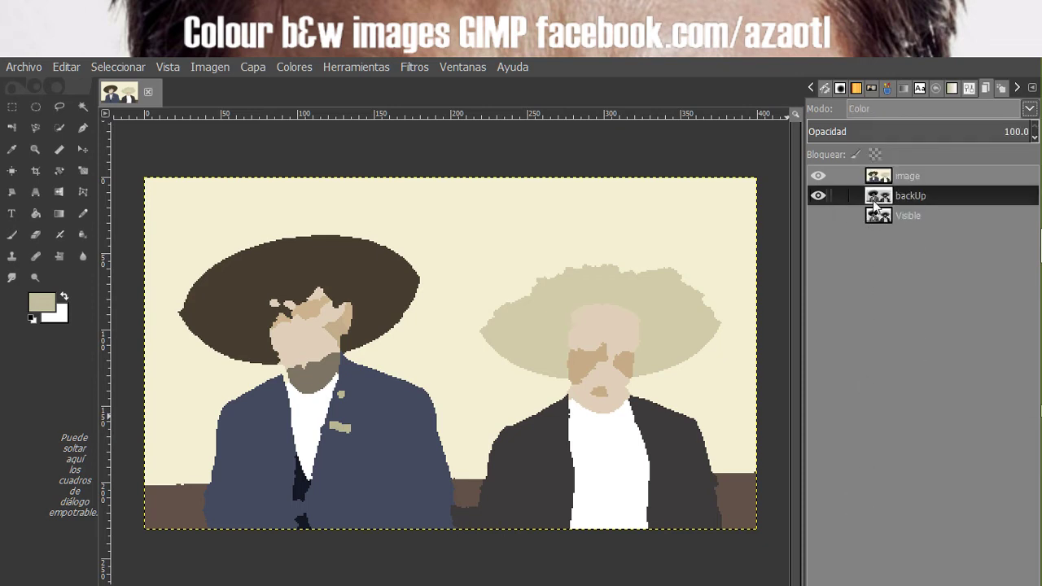
{"action": "left_click", "coordinate": [883, 110]}
{"action": "left_click", "coordinate": [875, 129]}
Set the image layer's blend mode to Color.
{"action": "left_click", "coordinate": [889, 176]}
{"action": "left_click", "coordinate": [894, 109]}
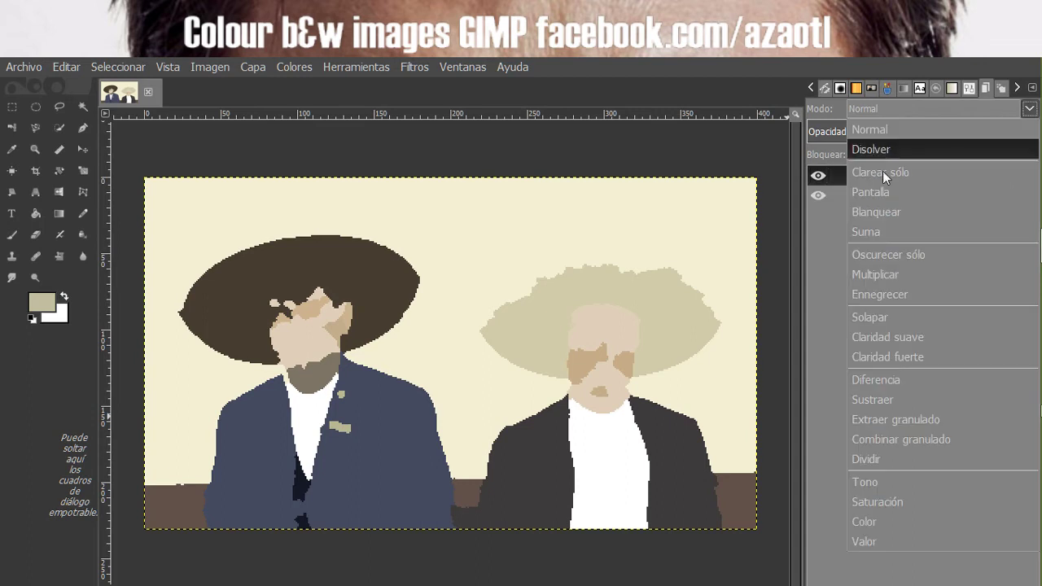
{"action": "left_click", "coordinate": [882, 521]}
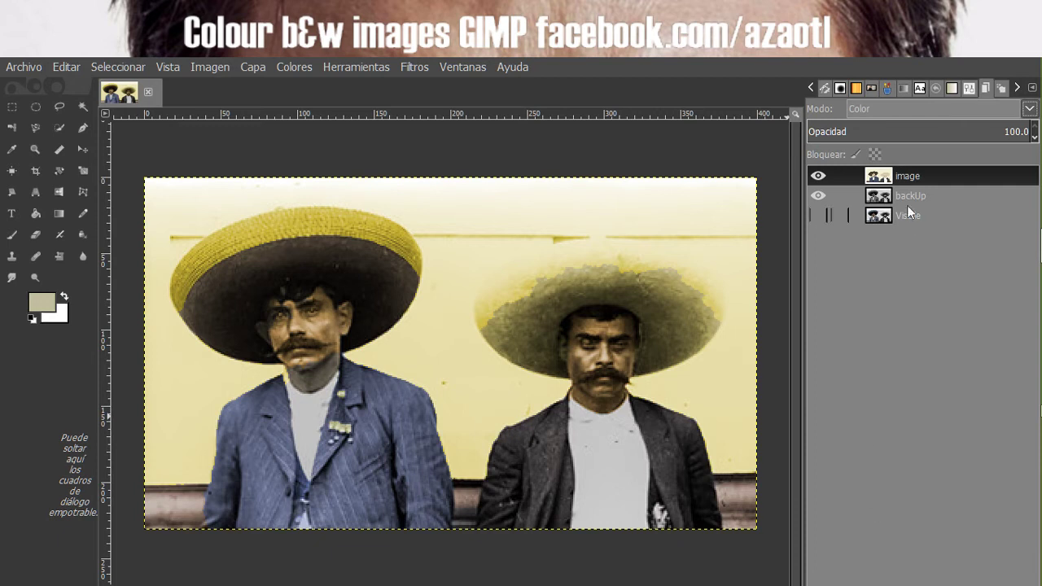
Try the Overlay (Solapar) and Multiply (Multiplicar) blend modes on the image layer, and return it to Color.
{"action": "left_click", "coordinate": [870, 109]}
{"action": "left_click", "coordinate": [890, 318]}
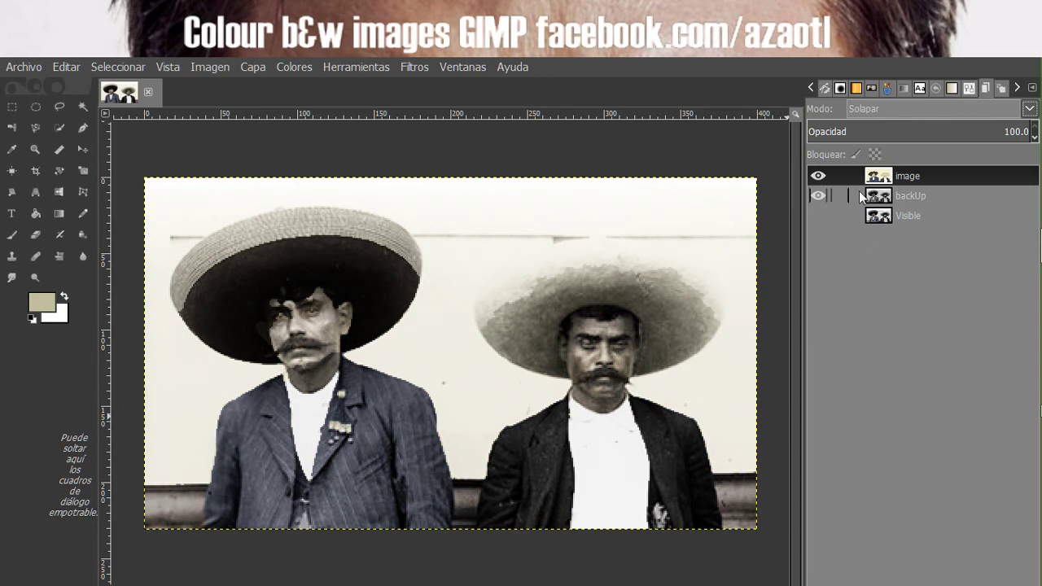
{"action": "left_click", "coordinate": [871, 107]}
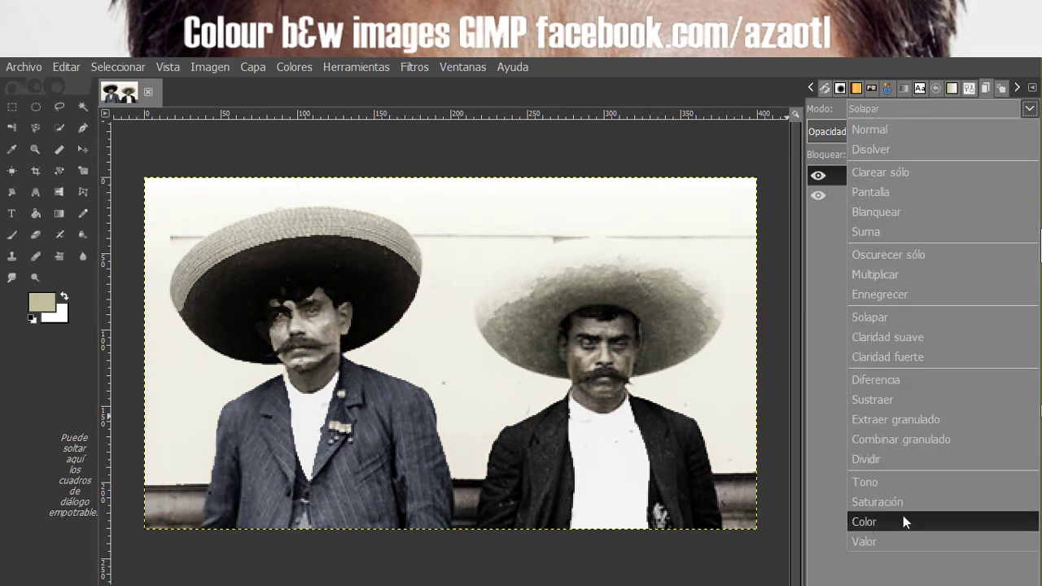
{"action": "left_click", "coordinate": [875, 275]}
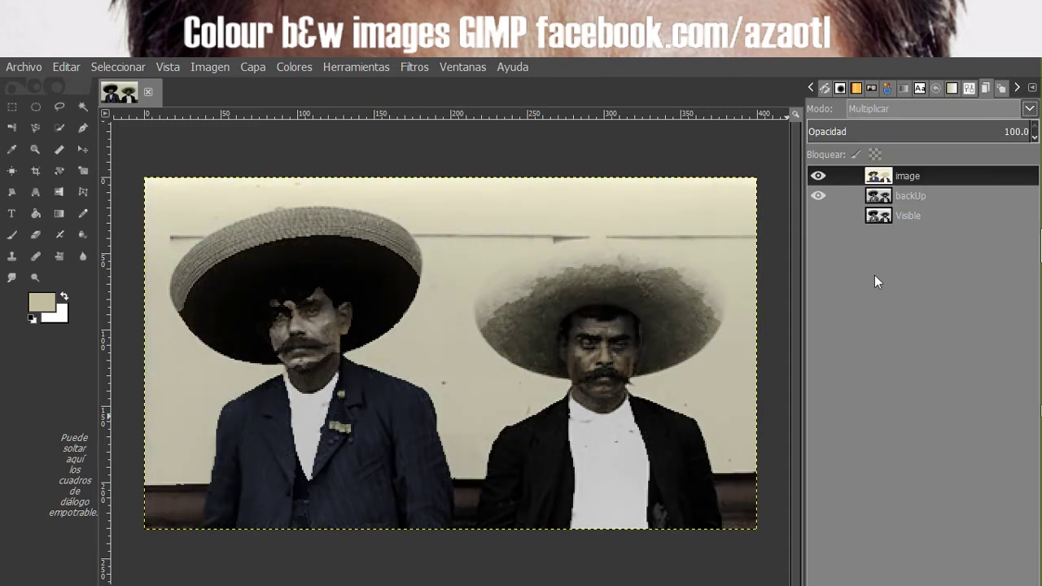
{"action": "left_click", "coordinate": [878, 111]}
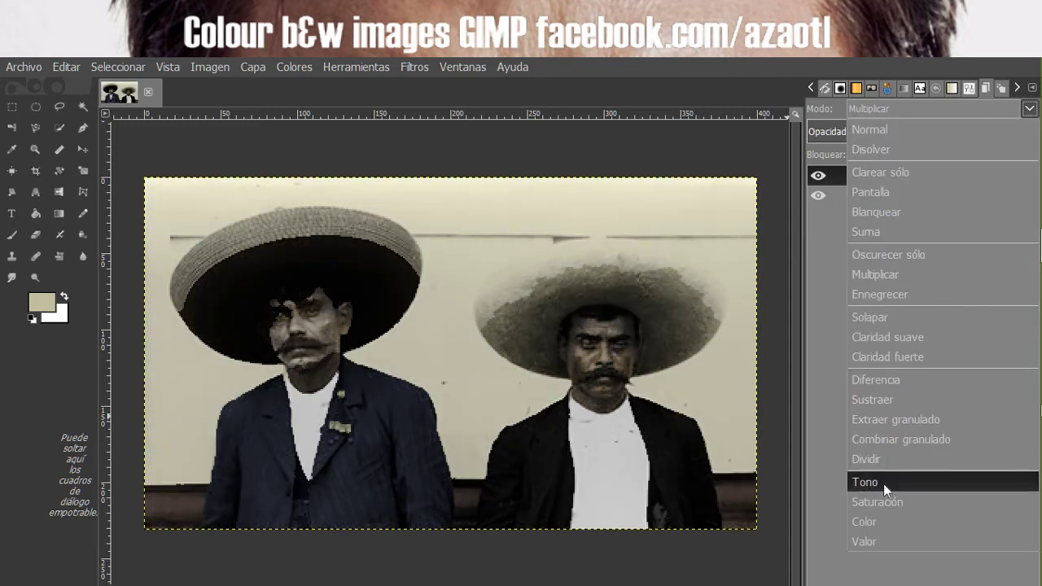
{"action": "left_click", "coordinate": [876, 525]}
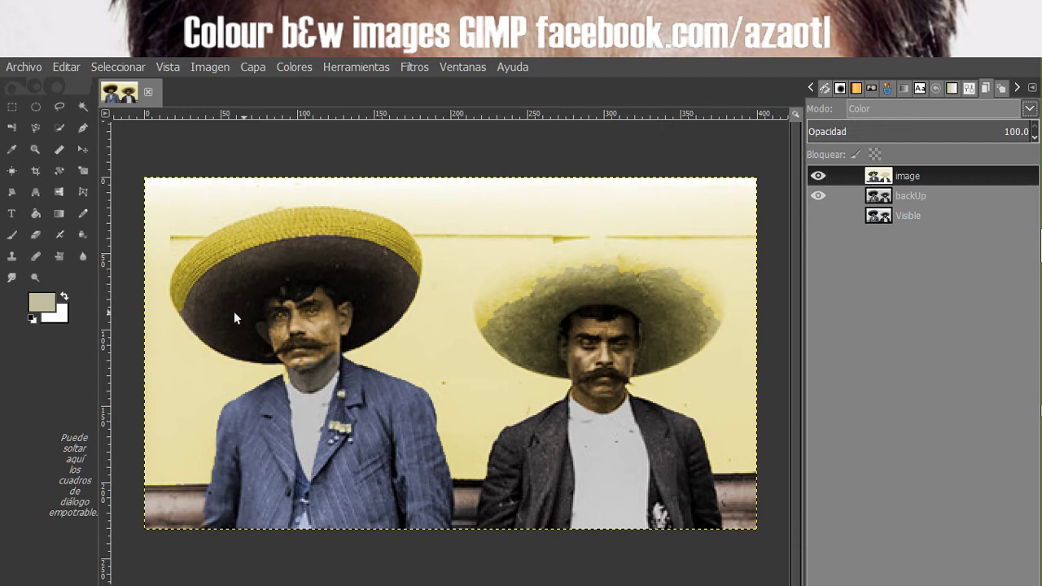
Show only the backUp layer and duplicate it.
{"action": "left_click", "coordinate": [819, 196]}
{"action": "left_click", "coordinate": [819, 195]}
{"action": "left_click", "coordinate": [819, 196]}
{"action": "left_click", "coordinate": [820, 195], "text": "shift"}
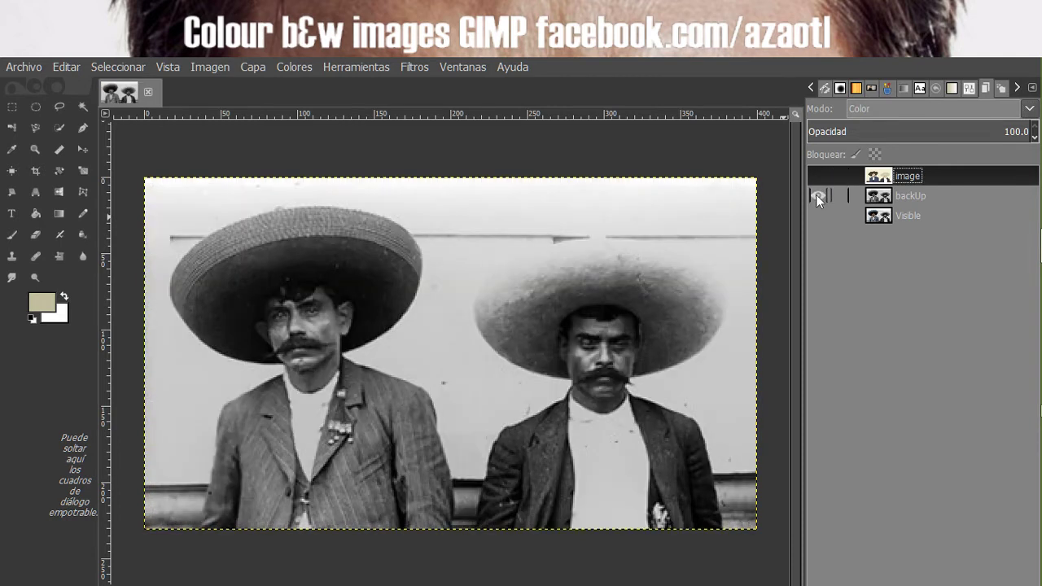
{"action": "left_click", "coordinate": [886, 199]}
{"action": "right_click", "coordinate": [886, 199]}
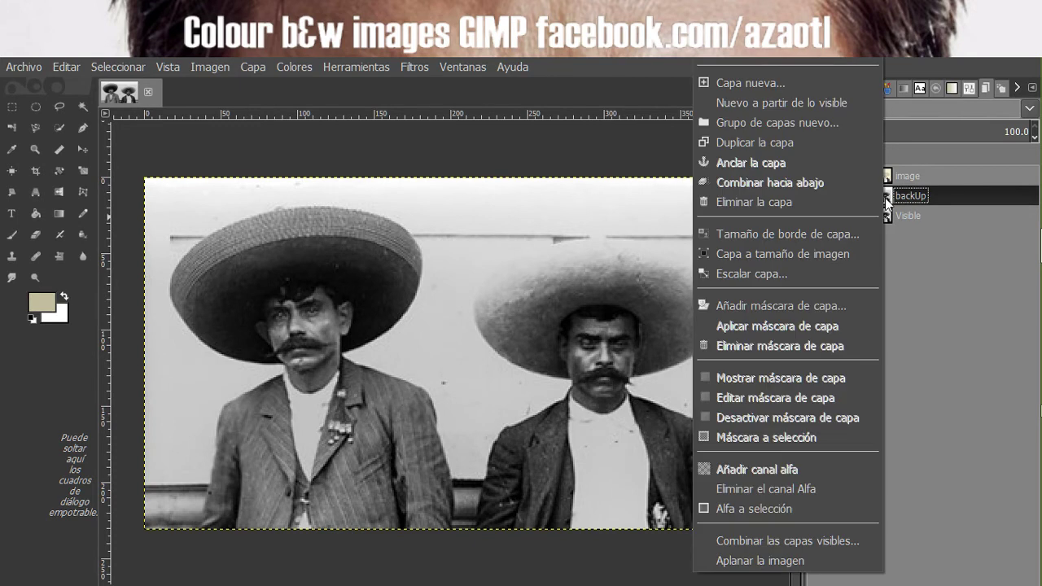
{"action": "left_click", "coordinate": [802, 141]}
Run G'MIC's Colorize [interactive] filter again on the backUp copy and move its preview window clear of the palette.
{"action": "left_click", "coordinate": [414, 67]}
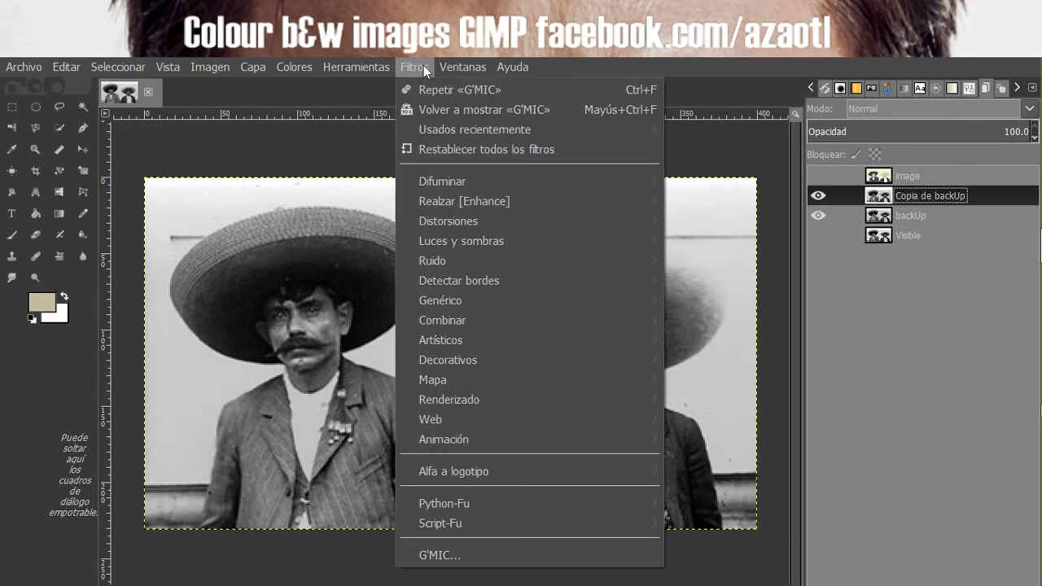
{"action": "left_click", "coordinate": [433, 106]}
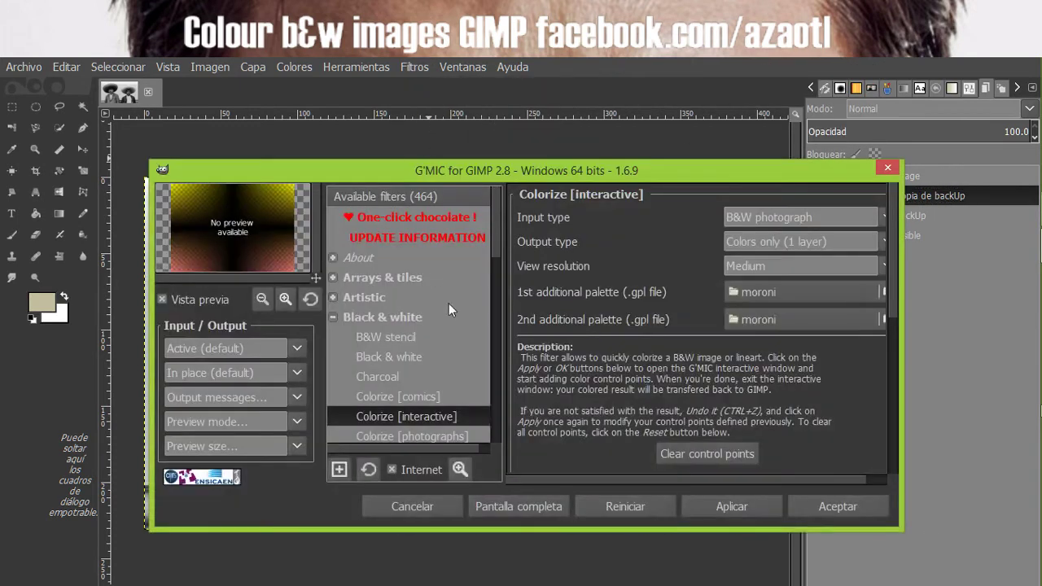
{"action": "left_click", "coordinate": [733, 509]}
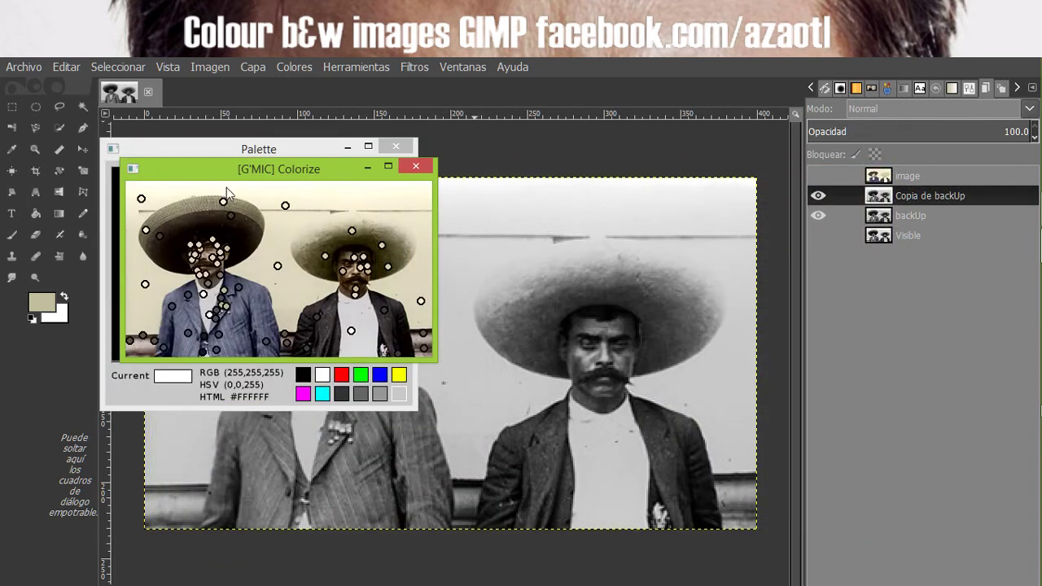
{"action": "left_click_drag", "start_coordinate": [228, 167], "coordinate": [596, 227]}
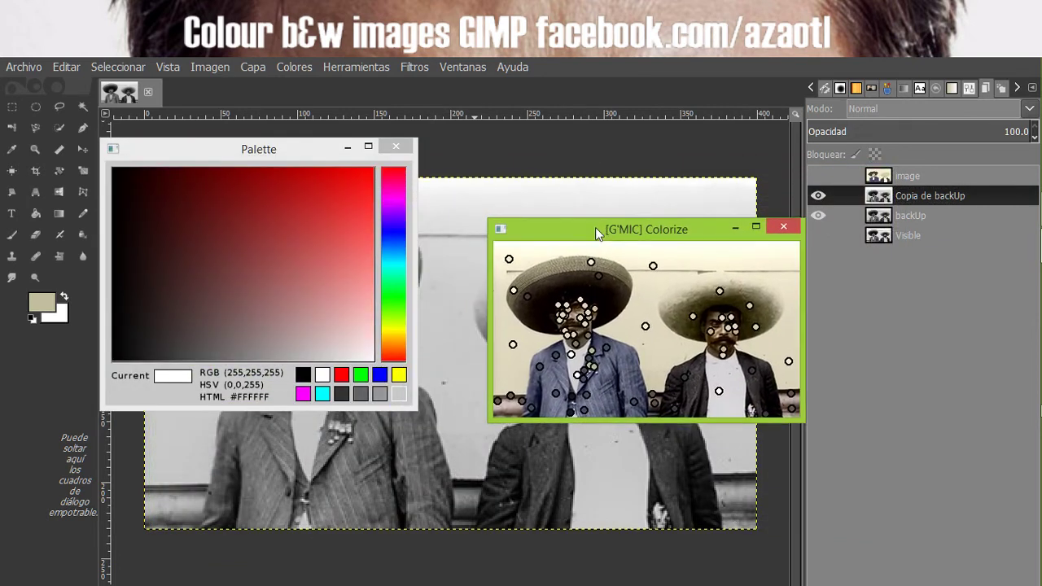
Finish the colours-only Colorize run on the backUp copy, close G'MIC, and undo the result.
{"action": "left_click", "coordinate": [782, 224]}
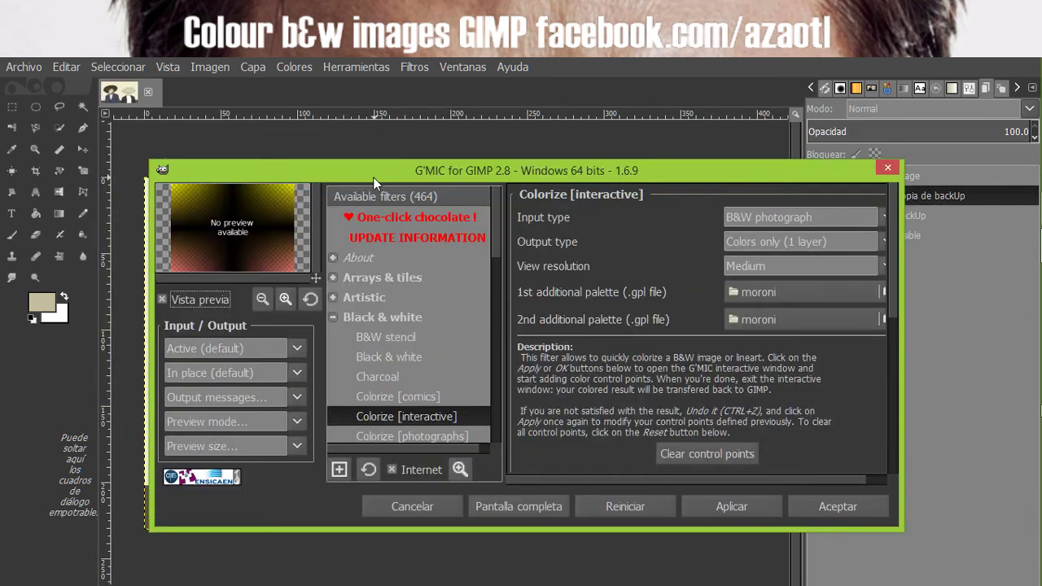
{"action": "left_click_drag", "start_coordinate": [675, 171], "coordinate": [633, 213]}
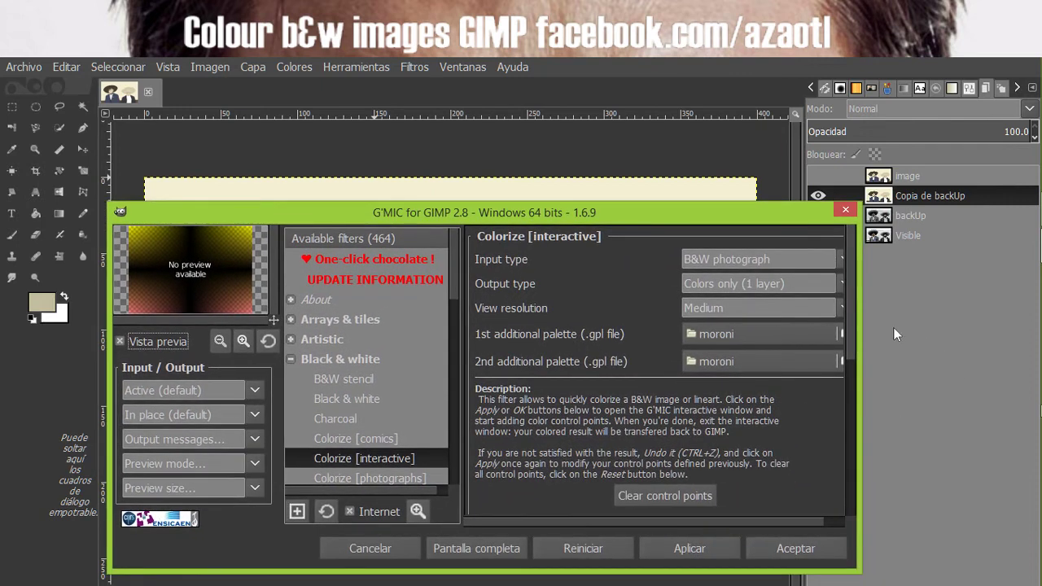
{"action": "left_click", "coordinate": [845, 213]}
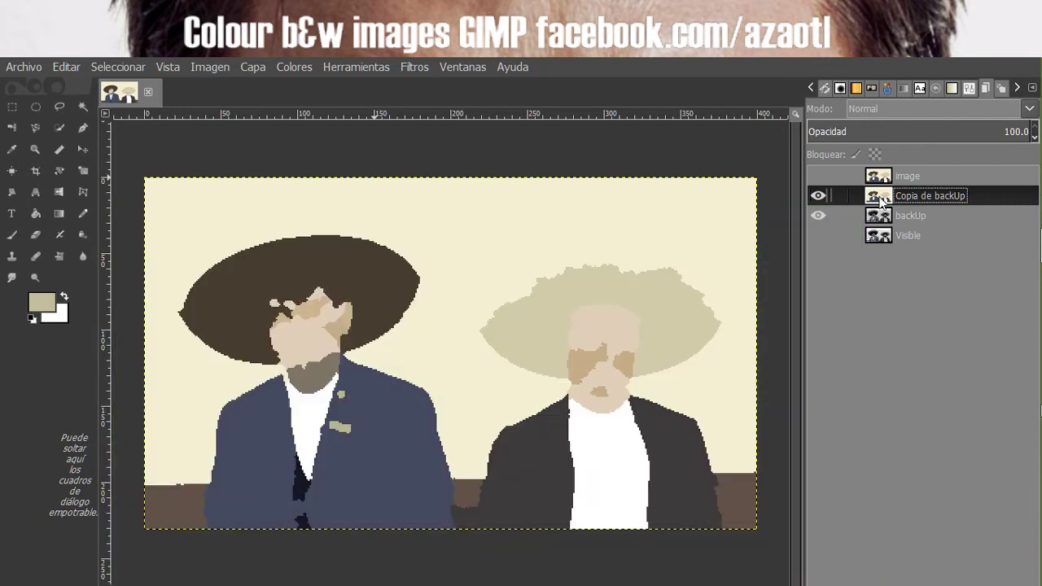
{"action": "key", "text": "ctrl+z"}
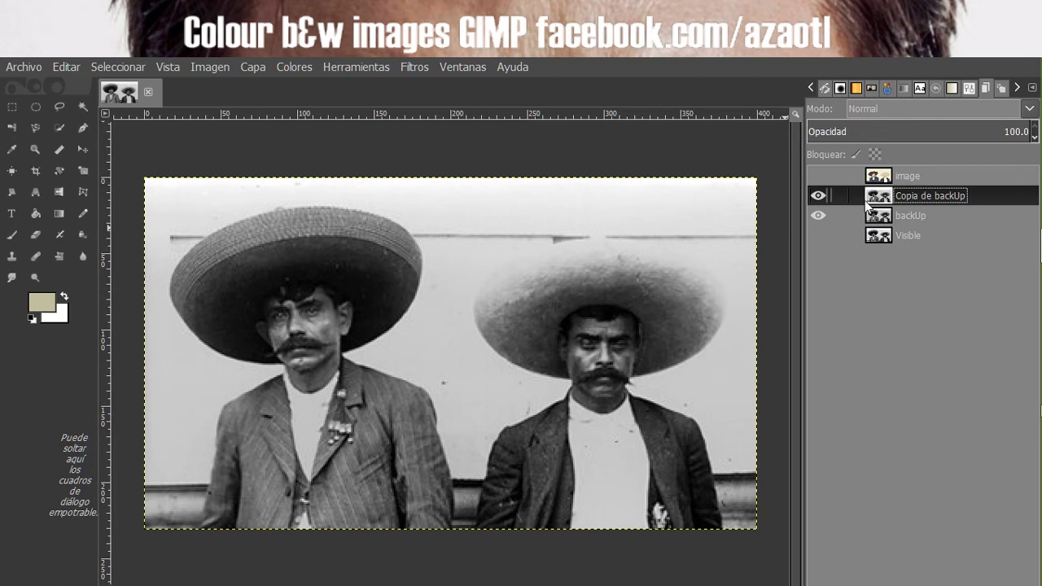
Run G'MIC's Colorize [interactive] filter on the backUp copy with the output type Colorized image (1 layer), keeping the existing colour points.
{"action": "left_click", "coordinate": [409, 69]}
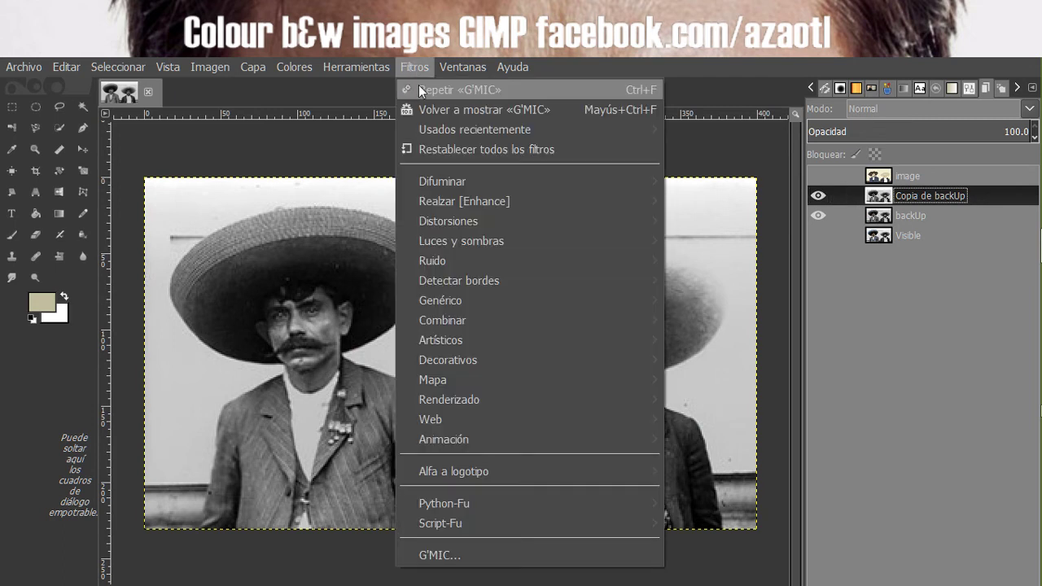
{"action": "left_click", "coordinate": [431, 111]}
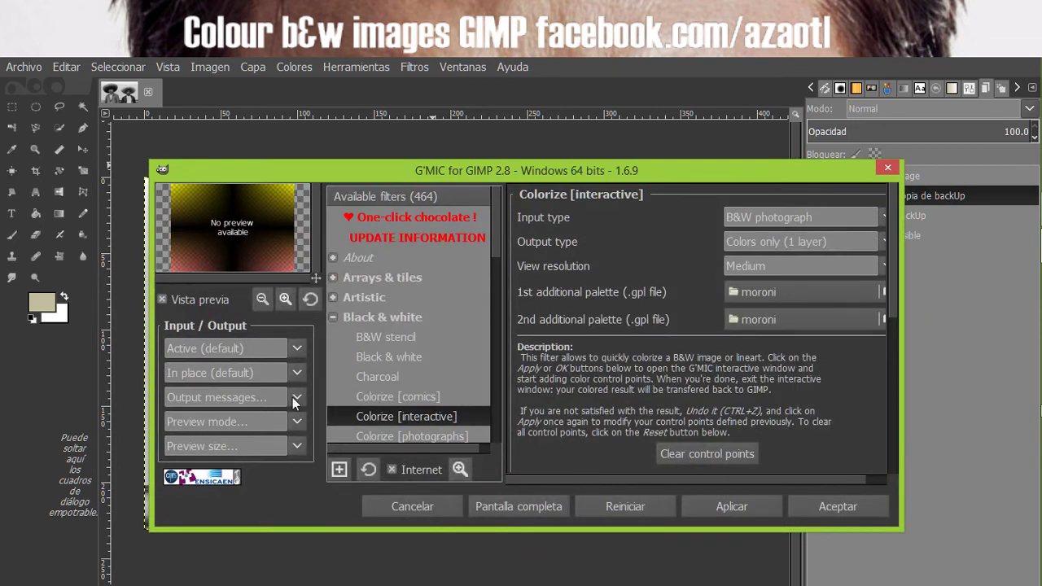
{"action": "left_click", "coordinate": [807, 242]}
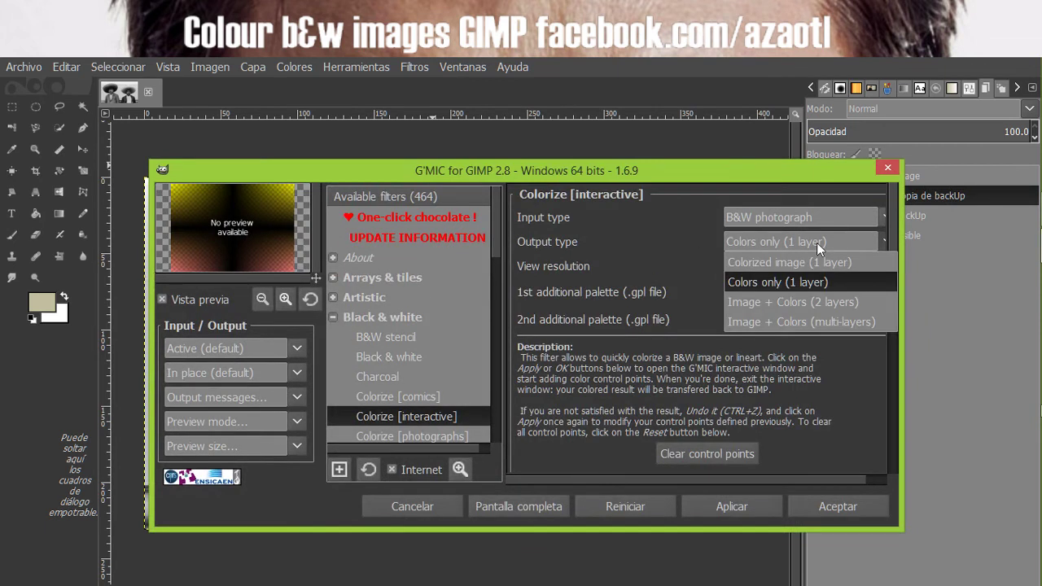
{"action": "left_click", "coordinate": [819, 264]}
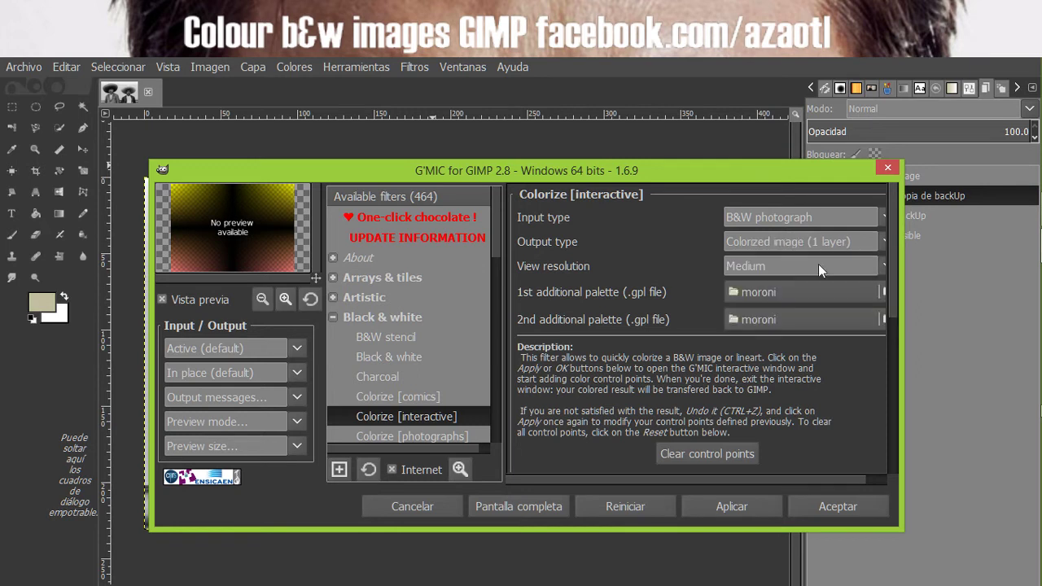
{"action": "left_click", "coordinate": [799, 507]}
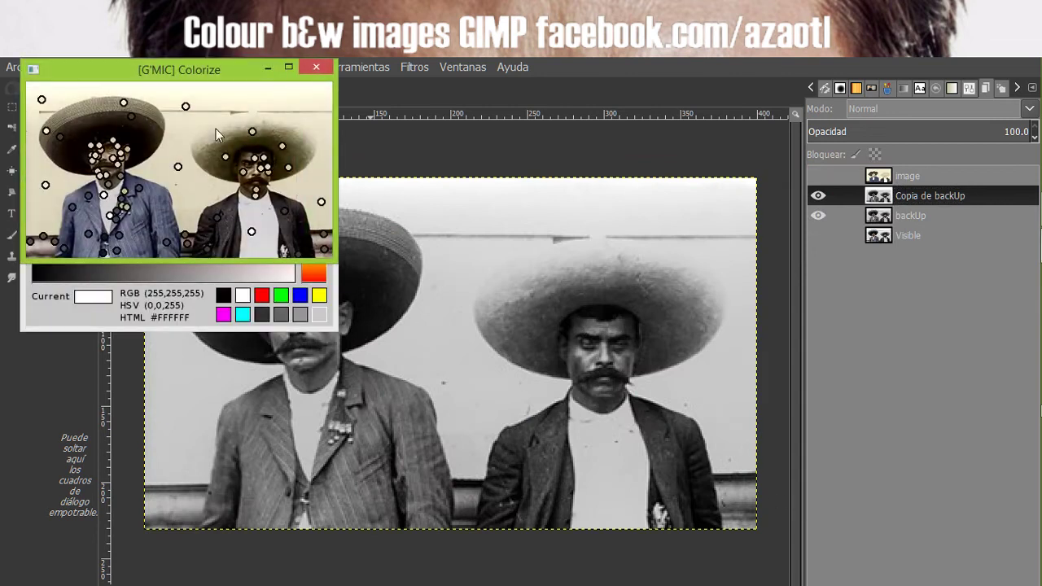
{"action": "left_click_drag", "start_coordinate": [201, 76], "coordinate": [635, 156]}
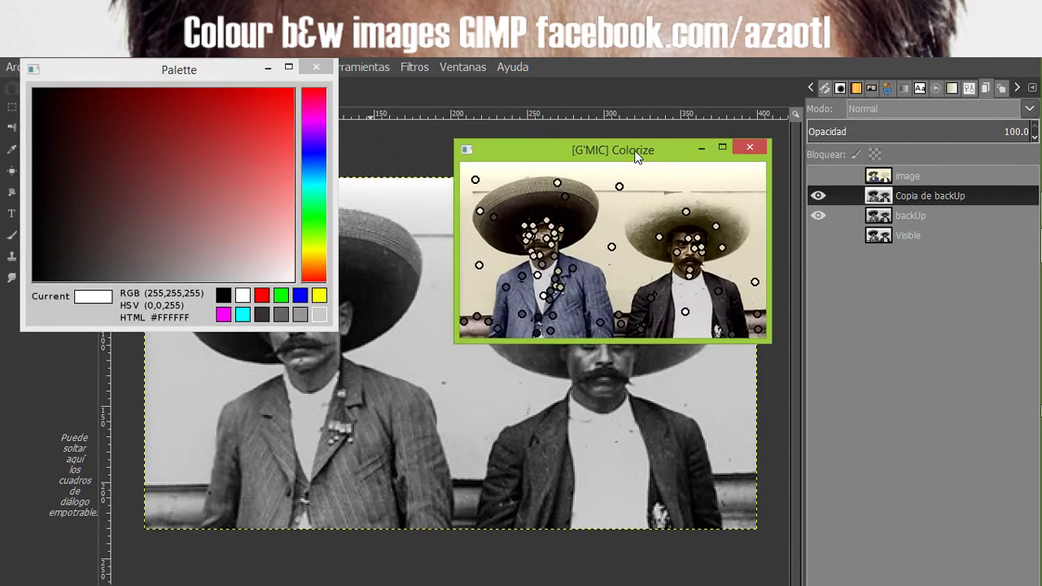
{"action": "key", "text": "Return"}
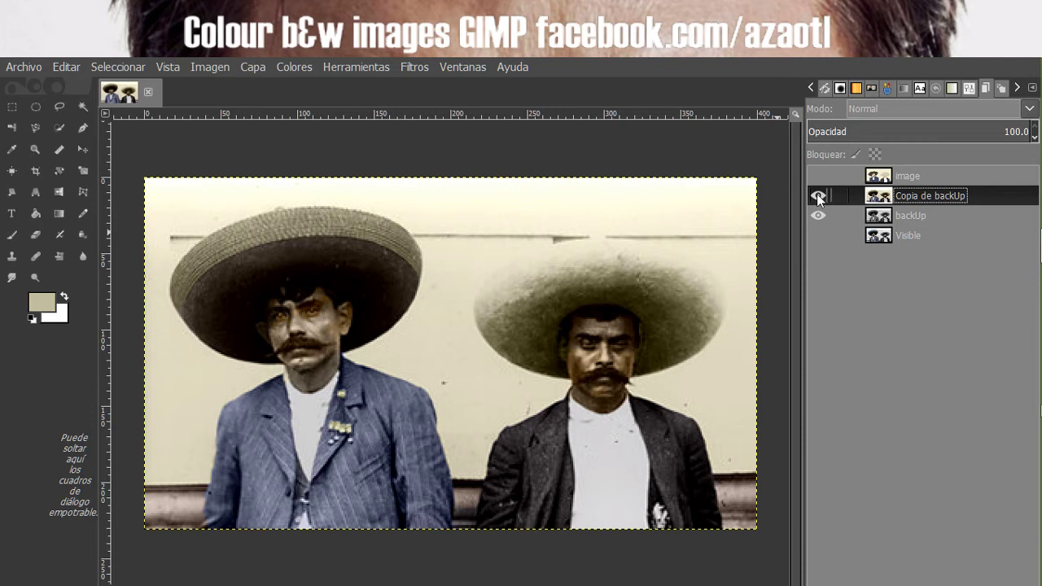
Compare the colorized backUp copy with the image layer's colour blend by toggling the layers' visibility.
{"action": "left_click", "coordinate": [884, 179]}
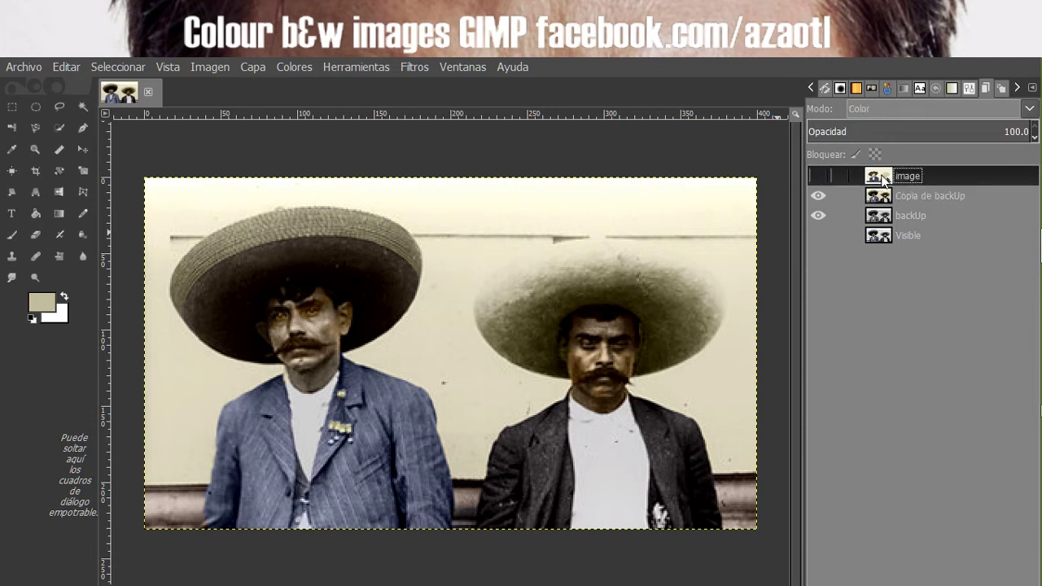
{"action": "left_click", "coordinate": [818, 177]}
{"action": "left_click", "coordinate": [819, 177]}
{"action": "left_click", "coordinate": [878, 196]}
{"action": "left_click", "coordinate": [879, 215]}
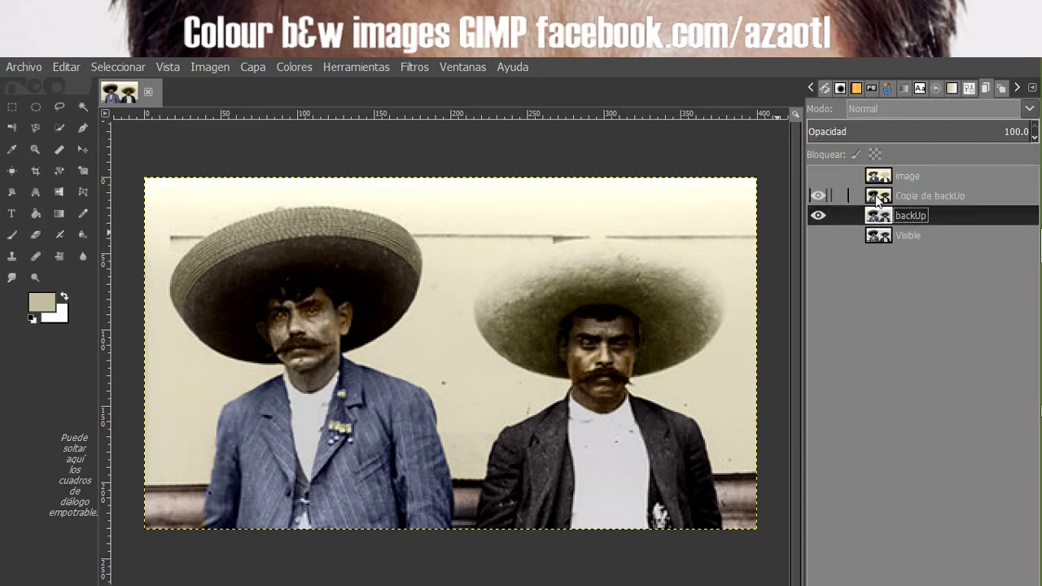
{"action": "left_click", "coordinate": [879, 198]}
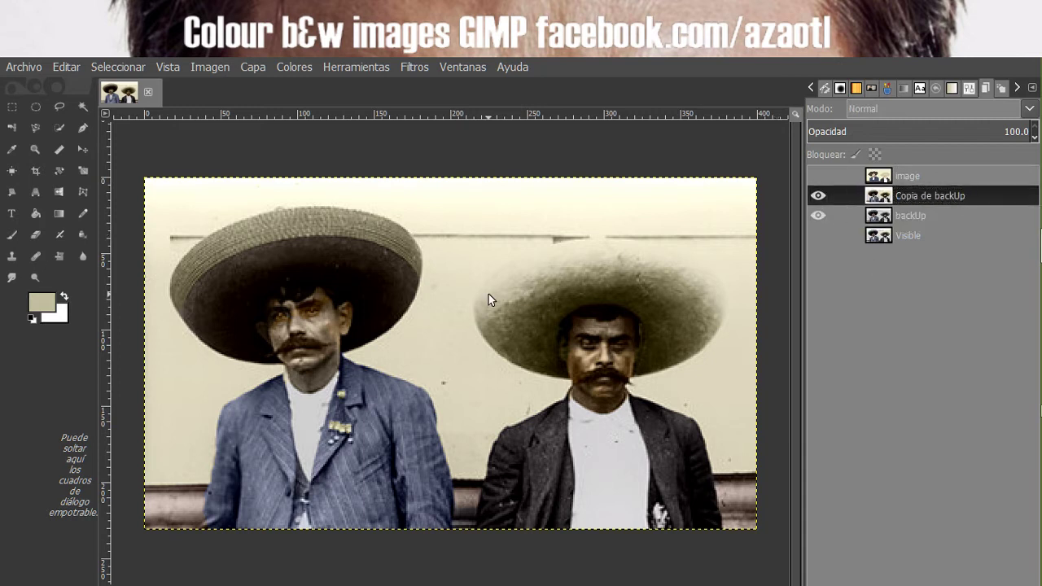
{"action": "key", "text": "minus"}
{"action": "key", "text": "minus"}
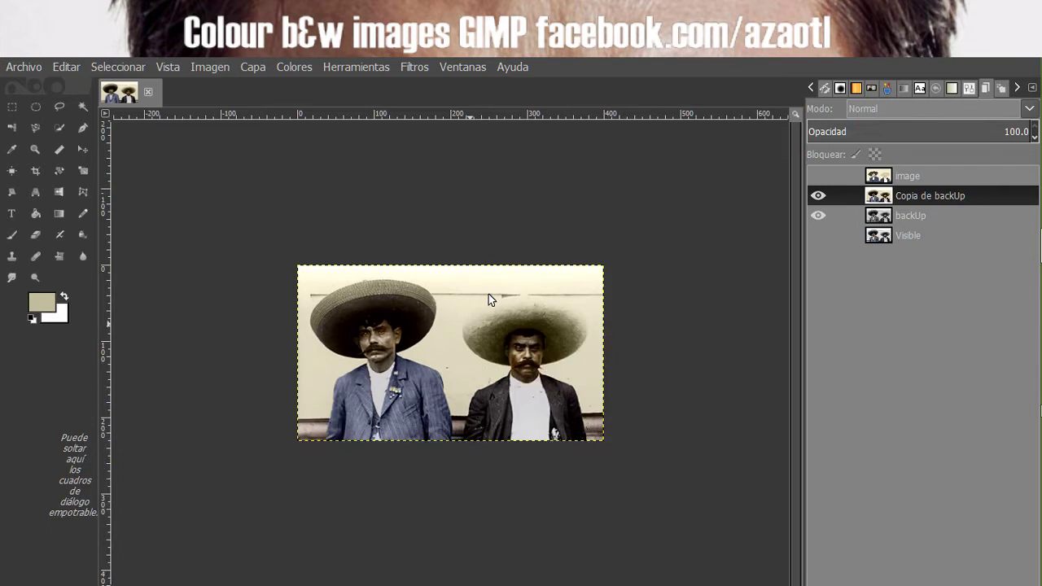
{"action": "left_click", "coordinate": [818, 176]}
{"action": "left_click", "coordinate": [820, 197]}
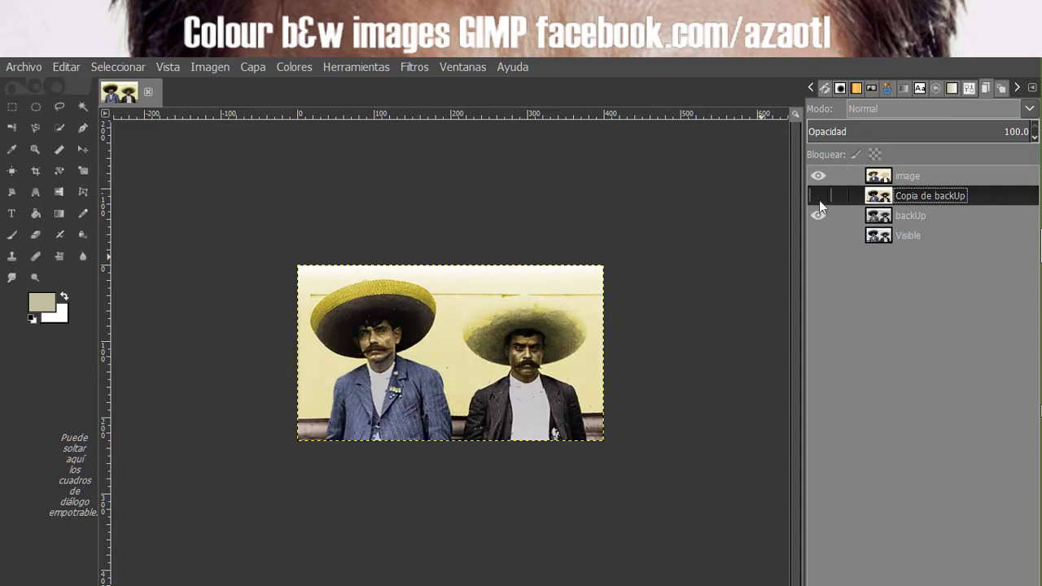
{"action": "left_click", "coordinate": [818, 176]}
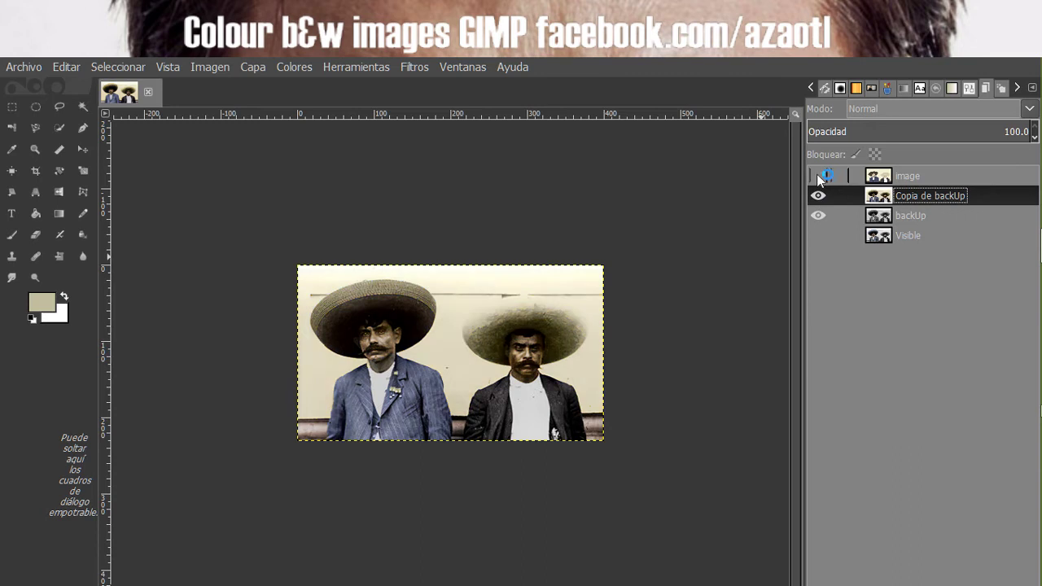
Add a transparent layer directly above the backUp layer and name it colors.
{"action": "left_click", "coordinate": [884, 215]}
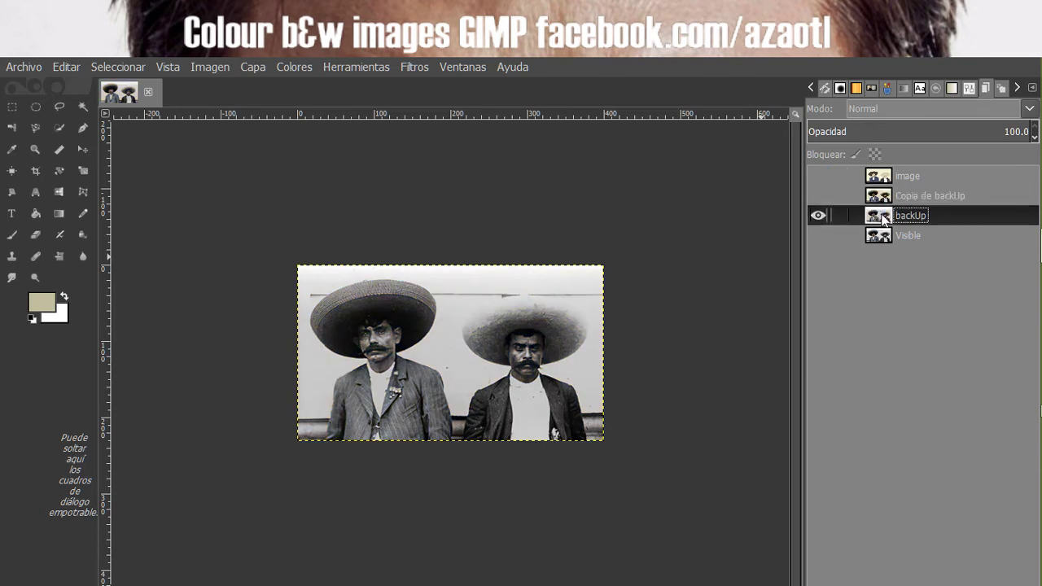
{"action": "key", "text": "shift+ctrl+n"}
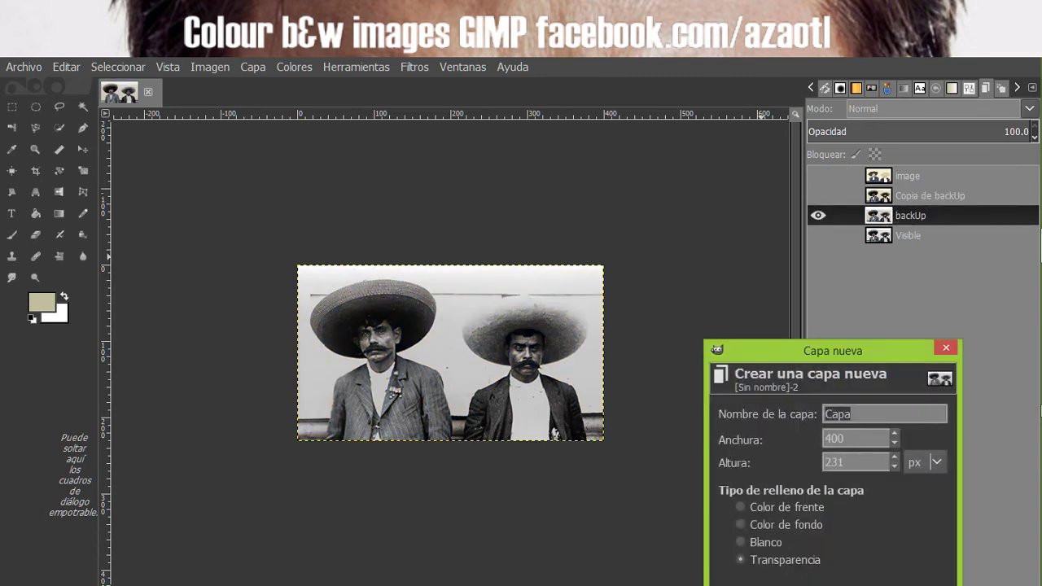
{"action": "key", "text": "Return"}
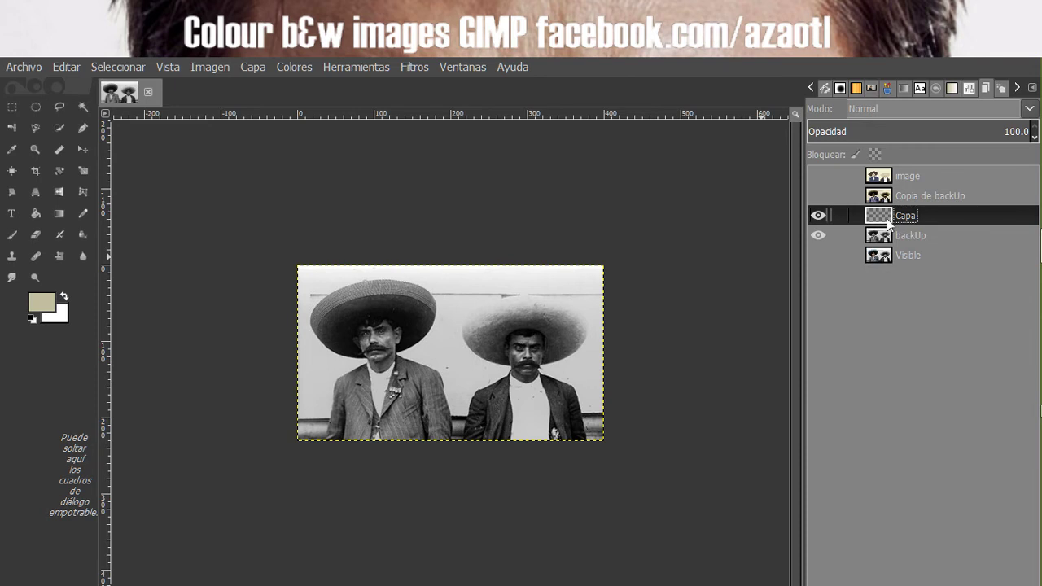
{"action": "double_click", "coordinate": [903, 219]}
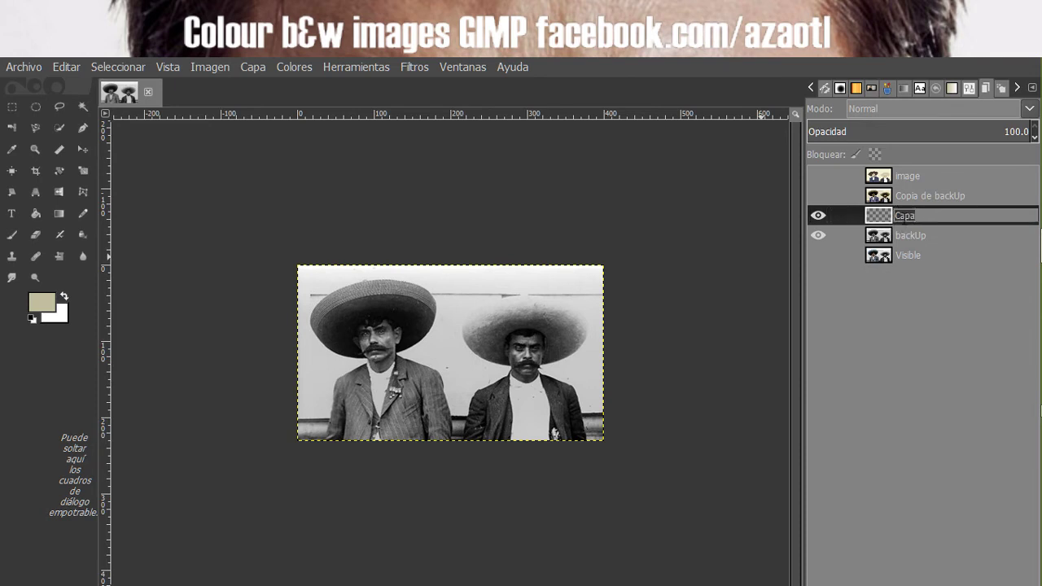
{"action": "type", "text": "colors"}
{"action": "key", "text": "Return"}
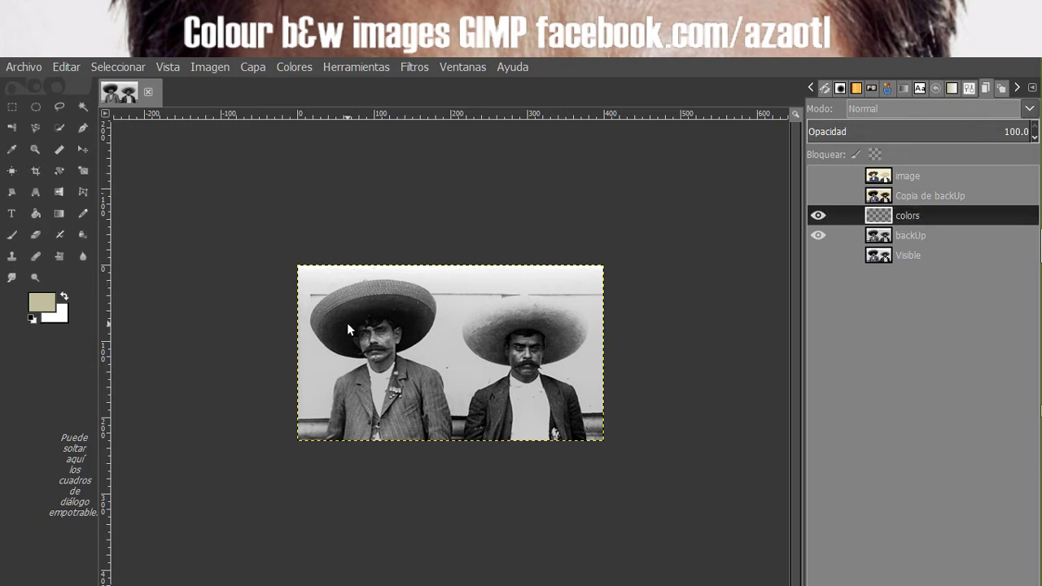
Set up the Airbrush tool with an opacity of 58.9 and a brush size of 38.42.
{"action": "key", "text": "plus"}
{"action": "key", "text": "plus"}
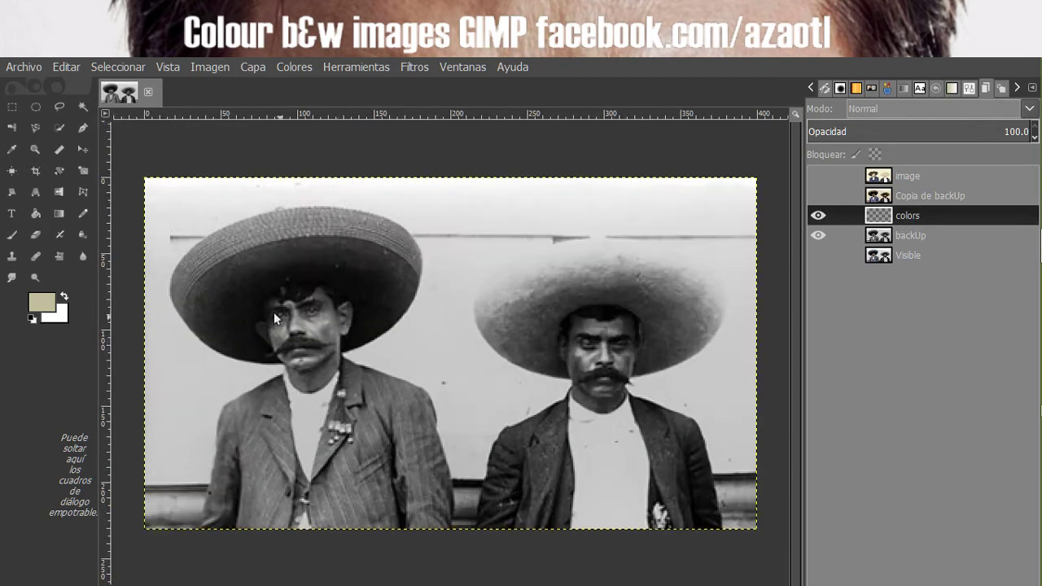
{"action": "double_click", "coordinate": [60, 238]}
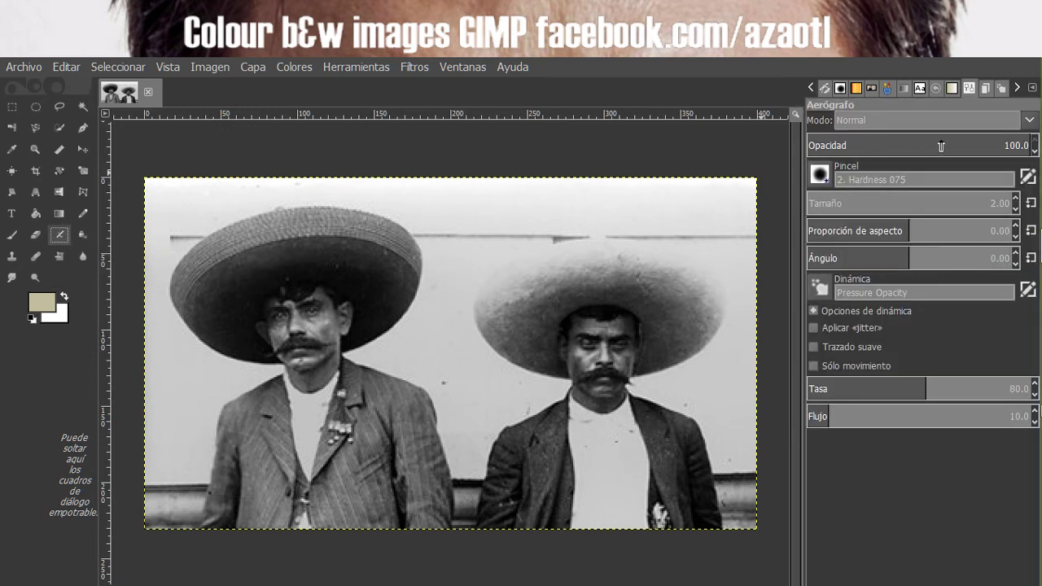
{"action": "left_click", "coordinate": [966, 145]}
{"action": "left_click_drag", "start_coordinate": [966, 145], "coordinate": [941, 145]}
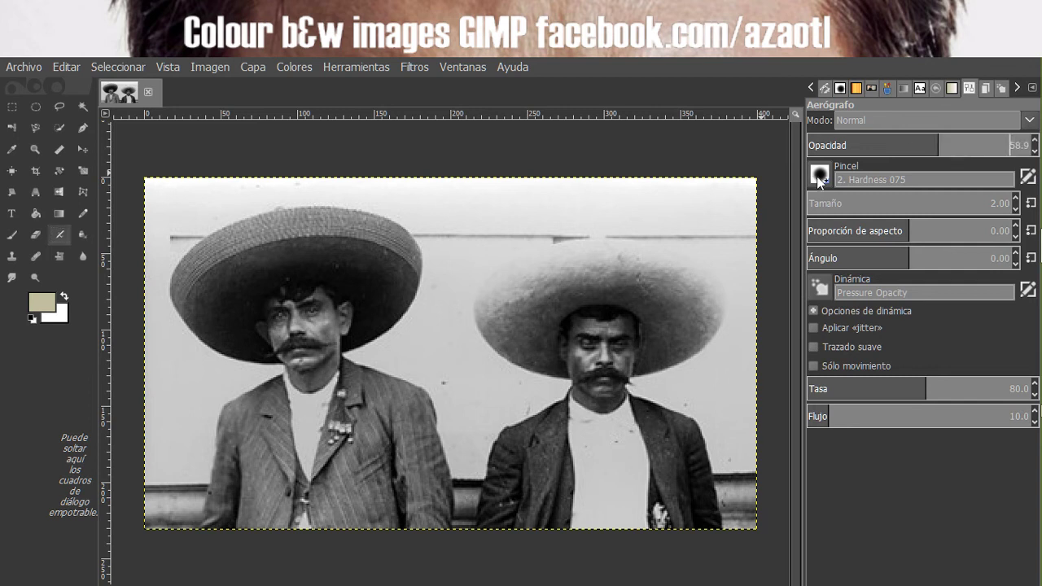
{"action": "left_click_drag", "start_coordinate": [812, 205], "coordinate": [813, 206]}
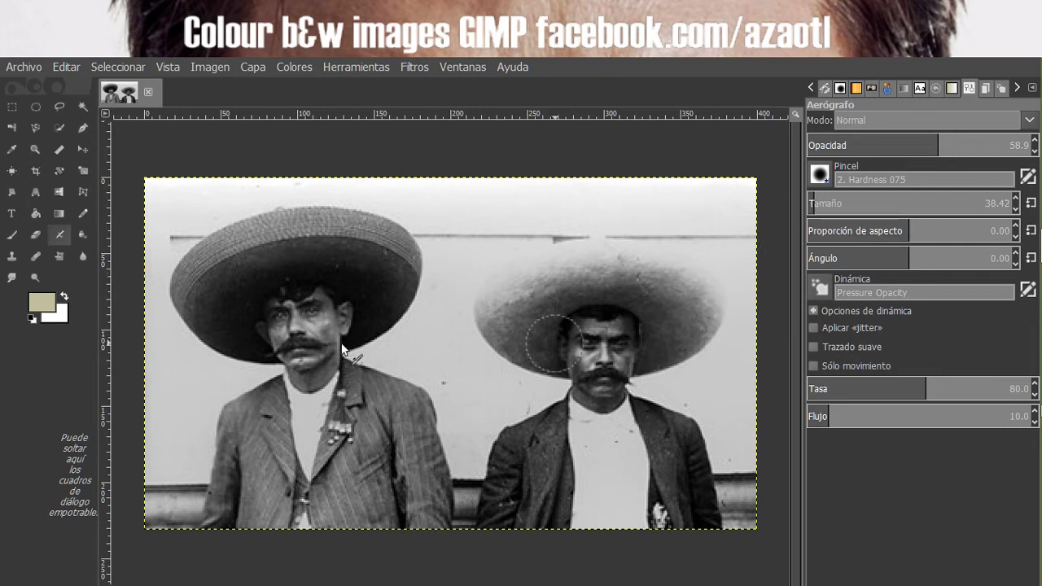
Open the foreground colour chooser, bring up the layer list, and position the chooser over the photo.
{"action": "left_click", "coordinate": [42, 302]}
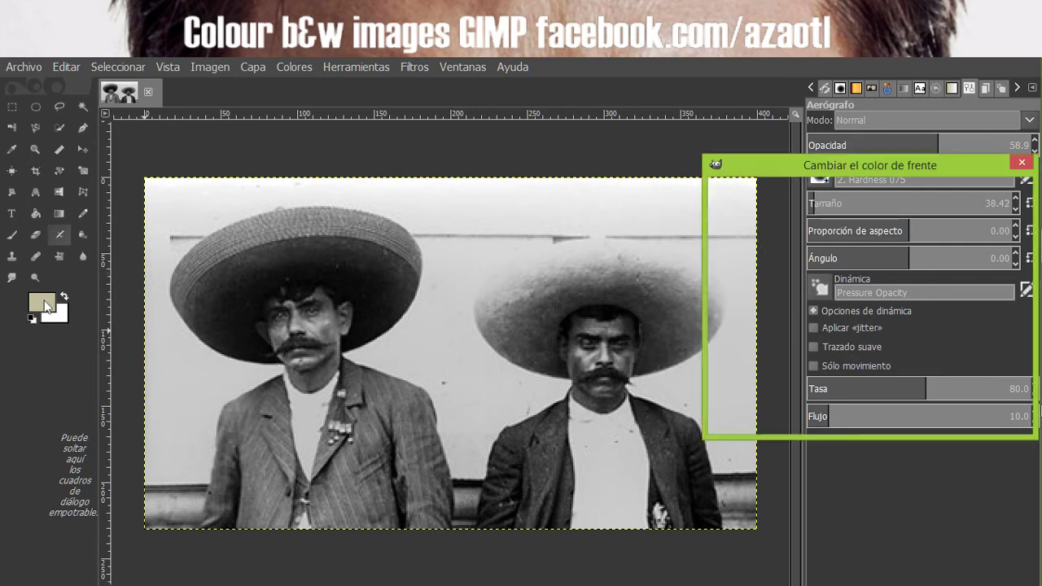
{"action": "left_click_drag", "start_coordinate": [833, 163], "coordinate": [567, 237]}
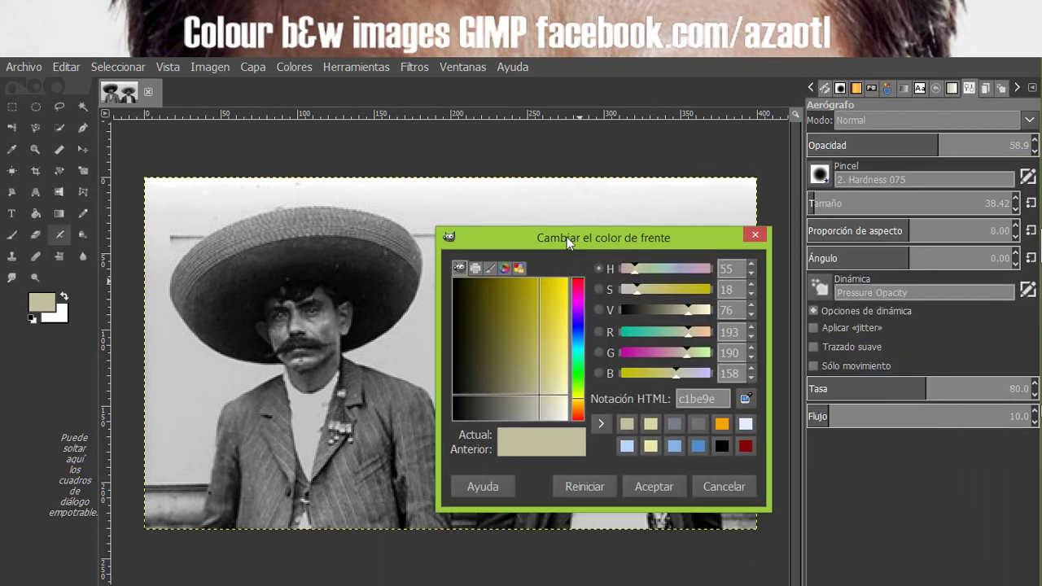
{"action": "left_click", "coordinate": [985, 88]}
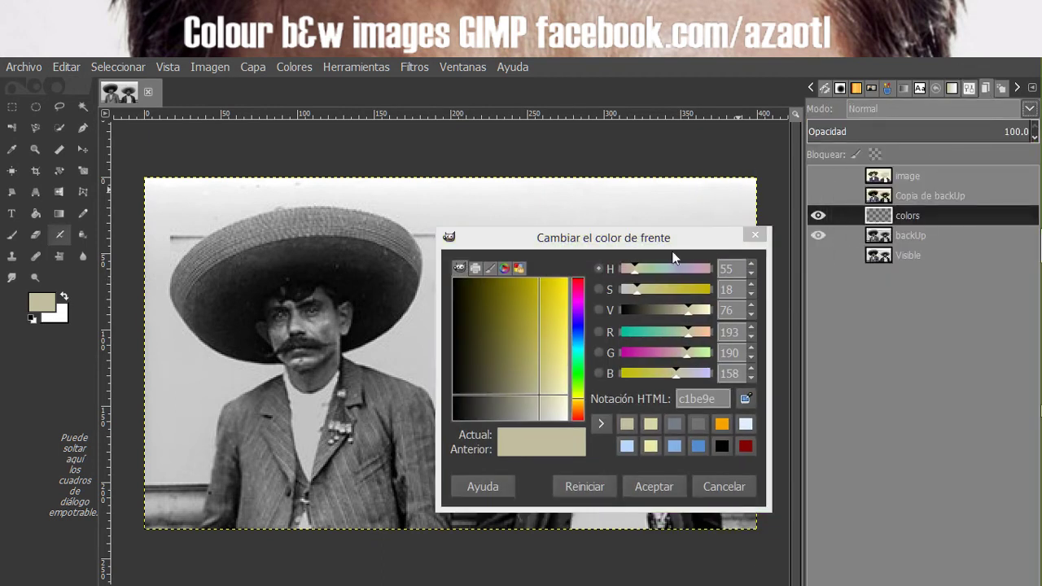
{"action": "left_click_drag", "start_coordinate": [652, 235], "coordinate": [673, 211]}
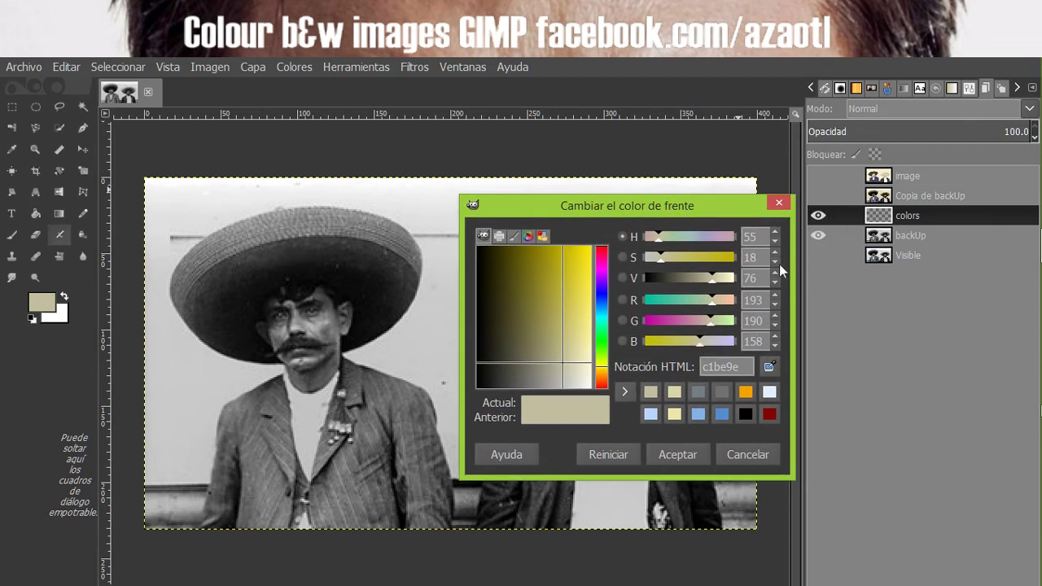
Hide the backUp layer, view the colorized backUp copy, and show the image layer in its place.
{"action": "left_click", "coordinate": [822, 193]}
{"action": "left_click", "coordinate": [823, 193]}
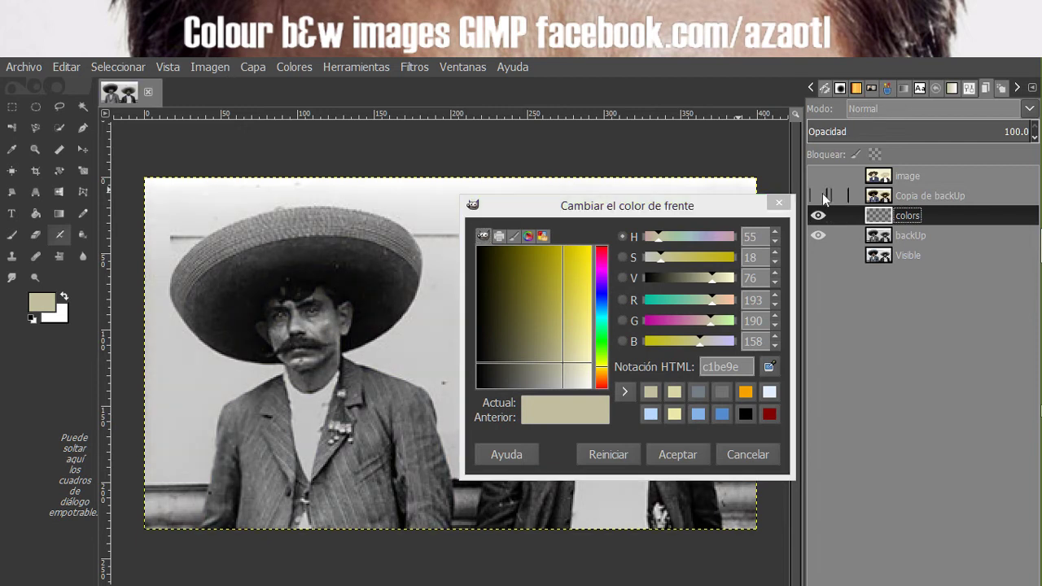
{"action": "left_click", "coordinate": [878, 196]}
{"action": "left_click", "coordinate": [818, 235]}
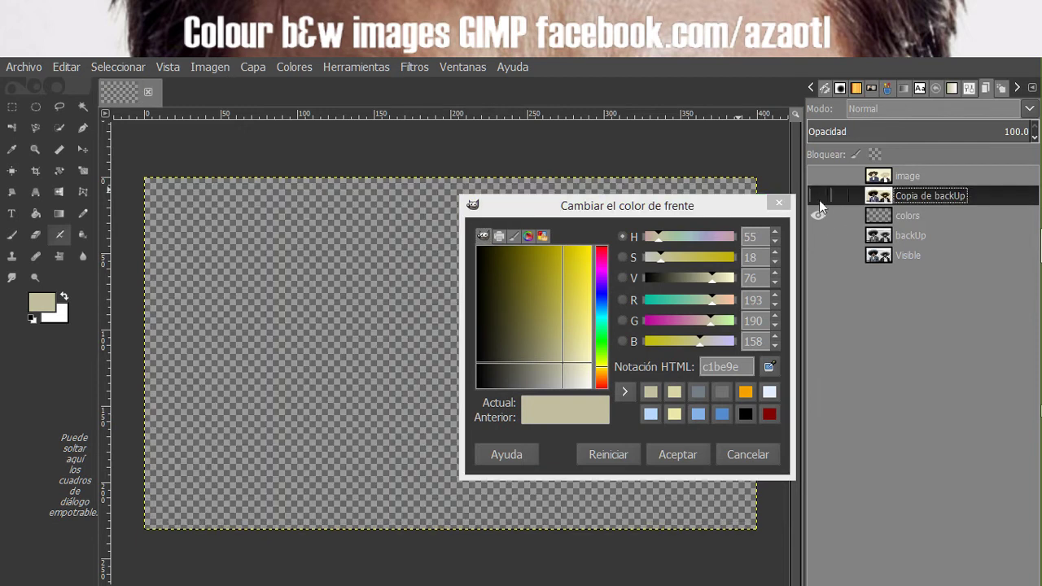
{"action": "left_click", "coordinate": [819, 197]}
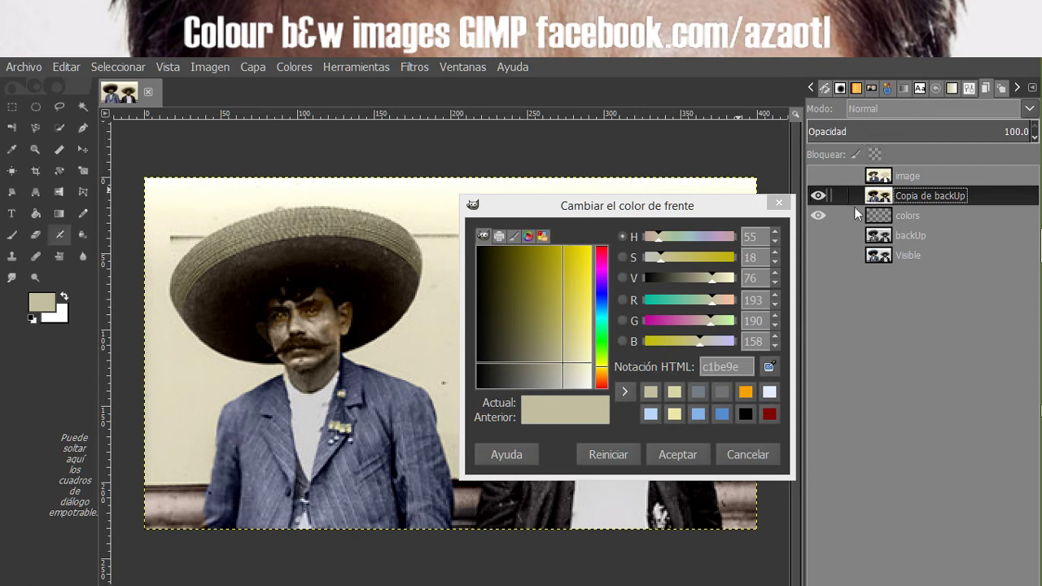
{"action": "left_click", "coordinate": [818, 196]}
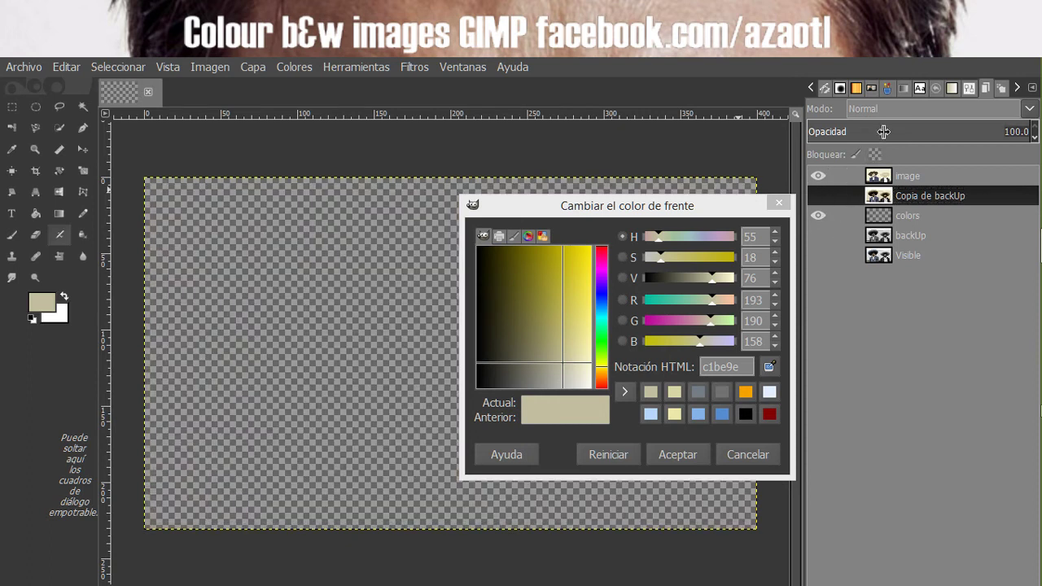
Set the Copia de backUp layer's mode to Color and the image layer's mode to Normal.
{"action": "left_click", "coordinate": [899, 111]}
{"action": "left_click", "coordinate": [872, 518]}
{"action": "left_click", "coordinate": [889, 179]}
{"action": "left_click", "coordinate": [897, 111]}
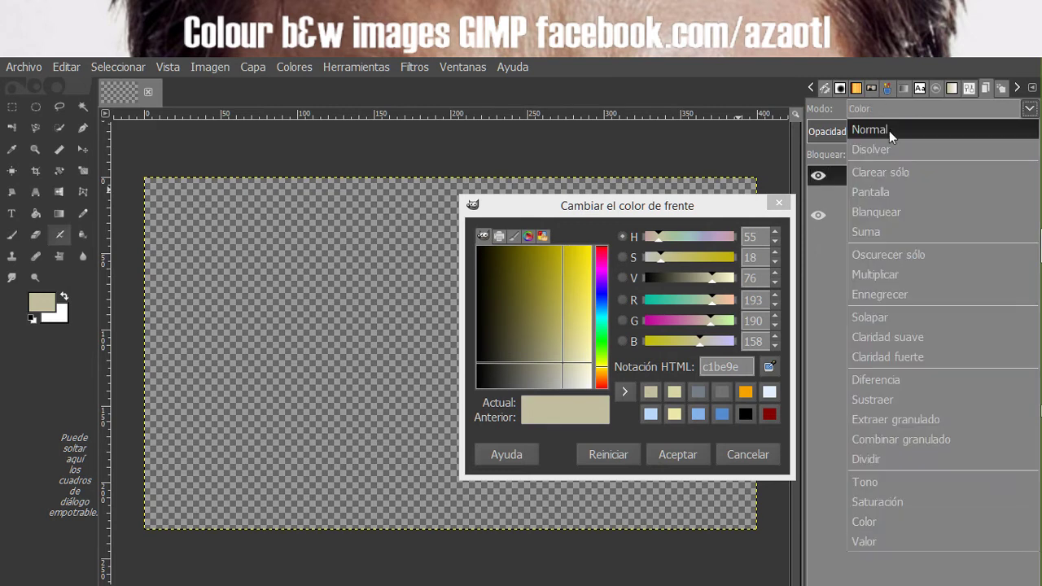
{"action": "left_click", "coordinate": [892, 131]}
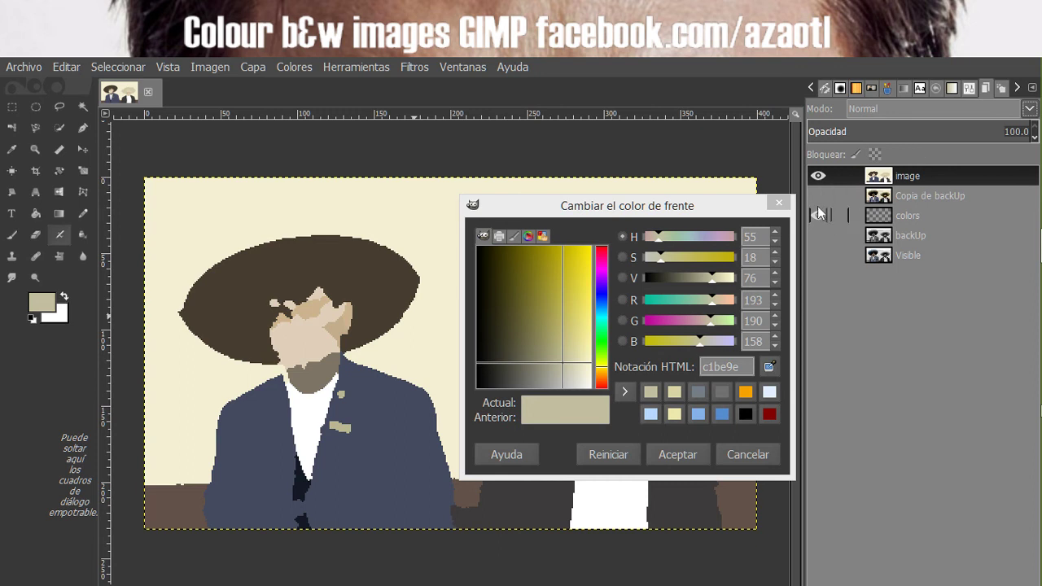
Show the backUp layer, try the Color mode on it, and return its mode to Normal.
{"action": "left_click", "coordinate": [818, 236]}
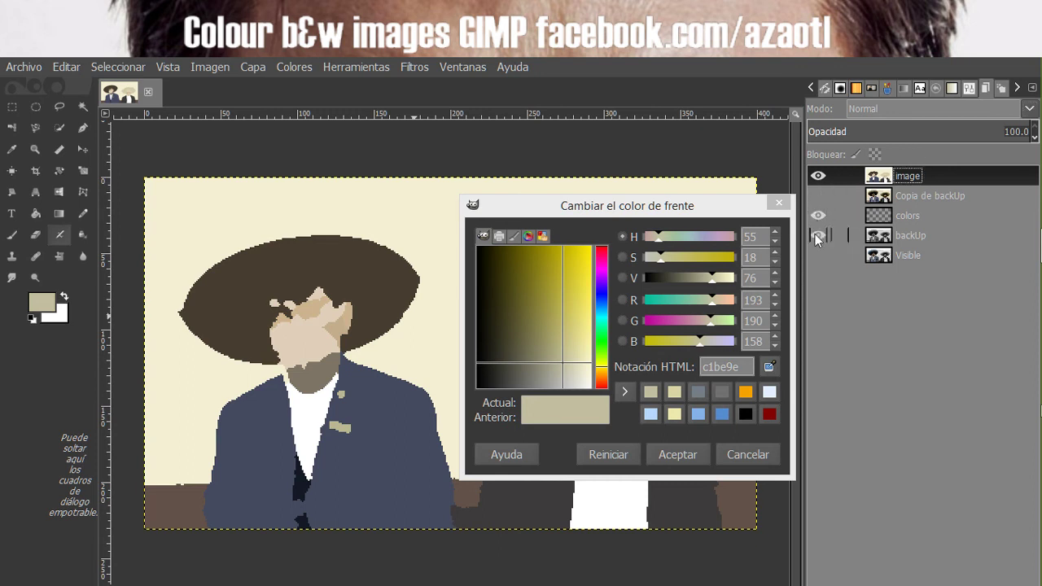
{"action": "left_click", "coordinate": [870, 237]}
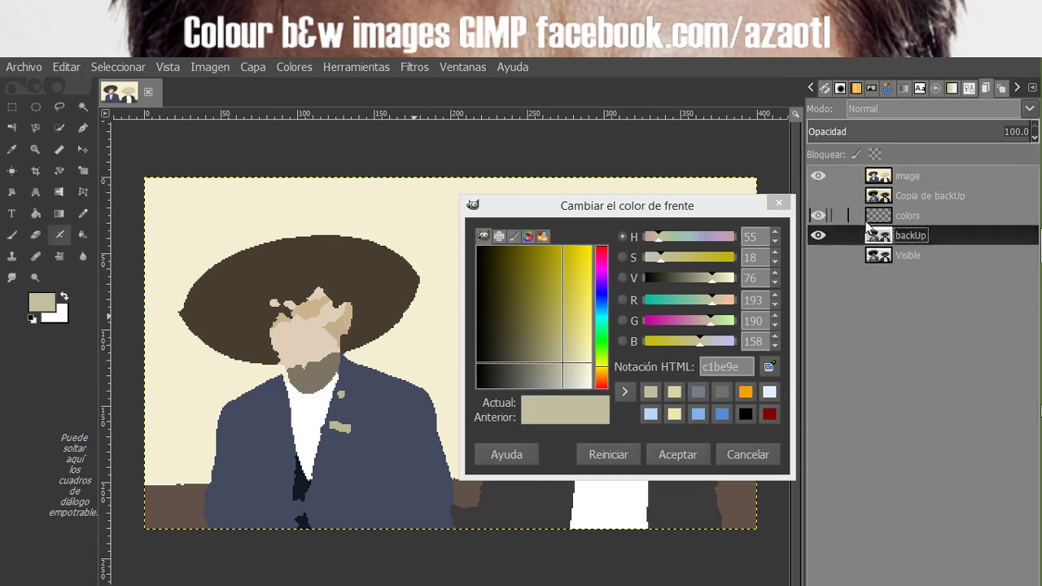
{"action": "left_click", "coordinate": [879, 108]}
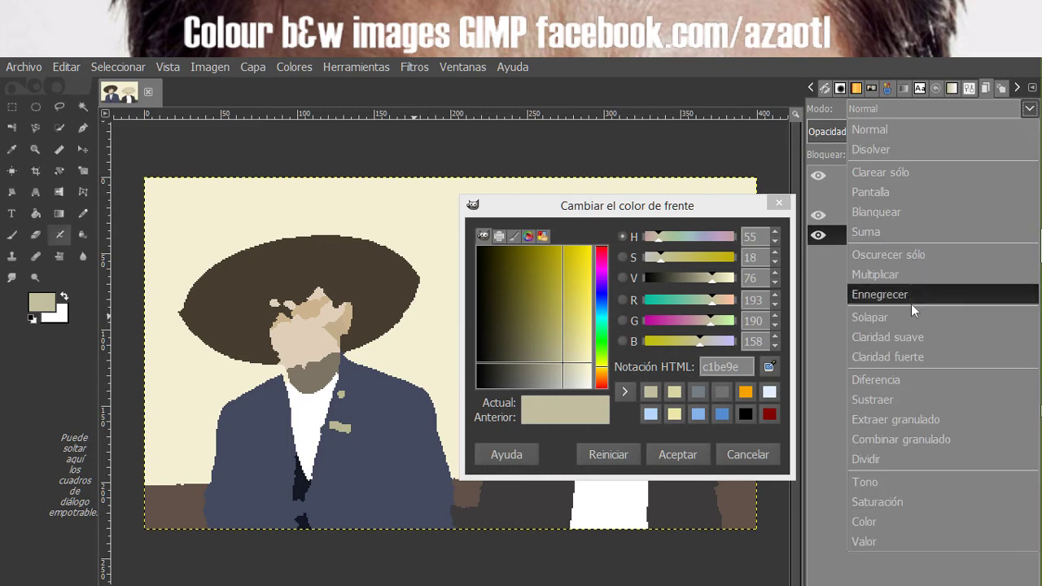
{"action": "left_click", "coordinate": [903, 520]}
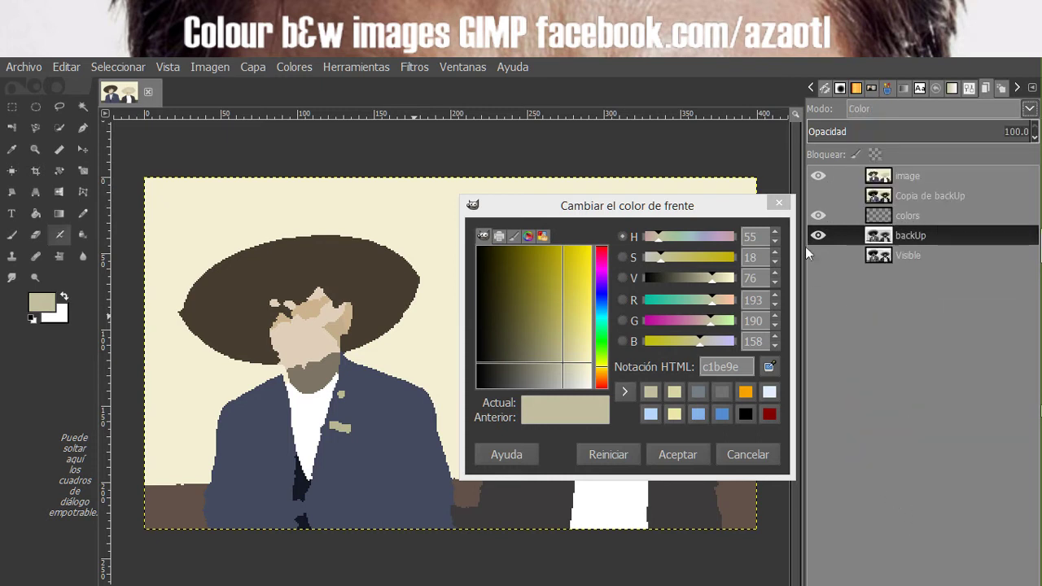
{"action": "left_click", "coordinate": [860, 112]}
{"action": "left_click", "coordinate": [864, 127]}
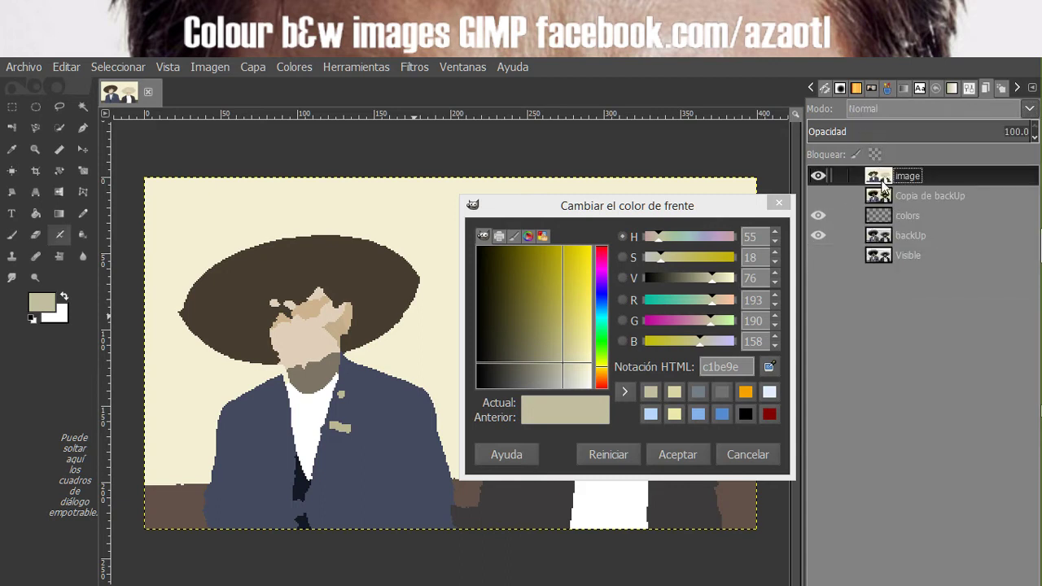
Set the image layer's mode to Color over the photograph, and hide the layer.
{"action": "left_click", "coordinate": [877, 108]}
{"action": "left_click", "coordinate": [864, 522]}
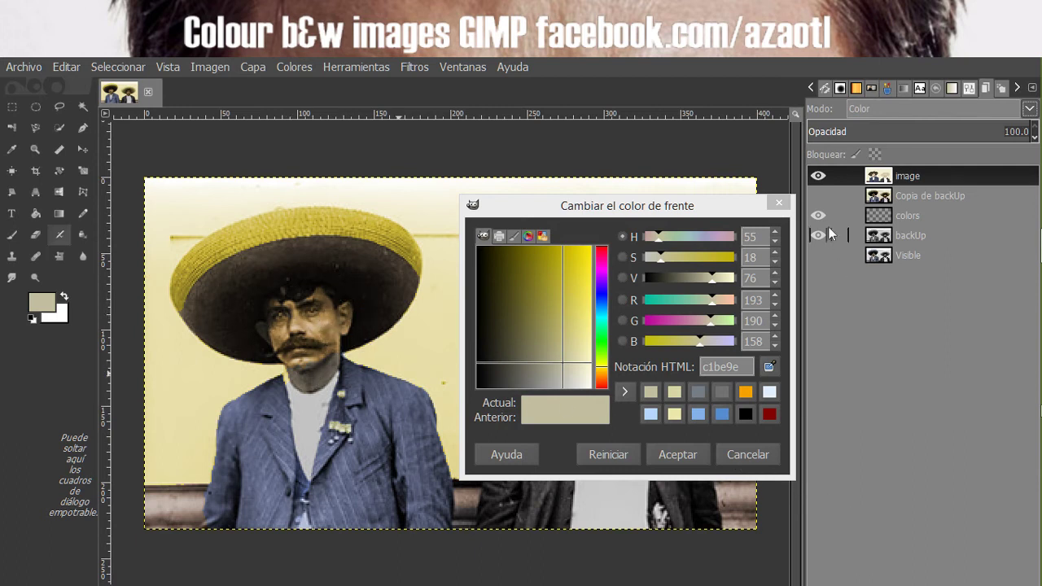
{"action": "left_click", "coordinate": [818, 176]}
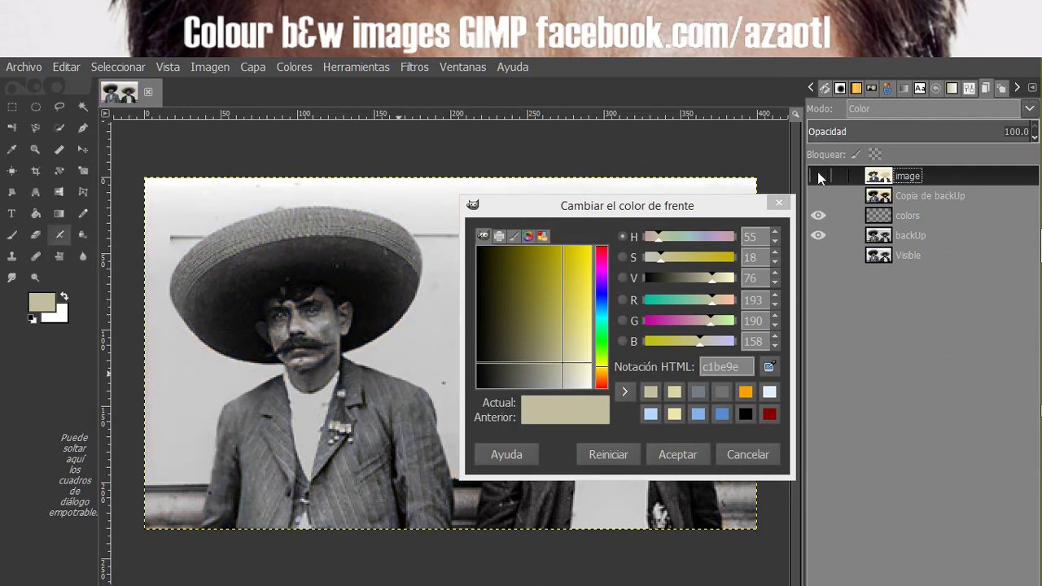
Airbrush the face of the man with the sombrero on the colors layer in ab937b, and set that layer's mode to Color.
{"action": "left_click", "coordinate": [894, 216]}
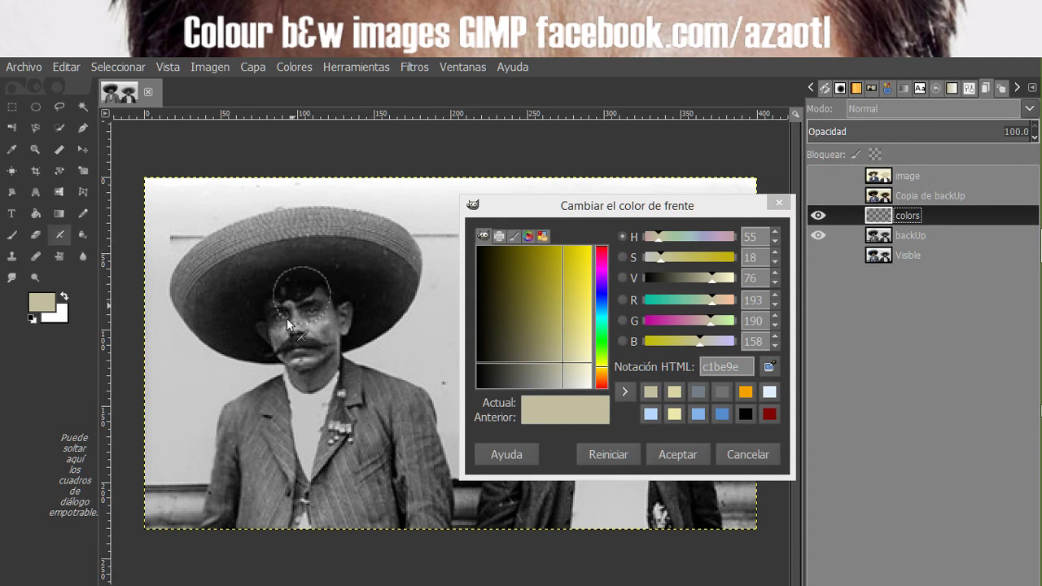
{"action": "left_click_drag", "start_coordinate": [603, 371], "coordinate": [553, 350]}
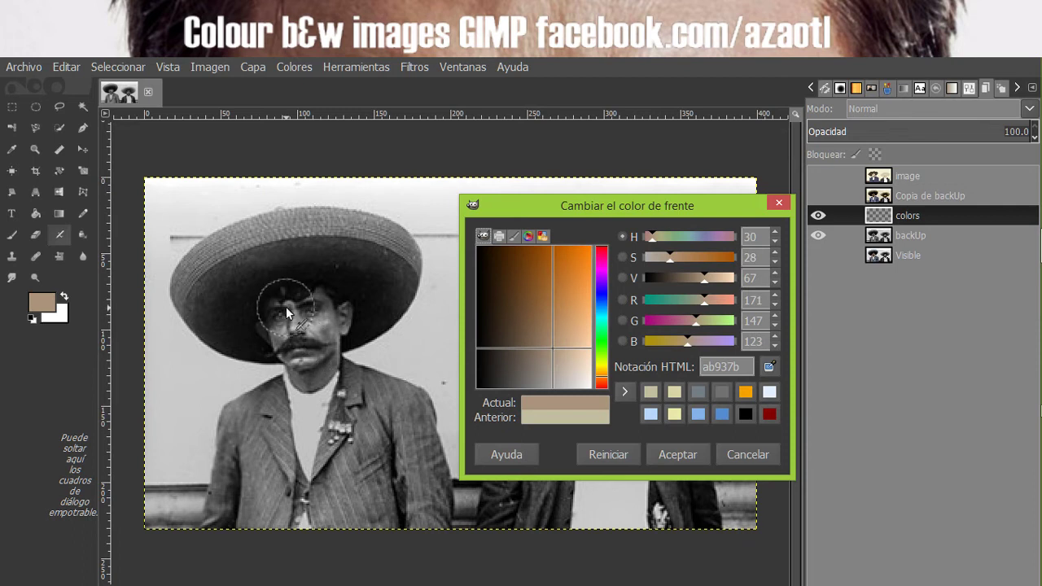
{"action": "mouse_move", "coordinate": [286, 306]}
{"action": "left_mouse_down"}
{"action": "mouse_move", "coordinate": [317, 336]}
{"action": "mouse_move", "coordinate": [316, 325]}
{"action": "mouse_move", "coordinate": [316, 347]}
{"action": "mouse_move", "coordinate": [319, 313]}
{"action": "mouse_move", "coordinate": [300, 333]}
{"action": "mouse_move", "coordinate": [310, 355]}
{"action": "mouse_move", "coordinate": [315, 332]}
{"action": "mouse_move", "coordinate": [281, 315]}
{"action": "mouse_move", "coordinate": [307, 375]}
{"action": "mouse_move", "coordinate": [324, 369]}
{"action": "mouse_move", "coordinate": [337, 317]}
{"action": "left_mouse_up"}
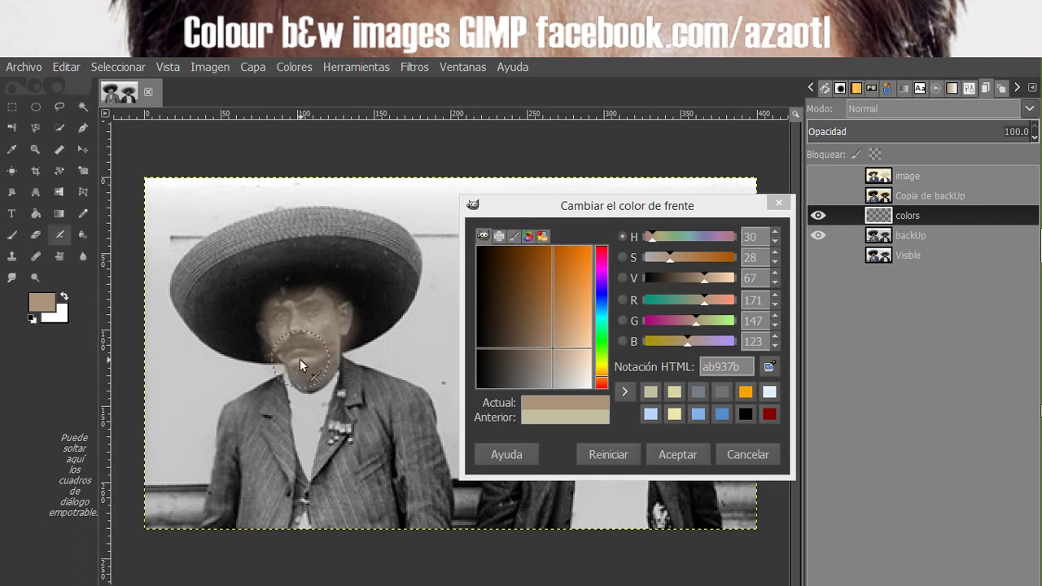
{"action": "mouse_move", "coordinate": [290, 370]}
{"action": "left_mouse_down"}
{"action": "mouse_move", "coordinate": [315, 382]}
{"action": "mouse_move", "coordinate": [316, 356]}
{"action": "left_mouse_up"}
{"action": "left_click", "coordinate": [909, 107]}
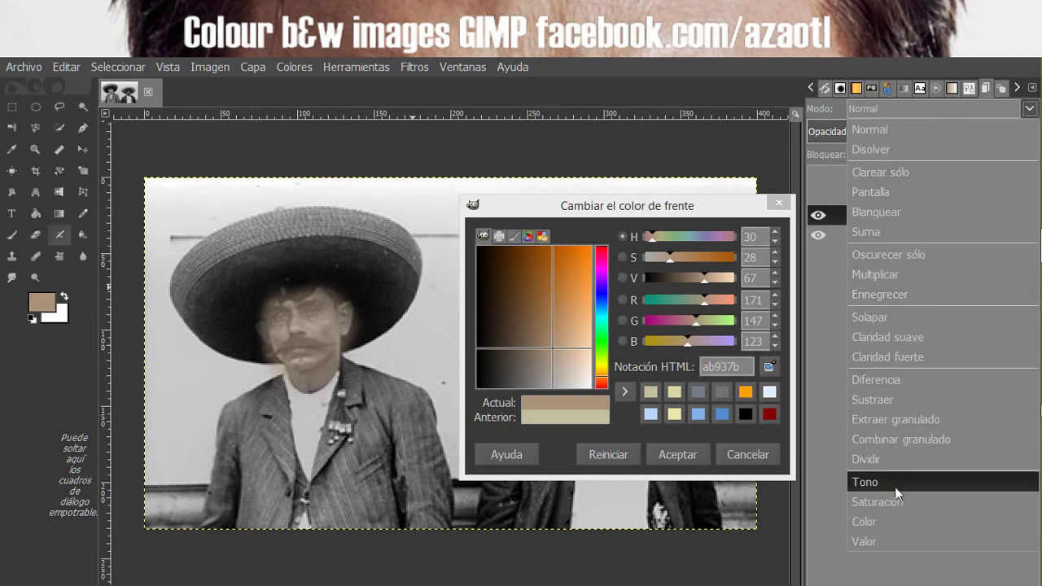
{"action": "left_click", "coordinate": [922, 520]}
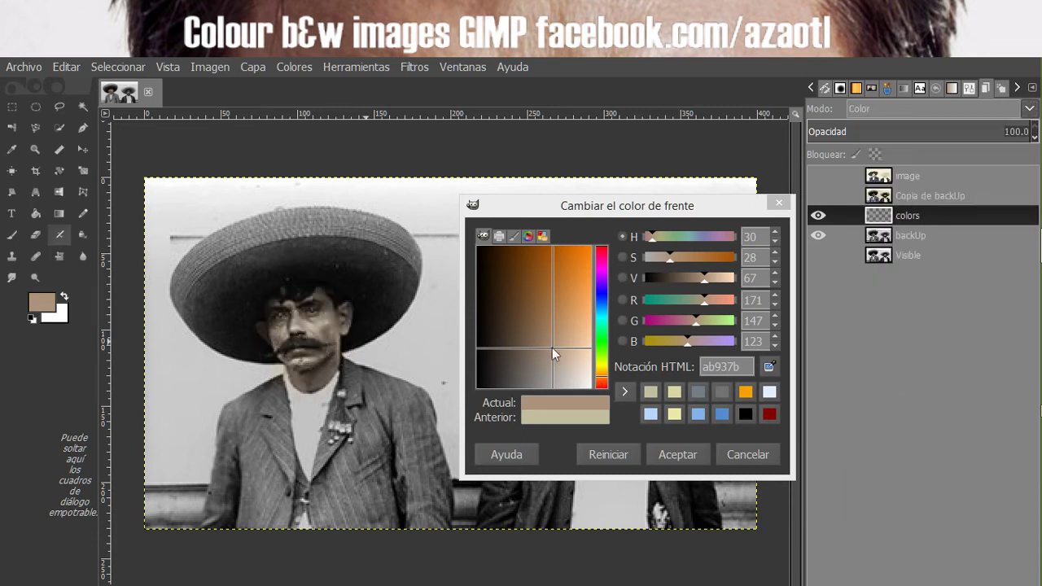
Airbrush the same man's face with the brown 8e7053, and repaint it with the lighter skin tone c19d82.
{"action": "left_click", "coordinate": [540, 329]}
{"action": "mouse_move", "coordinate": [321, 324]}
{"action": "left_mouse_down"}
{"action": "mouse_move", "coordinate": [313, 352]}
{"action": "mouse_move", "coordinate": [325, 322]}
{"action": "mouse_move", "coordinate": [282, 320]}
{"action": "mouse_move", "coordinate": [337, 336]}
{"action": "mouse_move", "coordinate": [293, 356]}
{"action": "mouse_move", "coordinate": [333, 324]}
{"action": "mouse_move", "coordinate": [293, 334]}
{"action": "mouse_move", "coordinate": [284, 325]}
{"action": "mouse_move", "coordinate": [337, 332]}
{"action": "left_mouse_up"}
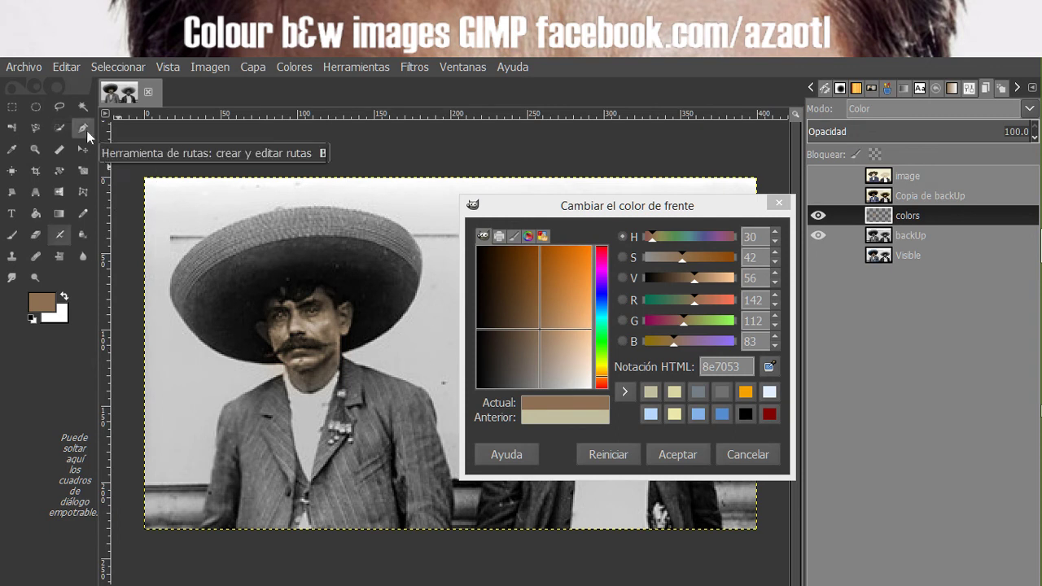
{"action": "left_click", "coordinate": [604, 378]}
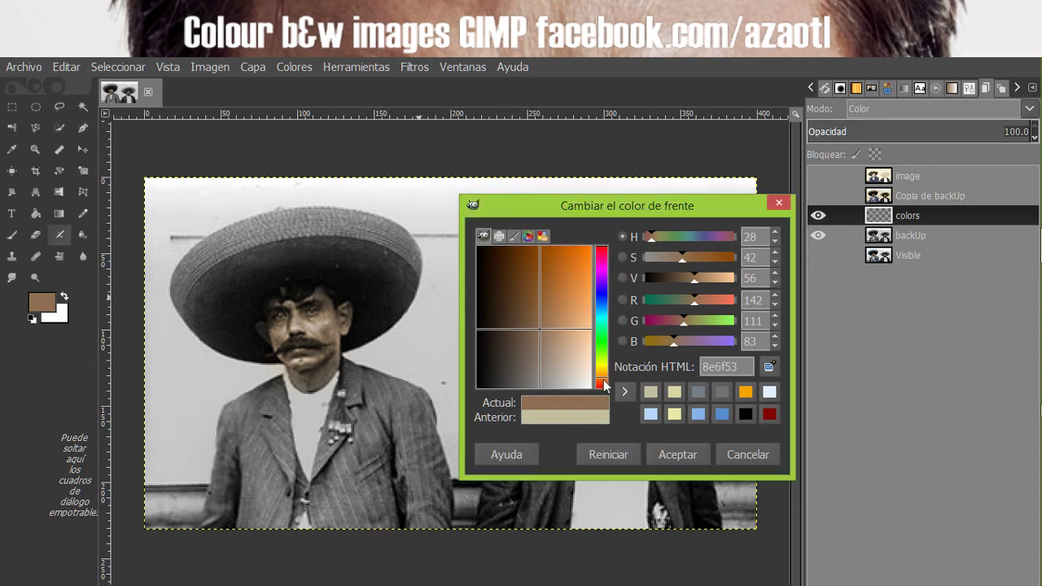
{"action": "left_click_drag", "start_coordinate": [604, 381], "coordinate": [603, 378]}
{"action": "left_click", "coordinate": [564, 342]}
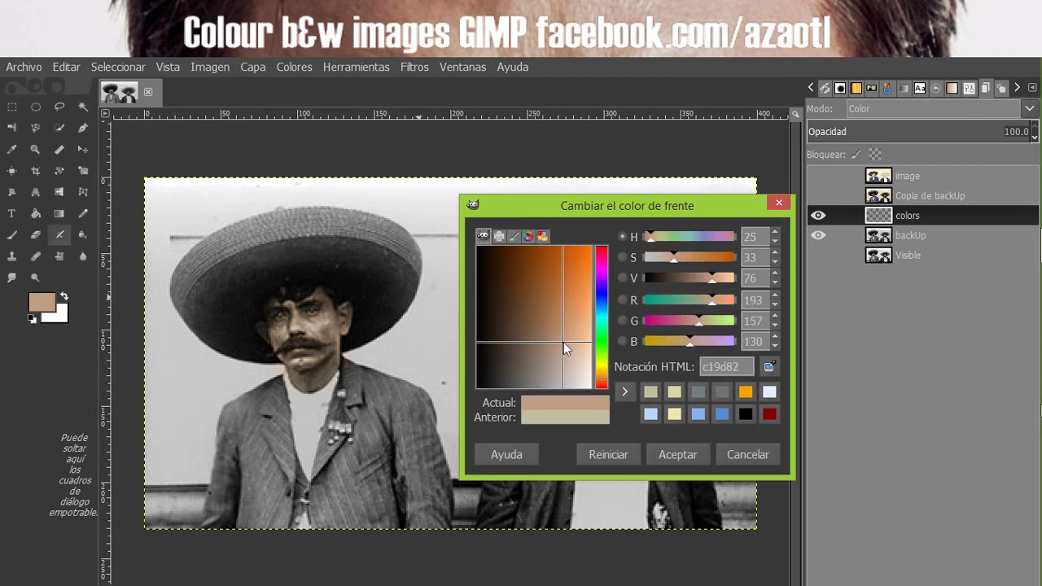
{"action": "mouse_move", "coordinate": [305, 321]}
{"action": "left_mouse_down"}
{"action": "mouse_move", "coordinate": [280, 316]}
{"action": "mouse_move", "coordinate": [320, 312]}
{"action": "mouse_move", "coordinate": [359, 334]}
{"action": "left_mouse_up"}
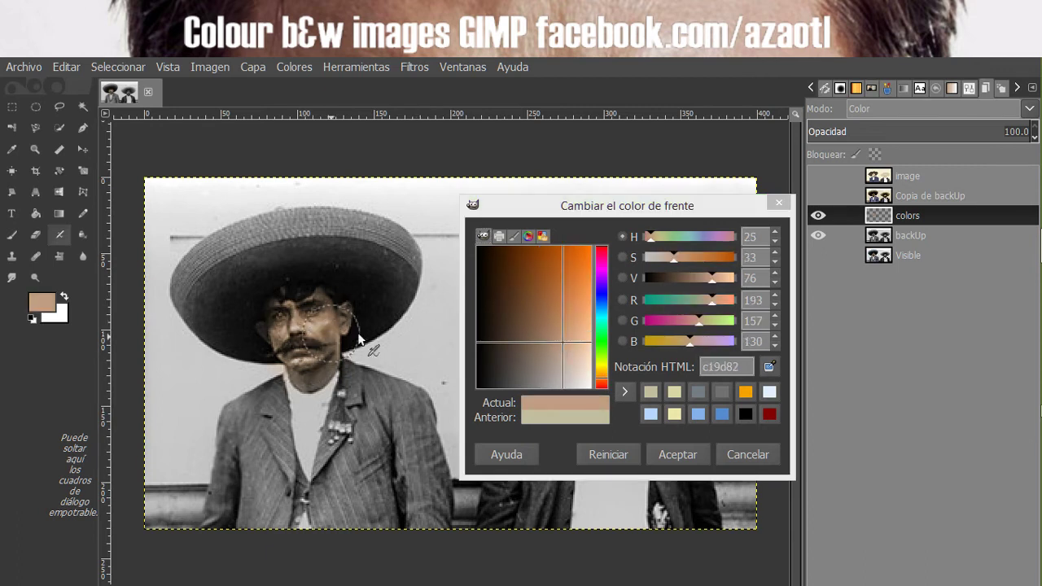
Shift the foreground colour to the yellowish tone c1b082 and airbrush it over the face.
{"action": "left_click", "coordinate": [601, 373]}
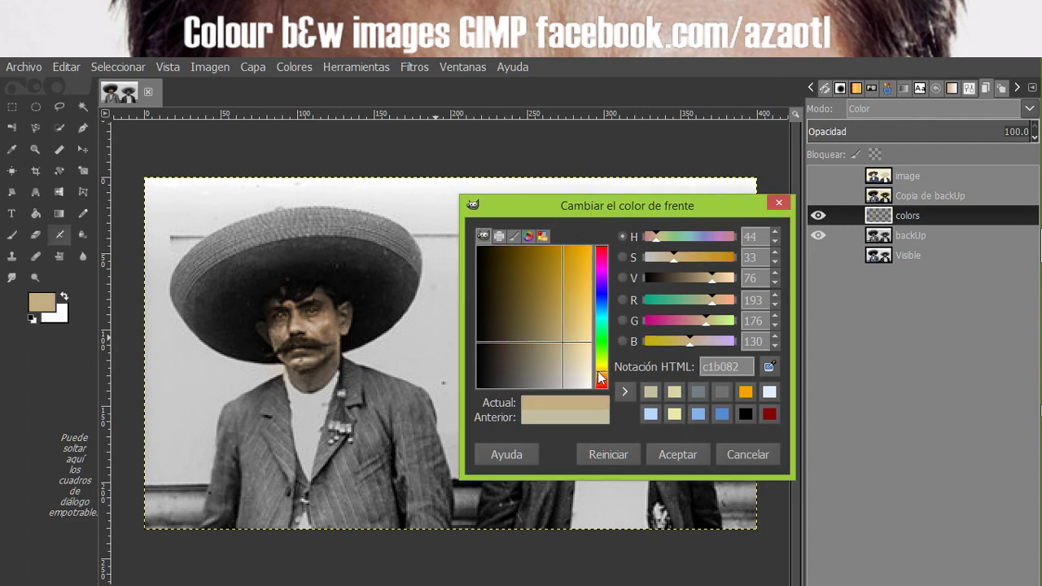
{"action": "left_click", "coordinate": [298, 311]}
{"action": "mouse_move", "coordinate": [327, 315]}
{"action": "left_mouse_down"}
{"action": "mouse_move", "coordinate": [281, 327]}
{"action": "mouse_move", "coordinate": [311, 349]}
{"action": "left_mouse_up"}
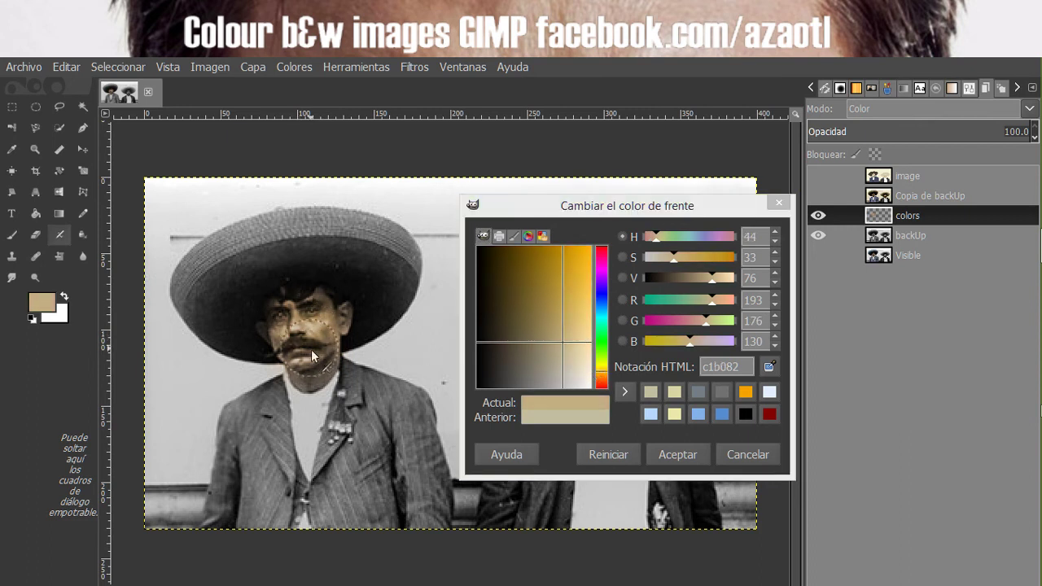
Airbrush the face with the pale tone cbc6ba, and repaint it with the neutral gray 646464.
{"action": "left_click", "coordinate": [567, 376]}
{"action": "left_click_drag", "start_coordinate": [296, 318], "coordinate": [310, 311]}
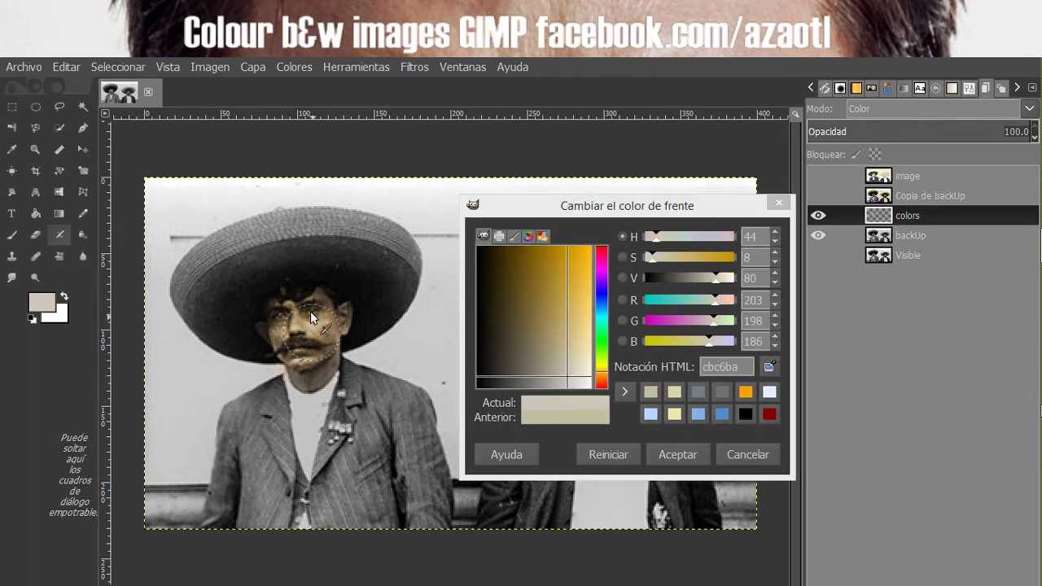
{"action": "left_click", "coordinate": [522, 388]}
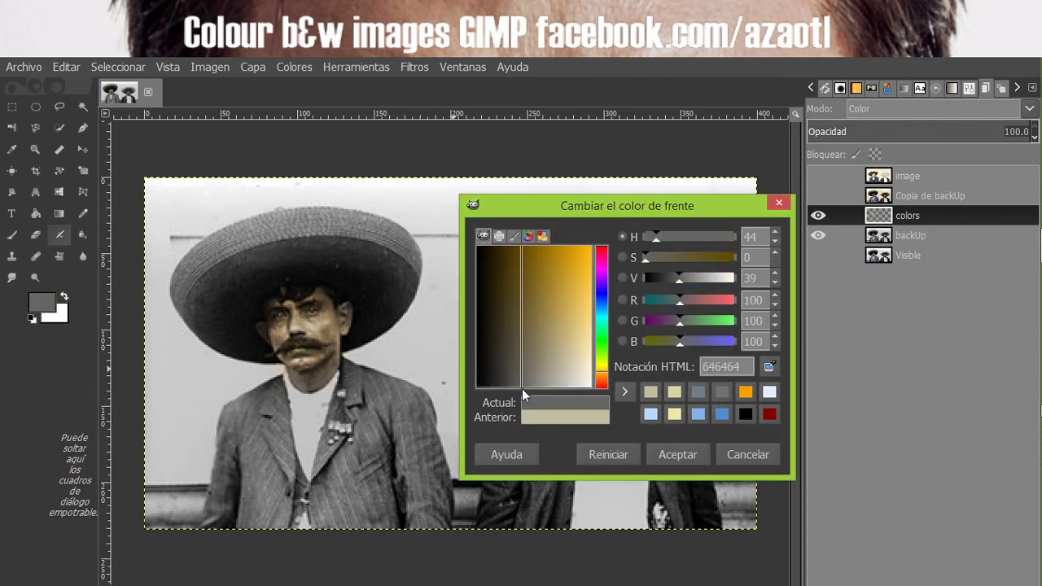
{"action": "mouse_move", "coordinate": [278, 313]}
{"action": "left_mouse_down"}
{"action": "mouse_move", "coordinate": [317, 319]}
{"action": "mouse_move", "coordinate": [320, 304]}
{"action": "mouse_move", "coordinate": [328, 338]}
{"action": "mouse_move", "coordinate": [293, 331]}
{"action": "mouse_move", "coordinate": [281, 344]}
{"action": "mouse_move", "coordinate": [304, 335]}
{"action": "left_mouse_up"}
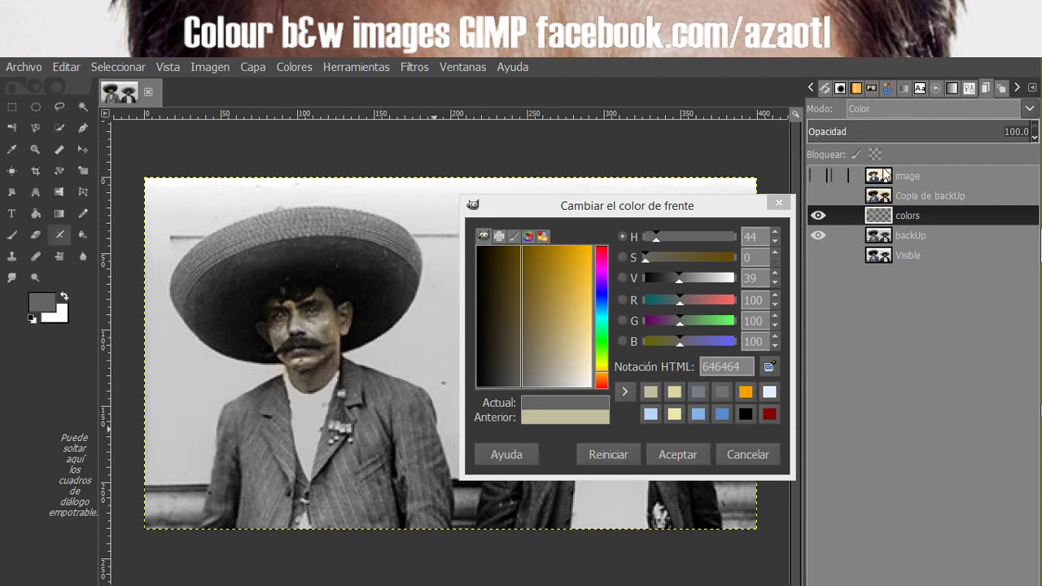
Lower the airbrush opacity to 35.3 and paint the face with the skin tone b38a66.
{"action": "left_click", "coordinate": [974, 89]}
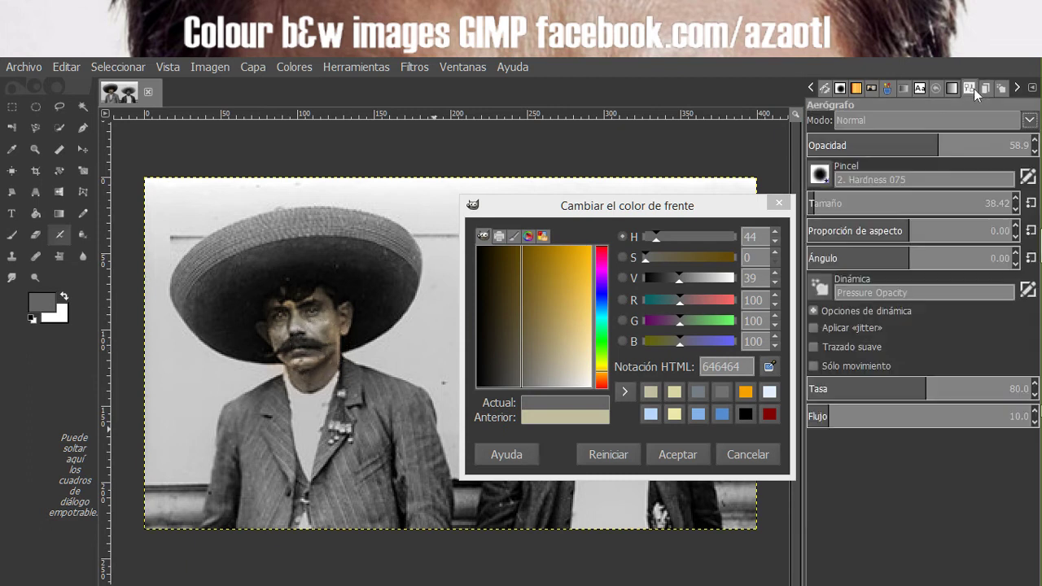
{"action": "left_click_drag", "start_coordinate": [928, 151], "coordinate": [879, 149]}
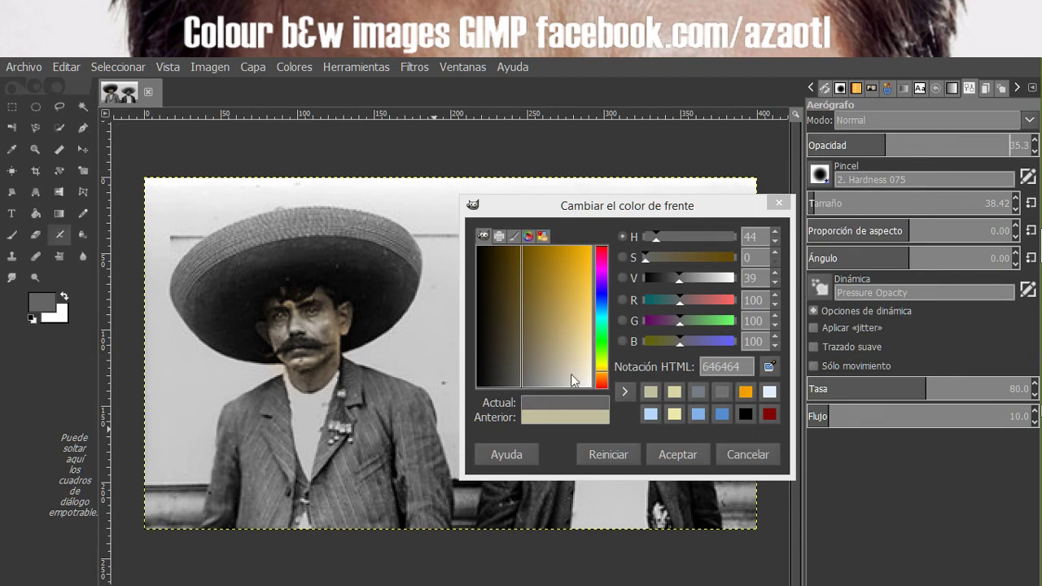
{"action": "left_click", "coordinate": [534, 304]}
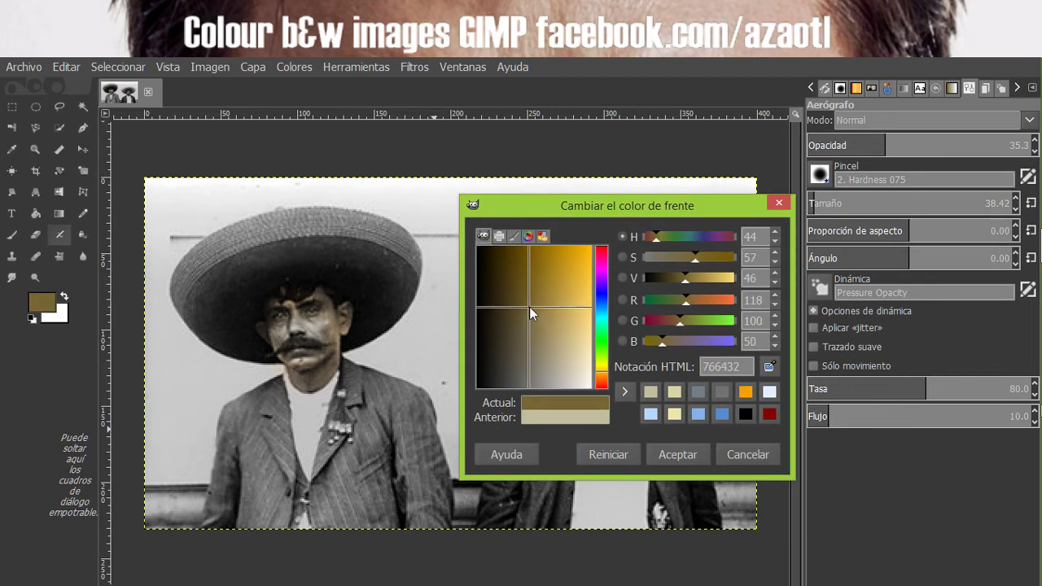
{"action": "mouse_move", "coordinate": [529, 307]}
{"action": "left_mouse_down"}
{"action": "mouse_move", "coordinate": [548, 358]}
{"action": "mouse_move", "coordinate": [602, 378]}
{"action": "mouse_move", "coordinate": [557, 328]}
{"action": "left_mouse_up"}
{"action": "left_click", "coordinate": [567, 353]}
{"action": "mouse_move", "coordinate": [299, 320]}
{"action": "left_mouse_down"}
{"action": "mouse_move", "coordinate": [295, 308]}
{"action": "mouse_move", "coordinate": [307, 342]}
{"action": "mouse_move", "coordinate": [285, 317]}
{"action": "mouse_move", "coordinate": [317, 289]}
{"action": "mouse_move", "coordinate": [319, 335]}
{"action": "left_mouse_up"}
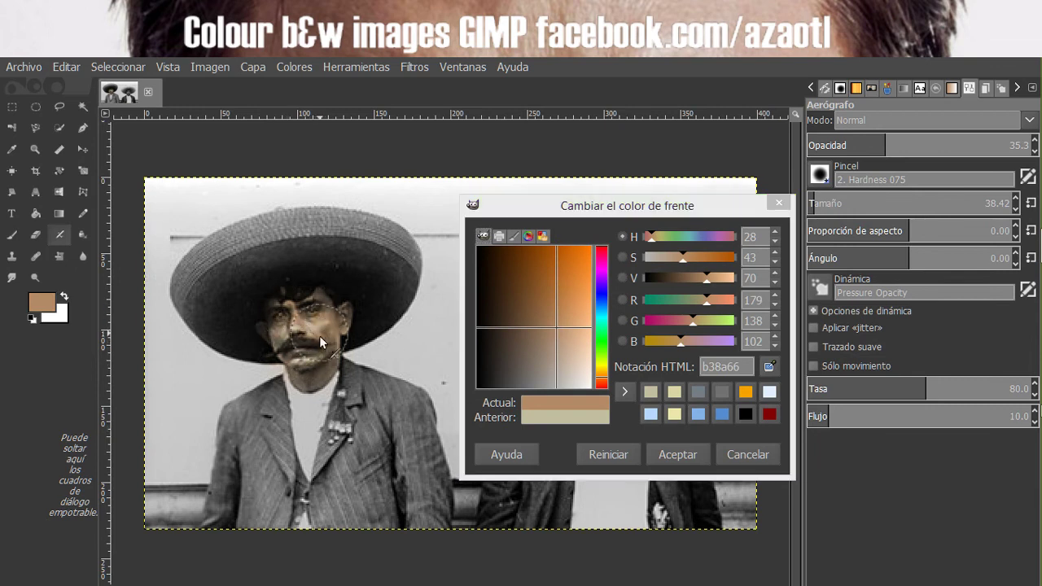
Change the foreground colour to the reddish tone b37366 and airbrush the face and neck with it.
{"action": "left_click", "coordinate": [604, 385]}
{"action": "left_click", "coordinate": [603, 386]}
{"action": "mouse_move", "coordinate": [306, 306]}
{"action": "left_mouse_down"}
{"action": "mouse_move", "coordinate": [283, 313]}
{"action": "mouse_move", "coordinate": [327, 316]}
{"action": "mouse_move", "coordinate": [302, 334]}
{"action": "mouse_move", "coordinate": [275, 326]}
{"action": "mouse_move", "coordinate": [320, 389]}
{"action": "left_mouse_up"}
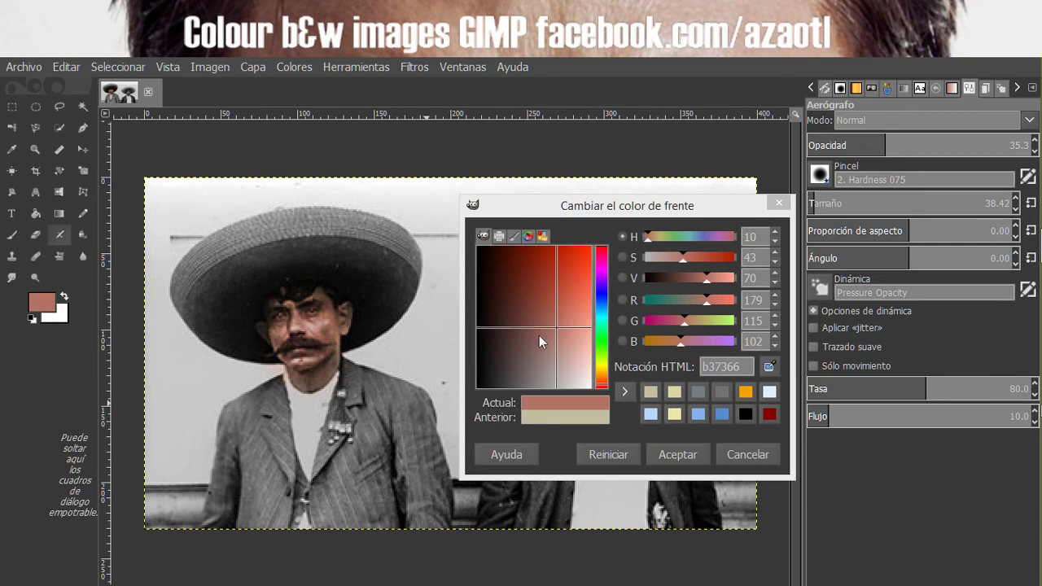
Set the foreground colour to the light tan skin tone d0a98c.
{"action": "mouse_move", "coordinate": [563, 346]}
{"action": "left_mouse_down"}
{"action": "mouse_move", "coordinate": [564, 358]}
{"action": "mouse_move", "coordinate": [563, 347]}
{"action": "left_mouse_up"}
{"action": "left_click_drag", "start_coordinate": [596, 391], "coordinate": [603, 378]}
{"action": "left_click_drag", "start_coordinate": [570, 340], "coordinate": [570, 342]}
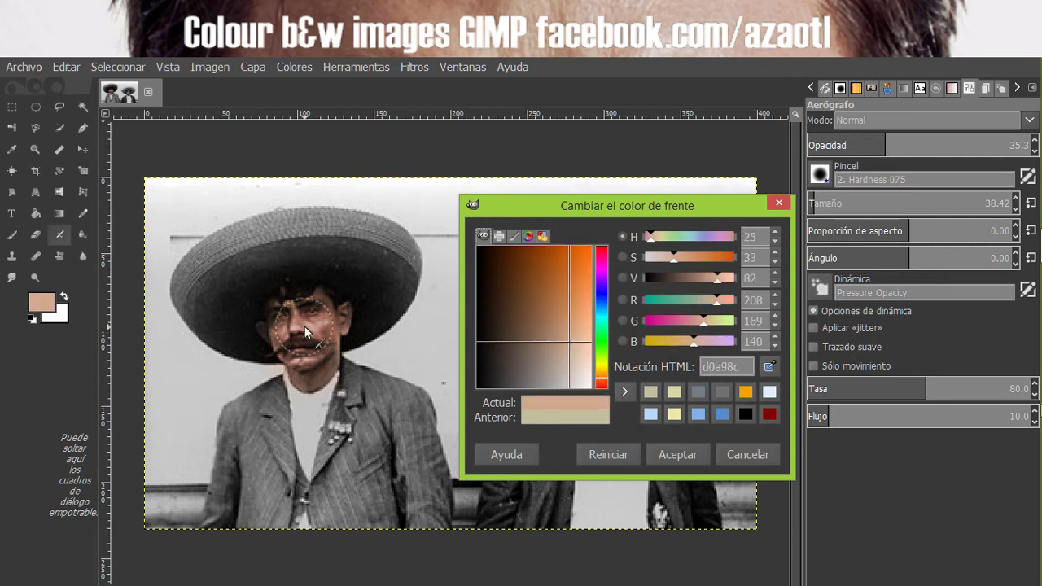
Reduce the airbrush size to 15.42 and paint the tan tone over the man's nose, mouth and chin.
{"action": "left_click", "coordinate": [1016, 210]}
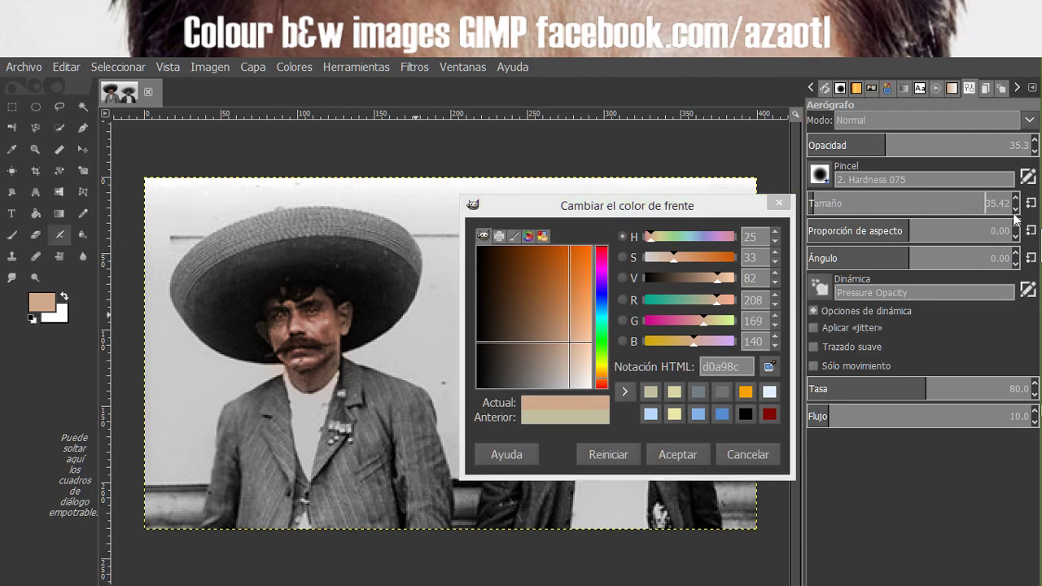
{"action": "left_click", "coordinate": [1015, 211]}
{"action": "left_click", "coordinate": [1016, 198]}
{"action": "scroll", "coordinate": [297, 320], "scroll_direction": "up", "scroll_amount": 2}
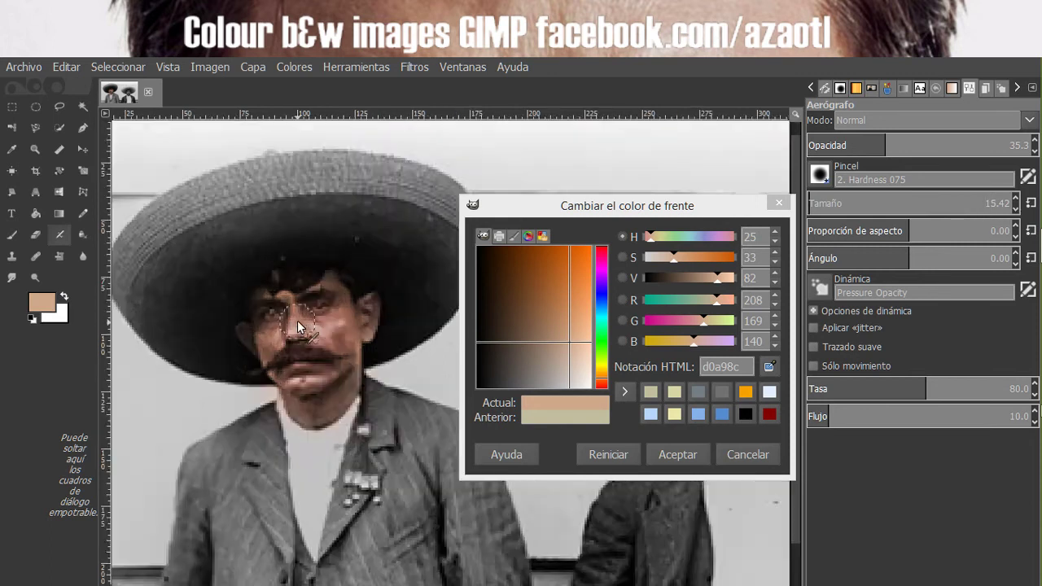
{"action": "mouse_move", "coordinate": [302, 337]}
{"action": "left_mouse_down"}
{"action": "mouse_move", "coordinate": [337, 319]}
{"action": "mouse_move", "coordinate": [348, 322]}
{"action": "mouse_move", "coordinate": [351, 348]}
{"action": "mouse_move", "coordinate": [260, 374]}
{"action": "mouse_move", "coordinate": [262, 337]}
{"action": "mouse_move", "coordinate": [281, 325]}
{"action": "mouse_move", "coordinate": [336, 353]}
{"action": "mouse_move", "coordinate": [343, 365]}
{"action": "mouse_move", "coordinate": [319, 382]}
{"action": "left_mouse_up"}
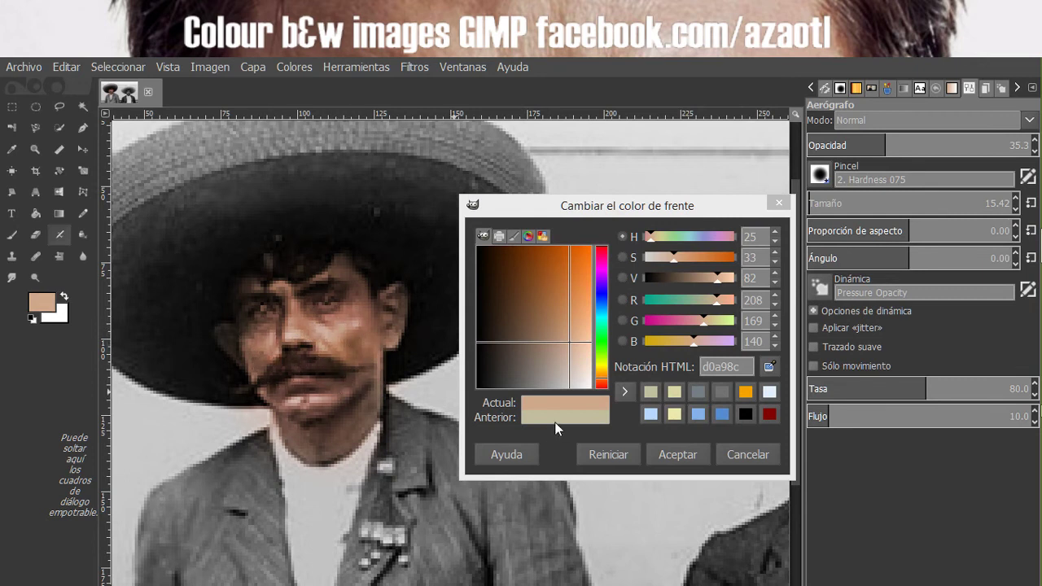
Airbrush the face with light grey bab4b0, and shade the neck and hairline with darker grey 585858.
{"action": "left_click", "coordinate": [560, 380]}
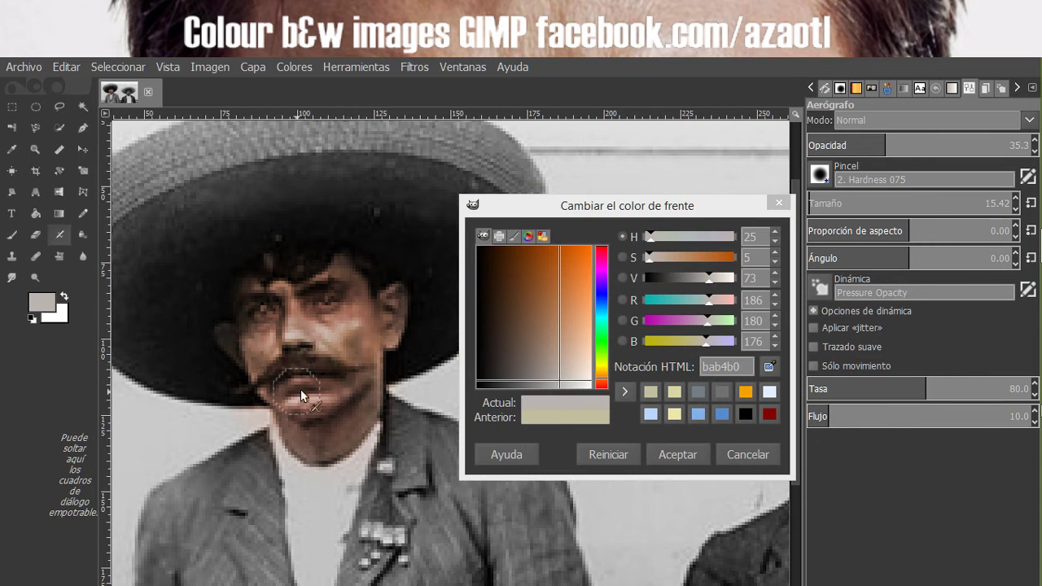
{"action": "left_click", "coordinate": [517, 381]}
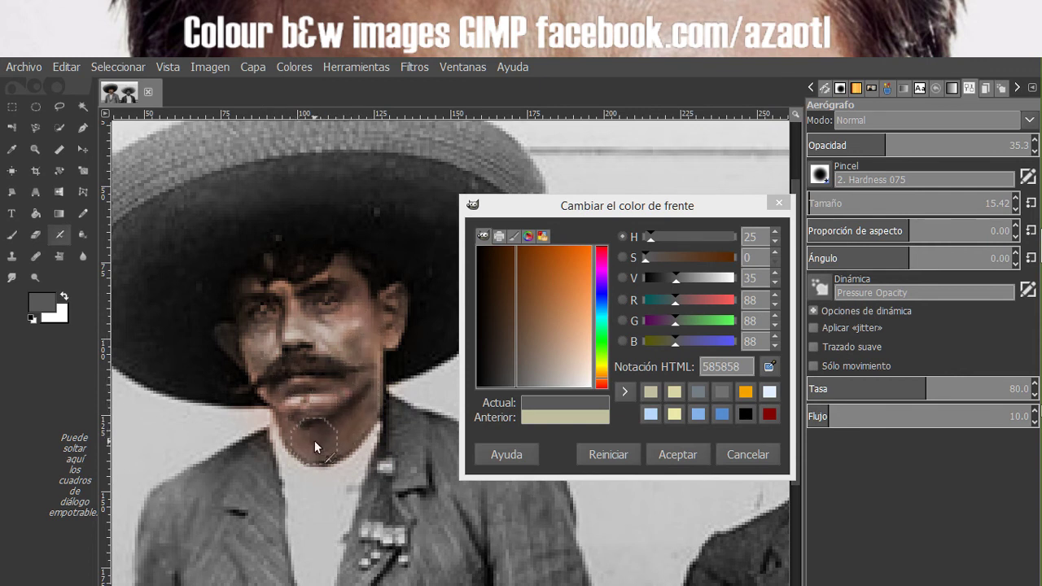
{"action": "left_click", "coordinate": [289, 263]}
Airbrush the forehead, nose and cheek with the beige tones cdb4a2 and cdc1a2.
{"action": "left_click", "coordinate": [569, 359]}
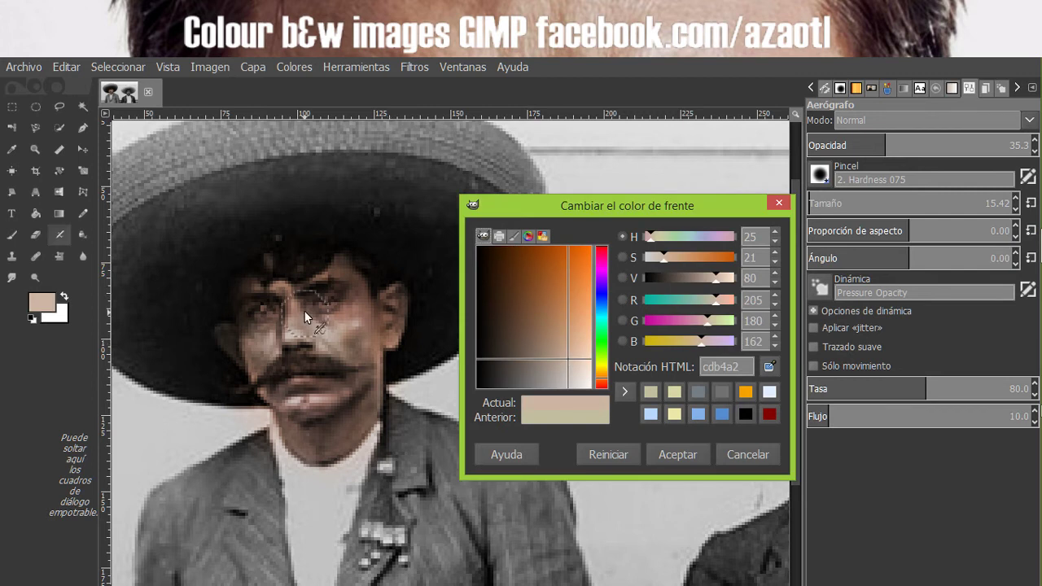
{"action": "left_click", "coordinate": [282, 291]}
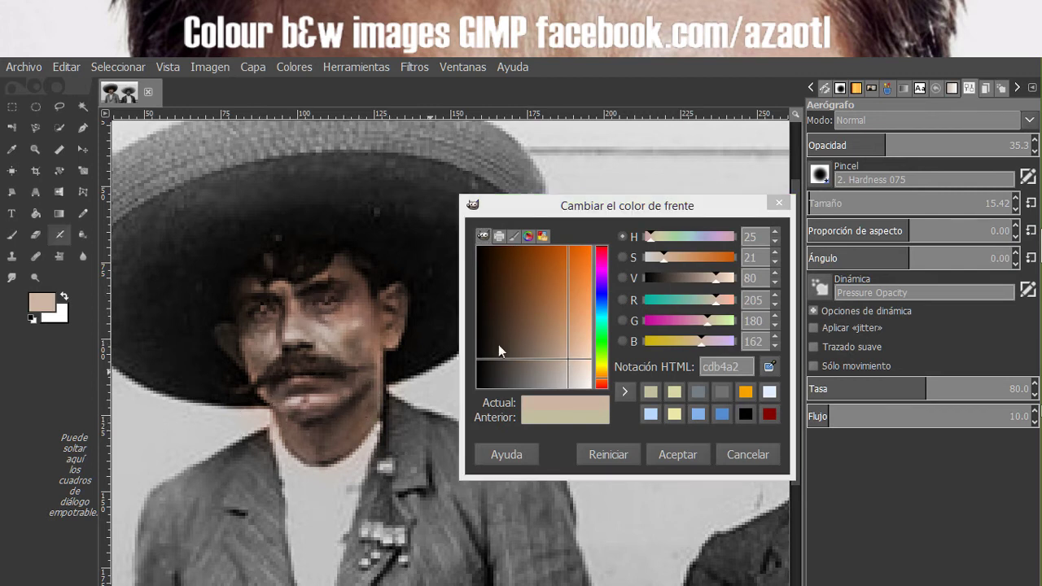
{"action": "left_click", "coordinate": [602, 372]}
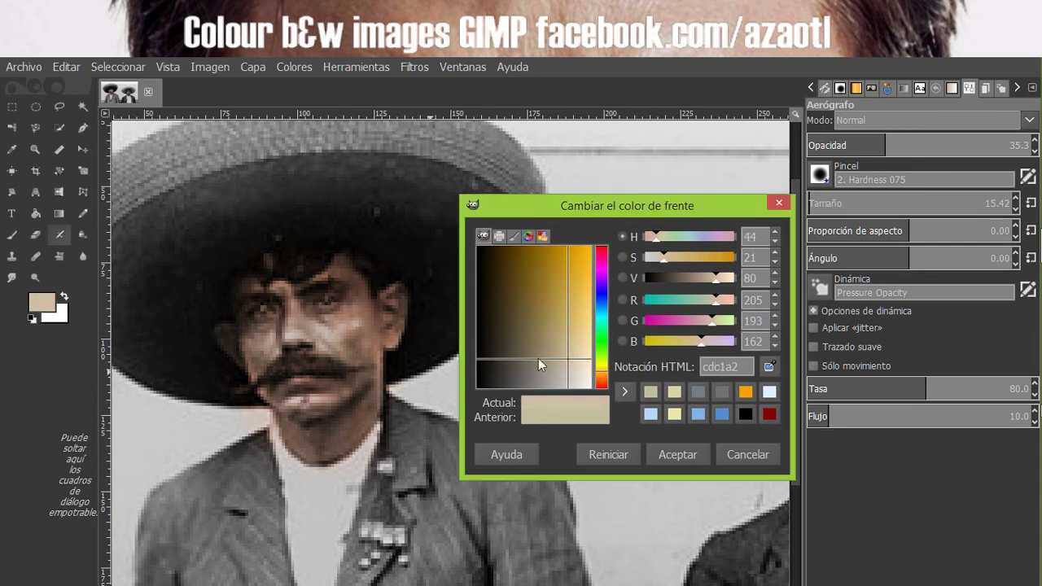
{"action": "left_click", "coordinate": [346, 308]}
{"action": "mouse_move", "coordinate": [346, 308]}
{"action": "left_mouse_down"}
{"action": "mouse_move", "coordinate": [284, 329]}
{"action": "mouse_move", "coordinate": [257, 366]}
{"action": "mouse_move", "coordinate": [315, 422]}
{"action": "mouse_move", "coordinate": [355, 338]}
{"action": "mouse_move", "coordinate": [348, 409]}
{"action": "mouse_move", "coordinate": [290, 417]}
{"action": "mouse_move", "coordinate": [299, 389]}
{"action": "mouse_move", "coordinate": [353, 370]}
{"action": "left_mouse_up"}
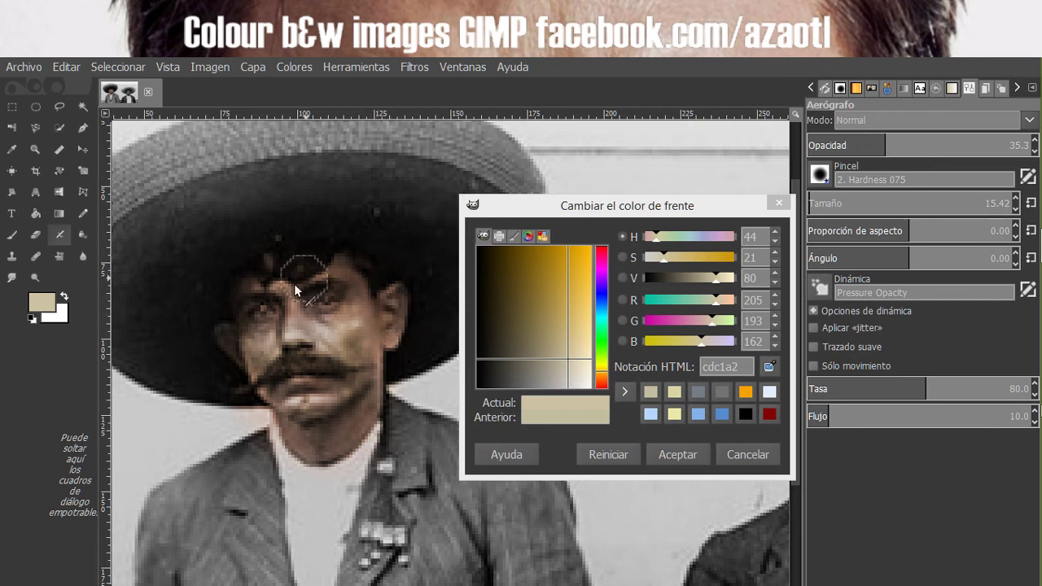
{"action": "mouse_move", "coordinate": [294, 284]}
{"action": "left_mouse_down"}
{"action": "mouse_move", "coordinate": [256, 334]}
{"action": "mouse_move", "coordinate": [273, 363]}
{"action": "mouse_move", "coordinate": [320, 303]}
{"action": "mouse_move", "coordinate": [342, 328]}
{"action": "mouse_move", "coordinate": [344, 361]}
{"action": "left_mouse_up"}
Airbrush the moustache in black 000000 with the brush size reduced to 10.42.
{"action": "left_click", "coordinate": [492, 248]}
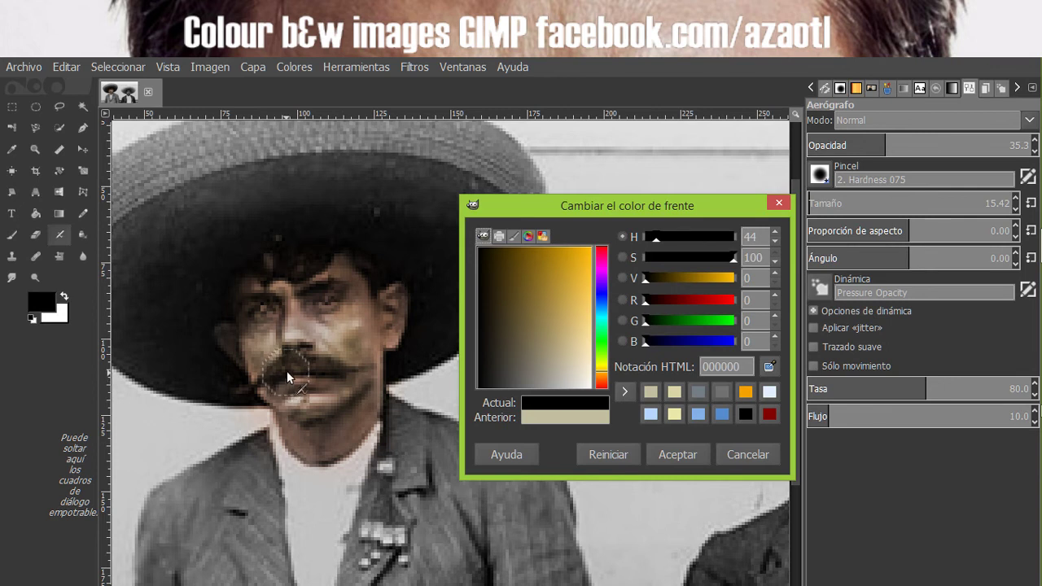
{"action": "left_click", "coordinate": [1016, 210]}
{"action": "left_click", "coordinate": [1016, 209]}
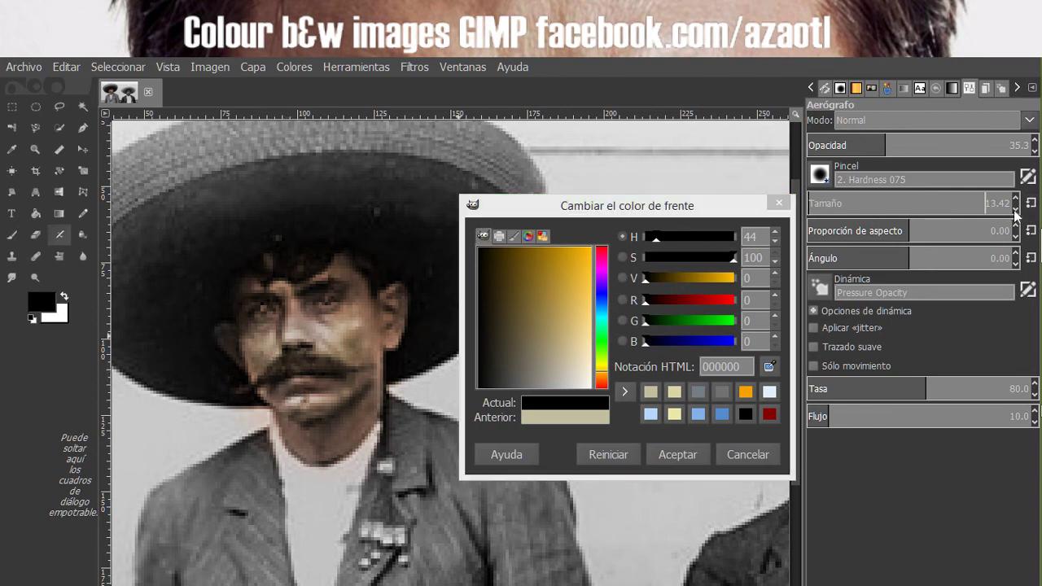
{"action": "left_click", "coordinate": [1016, 214]}
{"action": "left_click", "coordinate": [1015, 213]}
{"action": "left_click", "coordinate": [1016, 213]}
{"action": "left_click", "coordinate": [1016, 214]}
{"action": "left_click", "coordinate": [1016, 213]}
{"action": "left_click", "coordinate": [1016, 203]}
{"action": "left_click", "coordinate": [1016, 202]}
{"action": "left_click", "coordinate": [1017, 203]}
{"action": "left_click", "coordinate": [1016, 202]}
{"action": "mouse_move", "coordinate": [273, 376]}
{"action": "left_mouse_down"}
{"action": "mouse_move", "coordinate": [298, 361]}
{"action": "mouse_move", "coordinate": [278, 365]}
{"action": "mouse_move", "coordinate": [342, 363]}
{"action": "left_mouse_up"}
Airbrush the man's eyes with light grey e0e0e0 highlights and dark grey 313131 shading.
{"action": "left_click", "coordinate": [581, 392]}
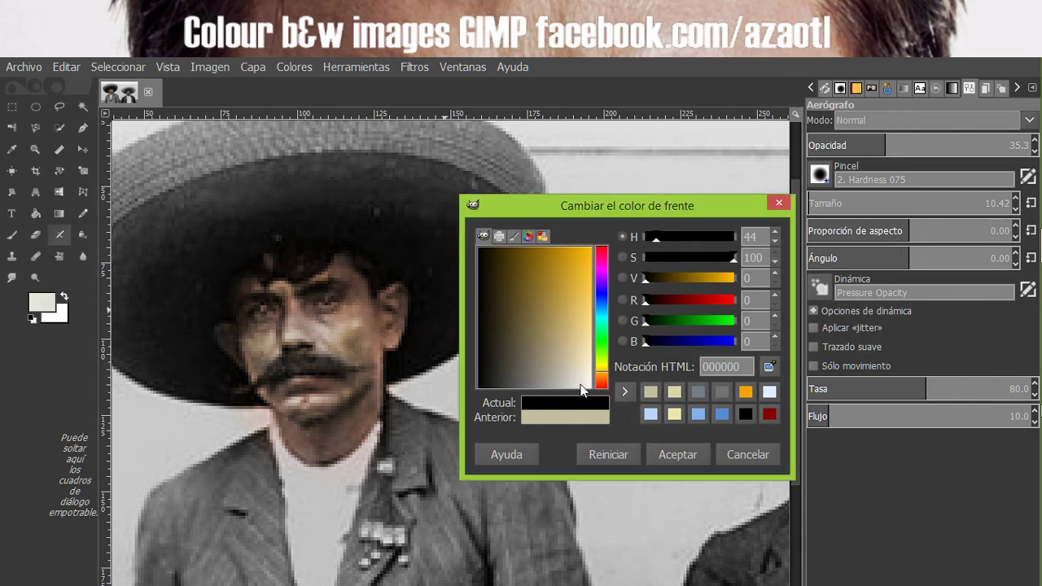
{"action": "left_click_drag", "start_coordinate": [580, 390], "coordinate": [576, 389]}
{"action": "left_click", "coordinate": [333, 291]}
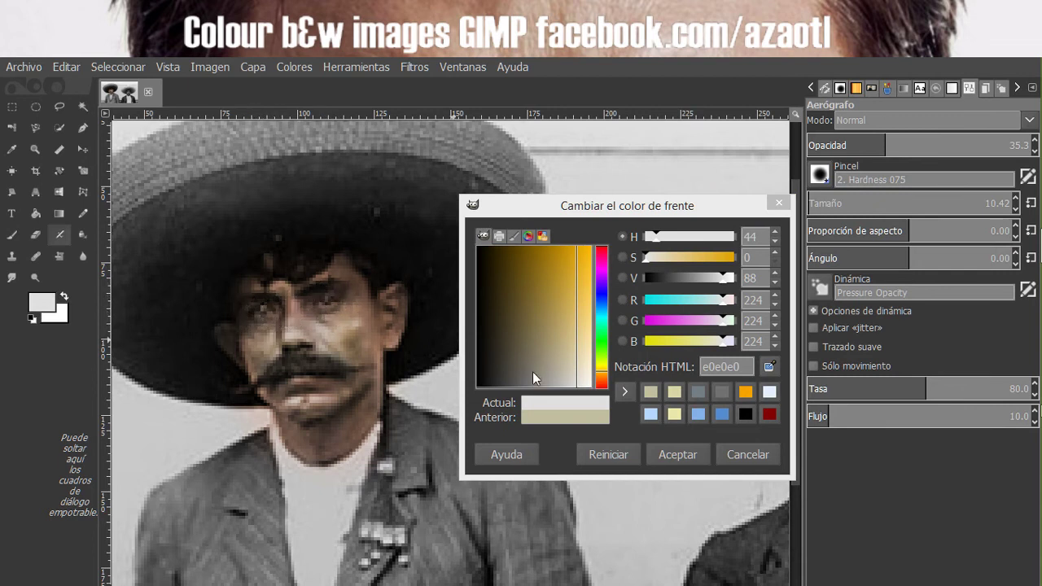
{"action": "left_click_drag", "start_coordinate": [533, 376], "coordinate": [500, 395]}
{"action": "left_click", "coordinate": [251, 317]}
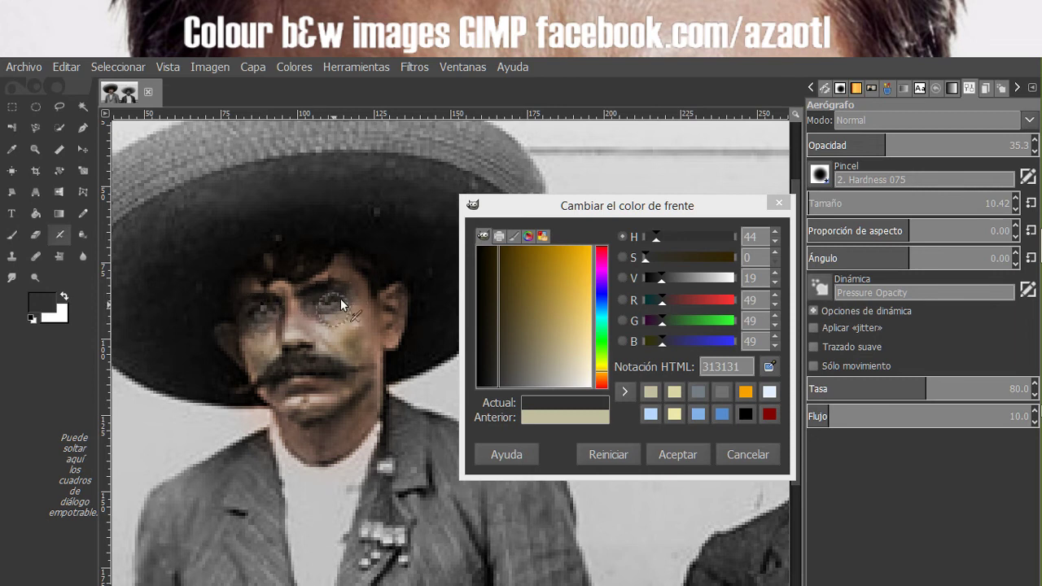
{"action": "left_click_drag", "start_coordinate": [340, 298], "coordinate": [319, 311]}
Airbrush the skin around both eyes with the muted tan a79b7a.
{"action": "left_click_drag", "start_coordinate": [545, 355], "coordinate": [552, 351]}
{"action": "mouse_move", "coordinate": [343, 287]}
{"action": "left_mouse_down"}
{"action": "mouse_move", "coordinate": [315, 317]}
{"action": "mouse_move", "coordinate": [353, 293]}
{"action": "left_mouse_up"}
{"action": "mouse_move", "coordinate": [272, 294]}
{"action": "left_mouse_down"}
{"action": "mouse_move", "coordinate": [258, 306]}
{"action": "mouse_move", "coordinate": [267, 321]}
{"action": "left_mouse_up"}
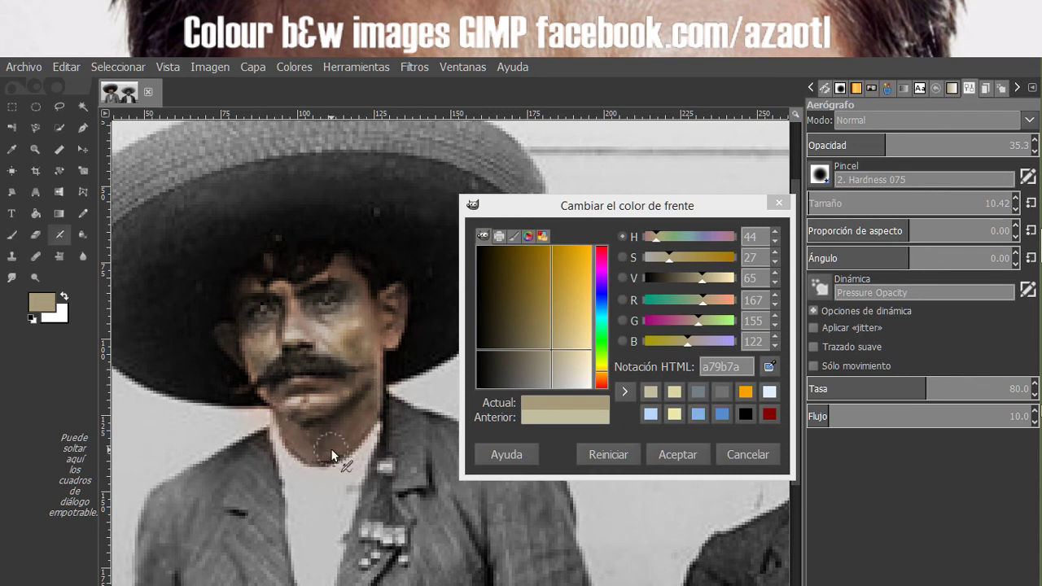
Airbrush the face with the lighter tan c6b68c and shade it with the dark grey 666561.
{"action": "scroll", "coordinate": [331, 455], "scroll_direction": "down", "scroll_amount": 2}
{"action": "scroll", "coordinate": [333, 403], "scroll_direction": "down", "scroll_amount": 1}
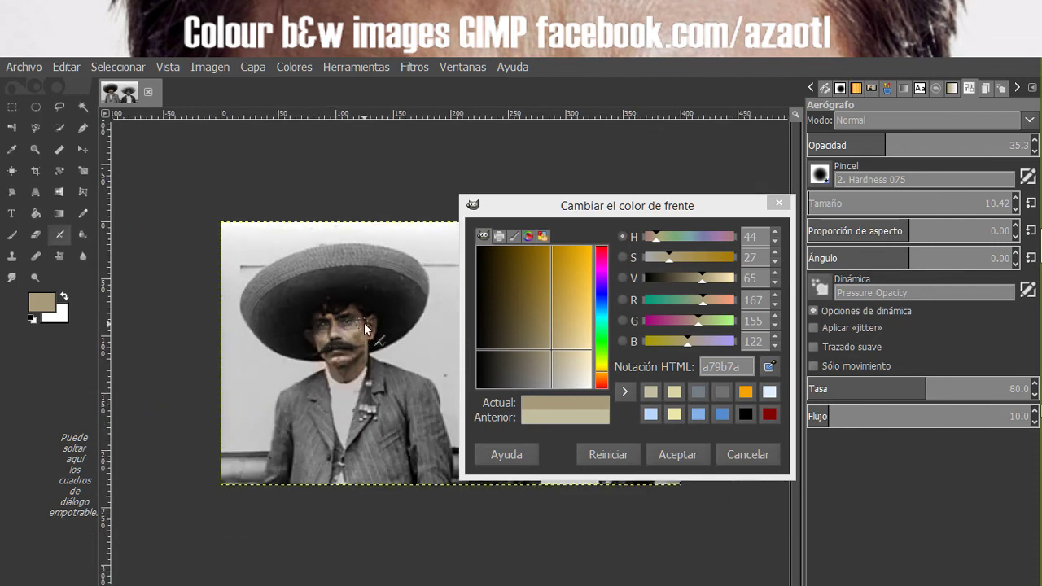
{"action": "scroll", "coordinate": [366, 322], "scroll_direction": "up", "scroll_amount": 1}
{"action": "scroll", "coordinate": [368, 322], "scroll_direction": "up", "scroll_amount": 2}
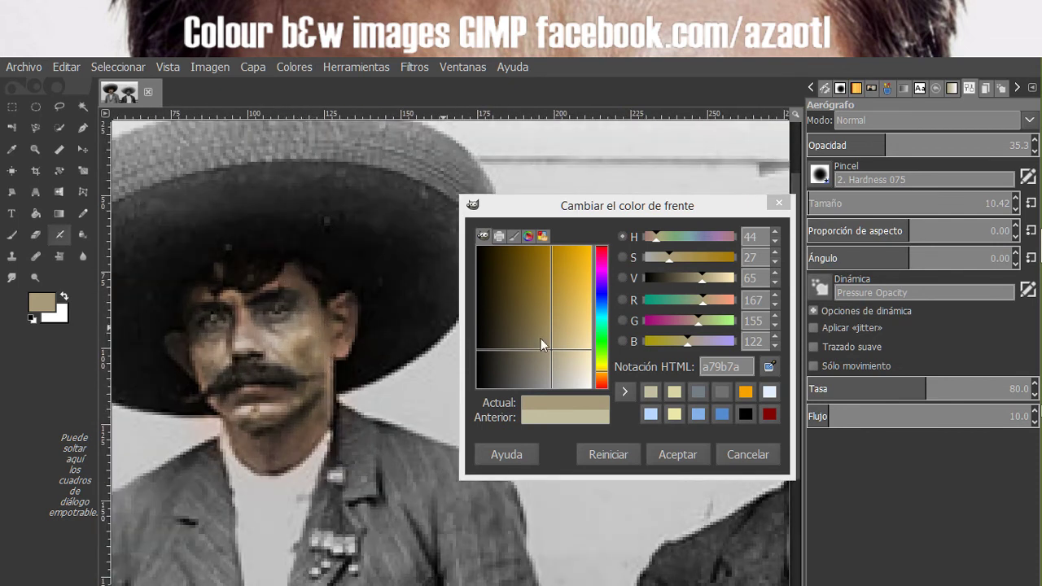
{"action": "left_click", "coordinate": [566, 348]}
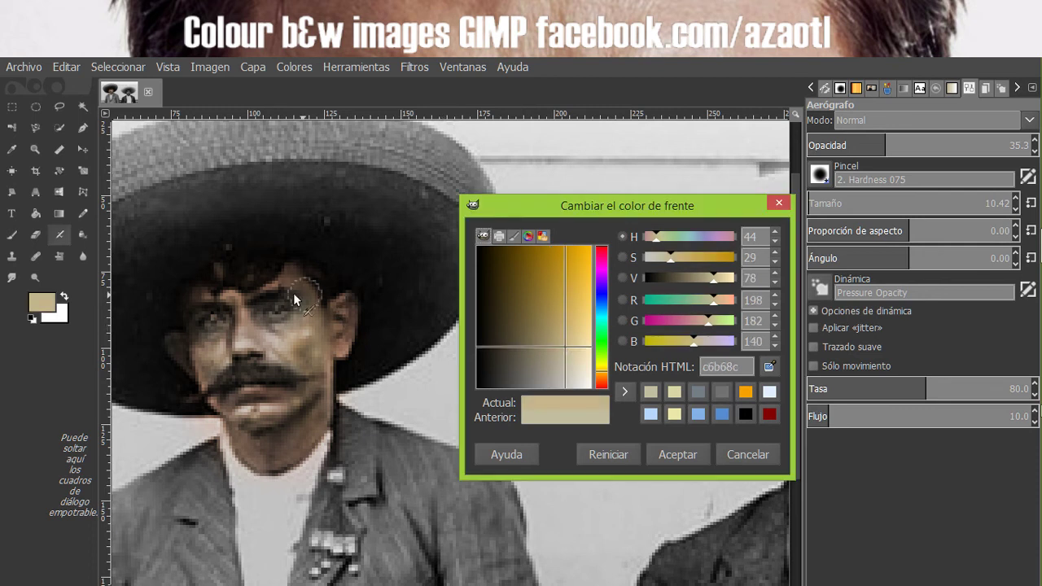
{"action": "left_click", "coordinate": [522, 382]}
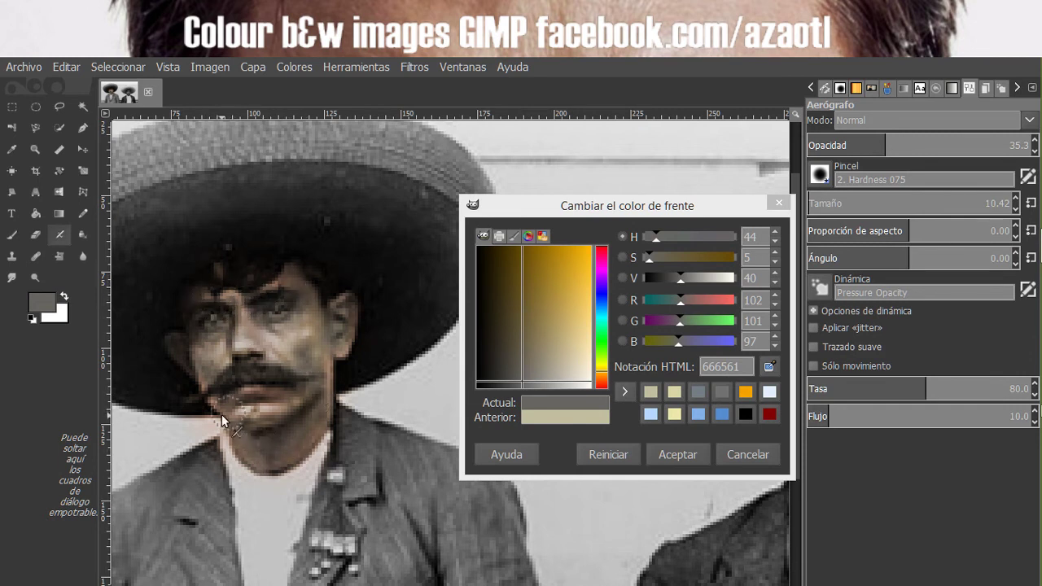
Airbrush the lips in deep red a01c35 with a brush size of 6.42.
{"action": "scroll", "coordinate": [271, 461], "scroll_direction": "down", "scroll_amount": 2, "text": "ctrl"}
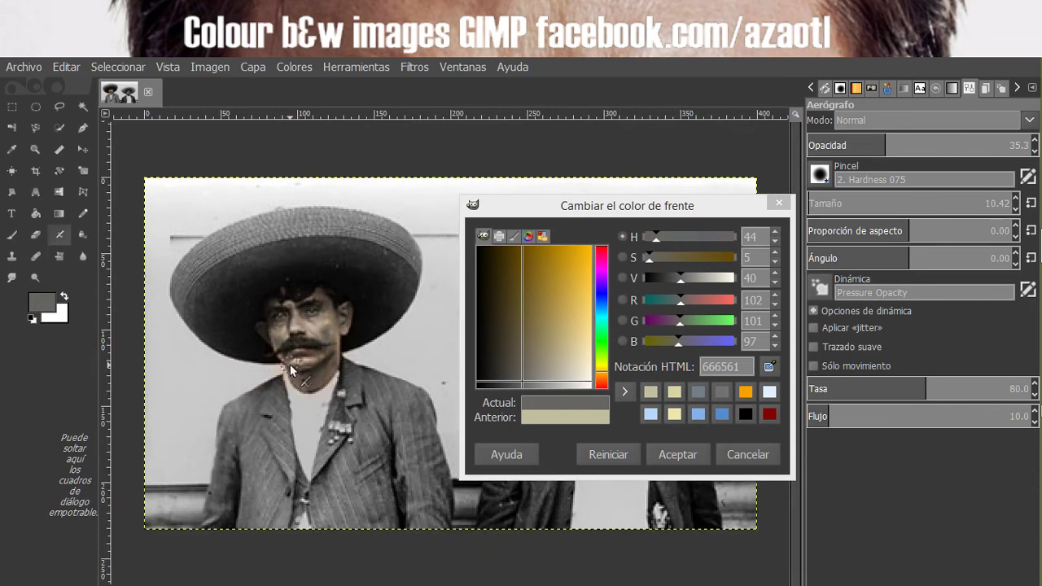
{"action": "scroll", "coordinate": [285, 367], "scroll_direction": "up", "scroll_amount": 4, "text": "ctrl"}
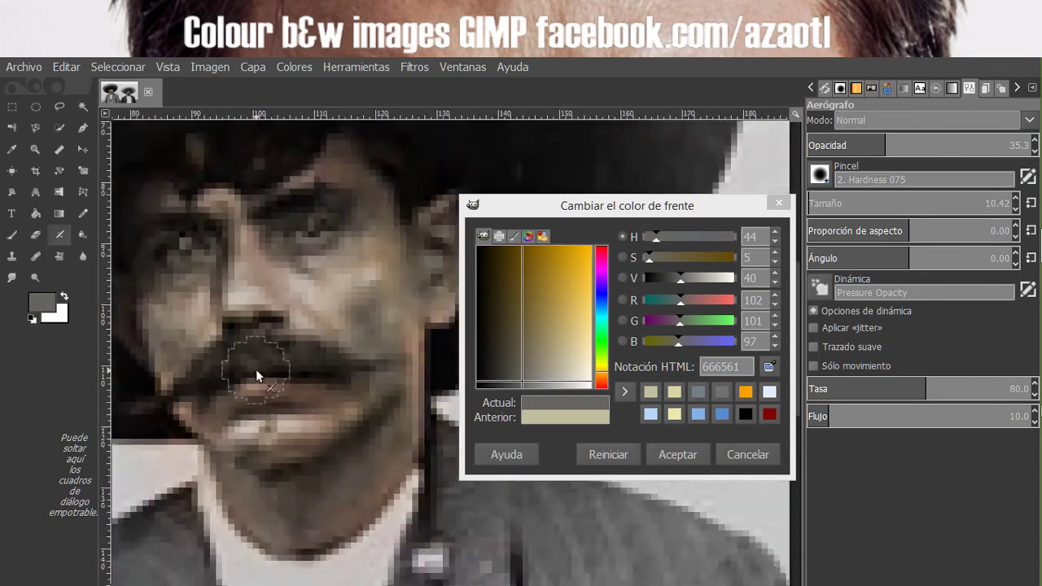
{"action": "scroll", "coordinate": [256, 368], "scroll_direction": "up", "scroll_amount": 2, "text": "ctrl"}
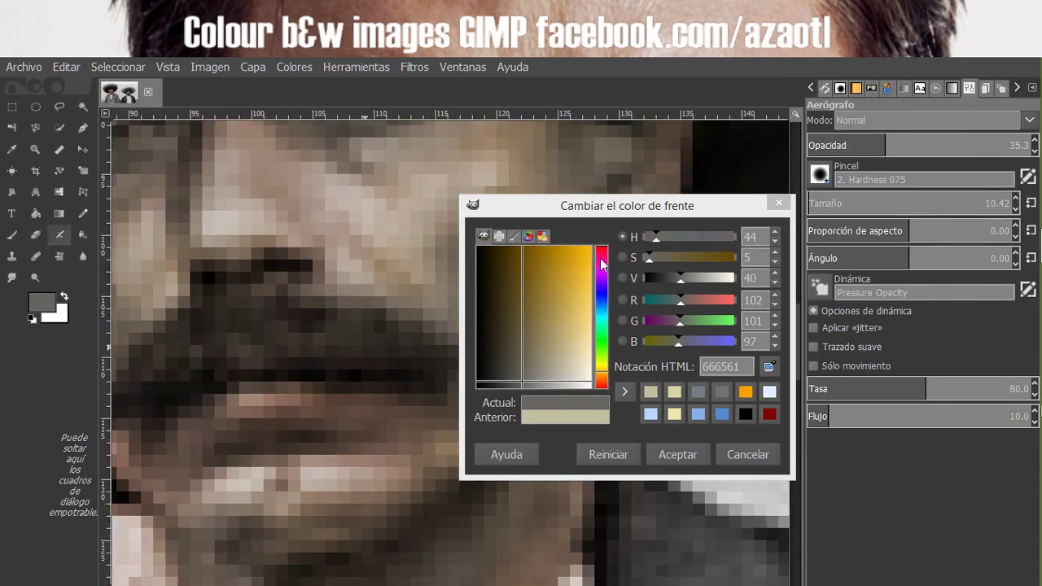
{"action": "left_click", "coordinate": [603, 382]}
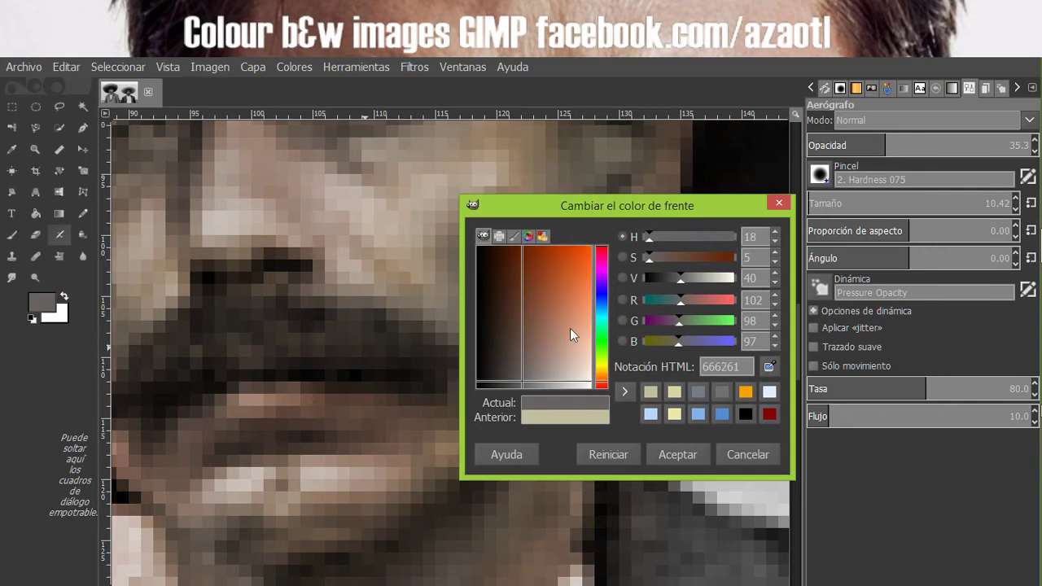
{"action": "left_click", "coordinate": [548, 272]}
{"action": "left_click", "coordinate": [600, 252]}
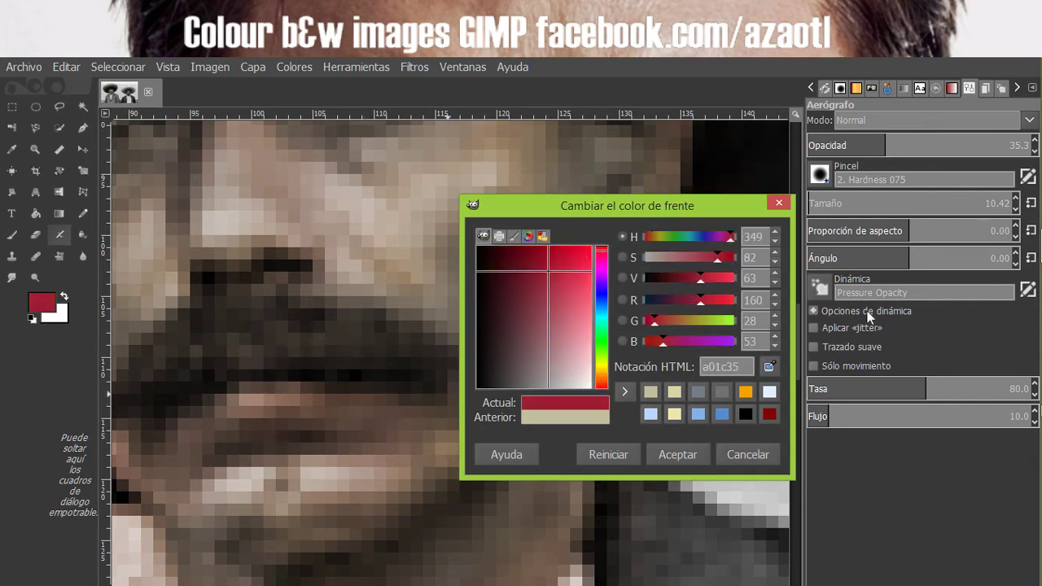
{"action": "left_click", "coordinate": [1015, 211]}
{"action": "left_click", "coordinate": [1015, 211]}
{"action": "left_click", "coordinate": [1015, 211]}
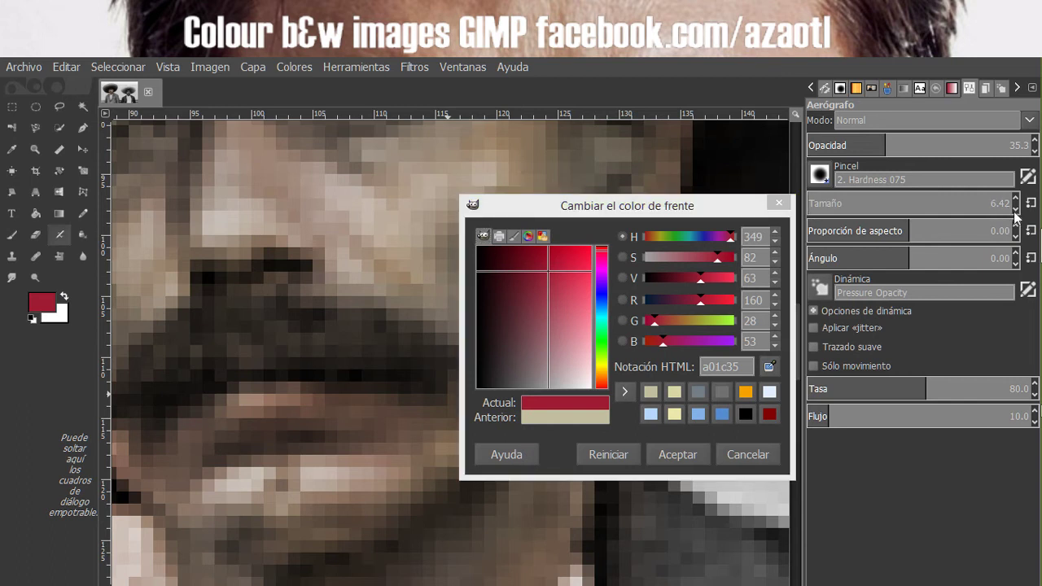
{"action": "mouse_move", "coordinate": [228, 410]}
{"action": "left_mouse_down"}
{"action": "mouse_move", "coordinate": [335, 404]}
{"action": "mouse_move", "coordinate": [280, 420]}
{"action": "left_mouse_up"}
Reduce the airbrush size to 3.00, swap the foreground to white and paint fine highlights in the eyes.
{"action": "scroll", "coordinate": [280, 420], "scroll_direction": "down", "scroll_amount": 4}
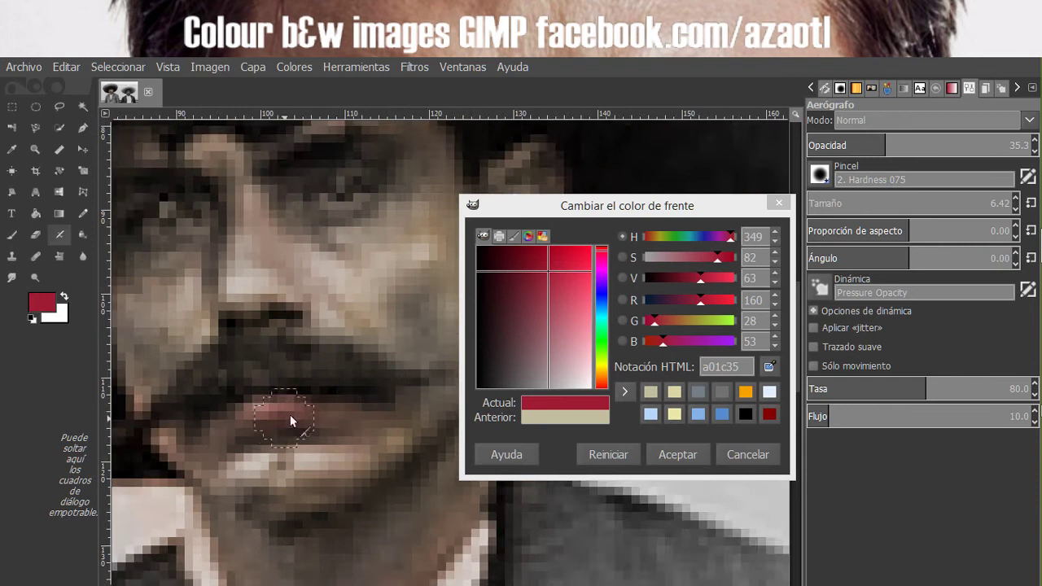
{"action": "scroll", "coordinate": [333, 459], "scroll_direction": "down", "scroll_amount": 1}
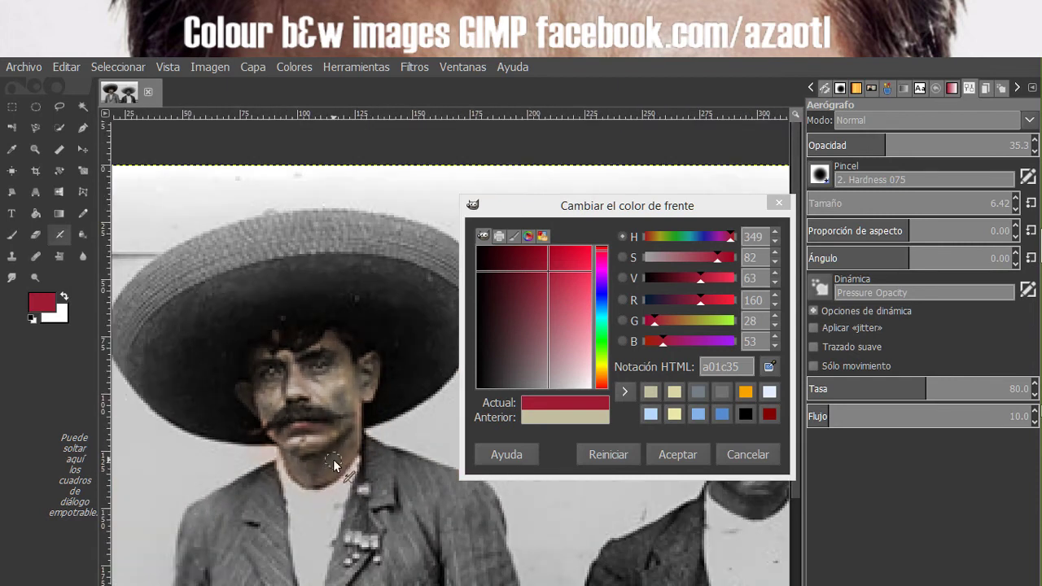
{"action": "scroll", "coordinate": [306, 347], "scroll_direction": "up", "scroll_amount": 3}
{"action": "scroll", "coordinate": [382, 394], "scroll_direction": "up", "scroll_amount": 3}
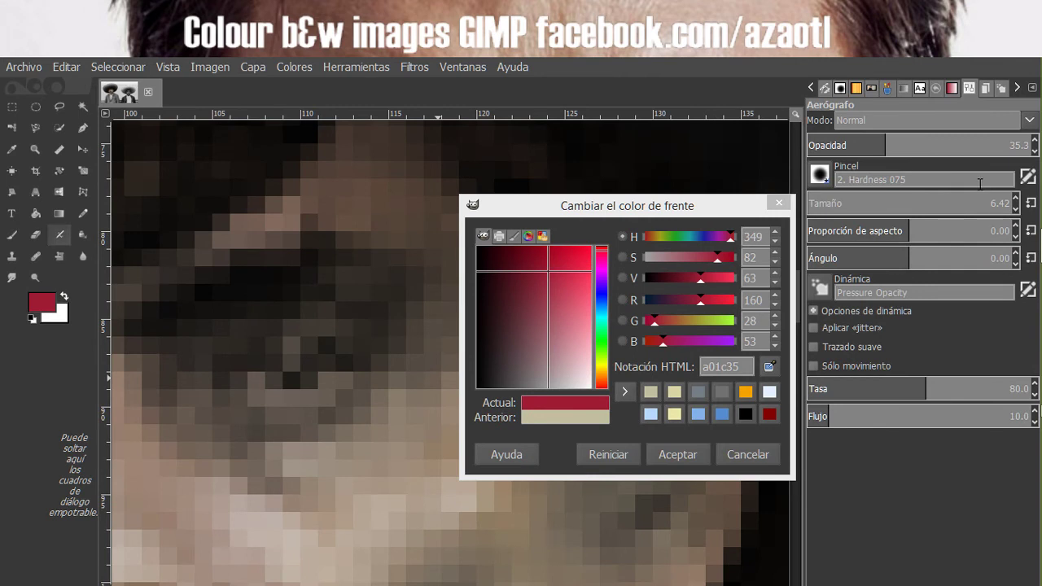
{"action": "left_click", "coordinate": [1015, 209]}
{"action": "left_click", "coordinate": [1015, 210]}
{"action": "left_click", "coordinate": [1015, 209]}
{"action": "scroll", "coordinate": [996, 201], "scroll_direction": "down", "scroll_amount": 2}
{"action": "scroll", "coordinate": [997, 200], "scroll_direction": "up", "scroll_amount": 2}
{"action": "middle_click", "coordinate": [323, 336]}
{"action": "scroll", "coordinate": [943, 205], "scroll_direction": "up", "scroll_amount": 2}
{"action": "scroll", "coordinate": [335, 393], "scroll_direction": "down", "scroll_amount": 4}
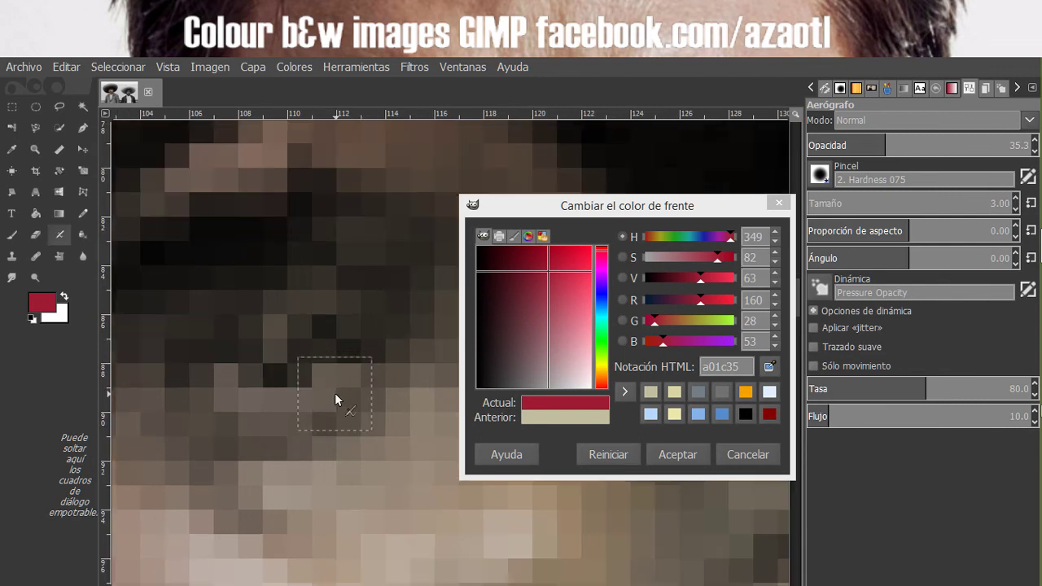
{"action": "scroll", "coordinate": [335, 393], "scroll_direction": "up", "scroll_amount": 1}
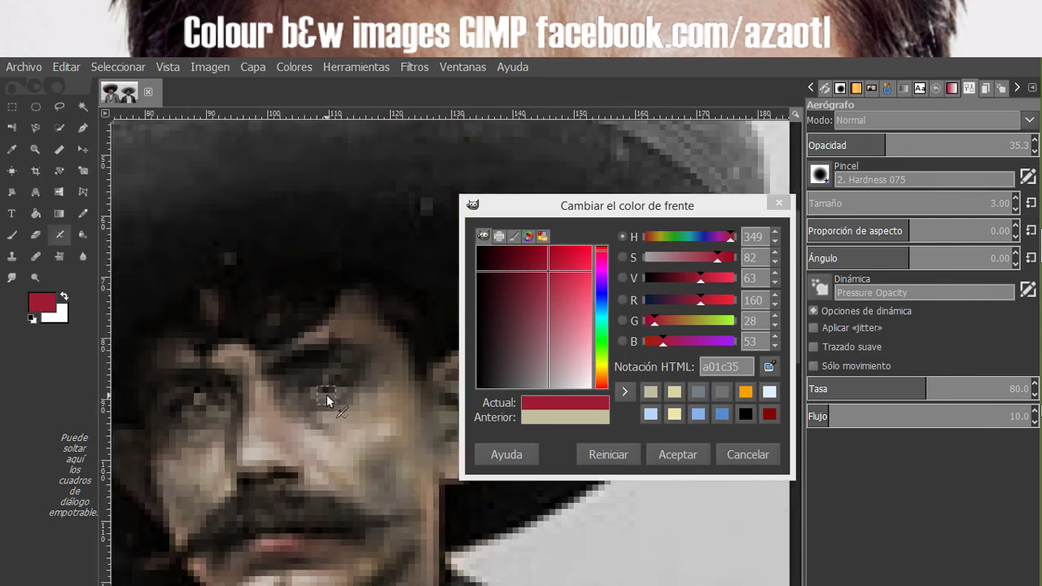
{"action": "key", "text": "x"}
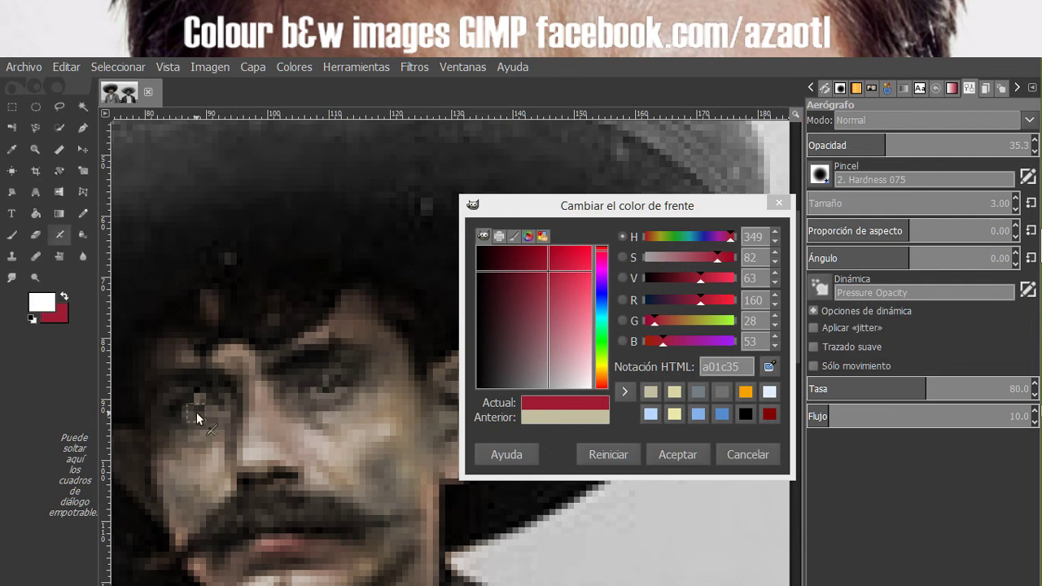
{"action": "scroll", "coordinate": [360, 436], "scroll_direction": "down", "scroll_amount": 2}
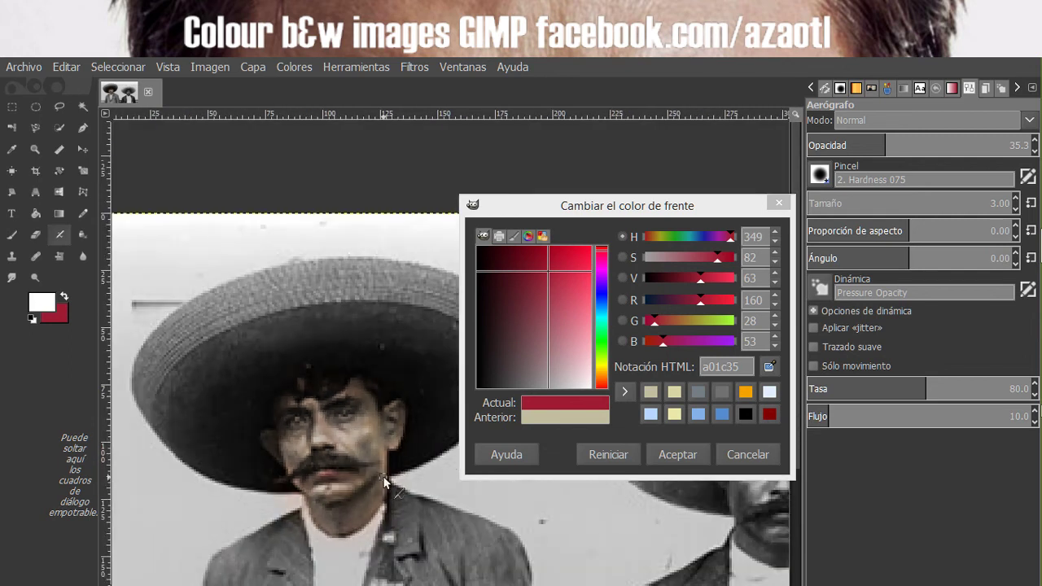
{"action": "scroll", "coordinate": [384, 482], "scroll_direction": "down", "scroll_amount": 2}
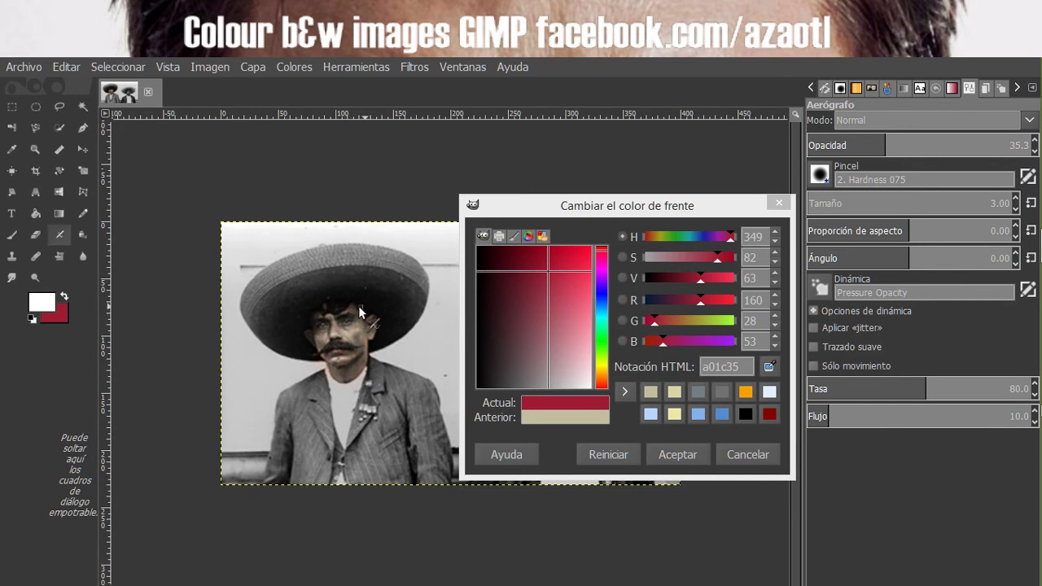
{"action": "scroll", "coordinate": [354, 307], "scroll_direction": "up", "scroll_amount": 2}
{"action": "scroll", "coordinate": [277, 309], "scroll_direction": "up", "scroll_amount": 1}
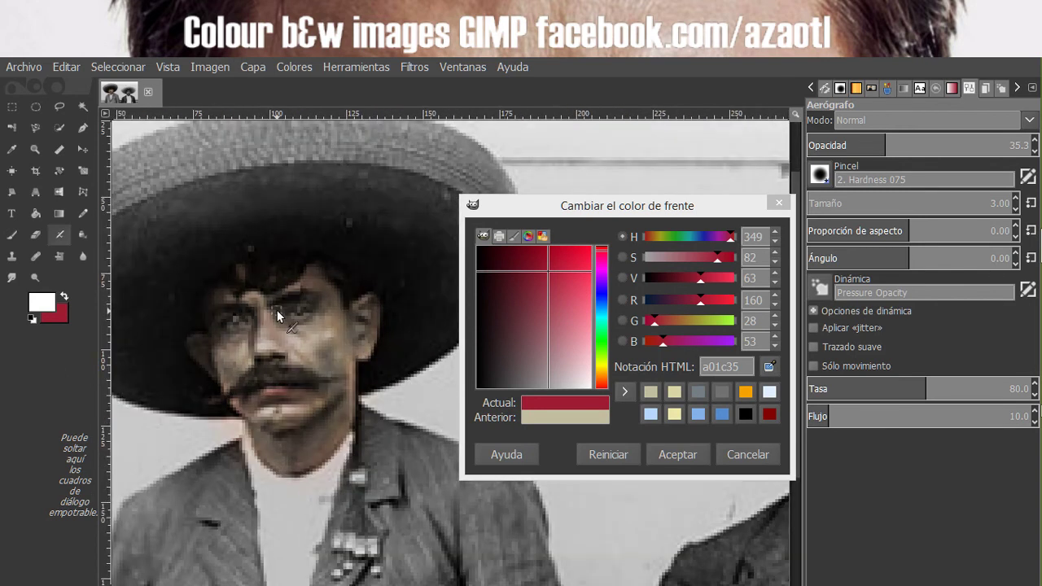
Create a new transparent layer named Capa above the colors layer and set its opacity to 51.4.
{"action": "scroll", "coordinate": [291, 314], "scroll_direction": "up", "scroll_amount": 2}
{"action": "scroll", "coordinate": [340, 330], "scroll_direction": "down", "scroll_amount": 1}
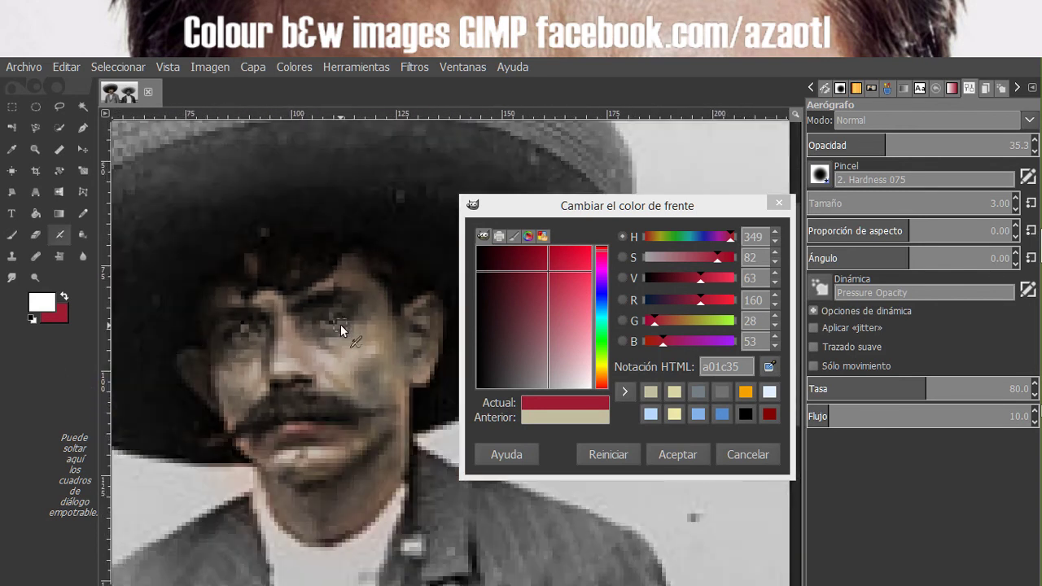
{"action": "left_click", "coordinate": [987, 88]}
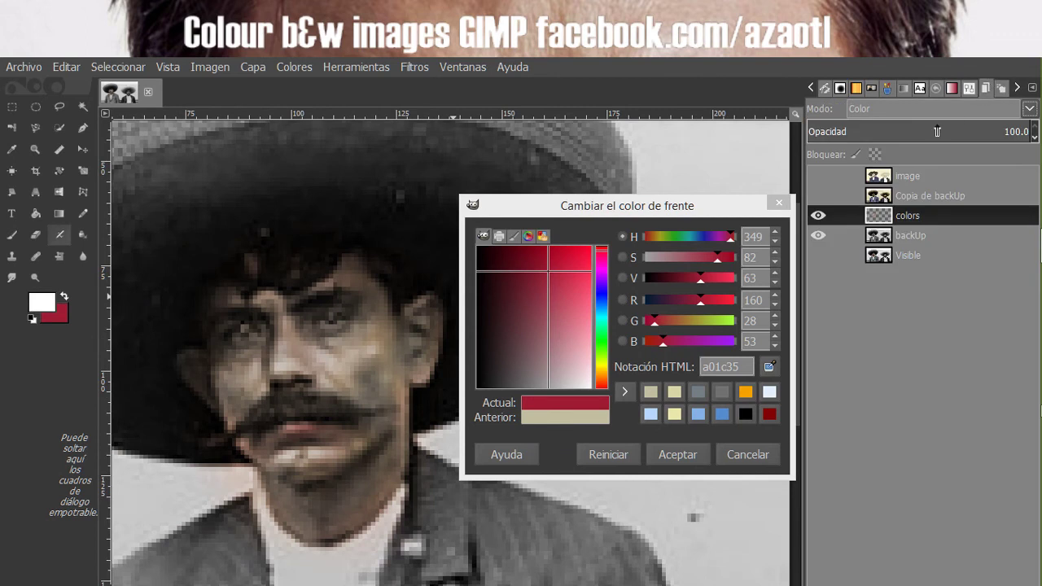
{"action": "key", "text": "shift+ctrl+n"}
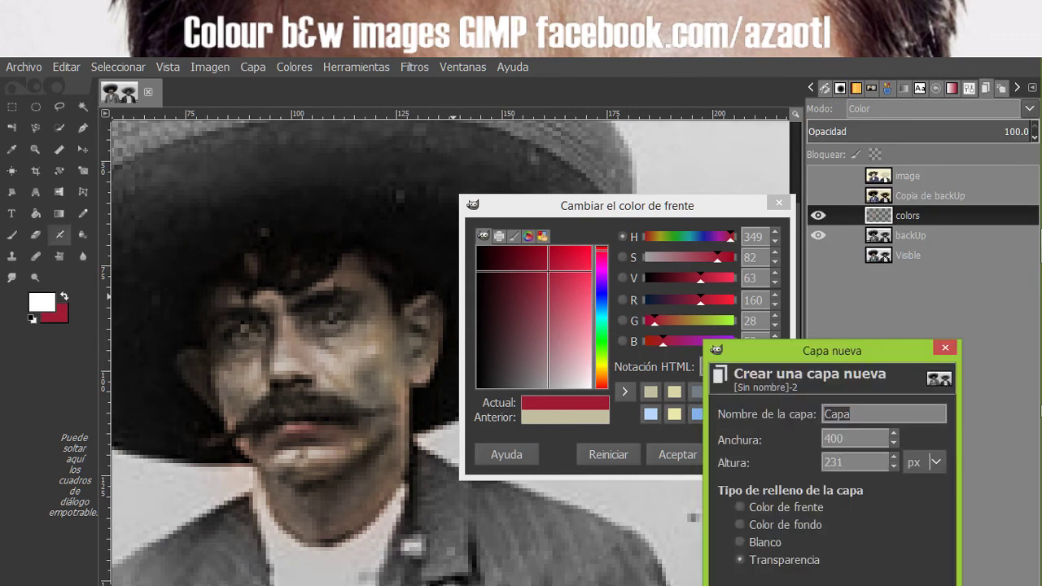
{"action": "key", "text": "Return"}
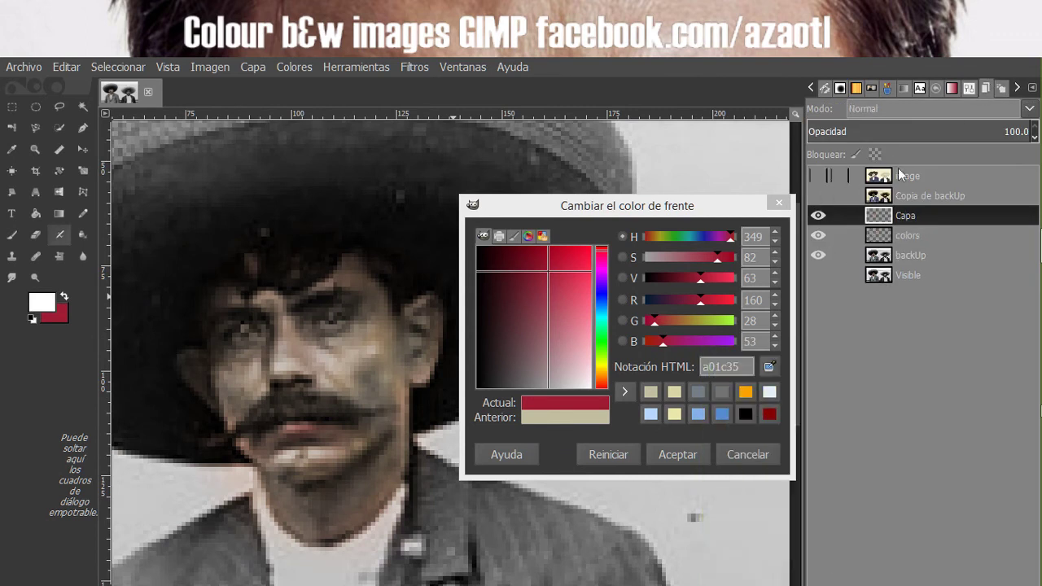
{"action": "left_click", "coordinate": [960, 132]}
{"action": "left_click", "coordinate": [922, 131]}
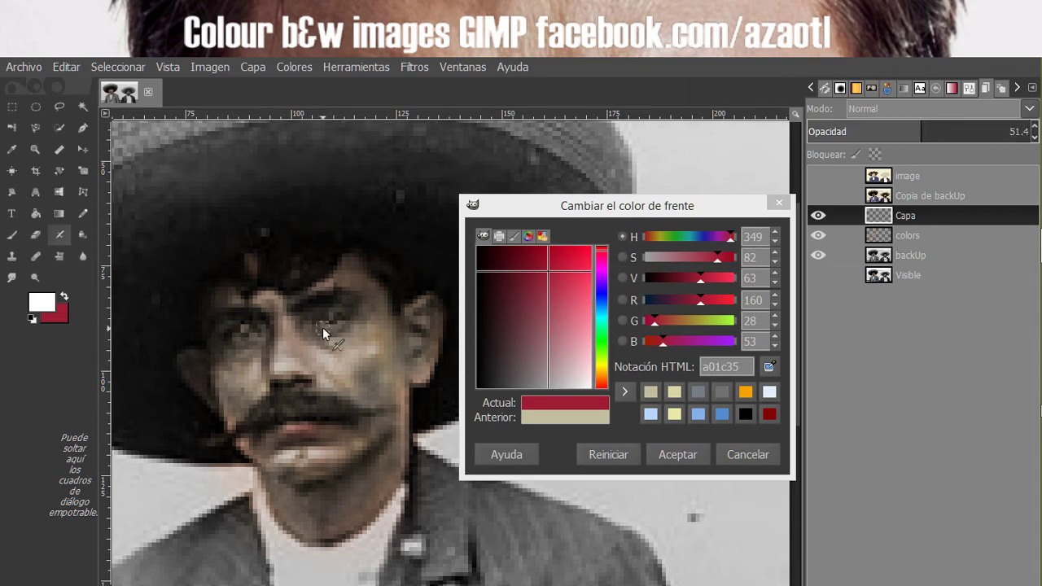
Set the foreground to black 000000 and airbrush dark details into both eyes on the Capa layer.
{"action": "scroll", "coordinate": [323, 328], "scroll_direction": "up", "scroll_amount": 2}
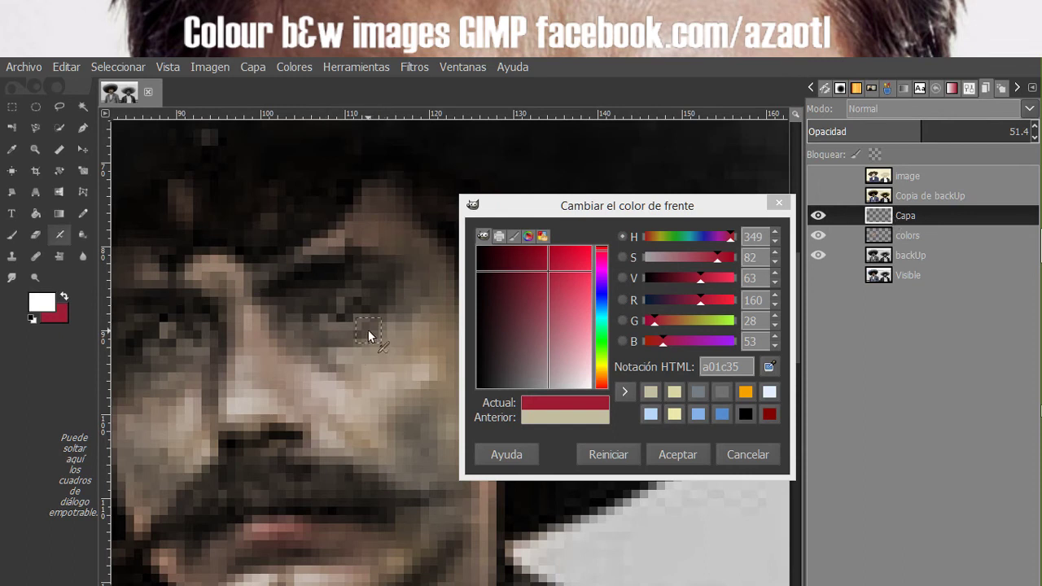
{"action": "scroll", "coordinate": [338, 321], "scroll_direction": "up", "scroll_amount": 2}
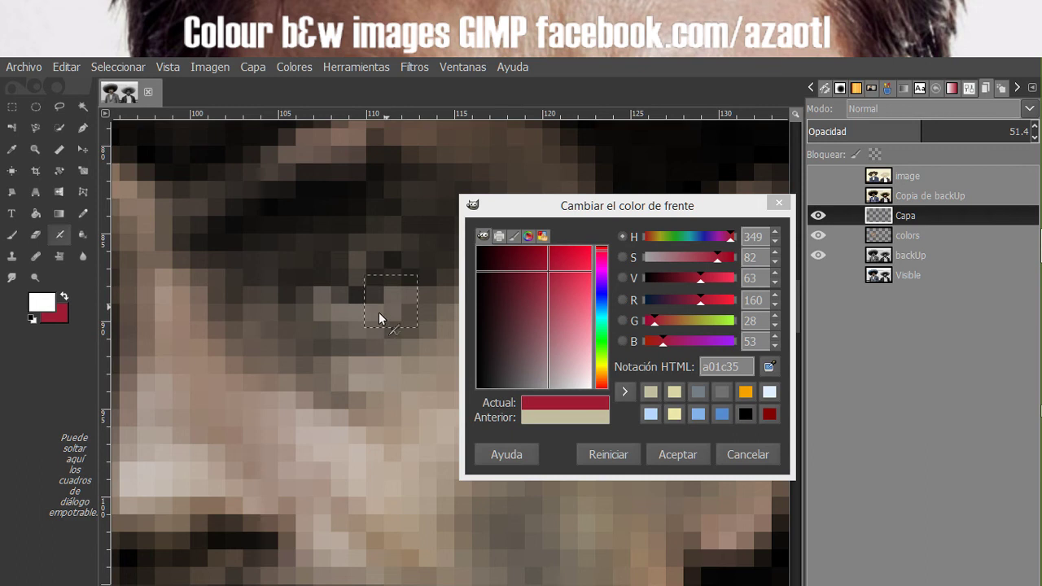
{"action": "left_click", "coordinate": [49, 304]}
{"action": "left_click_drag", "start_coordinate": [531, 298], "coordinate": [470, 237]}
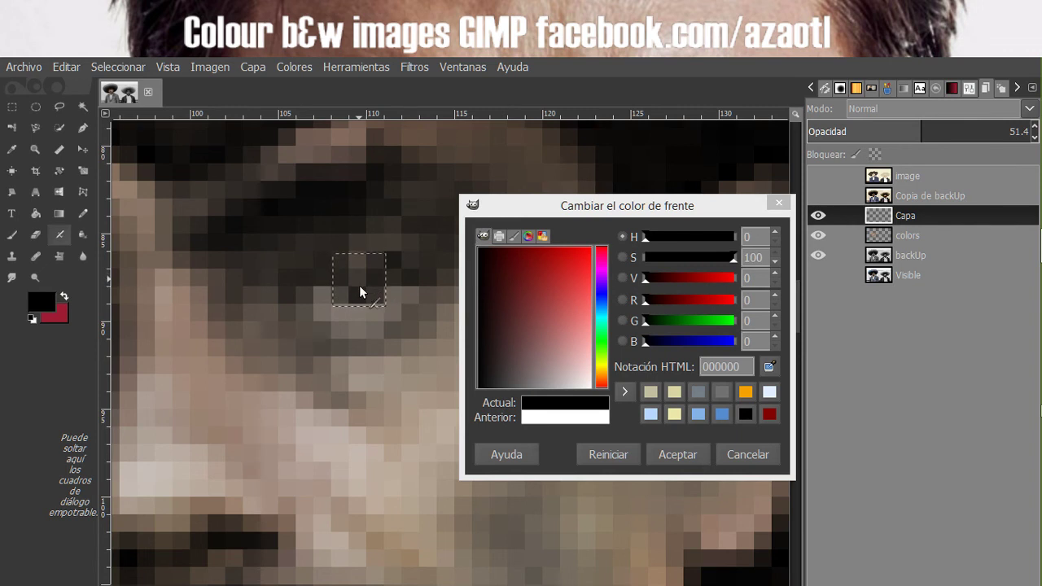
{"action": "scroll", "coordinate": [364, 292], "scroll_direction": "down", "scroll_amount": 3}
{"action": "scroll", "coordinate": [233, 334], "scroll_direction": "down", "scroll_amount": 1}
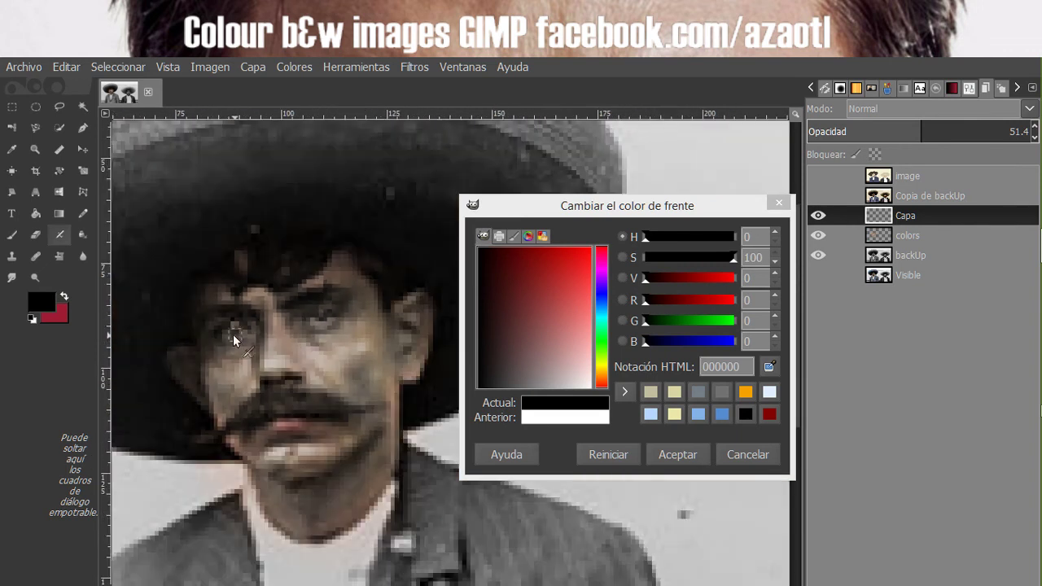
{"action": "left_click_drag", "start_coordinate": [233, 334], "coordinate": [232, 331]}
{"action": "scroll", "coordinate": [279, 349], "scroll_direction": "down", "scroll_amount": 1, "text": "ctrl"}
{"action": "scroll", "coordinate": [270, 361], "scroll_direction": "up", "scroll_amount": 4, "text": "ctrl"}
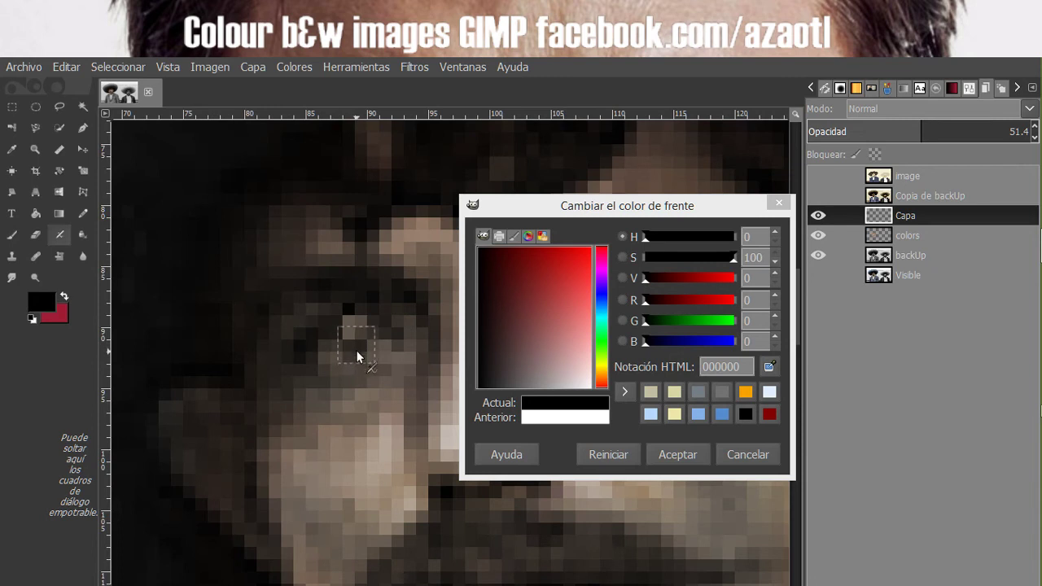
{"action": "scroll", "coordinate": [356, 350], "scroll_direction": "down", "scroll_amount": 3, "text": "ctrl"}
{"action": "scroll", "coordinate": [355, 348], "scroll_direction": "down", "scroll_amount": 2, "text": "ctrl"}
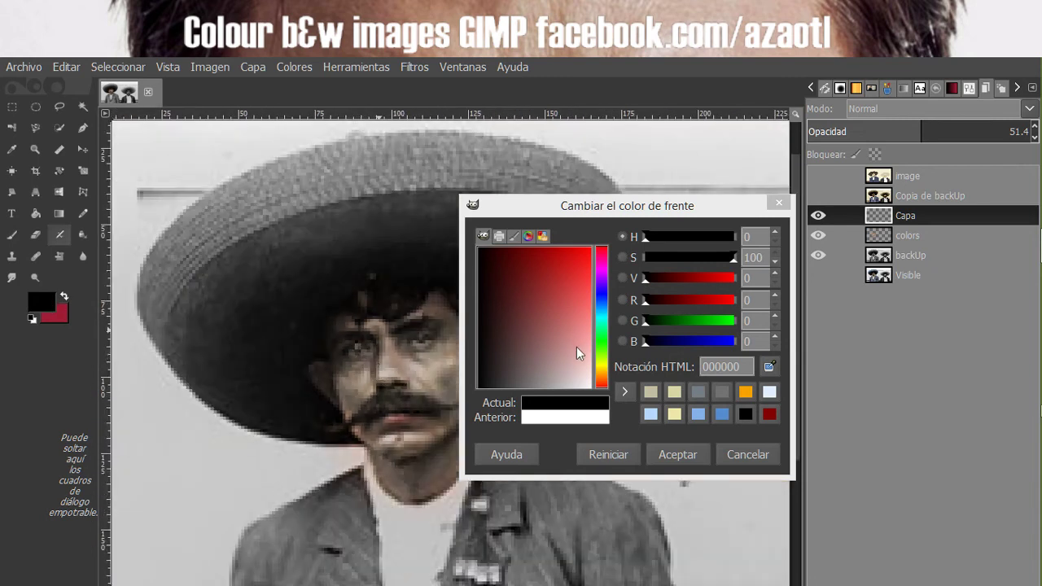
Set the foreground to white ffffff and airbrush light touches onto the face.
{"action": "left_click", "coordinate": [594, 416]}
{"action": "left_click", "coordinate": [351, 351]}
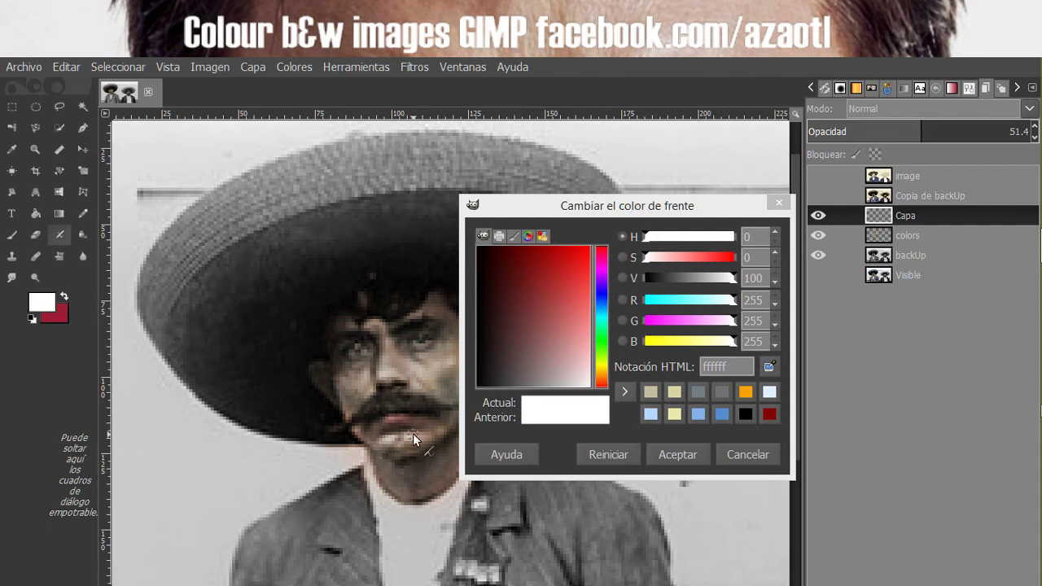
{"action": "left_click_drag", "start_coordinate": [397, 382], "coordinate": [337, 421]}
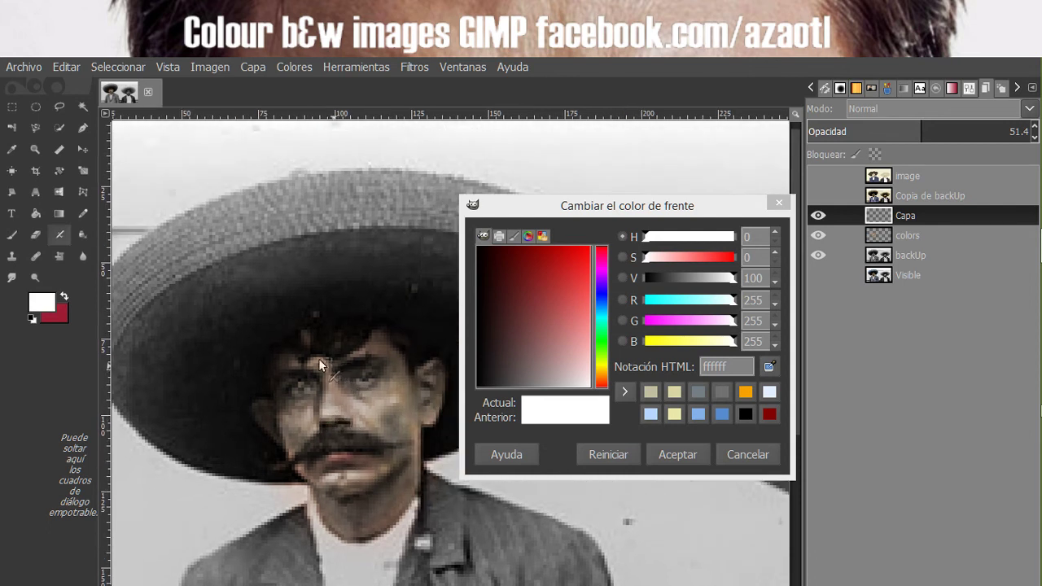
Set the foreground back to black 000000 and darken the eyebrows and moustache with the airbrush.
{"action": "left_click_drag", "start_coordinate": [492, 306], "coordinate": [461, 236]}
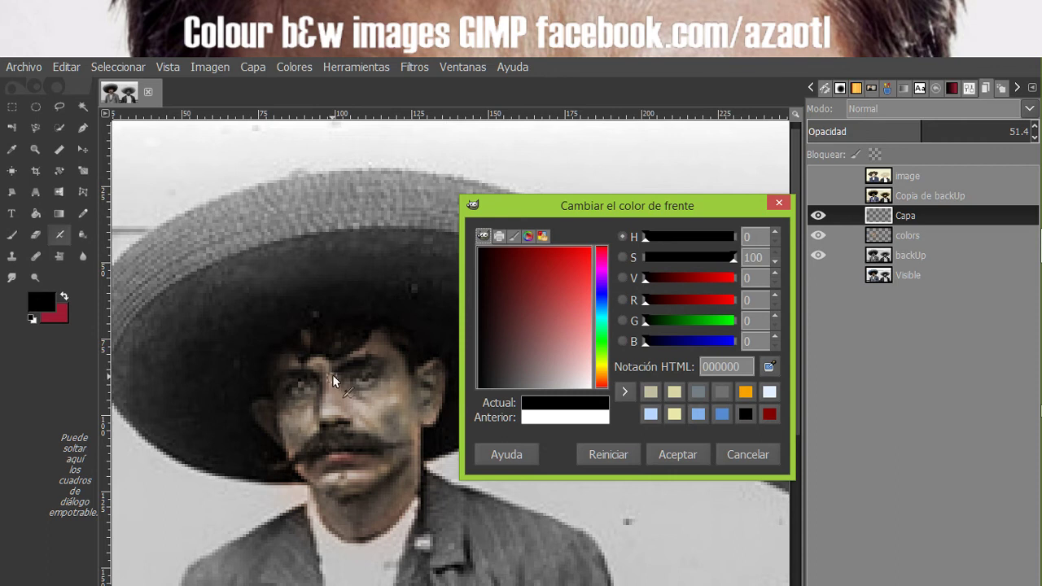
{"action": "left_click", "coordinate": [364, 357]}
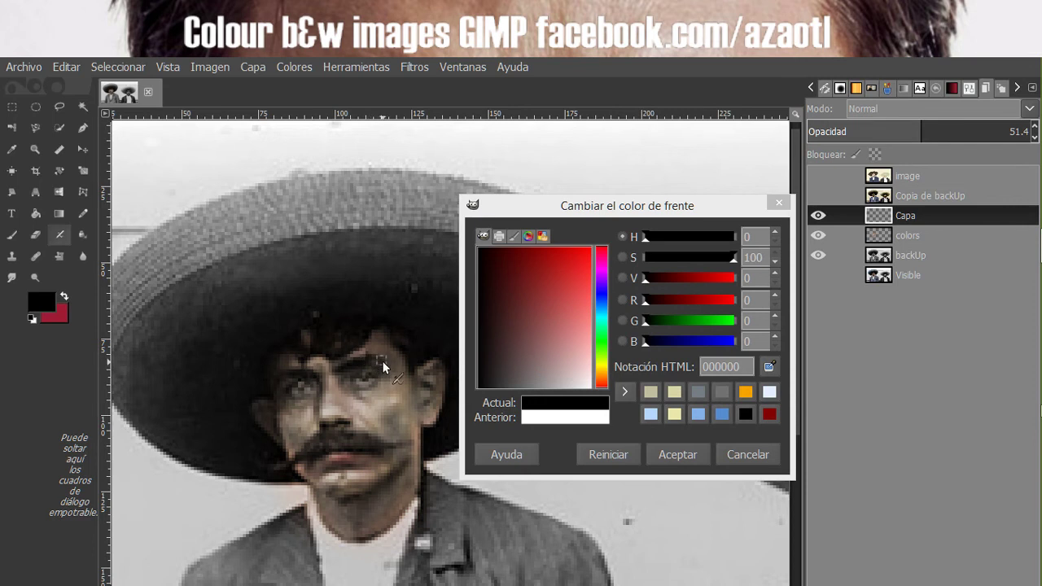
{"action": "scroll", "coordinate": [448, 434], "scroll_direction": "down", "scroll_amount": 2}
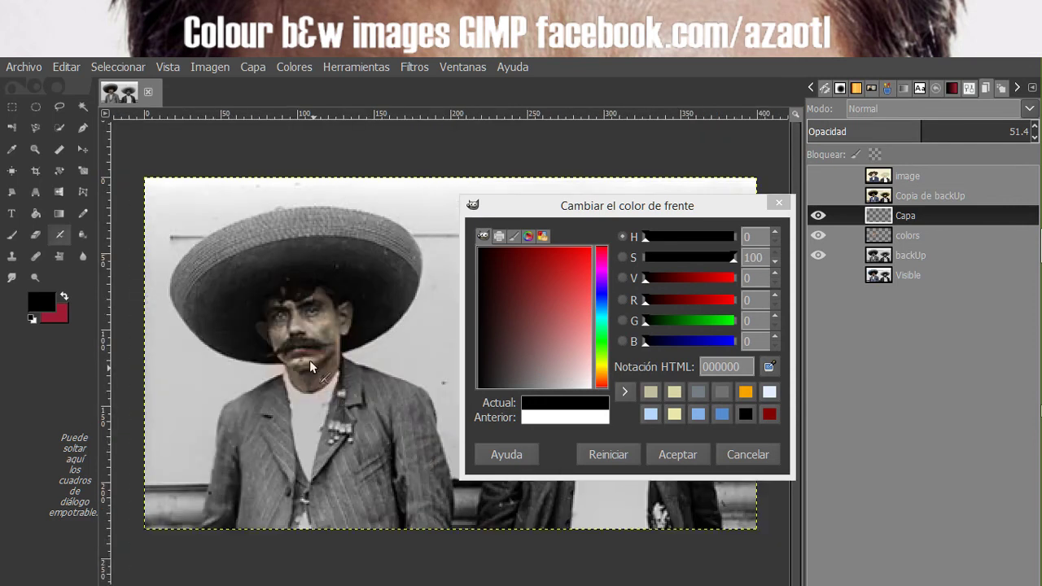
{"action": "scroll", "coordinate": [310, 360], "scroll_direction": "up", "scroll_amount": 2}
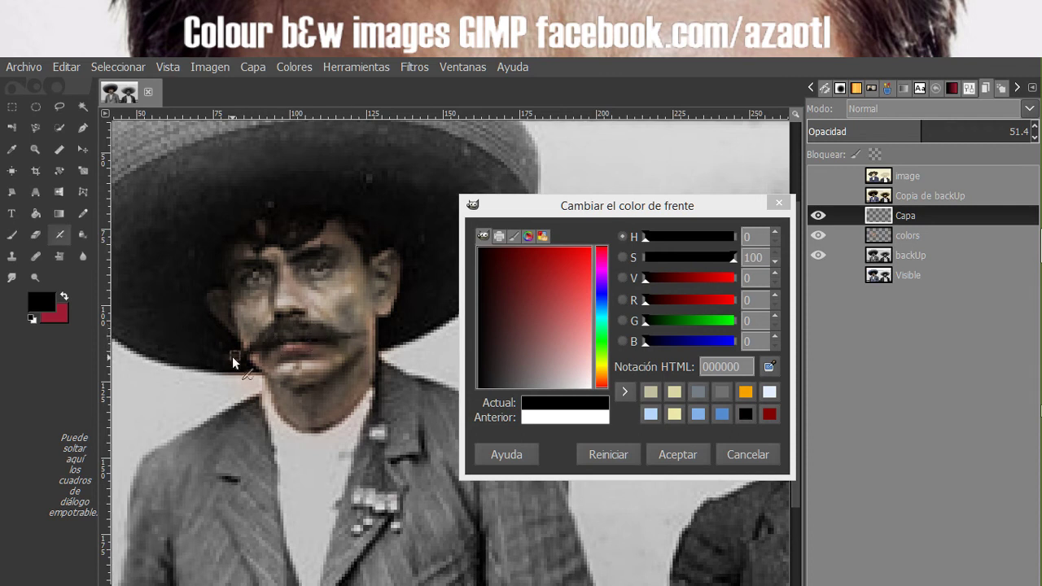
{"action": "scroll", "coordinate": [358, 401], "scroll_direction": "down", "scroll_amount": 3}
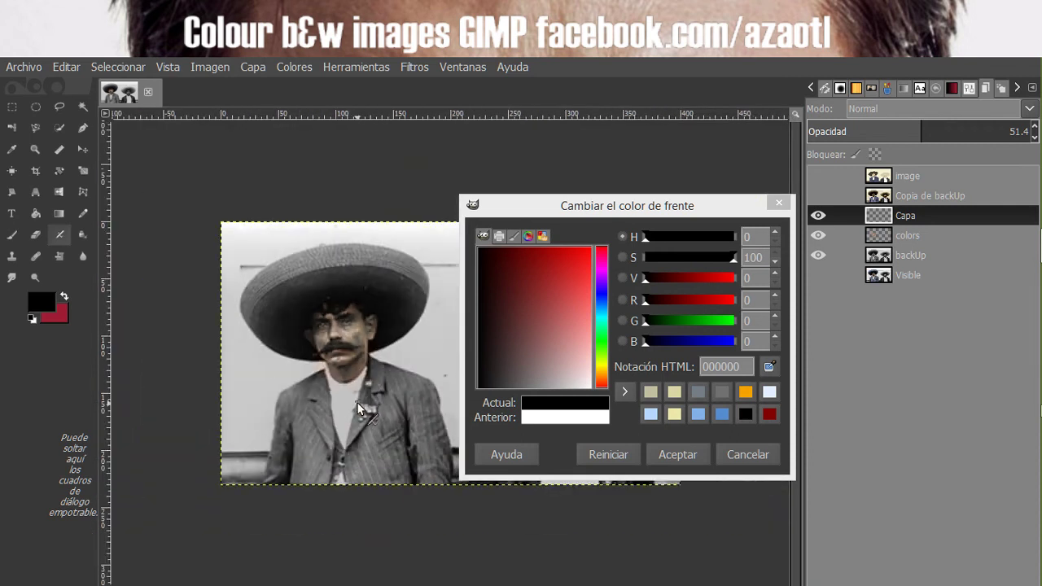
{"action": "scroll", "coordinate": [361, 328], "scroll_direction": "up", "scroll_amount": 1}
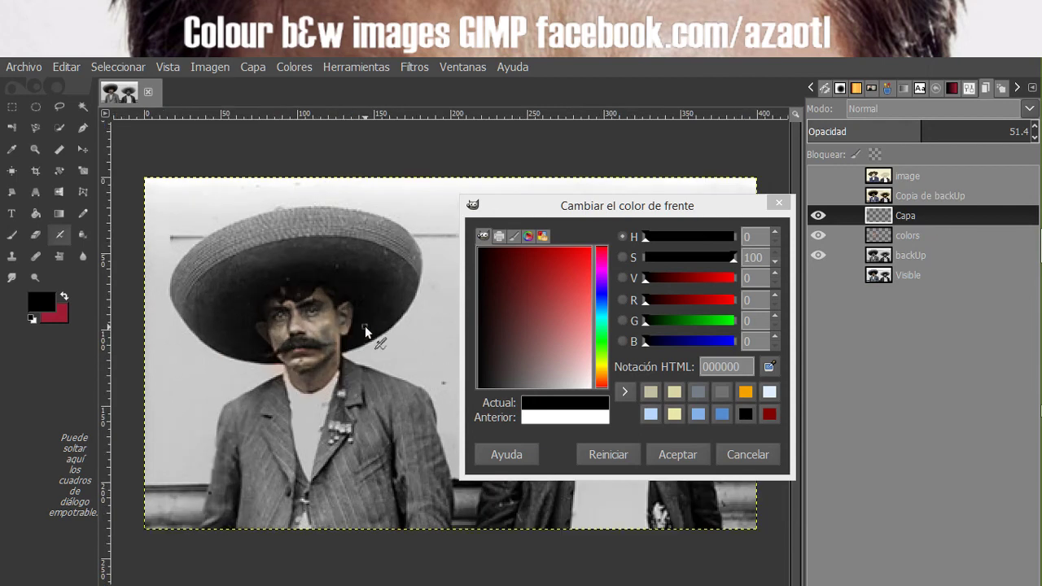
{"action": "scroll", "coordinate": [365, 325], "scroll_direction": "up", "scroll_amount": 1}
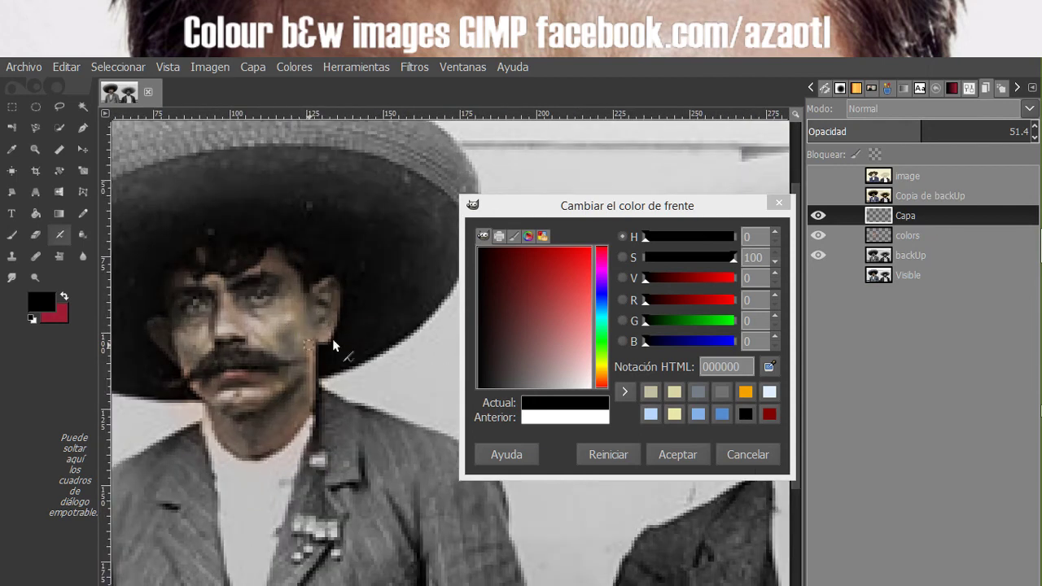
Soften the face tones on the colors layer with the Blur tool at a brush size of 23.45.
{"action": "left_click", "coordinate": [897, 239]}
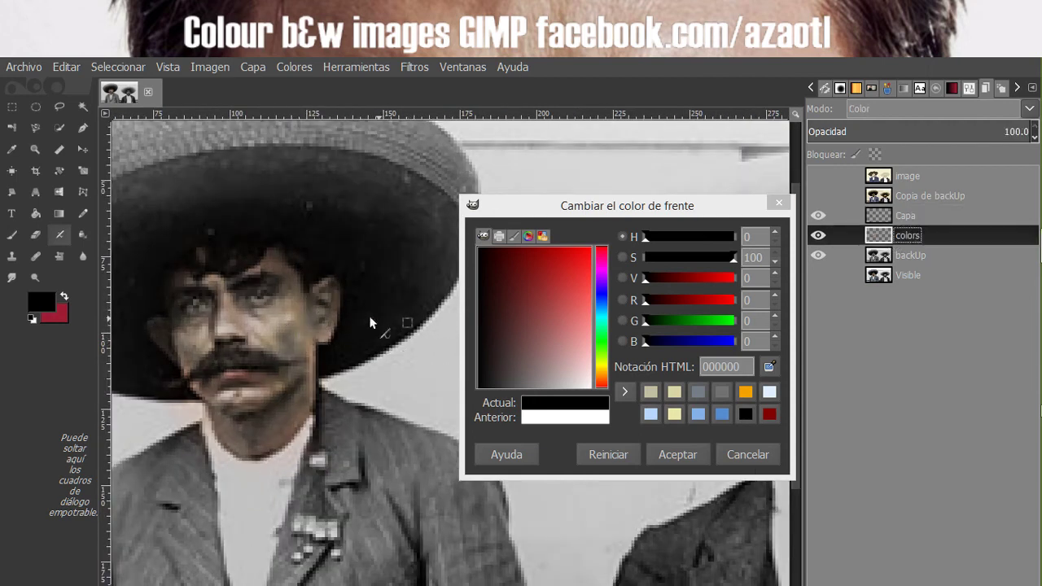
{"action": "left_click", "coordinate": [83, 257]}
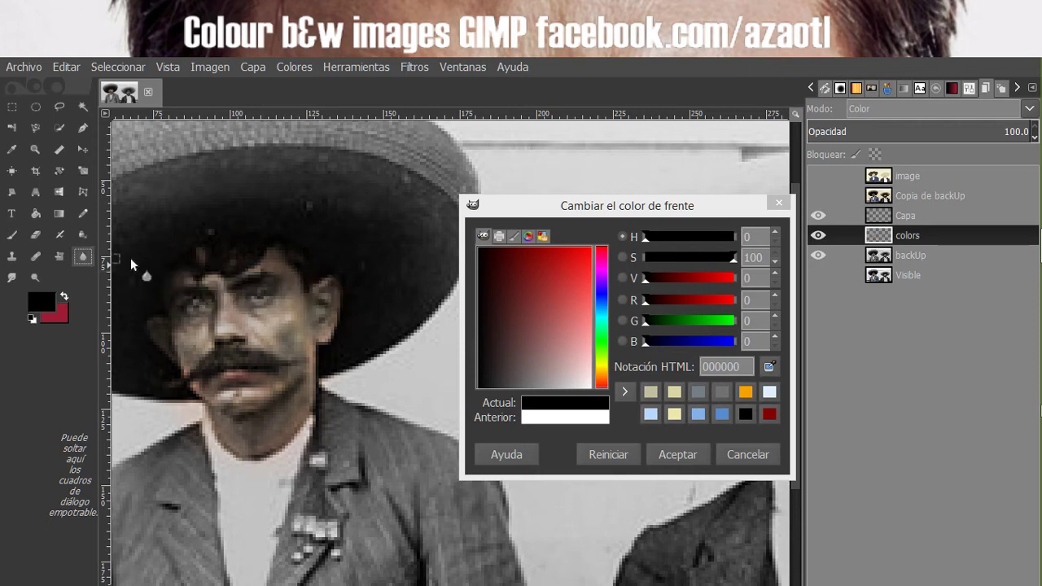
{"action": "left_click", "coordinate": [970, 89]}
{"action": "left_click_drag", "start_coordinate": [811, 203], "coordinate": [815, 206]}
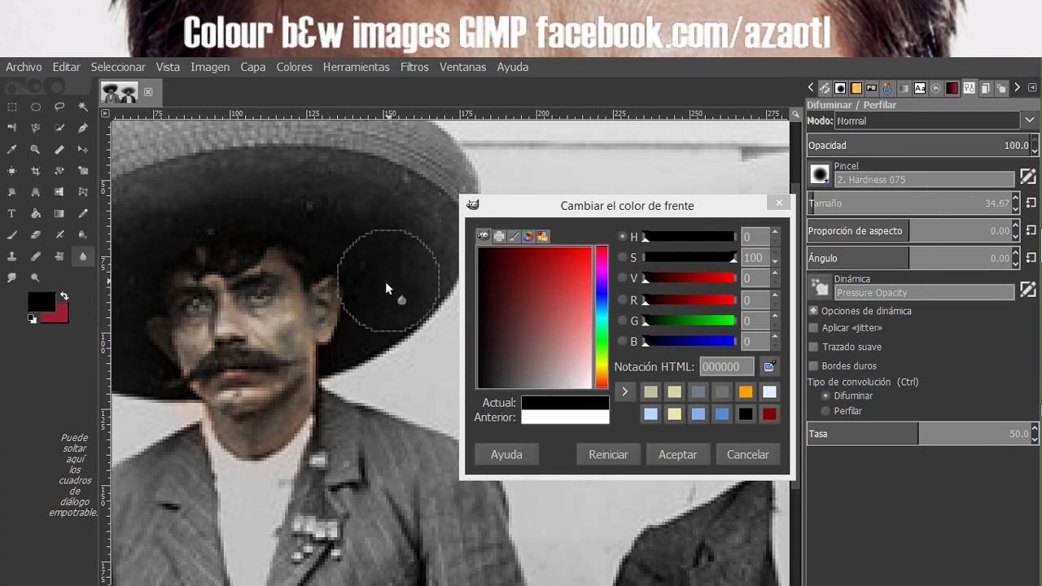
{"action": "left_click", "coordinate": [813, 200]}
{"action": "left_click", "coordinate": [298, 306]}
{"action": "mouse_move", "coordinate": [300, 309]}
{"action": "left_mouse_down"}
{"action": "mouse_move", "coordinate": [319, 327]}
{"action": "mouse_move", "coordinate": [316, 312]}
{"action": "mouse_move", "coordinate": [261, 263]}
{"action": "mouse_move", "coordinate": [258, 279]}
{"action": "mouse_move", "coordinate": [280, 256]}
{"action": "mouse_move", "coordinate": [282, 268]}
{"action": "mouse_move", "coordinate": [310, 256]}
{"action": "mouse_move", "coordinate": [297, 278]}
{"action": "mouse_move", "coordinate": [298, 365]}
{"action": "mouse_move", "coordinate": [266, 361]}
{"action": "mouse_move", "coordinate": [269, 330]}
{"action": "mouse_move", "coordinate": [291, 359]}
{"action": "mouse_move", "coordinate": [285, 416]}
{"action": "mouse_move", "coordinate": [261, 409]}
{"action": "mouse_move", "coordinate": [236, 421]}
{"action": "mouse_move", "coordinate": [249, 426]}
{"action": "mouse_move", "coordinate": [308, 399]}
{"action": "mouse_move", "coordinate": [318, 367]}
{"action": "mouse_move", "coordinate": [271, 414]}
{"action": "mouse_move", "coordinate": [229, 428]}
{"action": "mouse_move", "coordinate": [177, 319]}
{"action": "mouse_move", "coordinate": [185, 335]}
{"action": "mouse_move", "coordinate": [202, 304]}
{"action": "mouse_move", "coordinate": [188, 351]}
{"action": "left_mouse_up"}
Rename the Capa layer to bW.
{"action": "left_click", "coordinate": [985, 91]}
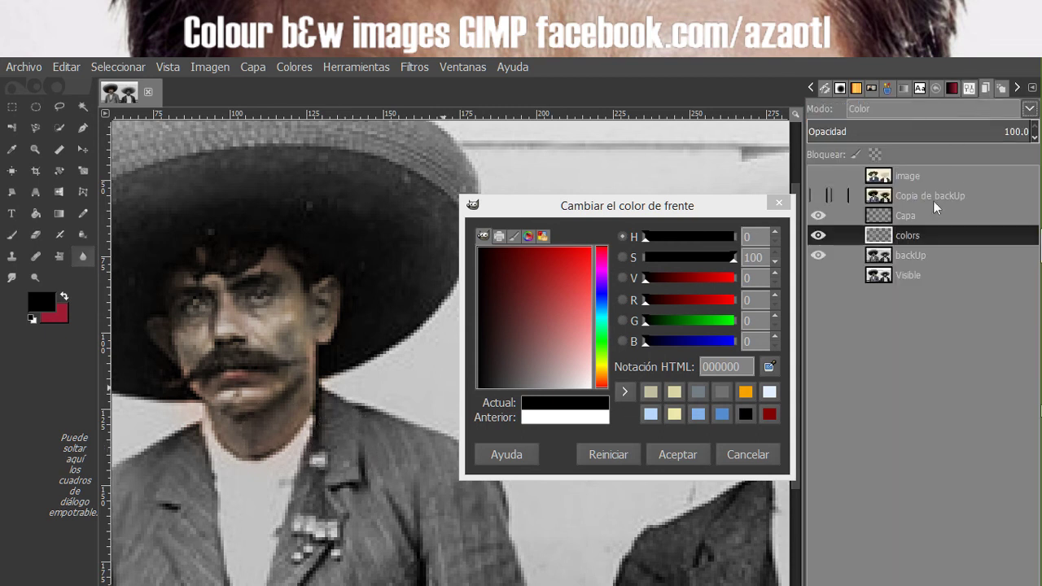
{"action": "left_click", "coordinate": [911, 236]}
{"action": "left_click", "coordinate": [902, 217]}
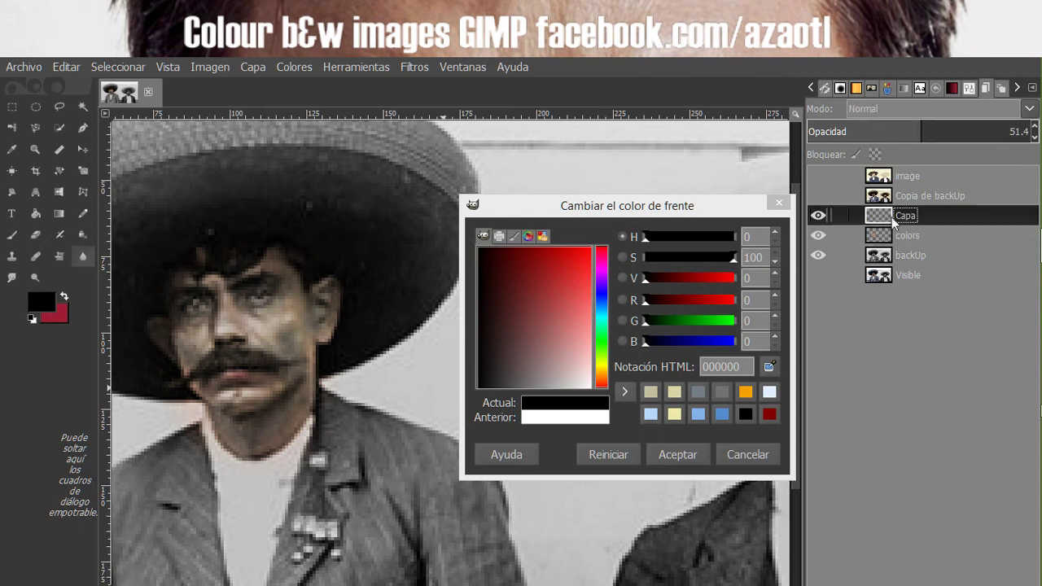
{"action": "left_click", "coordinate": [904, 217]}
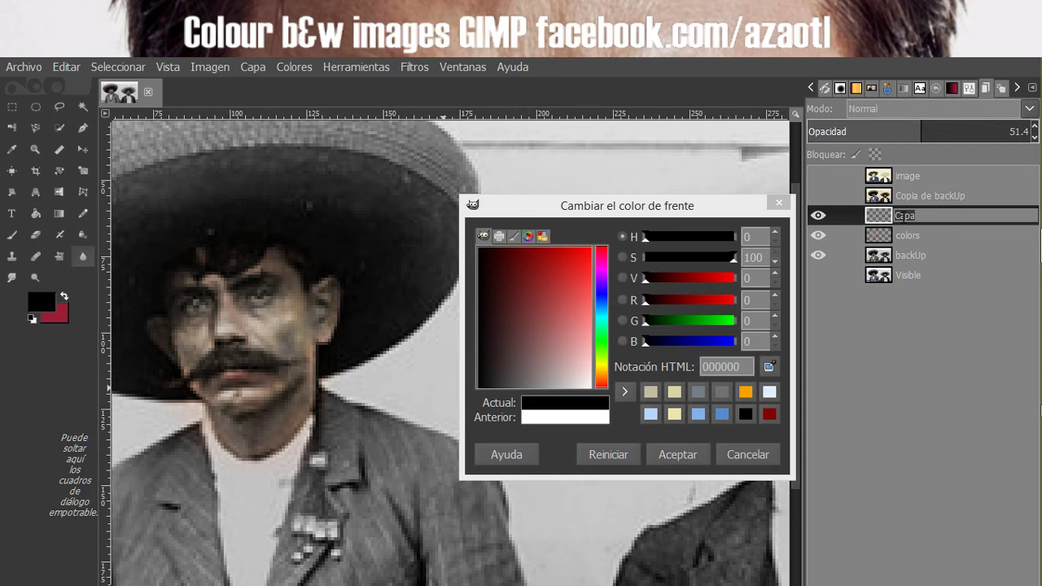
{"action": "type", "text": "blw"}
{"action": "key", "text": "Return"}
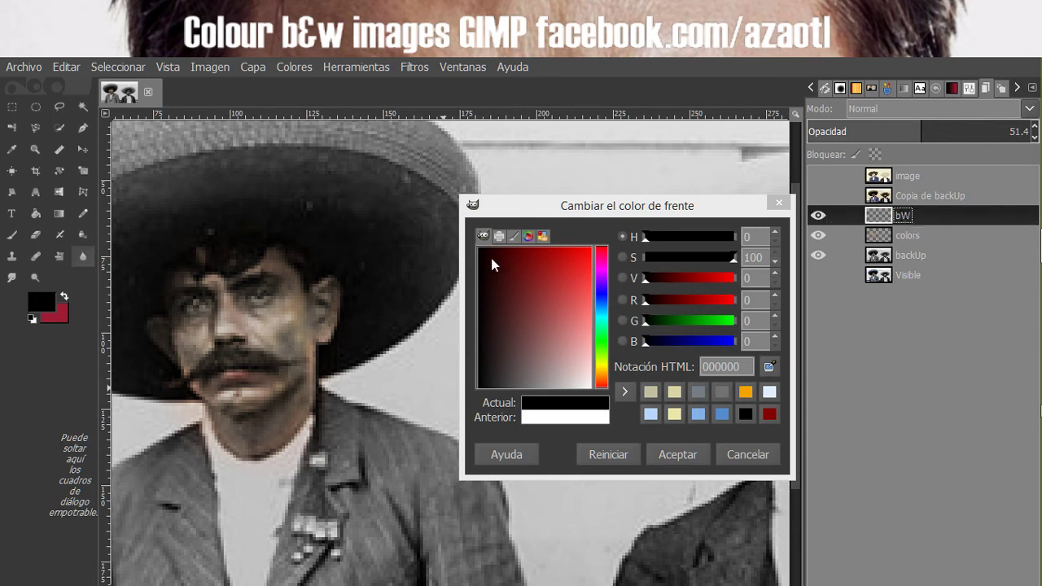
Airbrush black over the hair and the shadow under the hat on the bW layer with a brush size of 12.45.
{"action": "left_click_drag", "start_coordinate": [490, 255], "coordinate": [474, 245]}
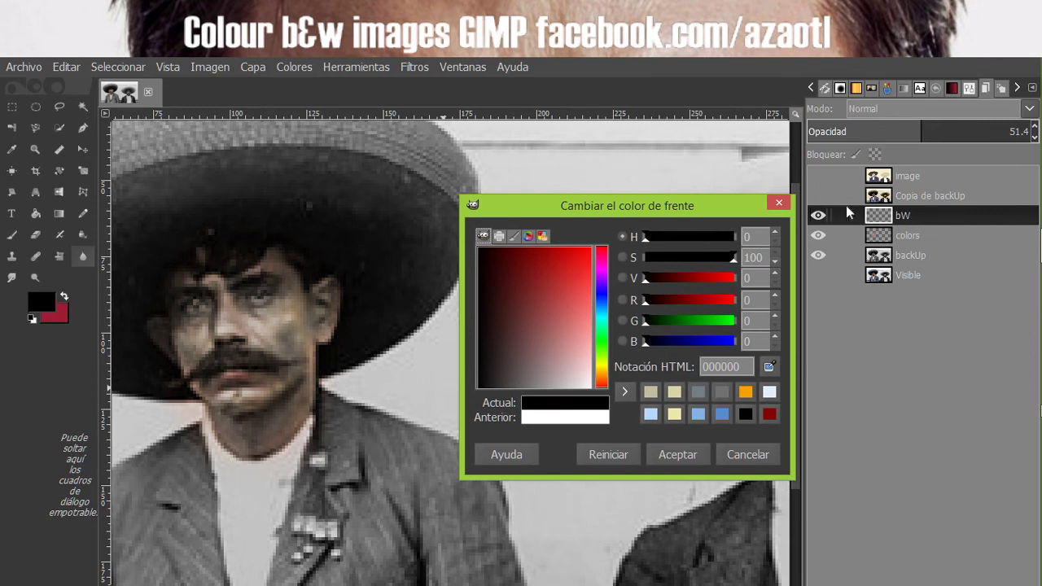
{"action": "left_click", "coordinate": [62, 236]}
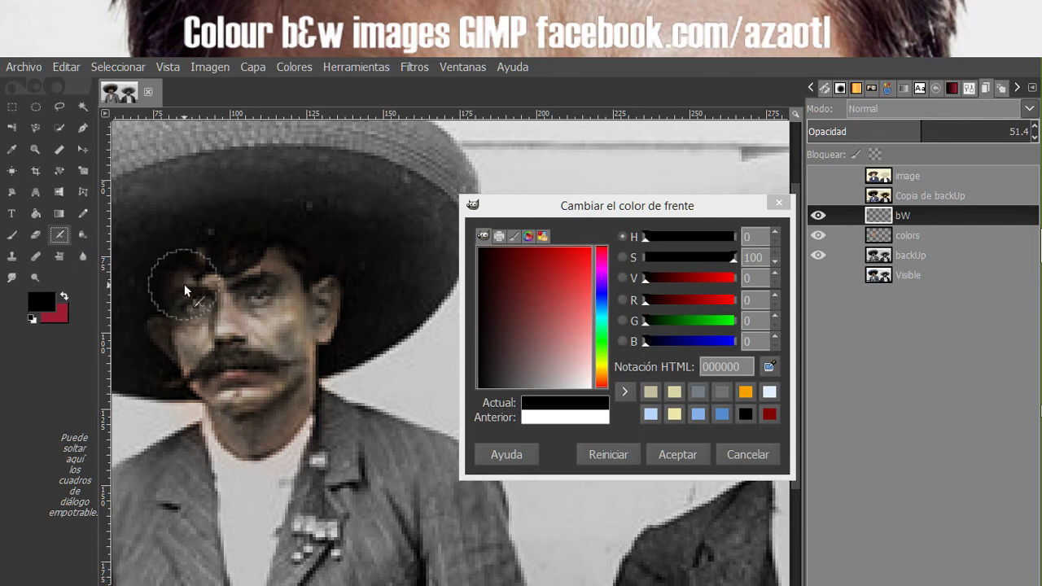
{"action": "left_click", "coordinate": [969, 87]}
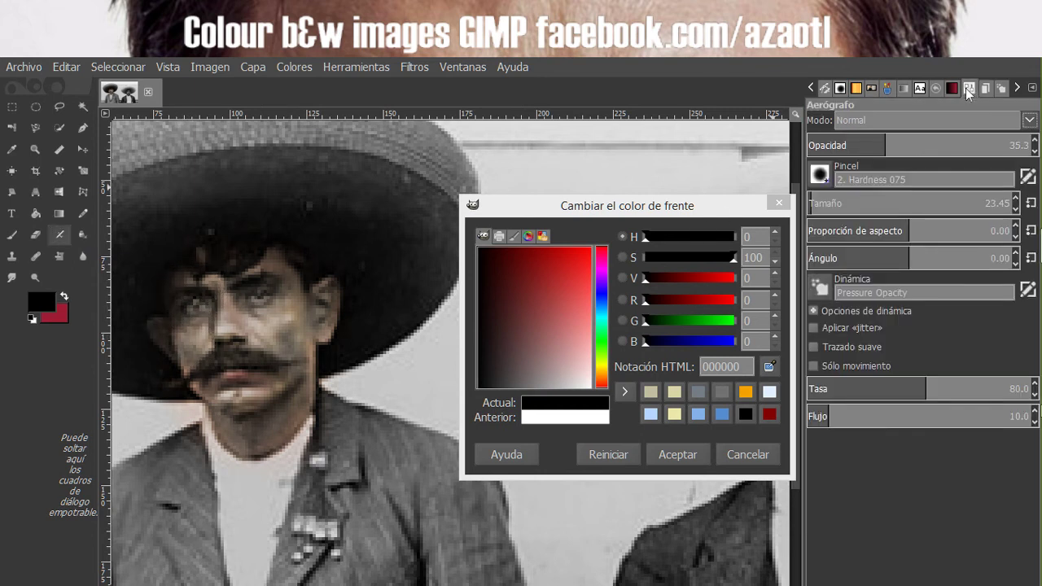
{"action": "left_click", "coordinate": [1015, 211]}
{"action": "left_click", "coordinate": [1015, 210]}
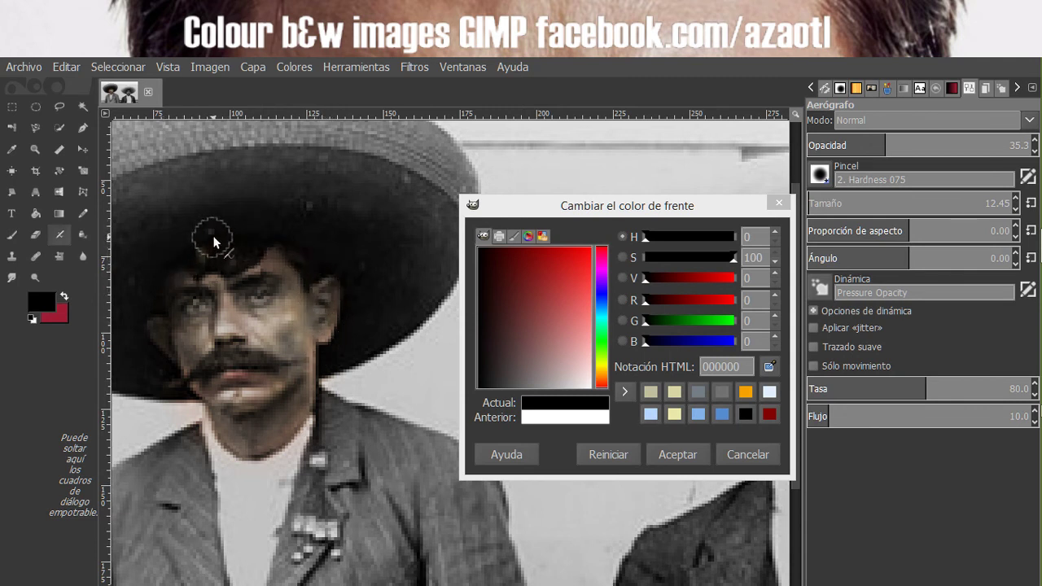
{"action": "scroll", "coordinate": [205, 382], "scroll_direction": "down", "scroll_amount": 4, "text": "ctrl"}
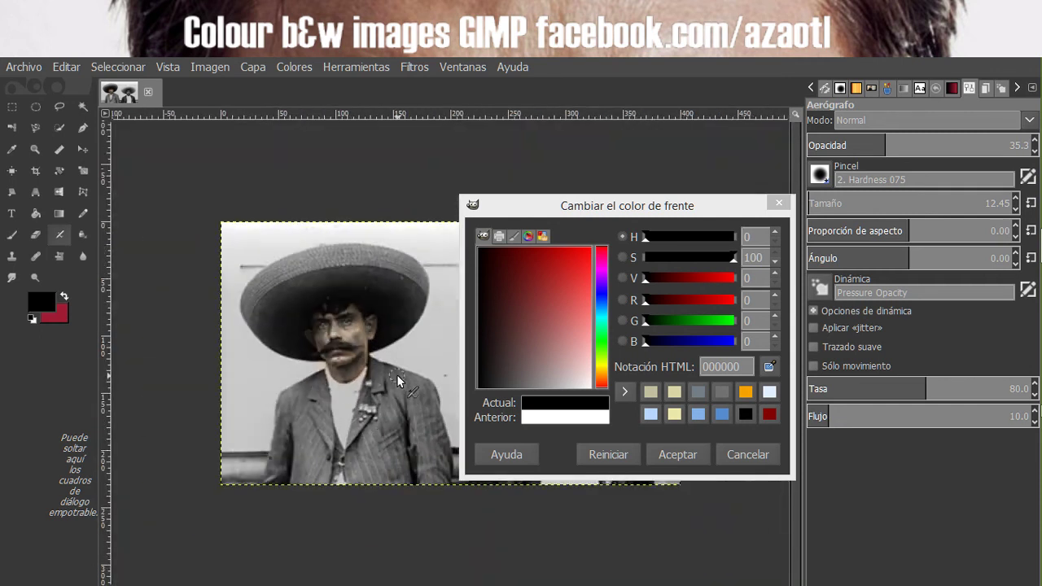
{"action": "left_click_drag", "start_coordinate": [397, 375], "coordinate": [327, 369]}
{"action": "scroll", "coordinate": [305, 358], "scroll_direction": "up", "scroll_amount": 3, "text": "ctrl"}
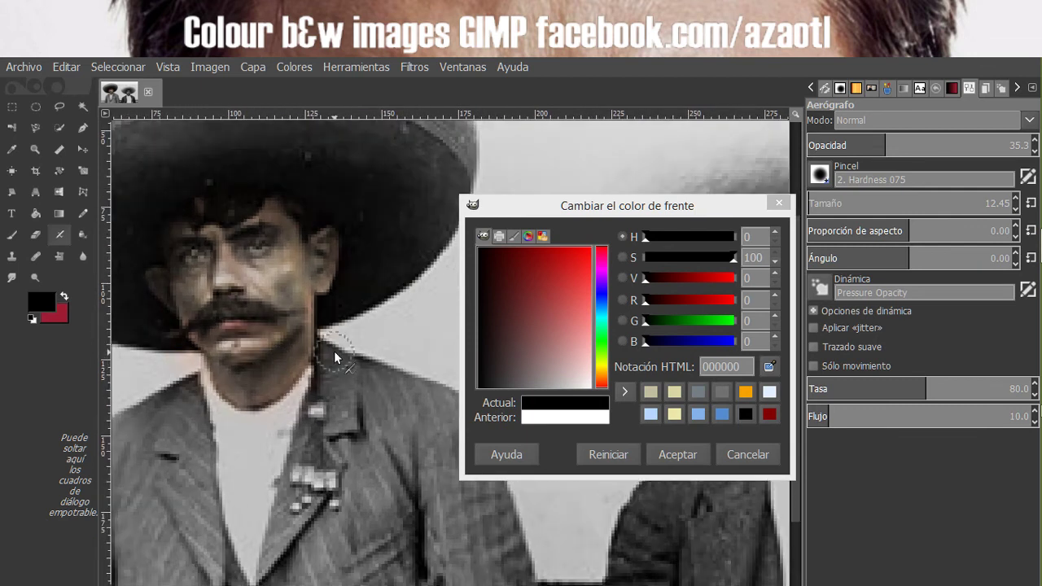
On the colors layer, pick the skin tone from the face and airbrush it over the man's cheek beside the moustache.
{"action": "left_click", "coordinate": [985, 90]}
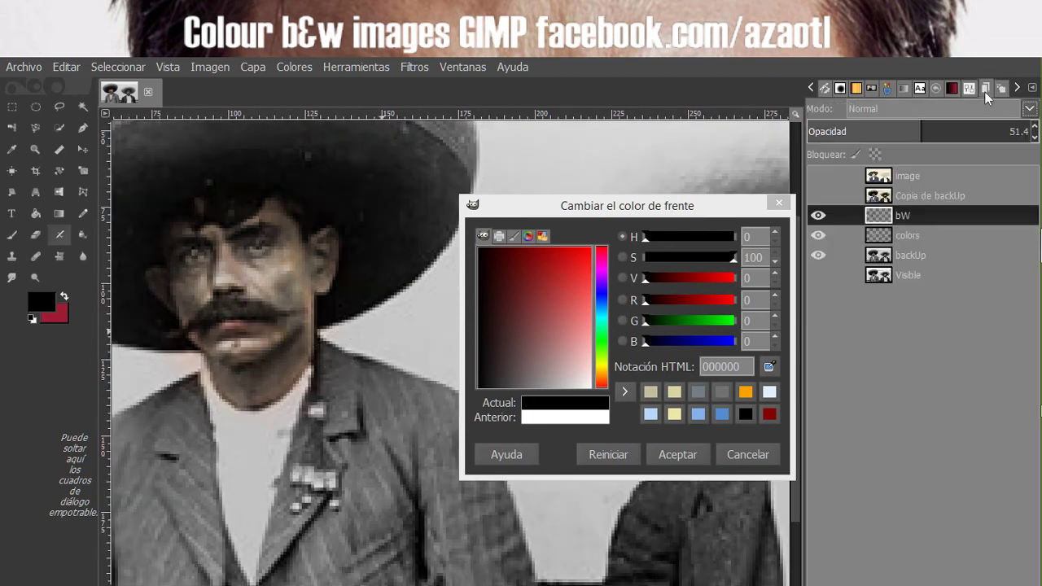
{"action": "left_click", "coordinate": [908, 238]}
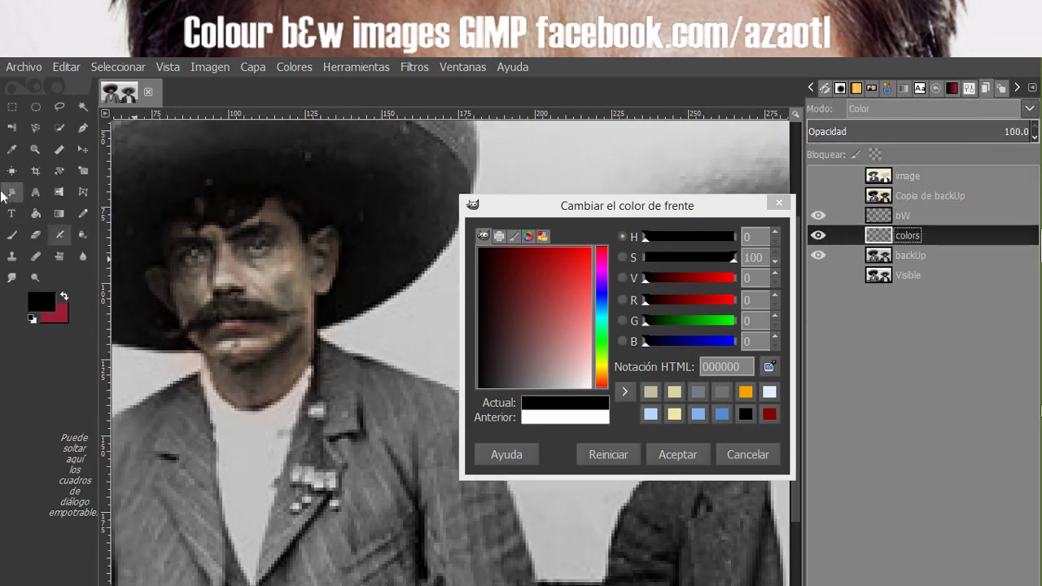
{"action": "left_click", "coordinate": [11, 150]}
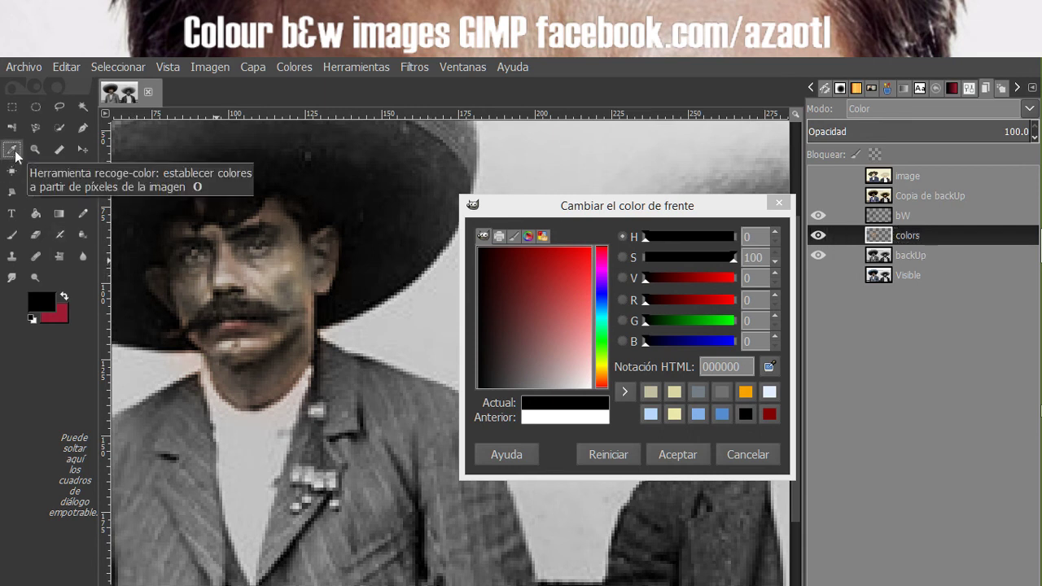
{"action": "left_click", "coordinate": [312, 301]}
{"action": "left_click", "coordinate": [18, 236]}
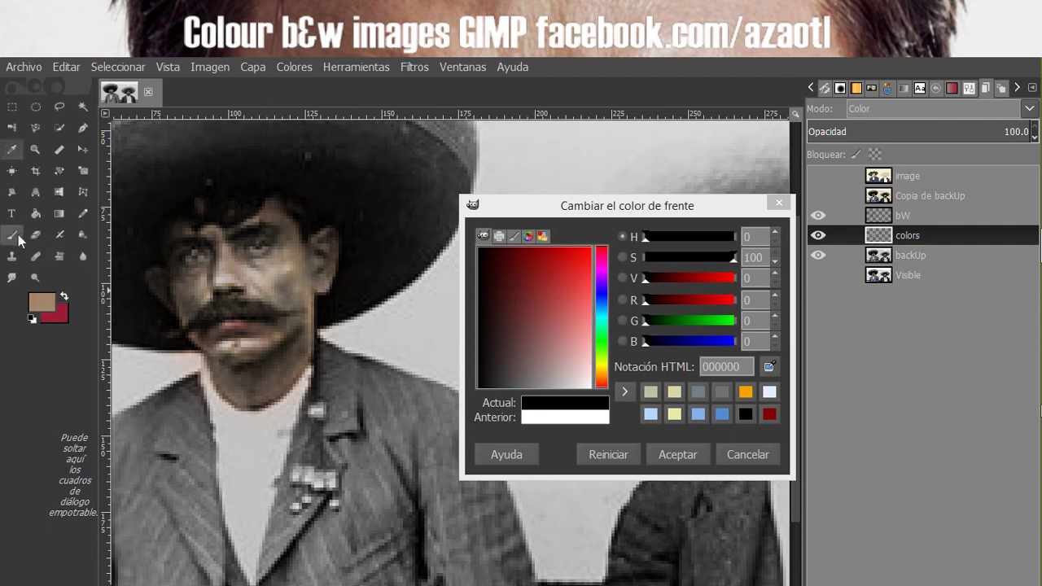
{"action": "left_click", "coordinate": [59, 235]}
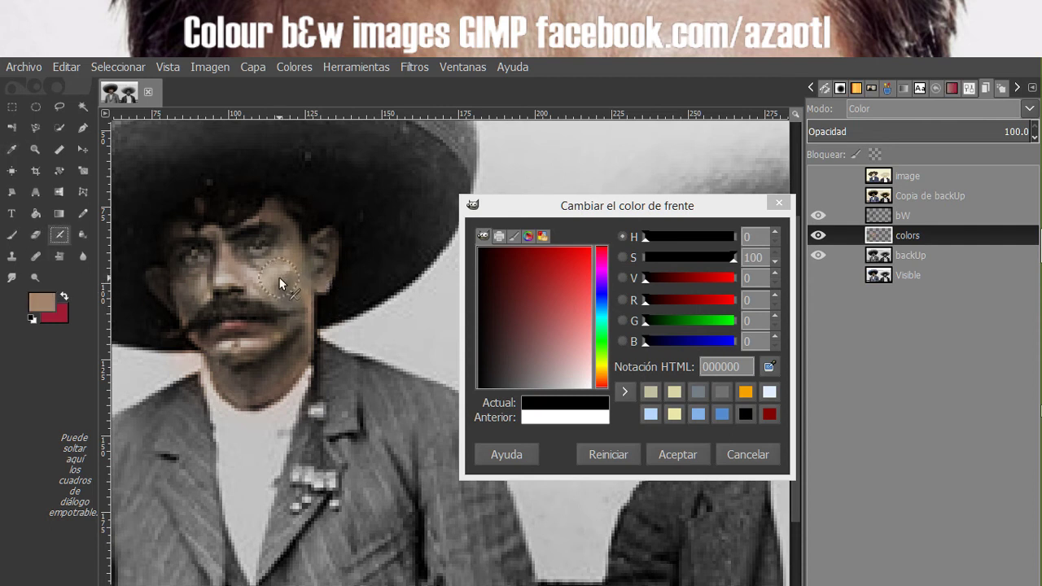
{"action": "mouse_move", "coordinate": [278, 277]}
{"action": "left_mouse_down"}
{"action": "mouse_move", "coordinate": [278, 289]}
{"action": "mouse_move", "coordinate": [283, 270]}
{"action": "mouse_move", "coordinate": [289, 302]}
{"action": "left_mouse_up"}
{"action": "scroll", "coordinate": [262, 370], "scroll_direction": "down", "scroll_amount": 3}
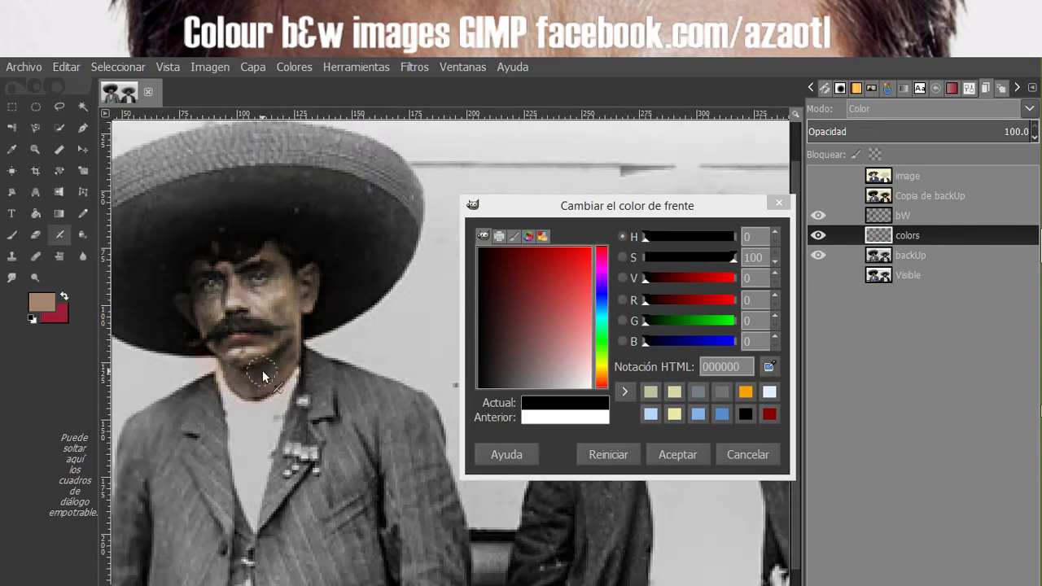
Draw a closed path roughly outlining the man's jacket, running along shoulders, sleeves and below the picture edge, with a V-shaped shirt opening.
{"action": "left_click_drag", "start_coordinate": [401, 429], "coordinate": [337, 413]}
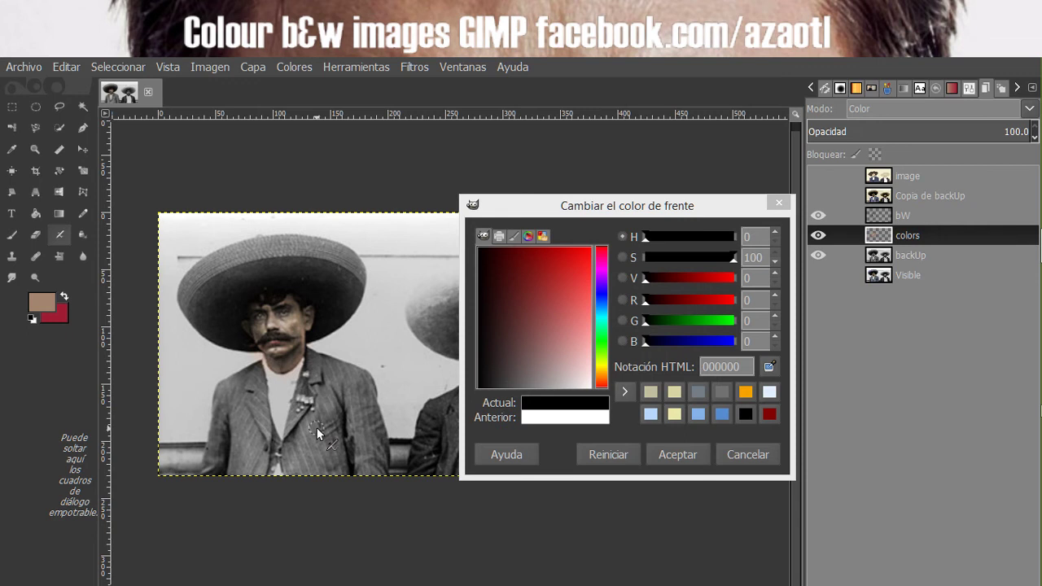
{"action": "scroll", "coordinate": [321, 425], "scroll_direction": "down", "scroll_amount": 2}
{"action": "left_click_drag", "start_coordinate": [363, 369], "coordinate": [261, 398]}
{"action": "scroll", "coordinate": [262, 399], "scroll_direction": "up", "scroll_amount": 1}
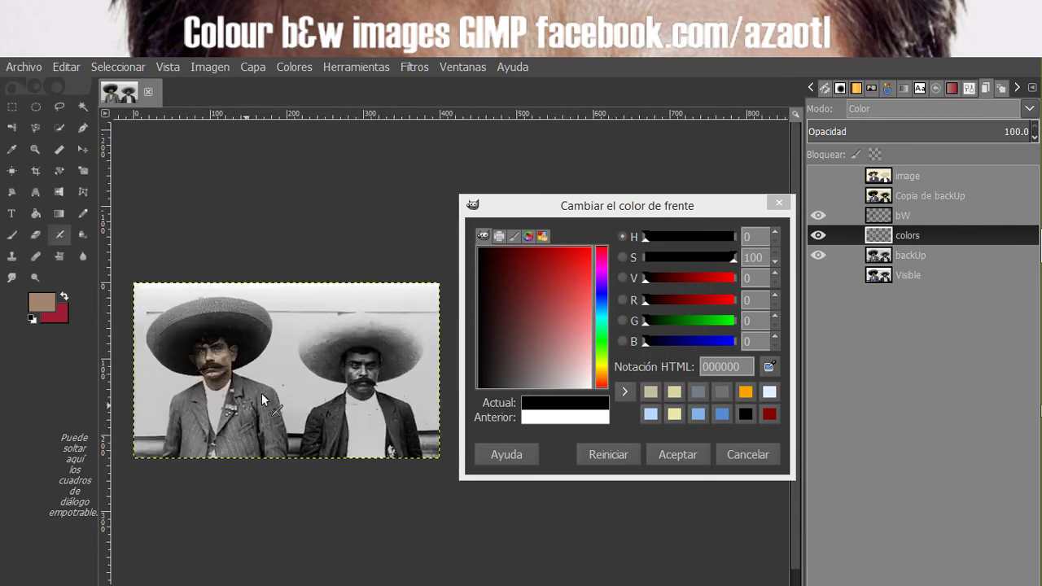
{"action": "scroll", "coordinate": [262, 399], "scroll_direction": "up", "scroll_amount": 3}
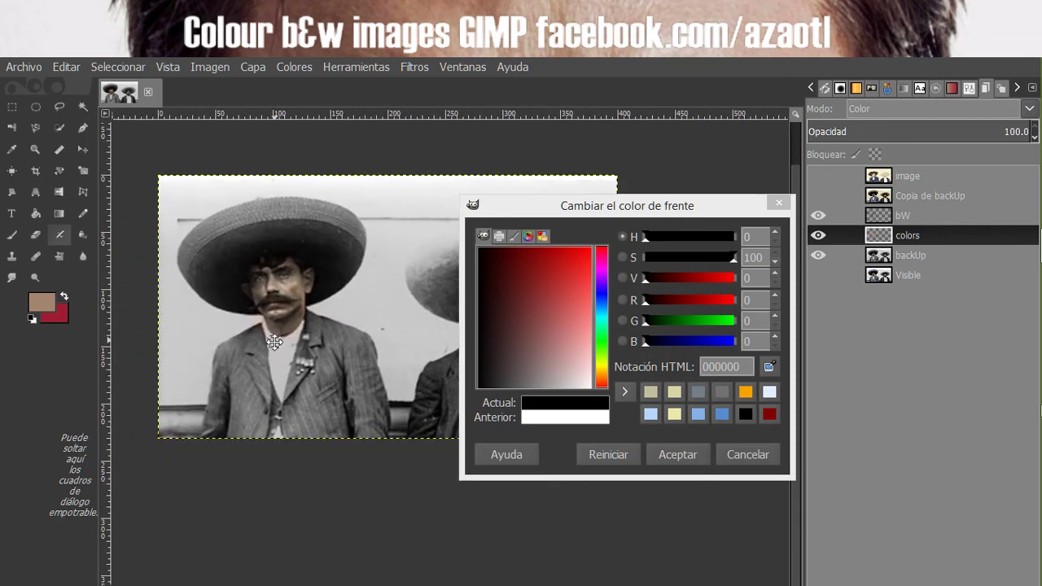
{"action": "scroll", "coordinate": [277, 346], "scroll_direction": "up", "scroll_amount": 3}
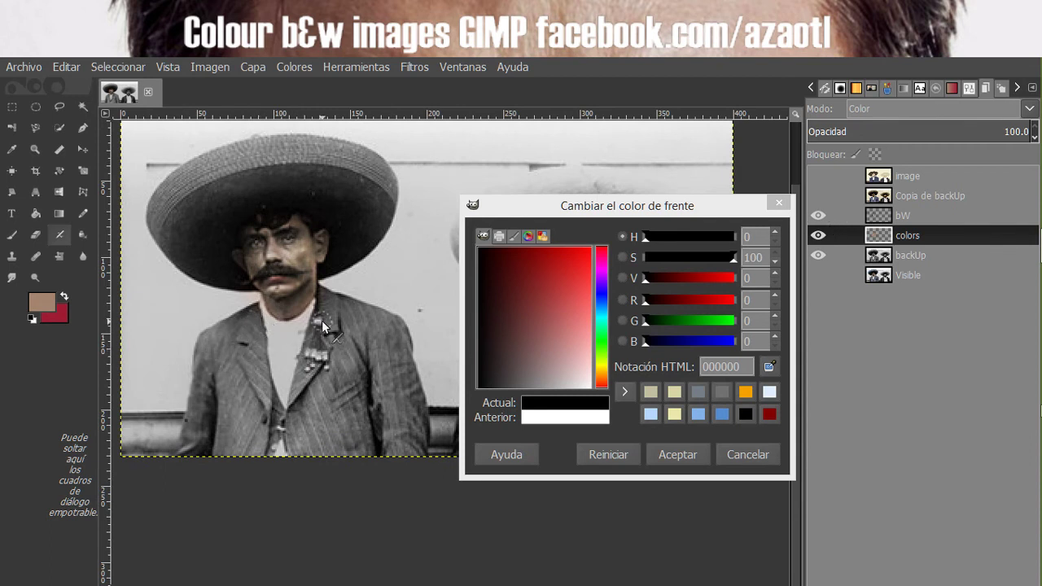
{"action": "left_click_drag", "start_coordinate": [486, 204], "coordinate": [534, 202]}
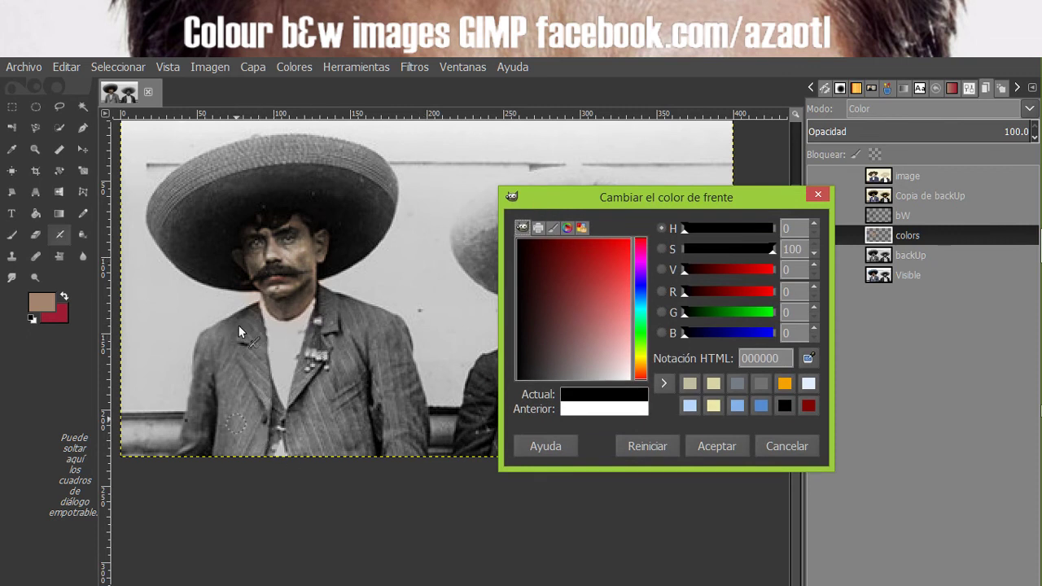
{"action": "left_click", "coordinate": [83, 131]}
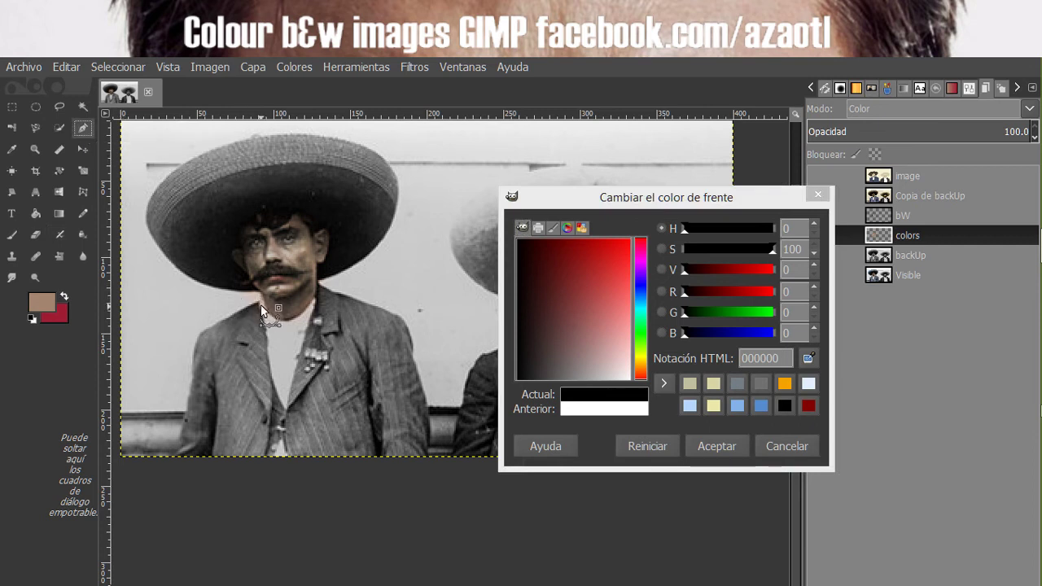
{"action": "left_click", "coordinate": [199, 334]}
{"action": "left_click", "coordinate": [174, 464]}
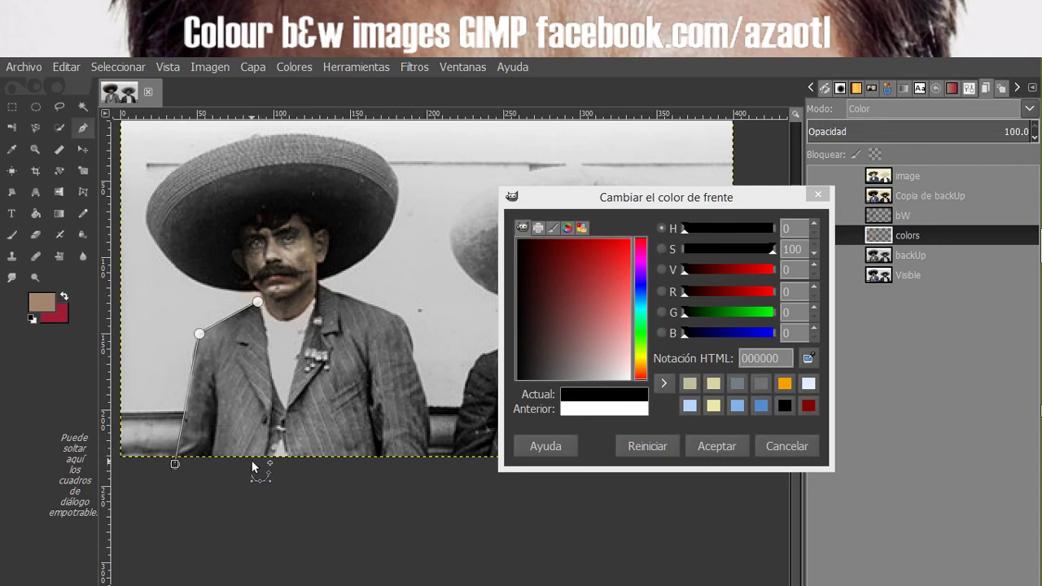
{"action": "left_click", "coordinate": [426, 461]}
{"action": "left_click", "coordinate": [412, 356]}
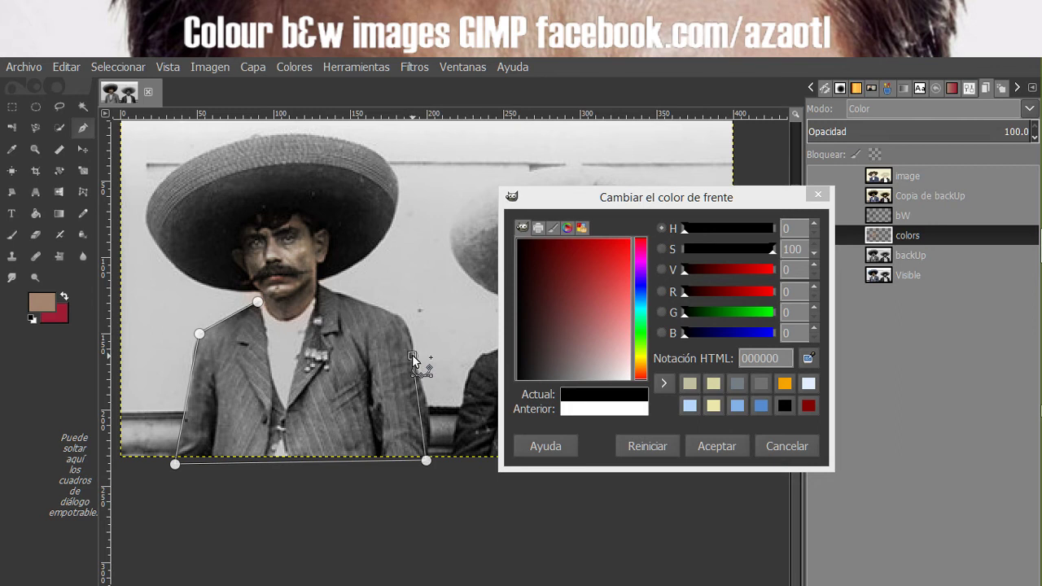
{"action": "left_click", "coordinate": [399, 317]}
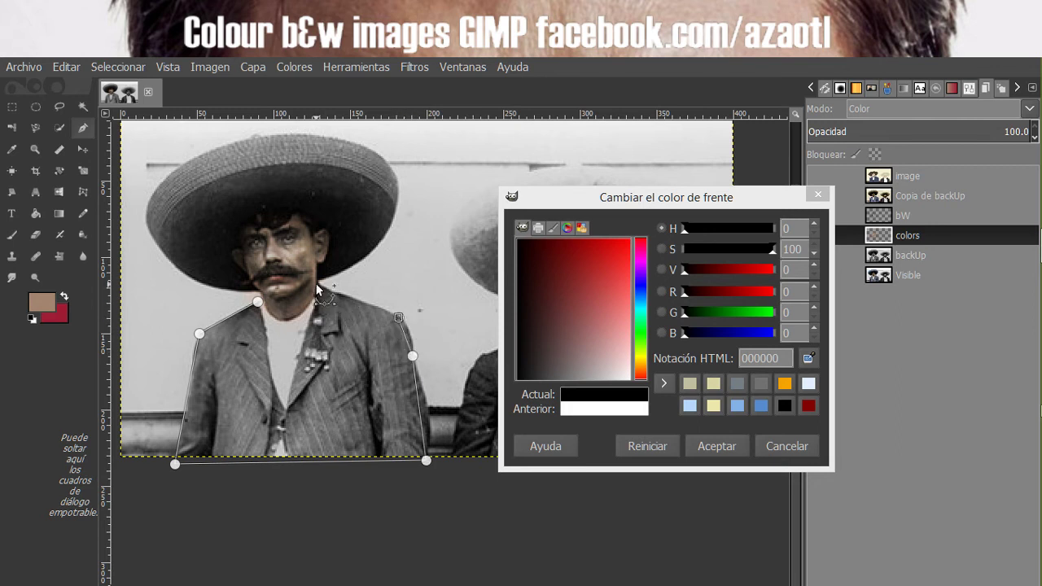
{"action": "left_click", "coordinate": [317, 282]}
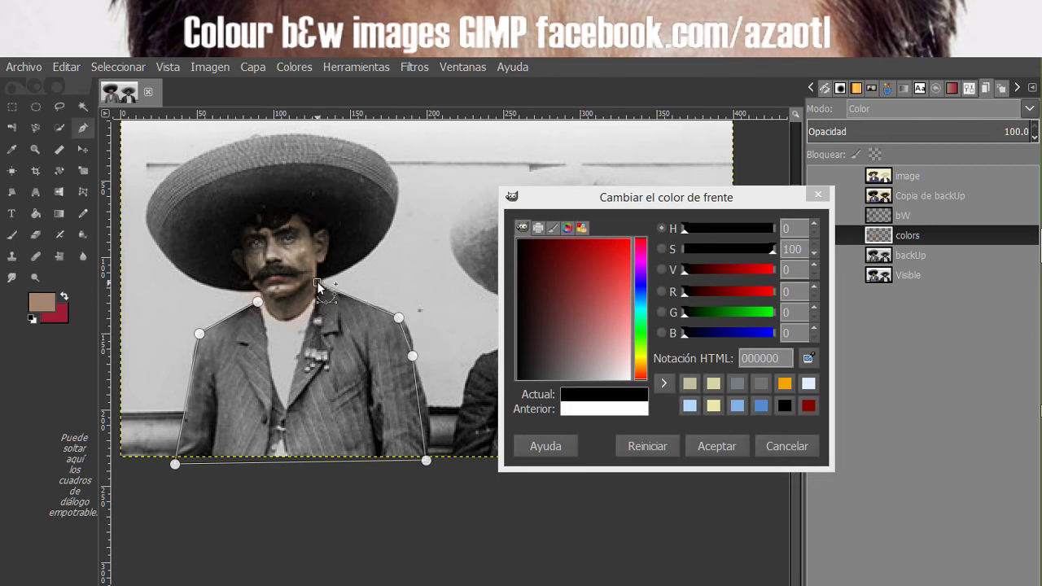
{"action": "left_click", "coordinate": [286, 407]}
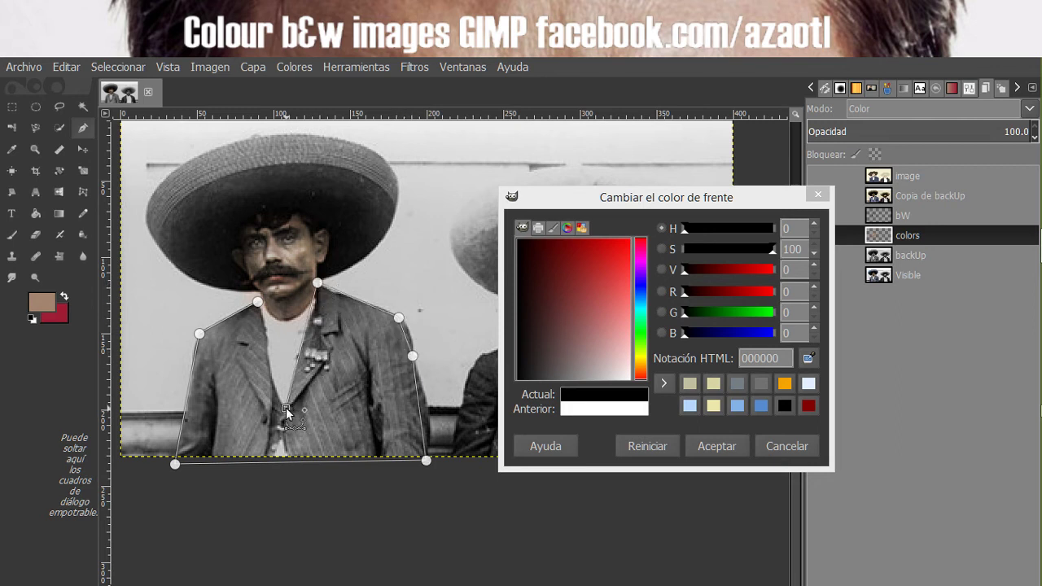
{"action": "left_click", "coordinate": [258, 302]}
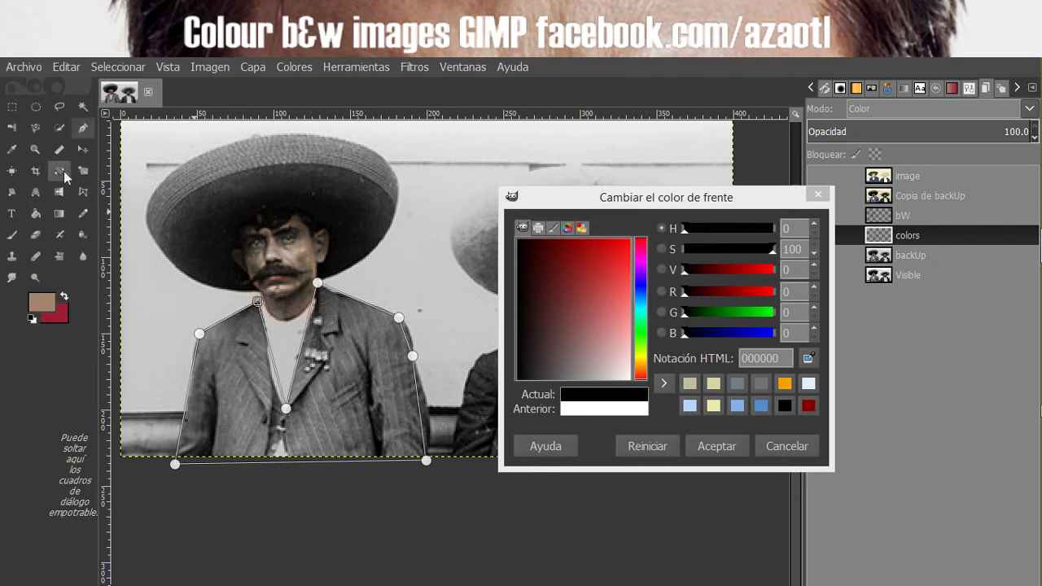
Switch the Paths tool to Editar mode and add nodes fitting the path to the shoulder and sleeve farther from the second man.
{"action": "double_click", "coordinate": [81, 133]}
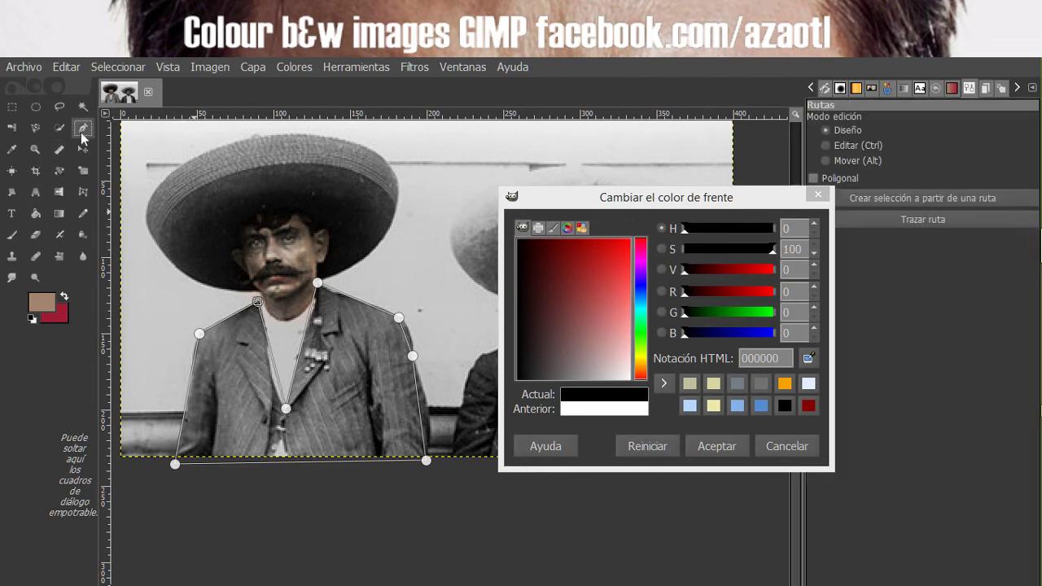
{"action": "left_click", "coordinate": [832, 146]}
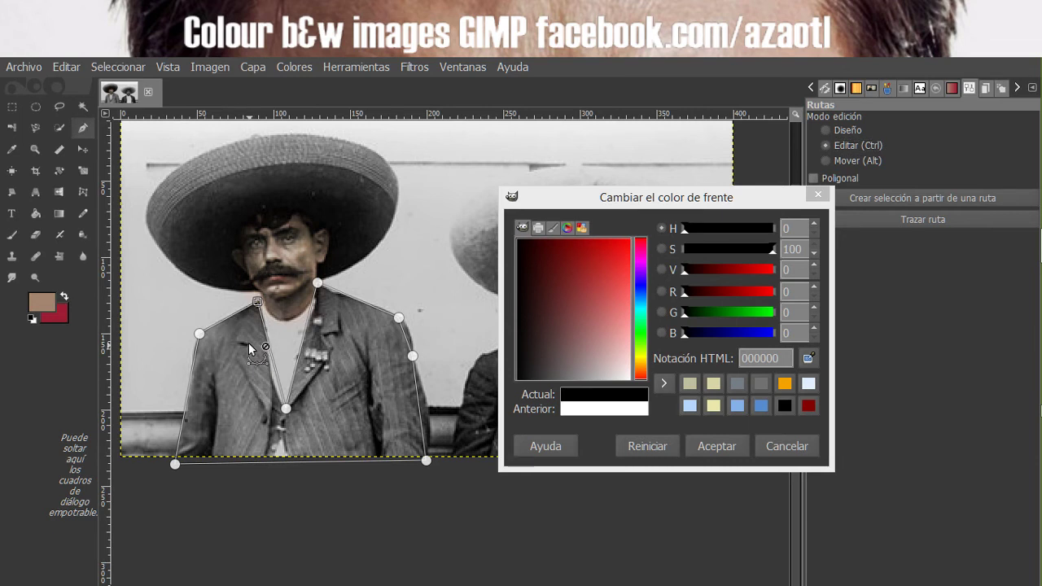
{"action": "scroll", "coordinate": [241, 328], "scroll_direction": "up", "scroll_amount": 2}
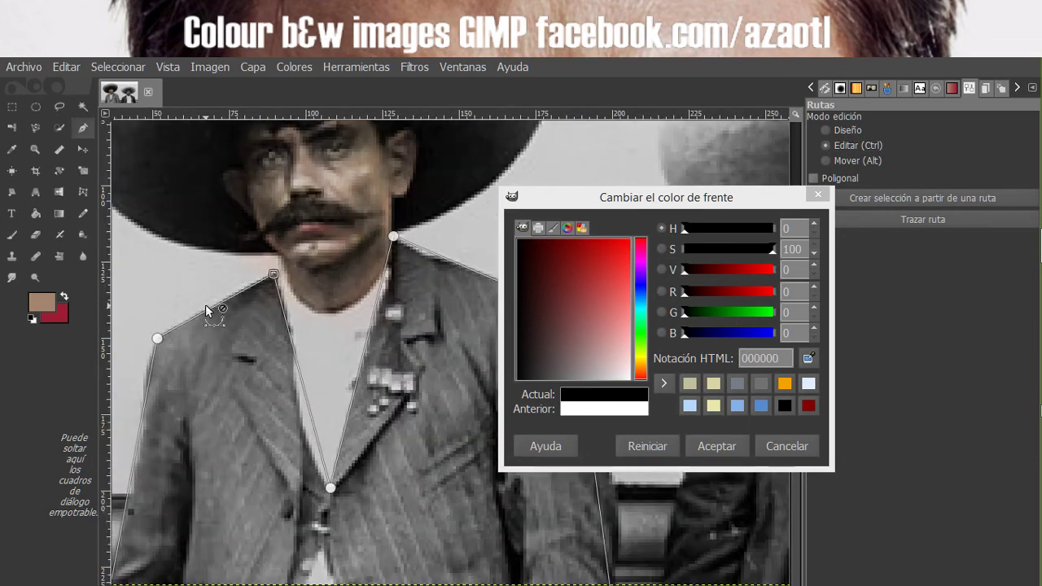
{"action": "left_click", "coordinate": [212, 308]}
{"action": "left_click_drag", "start_coordinate": [148, 391], "coordinate": [310, 294]}
{"action": "left_click", "coordinate": [296, 372]}
{"action": "left_click_drag", "start_coordinate": [311, 401], "coordinate": [282, 363]}
Add nodes on both sides of the V-shaped shirt opening and shift them so the path follows the lapel edges.
{"action": "left_click_drag", "start_coordinate": [362, 323], "coordinate": [194, 389]}
{"action": "left_click_drag", "start_coordinate": [282, 384], "coordinate": [266, 362]}
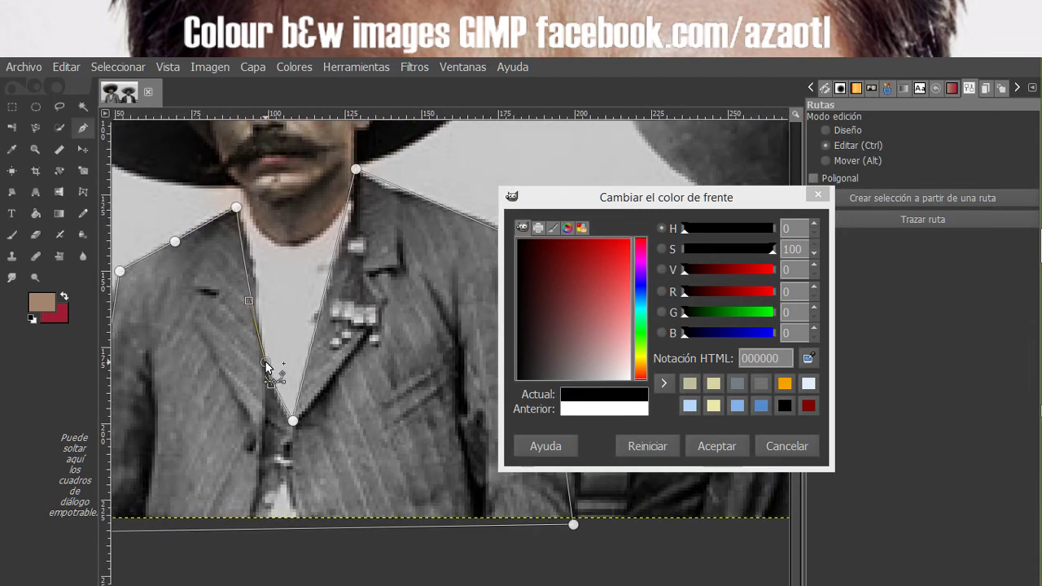
{"action": "left_click", "coordinate": [252, 265]}
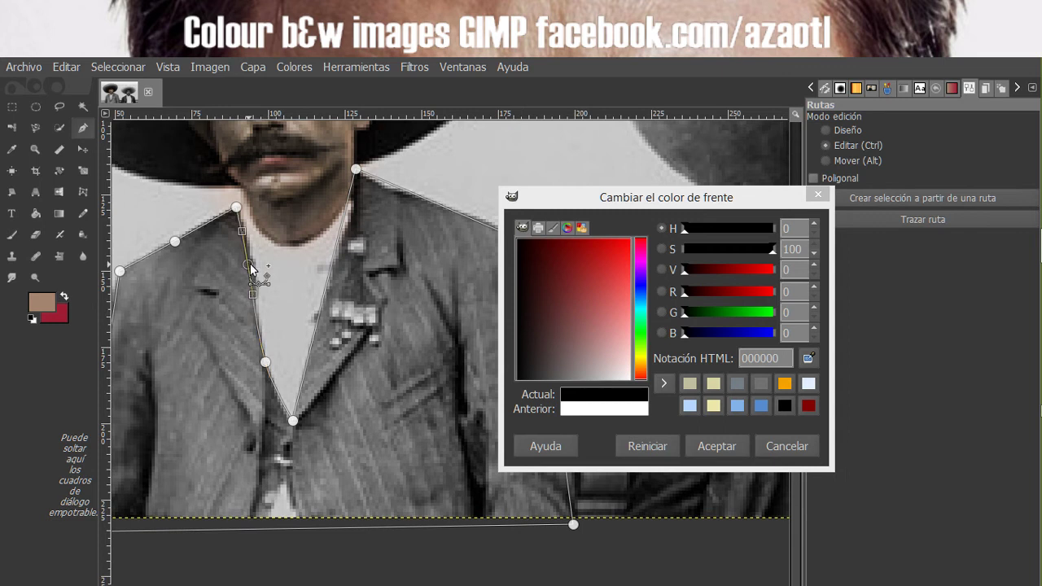
{"action": "left_click", "coordinate": [266, 363], "text": "ctrl+shift"}
{"action": "left_click", "coordinate": [266, 367]}
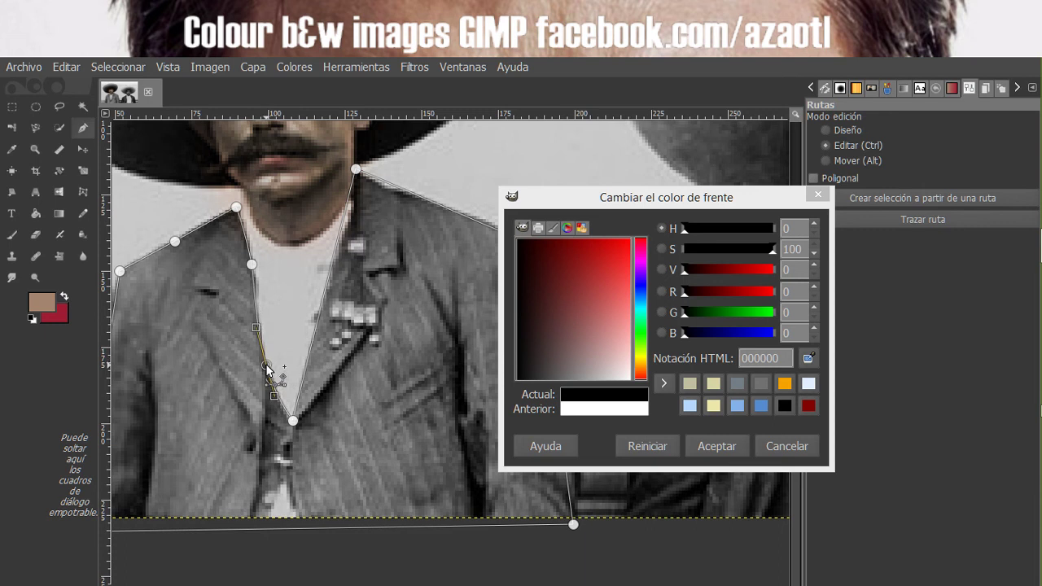
{"action": "left_click", "coordinate": [338, 242]}
{"action": "left_click_drag", "start_coordinate": [341, 241], "coordinate": [347, 242]}
Add nodes along the shoulder and sleeve facing the second man and pull the path onto the jacket's outer edge.
{"action": "left_click_drag", "start_coordinate": [381, 296], "coordinate": [260, 328]}
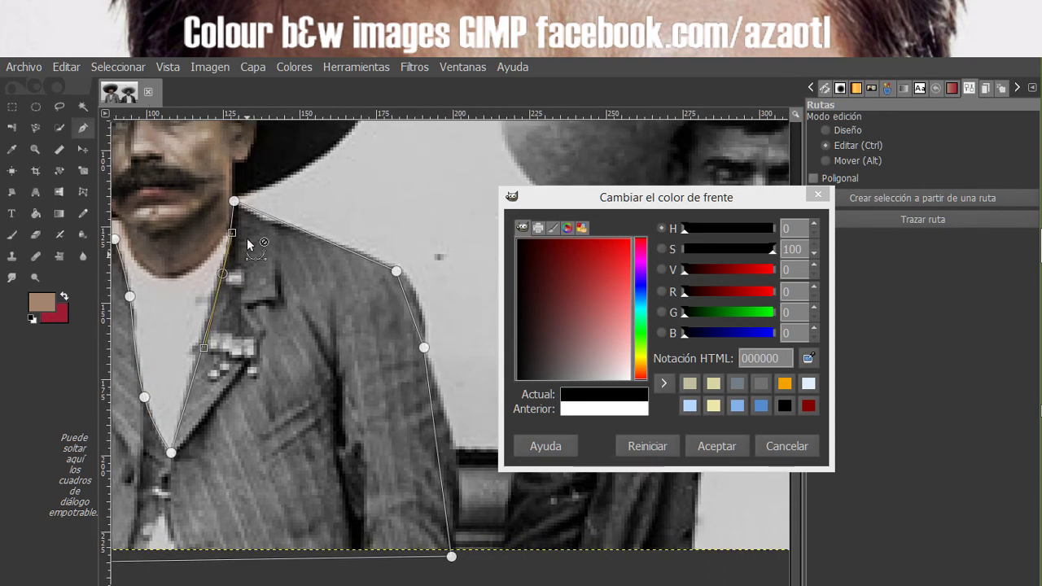
{"action": "left_click", "coordinate": [260, 215]}
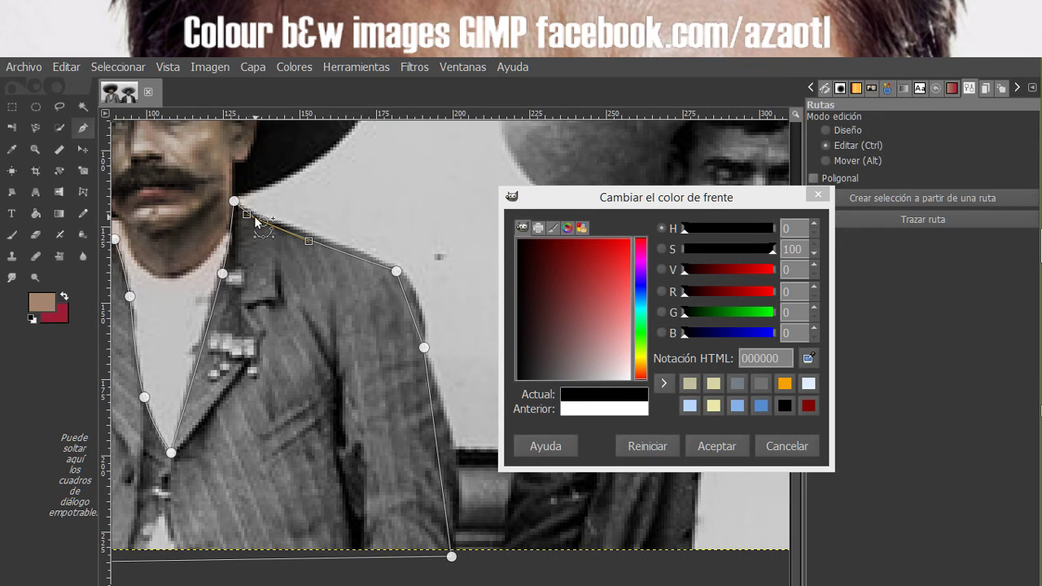
{"action": "left_click", "coordinate": [310, 234]}
{"action": "left_click", "coordinate": [281, 226]}
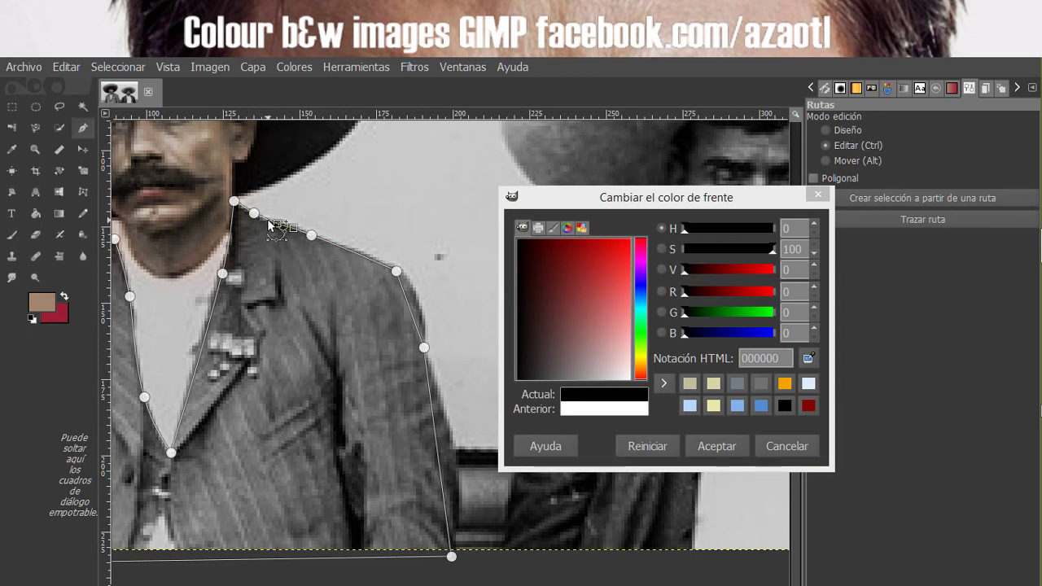
{"action": "left_click", "coordinate": [283, 225]}
{"action": "left_click_drag", "start_coordinate": [404, 296], "coordinate": [417, 298]}
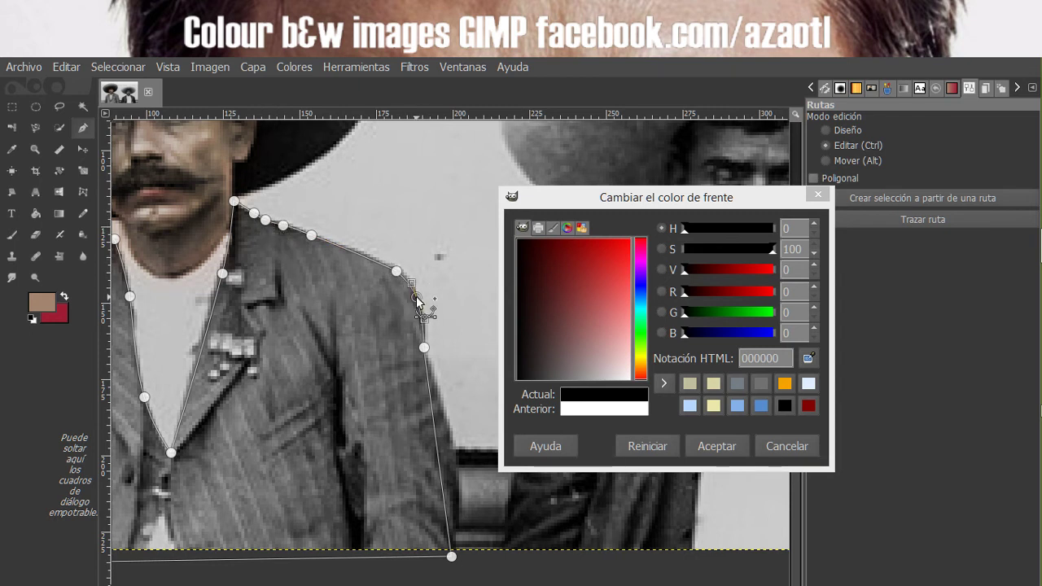
{"action": "left_click_drag", "start_coordinate": [414, 391], "coordinate": [349, 296]}
{"action": "left_click_drag", "start_coordinate": [370, 337], "coordinate": [384, 341]}
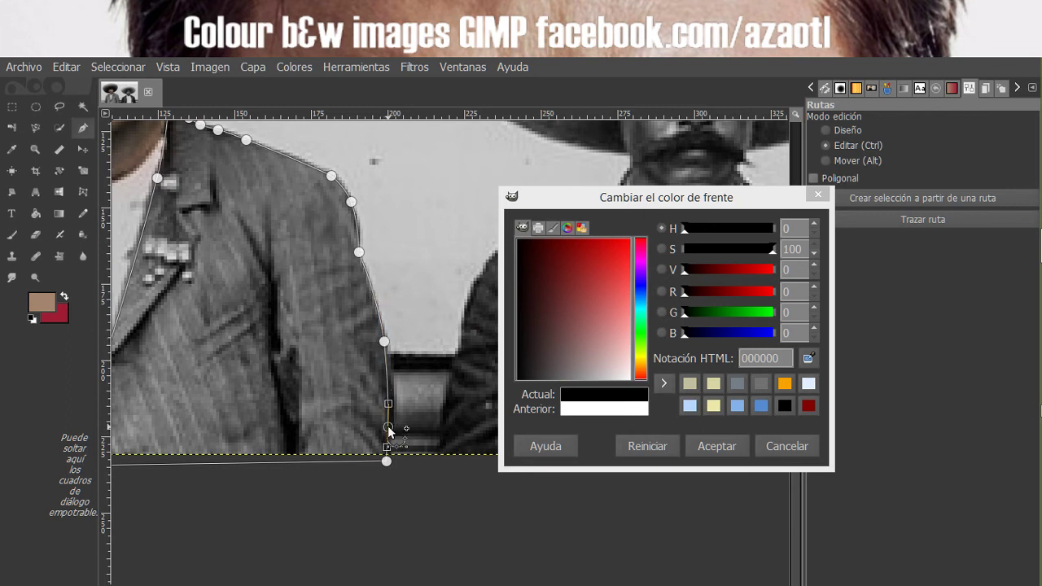
Add a path node on the lapel edge beside the medals and another on the upper part of the opposite sleeve.
{"action": "scroll", "coordinate": [291, 388], "scroll_direction": "left", "scroll_amount": 3}
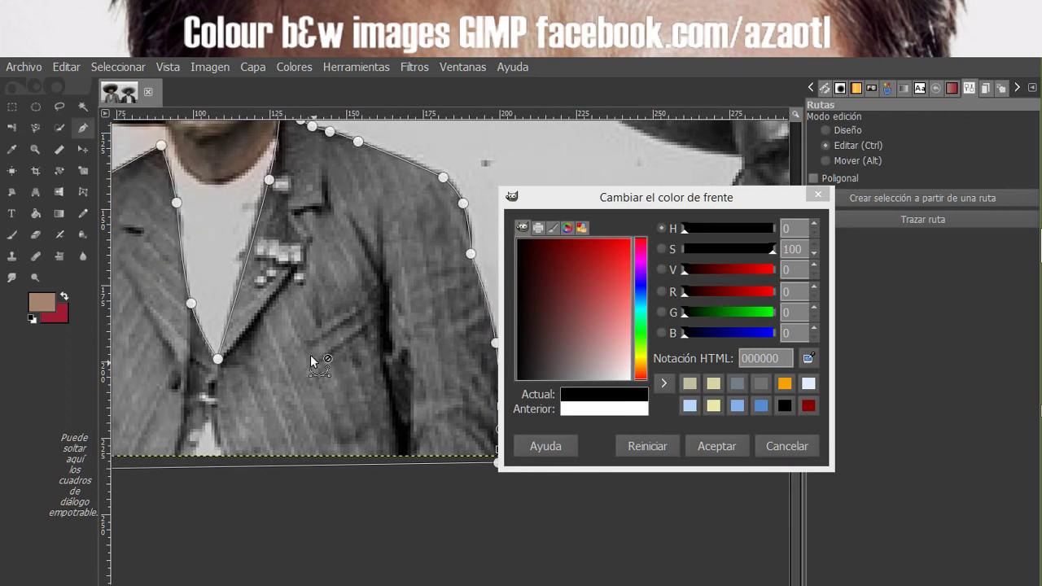
{"action": "left_click", "coordinate": [252, 236]}
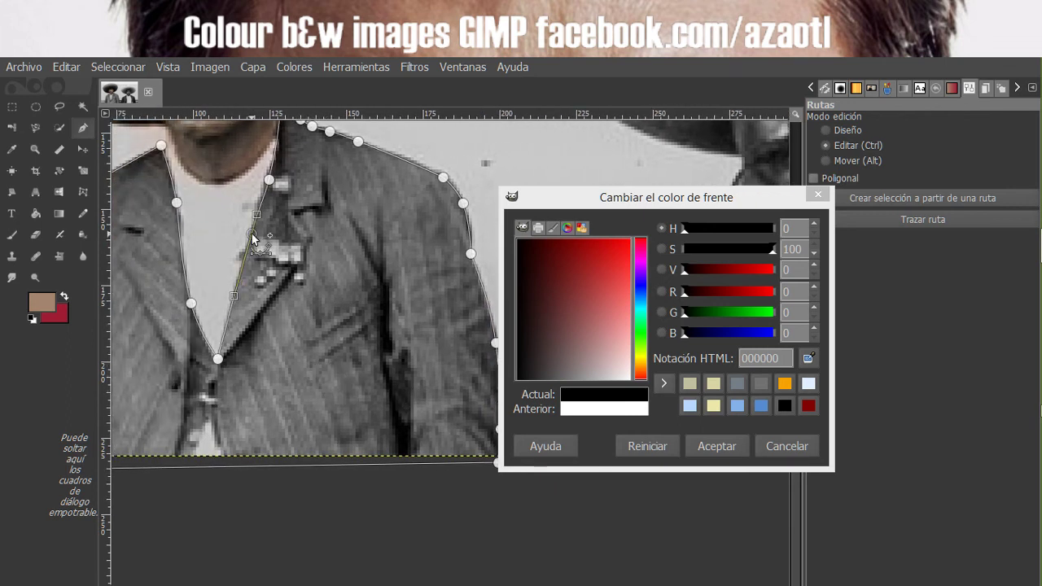
{"action": "left_click_drag", "start_coordinate": [268, 364], "coordinate": [298, 297]}
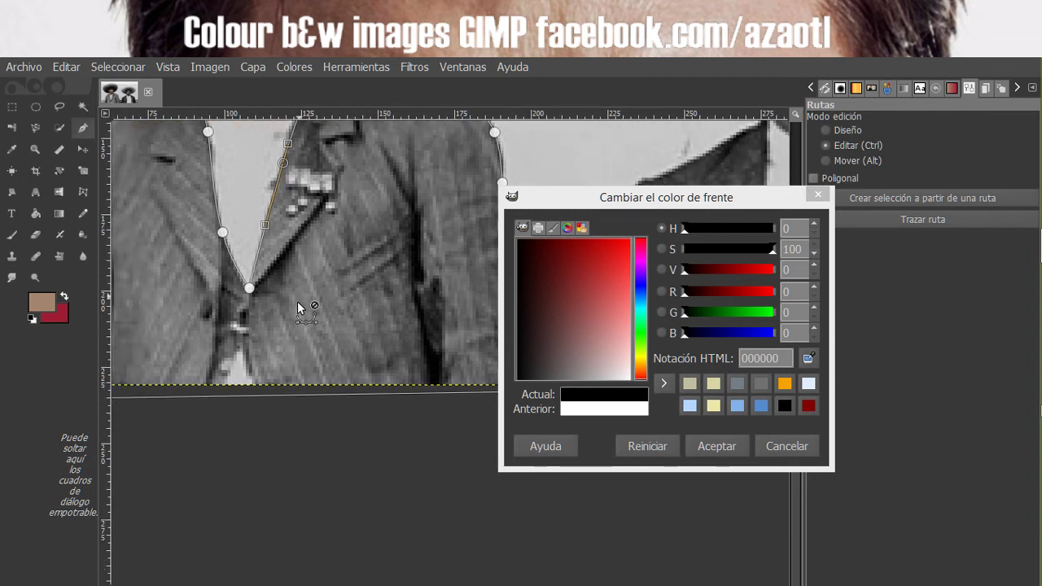
{"action": "left_click_drag", "start_coordinate": [294, 347], "coordinate": [341, 425]}
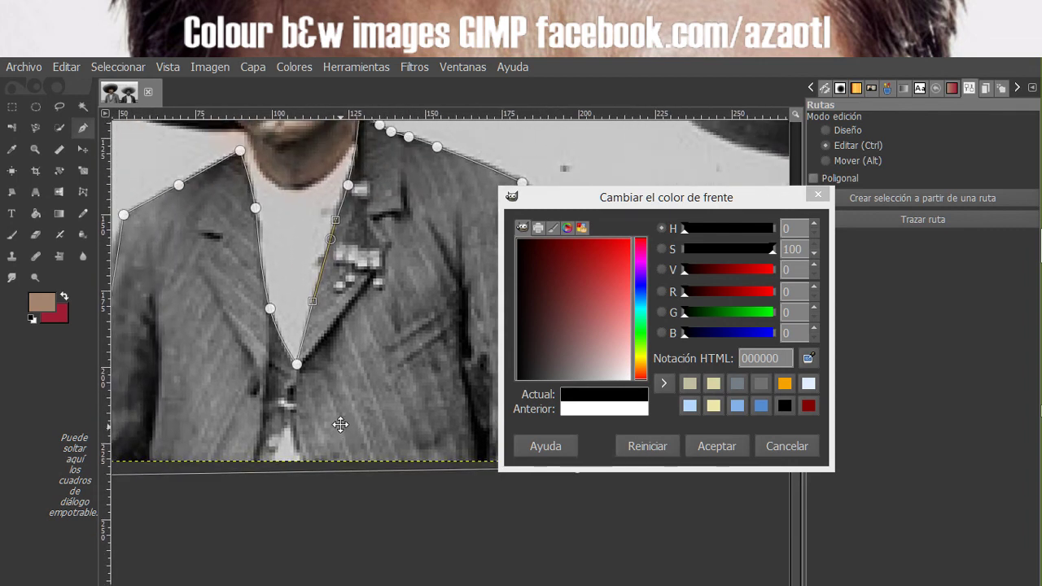
{"action": "left_click_drag", "start_coordinate": [350, 360], "coordinate": [394, 388]}
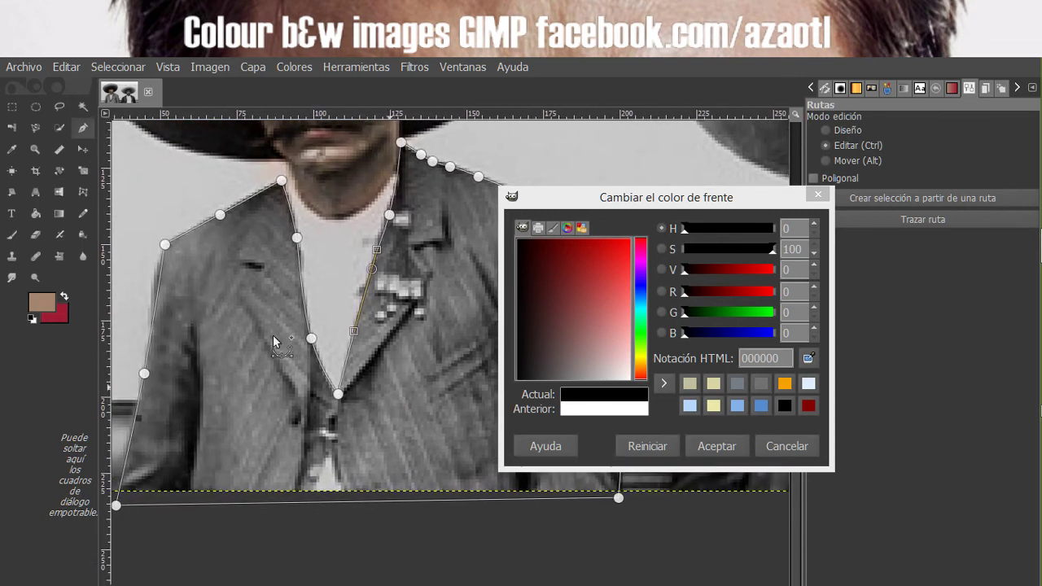
{"action": "left_click", "coordinate": [160, 286]}
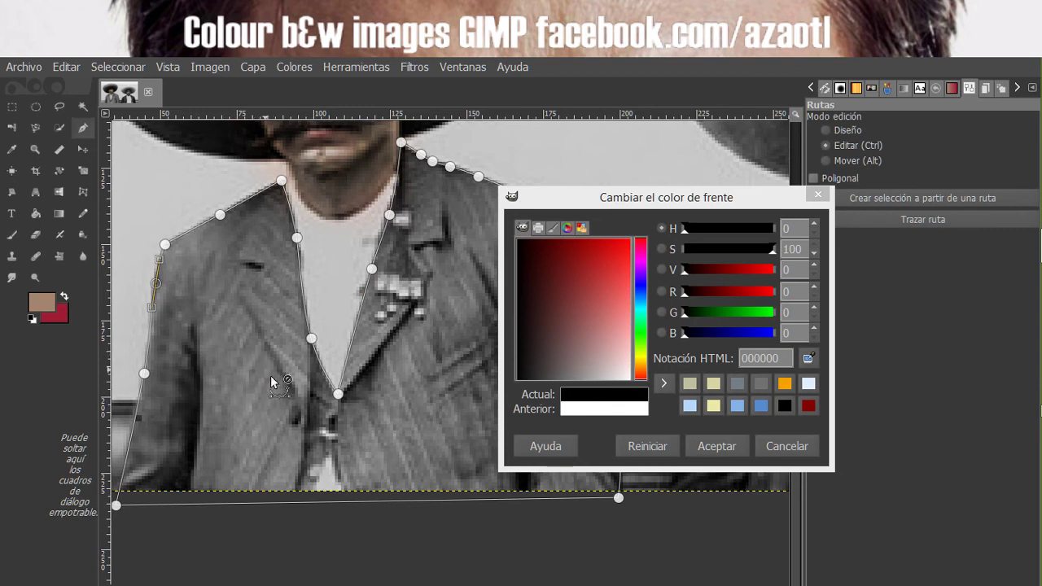
Draw a closed triangular subpath around the shirt gap below the jacket's fastened front, extending past the image's lower edge.
{"action": "left_click_drag", "start_coordinate": [272, 380], "coordinate": [266, 345]}
{"action": "left_click_drag", "start_coordinate": [333, 396], "coordinate": [277, 391]}
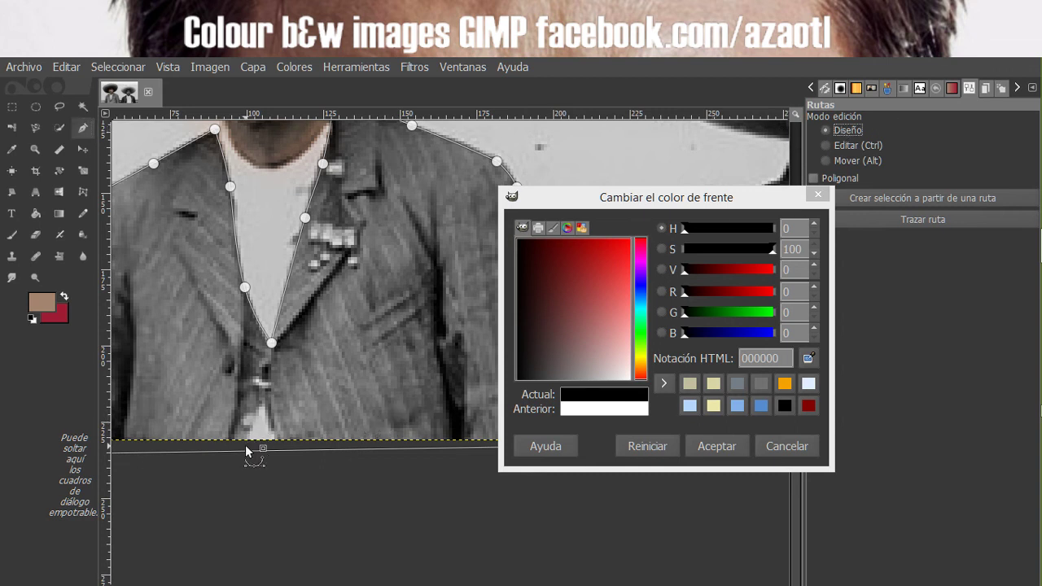
{"action": "left_click", "coordinate": [236, 467]}
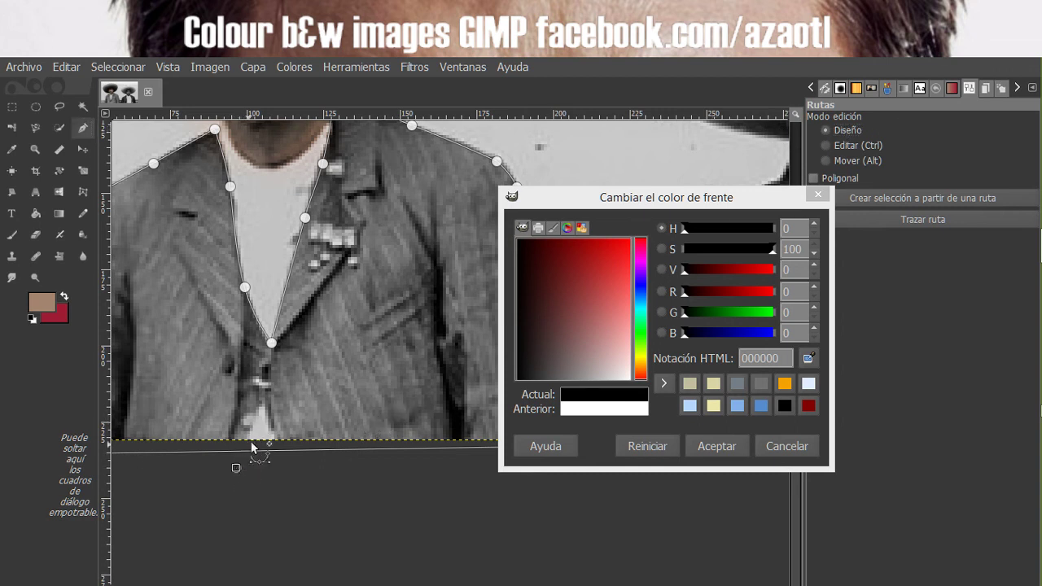
{"action": "left_click", "coordinate": [260, 400]}
{"action": "left_click", "coordinate": [291, 476]}
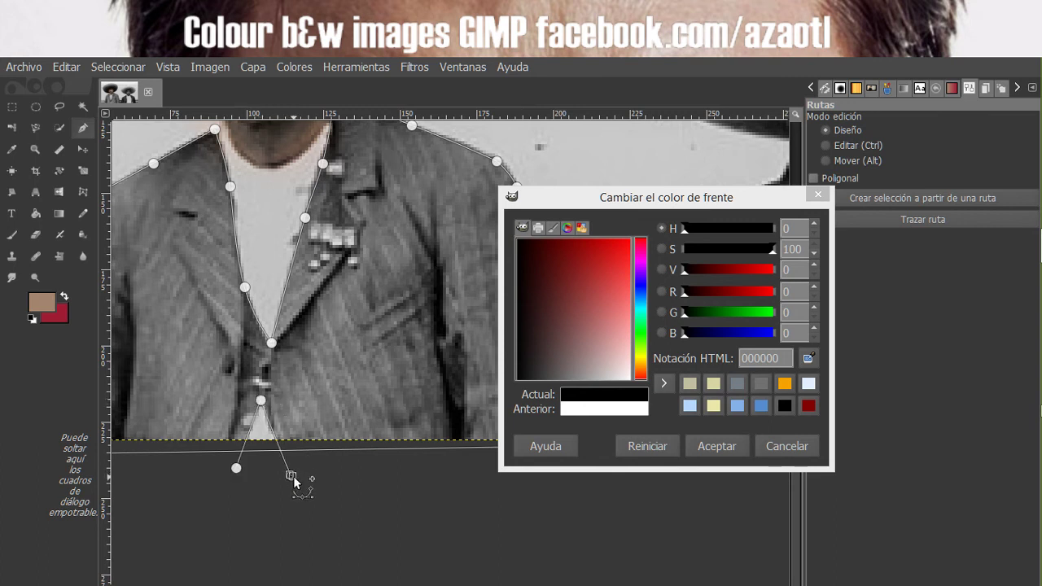
{"action": "left_click", "coordinate": [237, 470]}
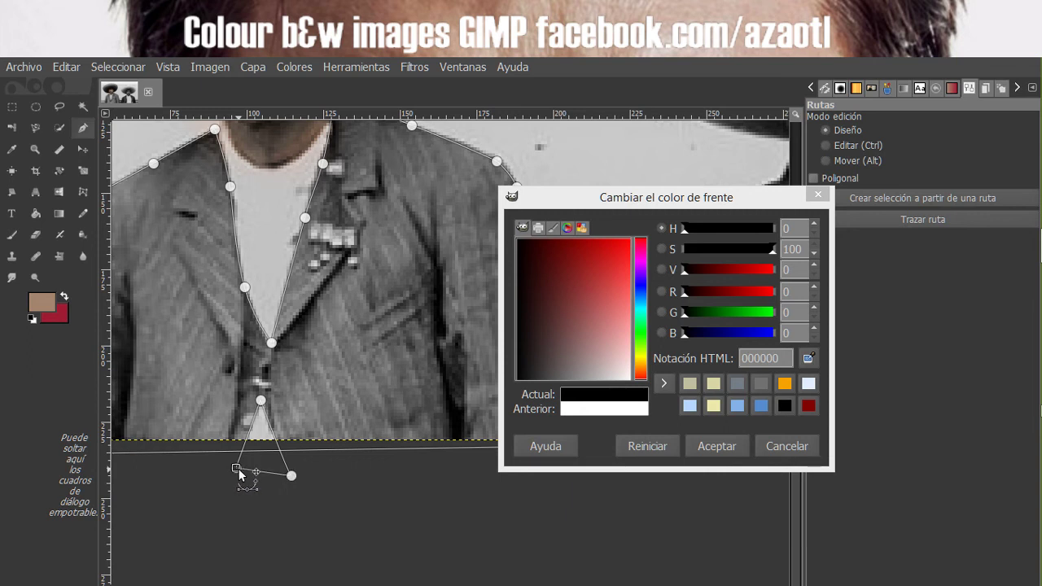
{"action": "scroll", "coordinate": [293, 387], "scroll_direction": "up", "scroll_amount": 3}
{"action": "scroll", "coordinate": [293, 387], "scroll_direction": "left", "scroll_amount": 1}
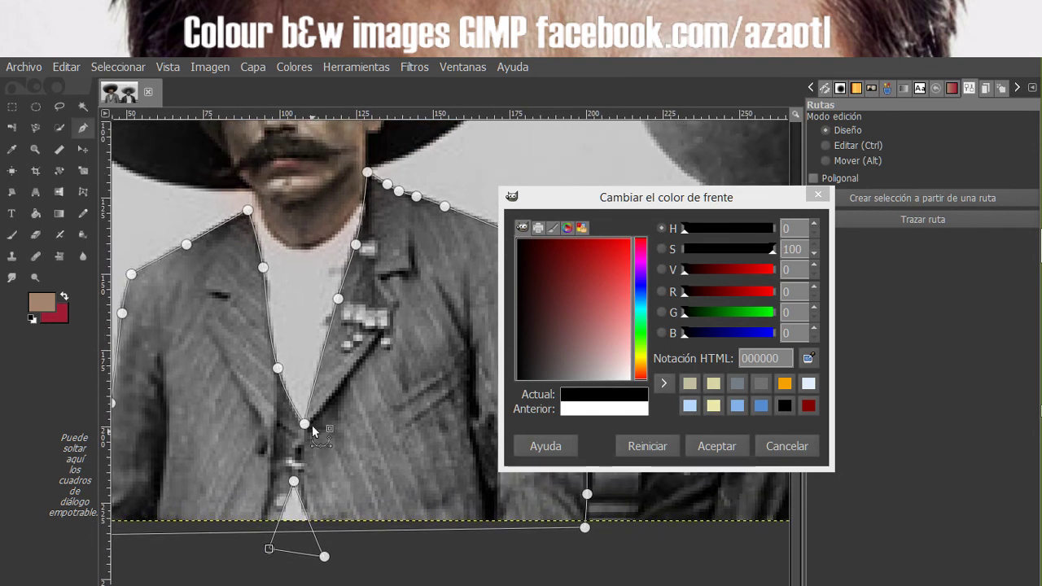
{"action": "scroll", "coordinate": [295, 365], "scroll_direction": "down", "scroll_amount": 2}
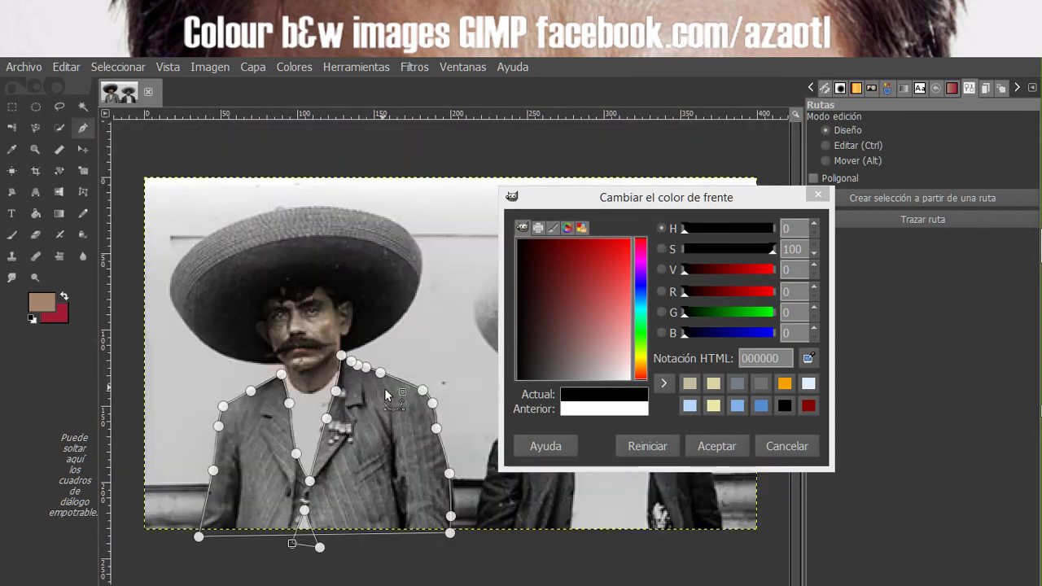
In Editar mode, add a path node on the shoulder facing the second man and another on the lapel edge above the medals.
{"action": "scroll", "coordinate": [384, 389], "scroll_direction": "up", "scroll_amount": 2}
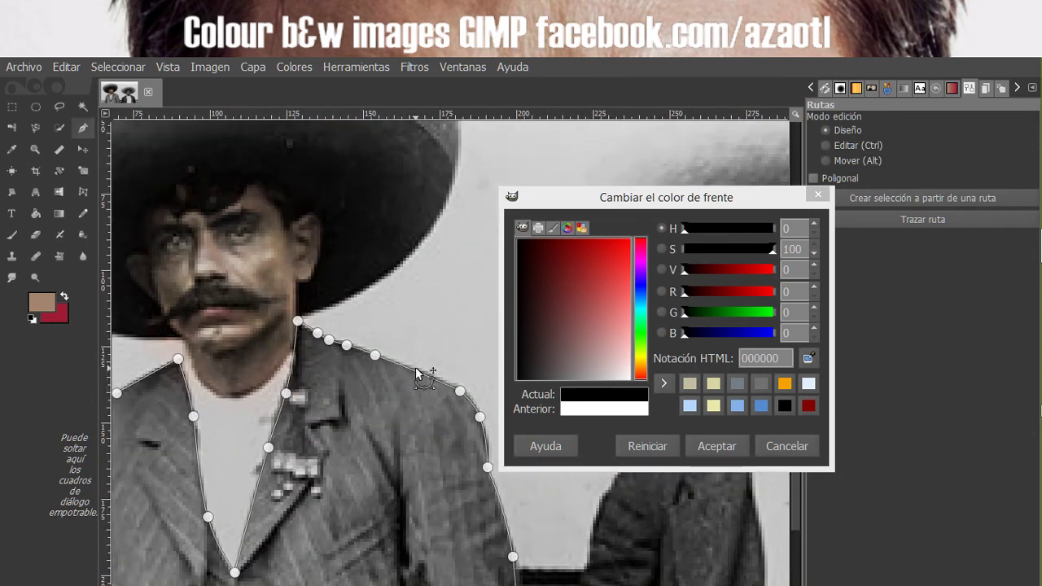
{"action": "left_click", "coordinate": [863, 146]}
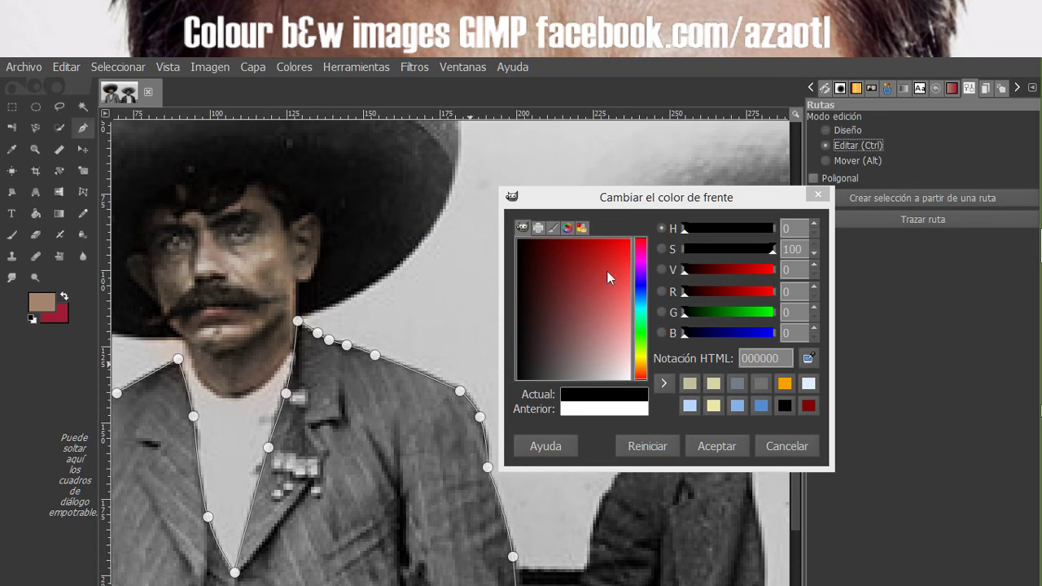
{"action": "left_click", "coordinate": [425, 376]}
{"action": "scroll", "coordinate": [452, 411], "scroll_direction": "down", "scroll_amount": 1}
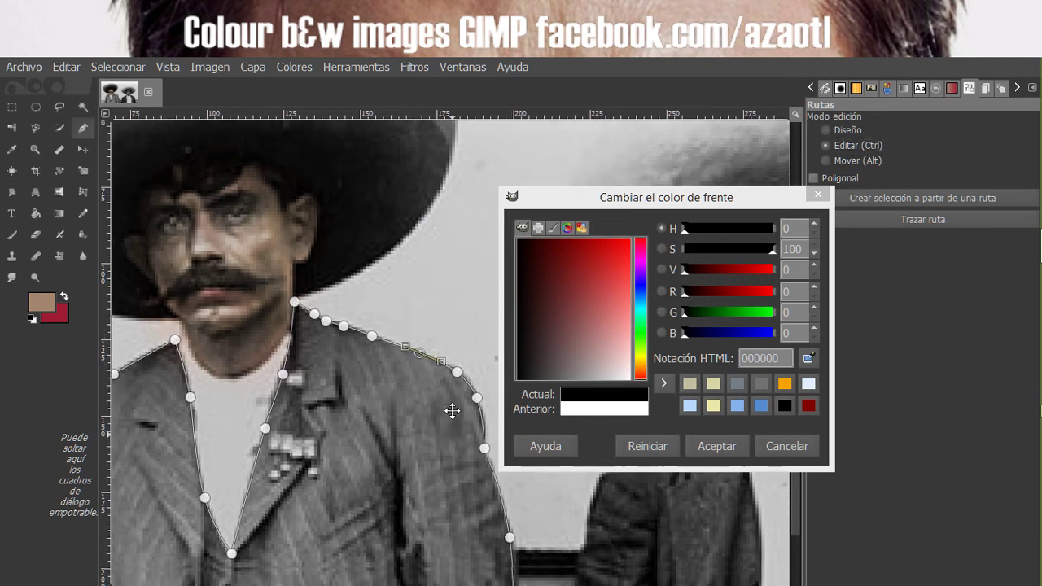
{"action": "scroll", "coordinate": [452, 410], "scroll_direction": "down", "scroll_amount": 2}
{"action": "scroll", "coordinate": [452, 410], "scroll_direction": "left", "scroll_amount": 1}
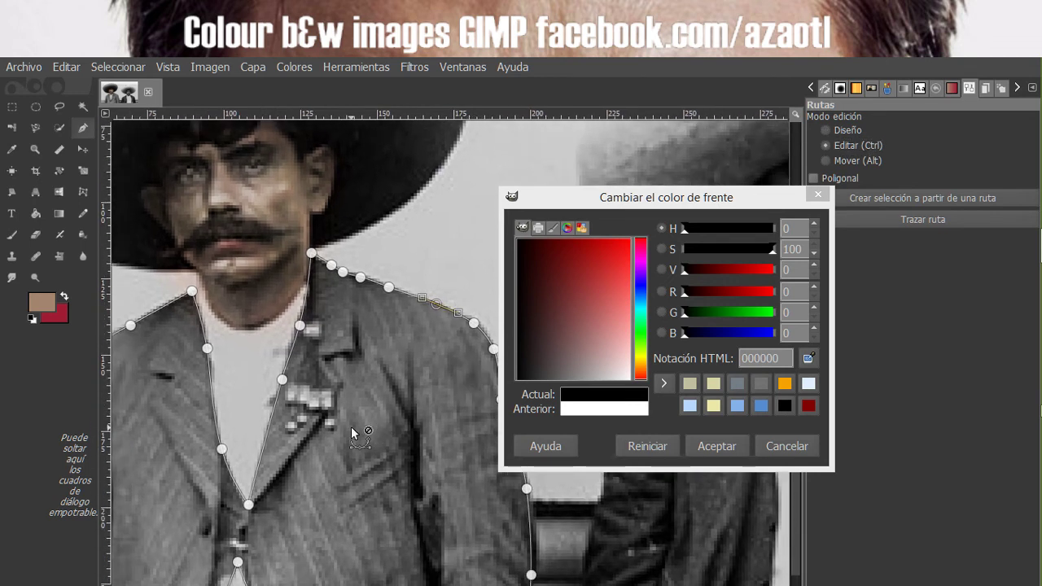
{"action": "left_click", "coordinate": [291, 345]}
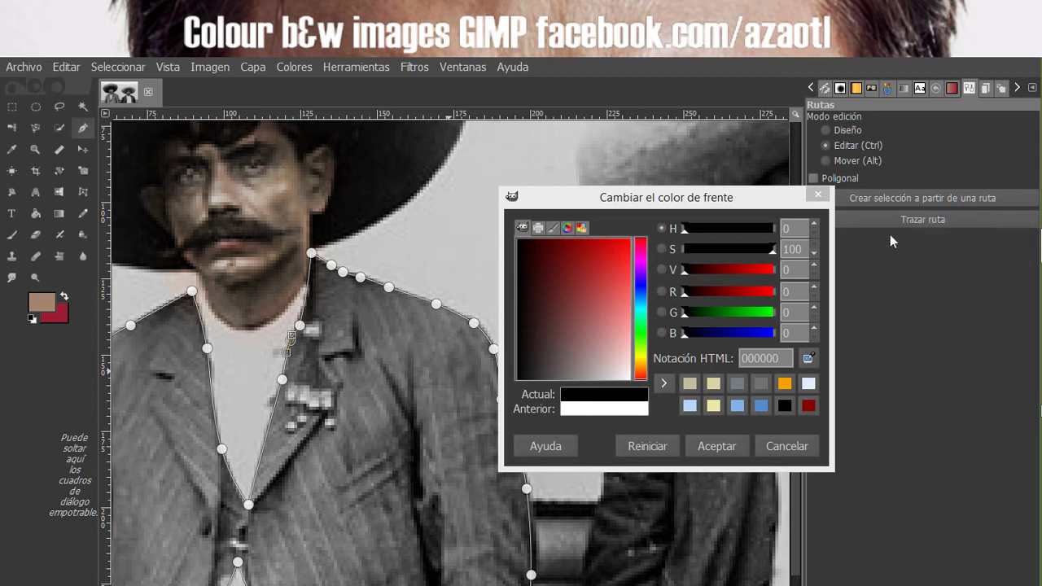
Create a selection from the jacket path.
{"action": "left_click", "coordinate": [886, 195]}
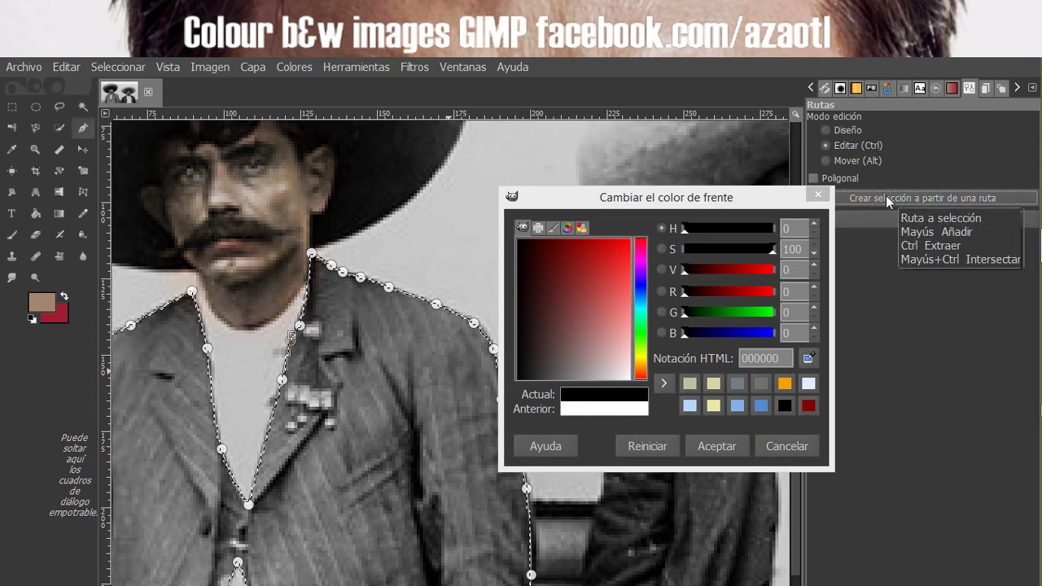
{"action": "scroll", "coordinate": [296, 398], "scroll_direction": "down", "scroll_amount": 1}
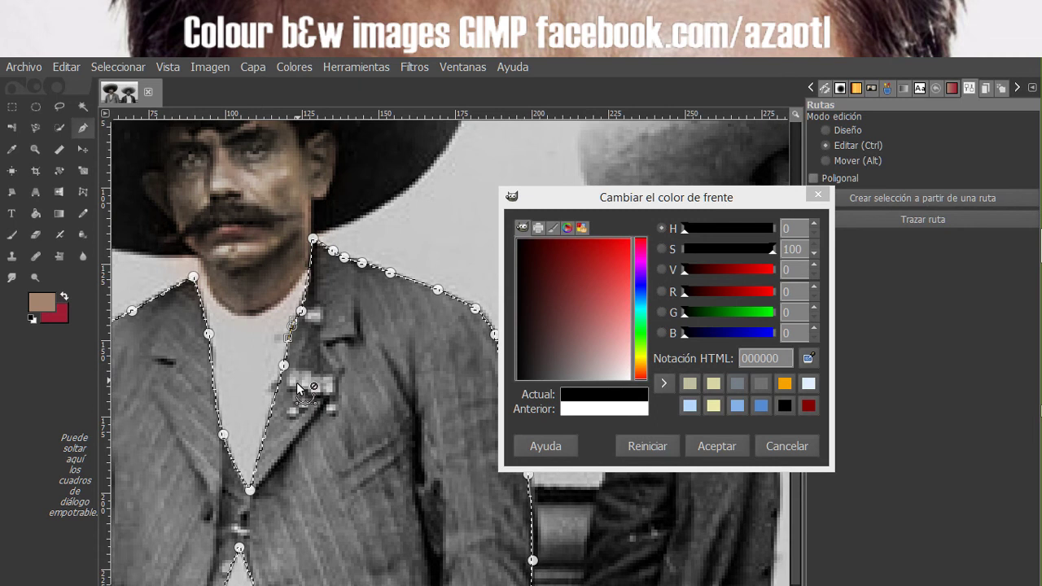
{"action": "scroll", "coordinate": [343, 362], "scroll_direction": "down", "scroll_amount": 2}
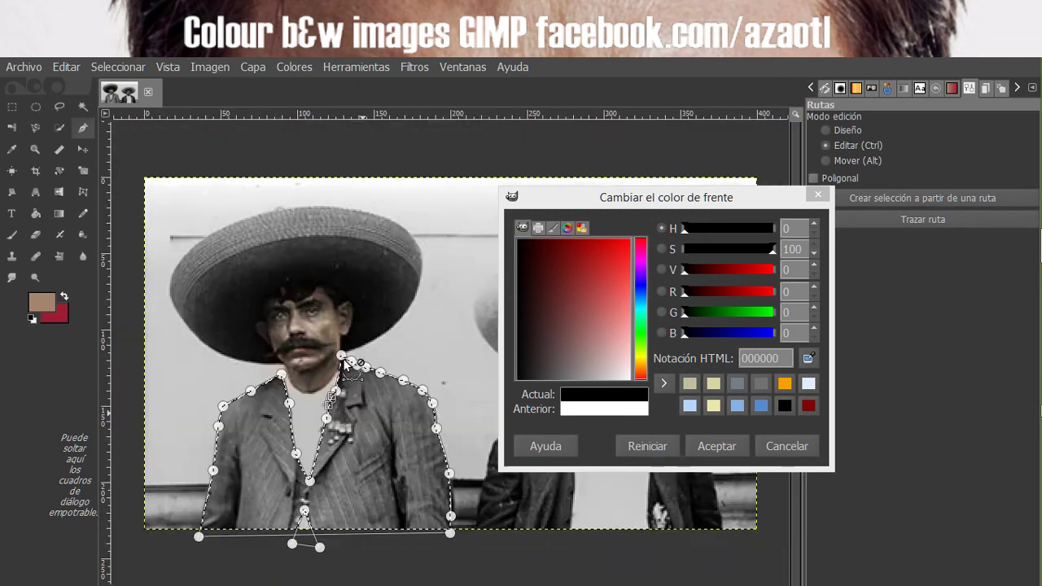
Add a new layer above the colors layer and set its blend mode to Color.
{"action": "left_click", "coordinate": [987, 89]}
{"action": "left_click", "coordinate": [889, 236]}
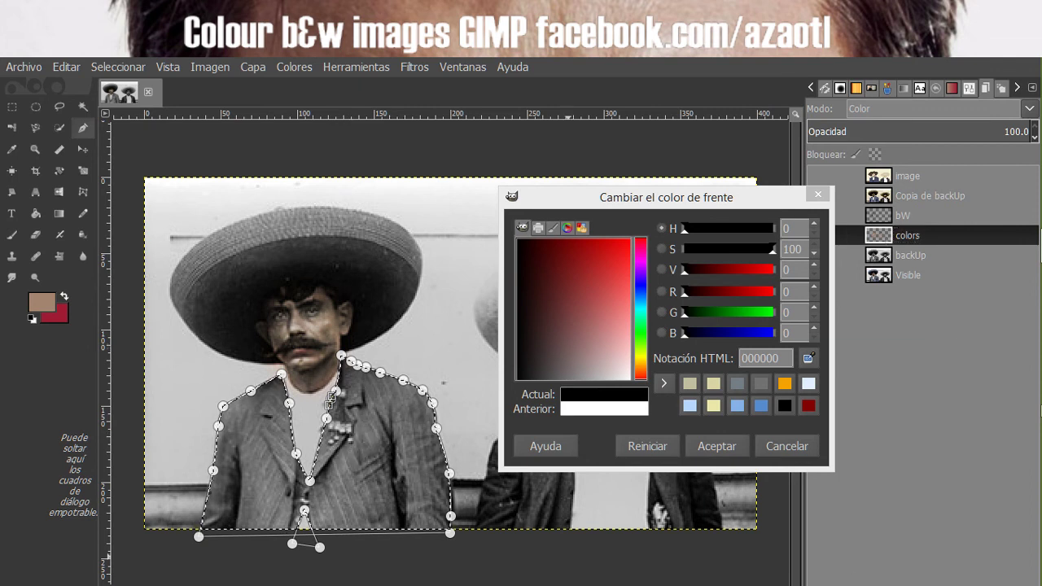
{"action": "key", "text": "ctrl+shift+n"}
{"action": "key", "text": "Return"}
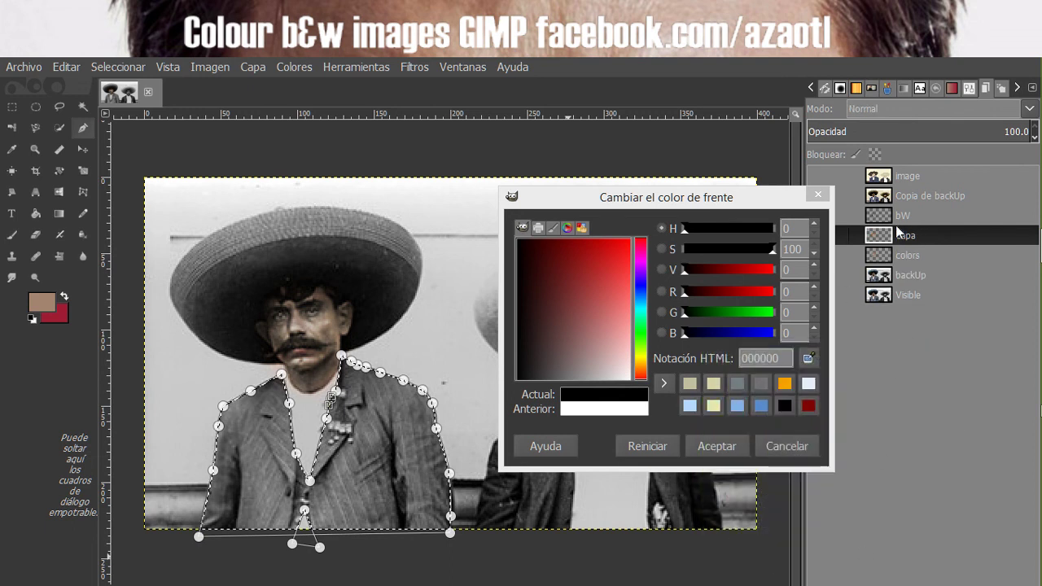
{"action": "left_click", "coordinate": [875, 105]}
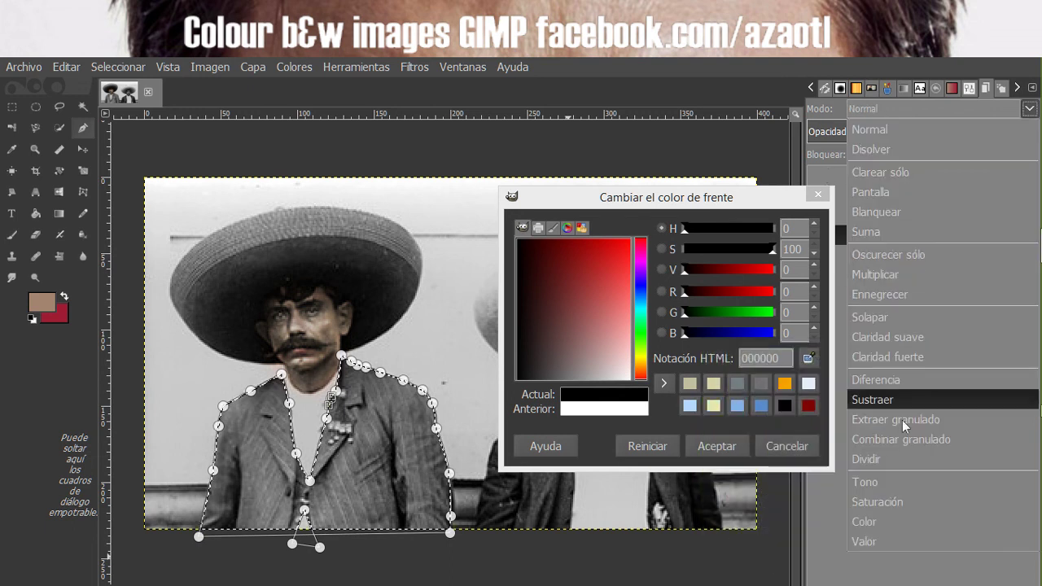
{"action": "left_click", "coordinate": [896, 521]}
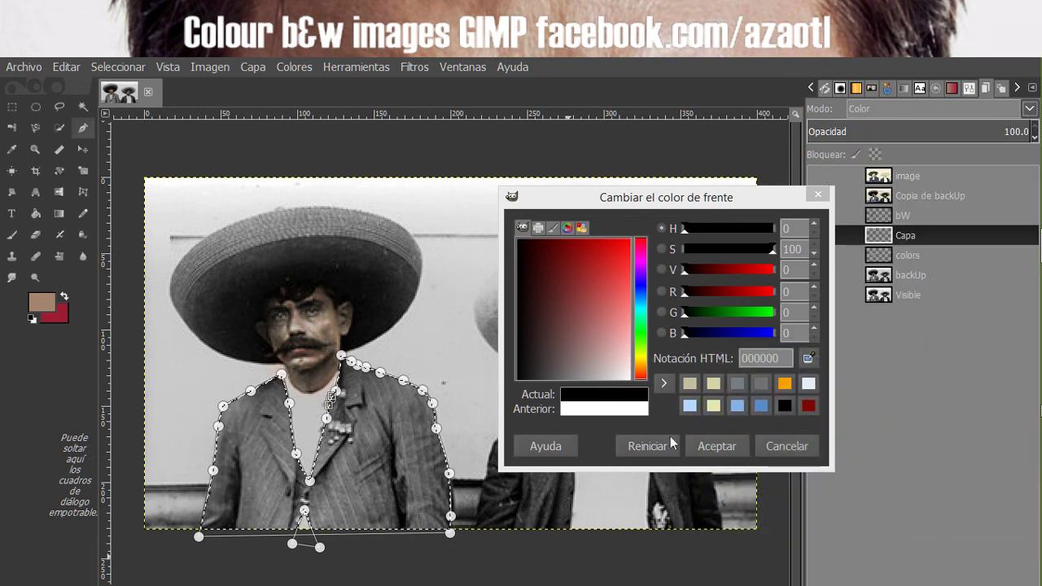
Fill the jacket selection with the slate blue foreground colour 4f586b.
{"action": "left_click", "coordinate": [643, 294]}
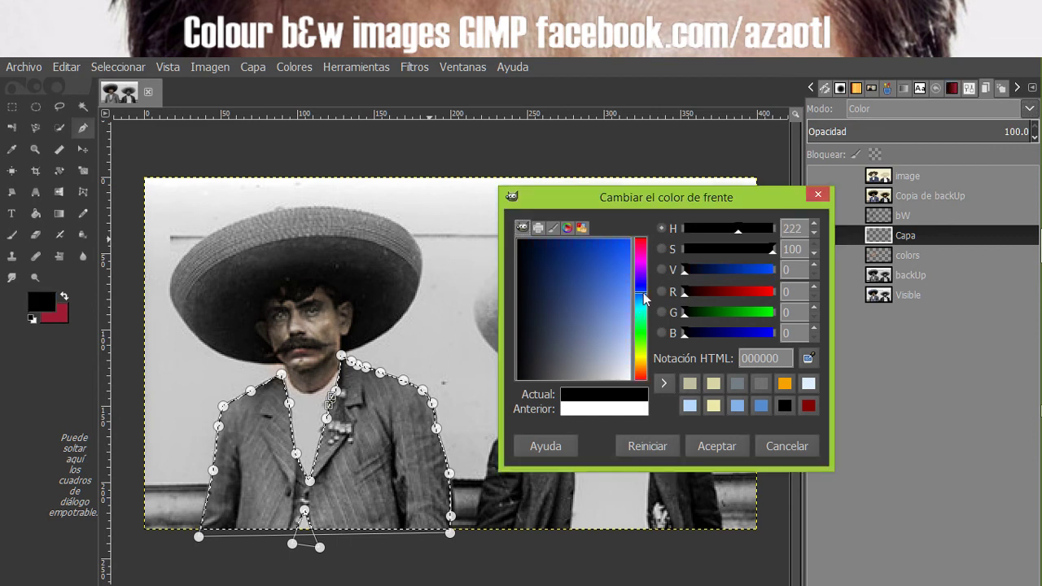
{"action": "left_click_drag", "start_coordinate": [612, 288], "coordinate": [565, 343]}
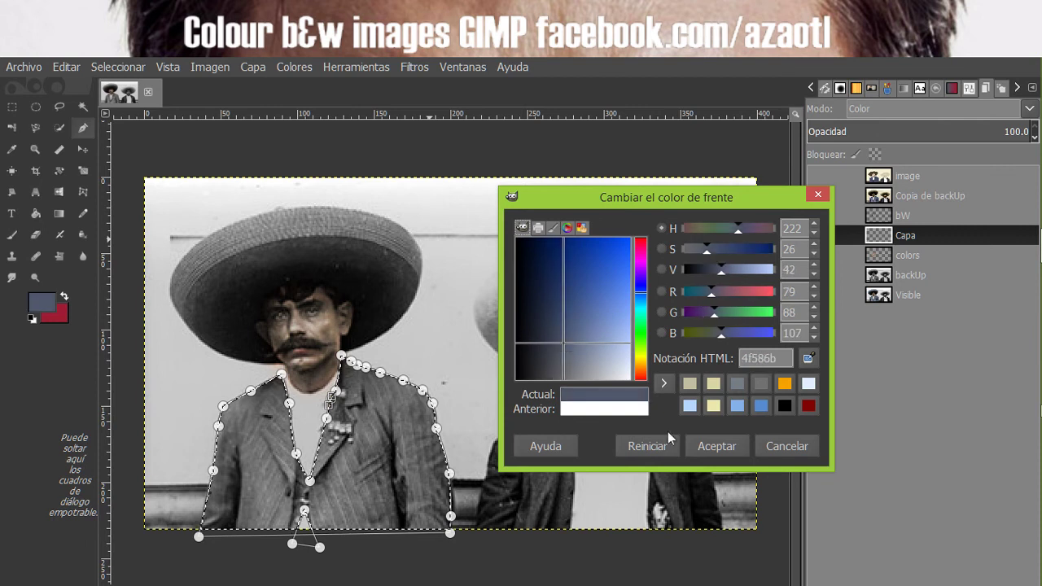
{"action": "left_click", "coordinate": [62, 68]}
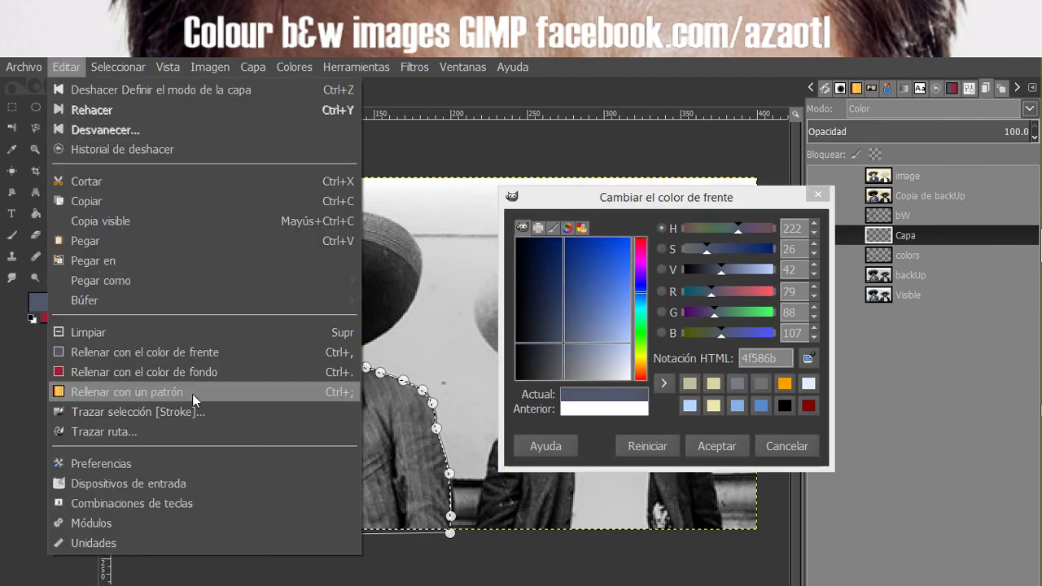
{"action": "left_click", "coordinate": [179, 352]}
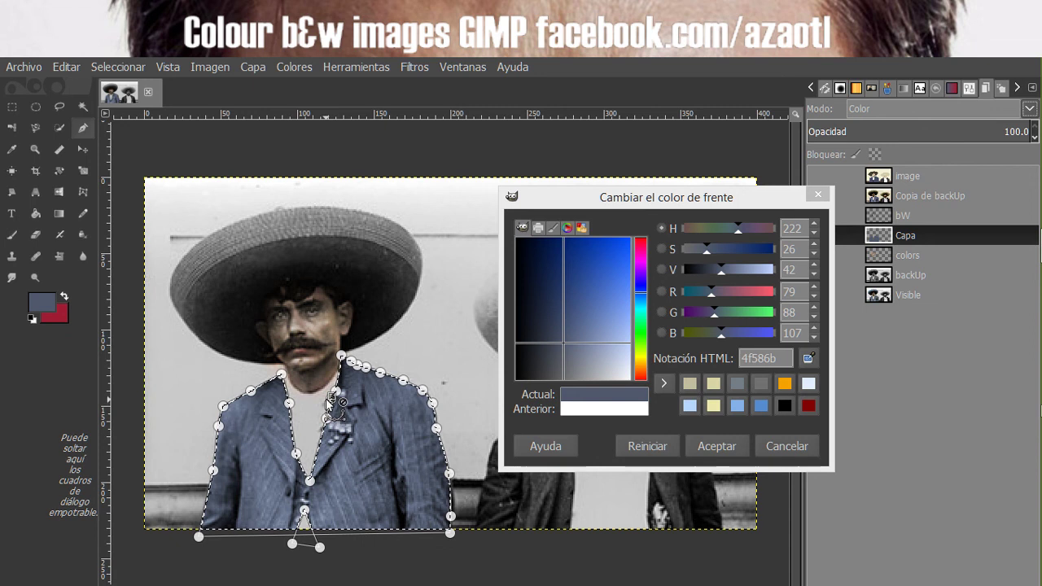
Try a brown jacket by changing the foreground colour to 6b5a4f and filling the selection with it.
{"action": "left_click", "coordinate": [642, 376]}
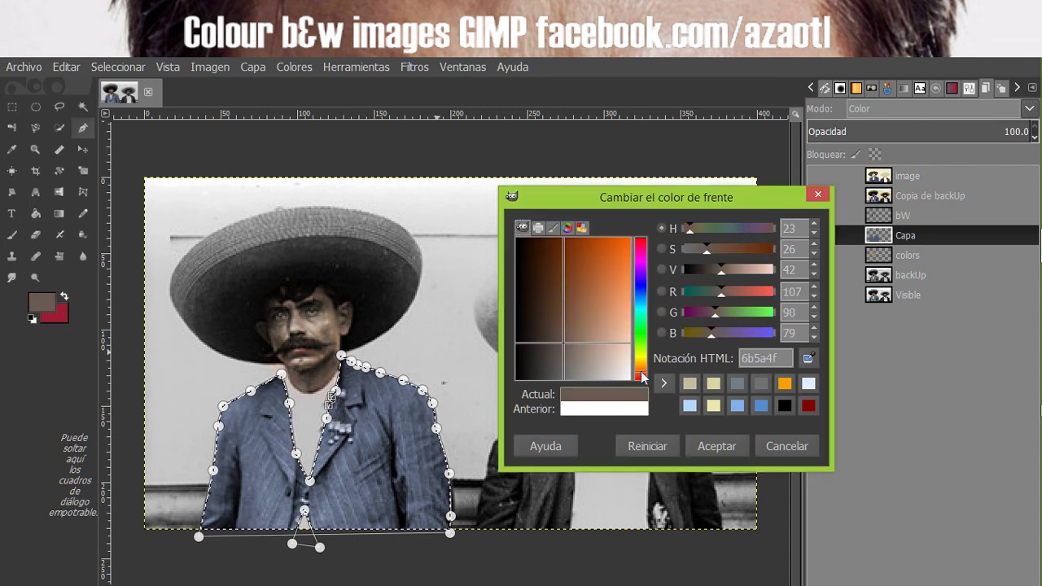
{"action": "left_click", "coordinate": [67, 69]}
{"action": "left_click", "coordinate": [130, 350]}
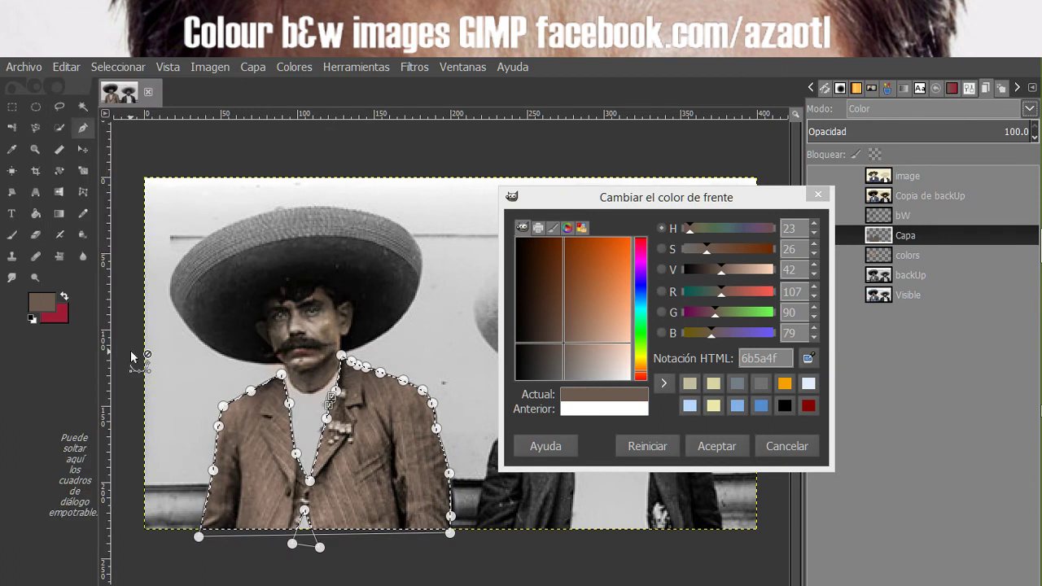
Try a red jacket by setting the foreground colour to 4b1419 and filling the selection with it.
{"action": "left_click", "coordinate": [642, 241]}
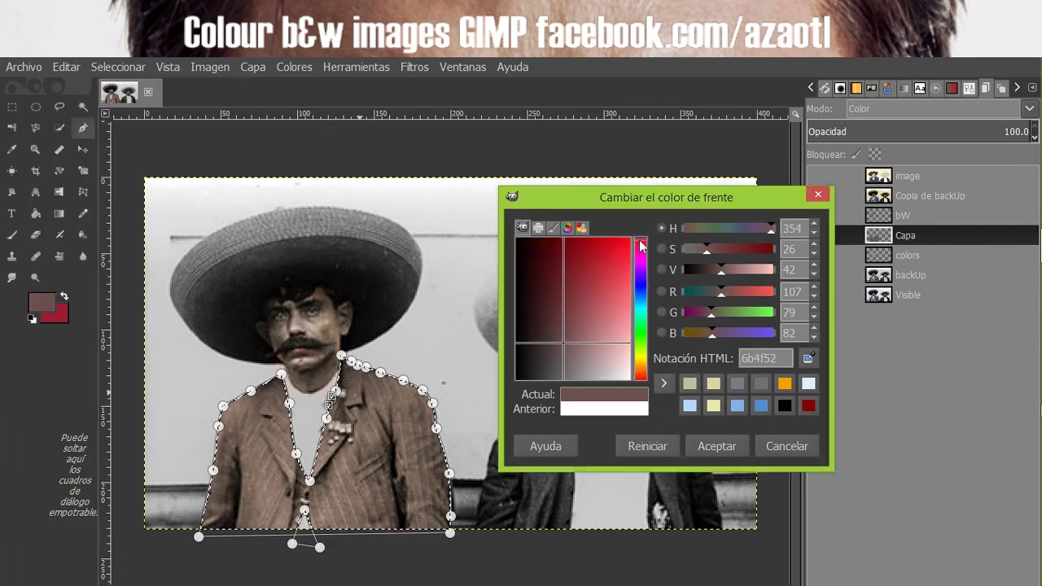
{"action": "left_click", "coordinate": [550, 276]}
{"action": "left_click", "coordinate": [68, 70]}
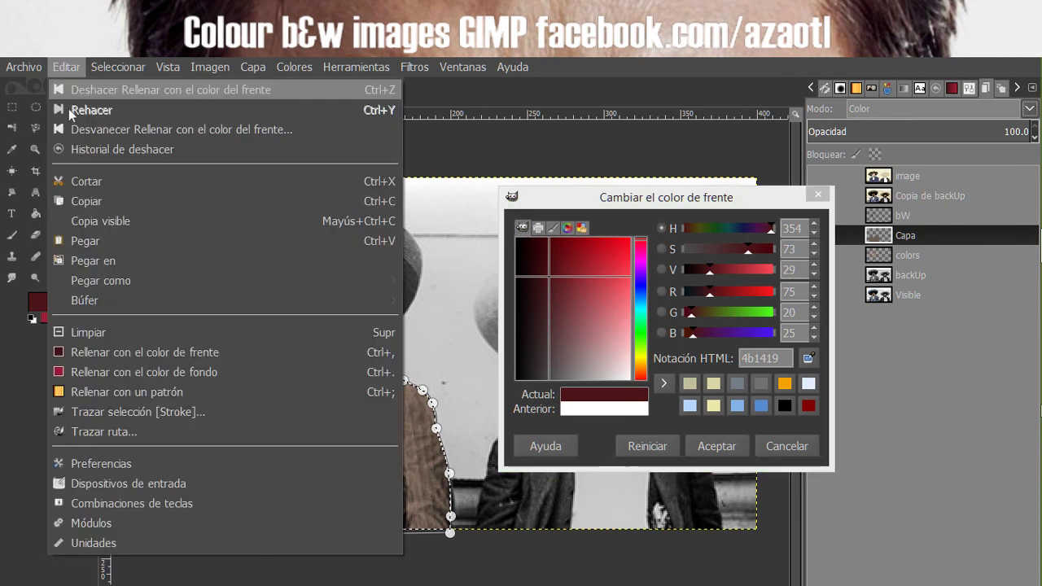
{"action": "left_click", "coordinate": [134, 353]}
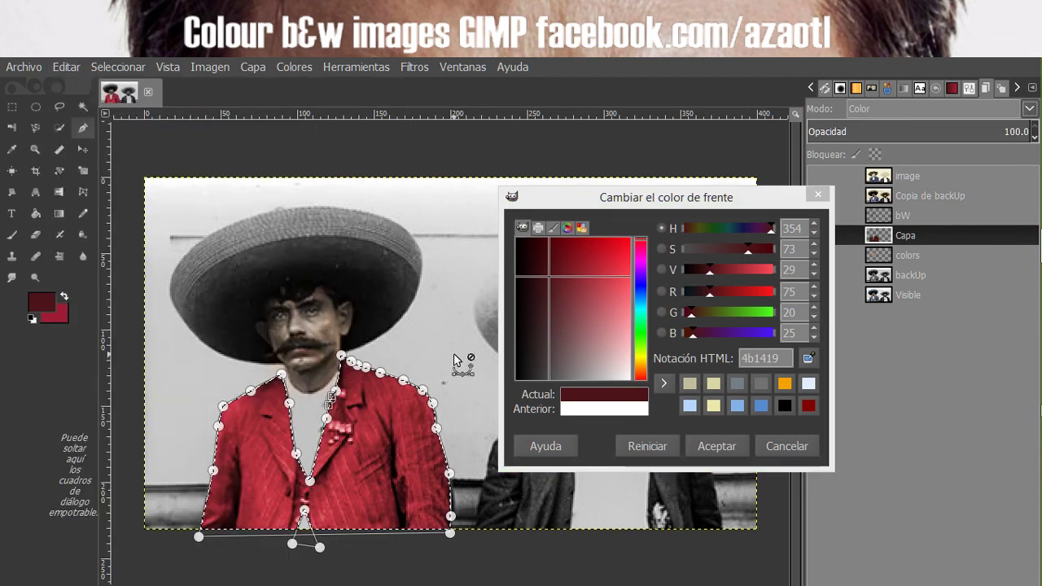
Set the foreground colour to the muted blue 3b3c49 and fill the jacket selection with it.
{"action": "left_click", "coordinate": [643, 290]}
{"action": "left_click_drag", "start_coordinate": [557, 291], "coordinate": [549, 352]}
{"action": "left_click", "coordinate": [72, 68]}
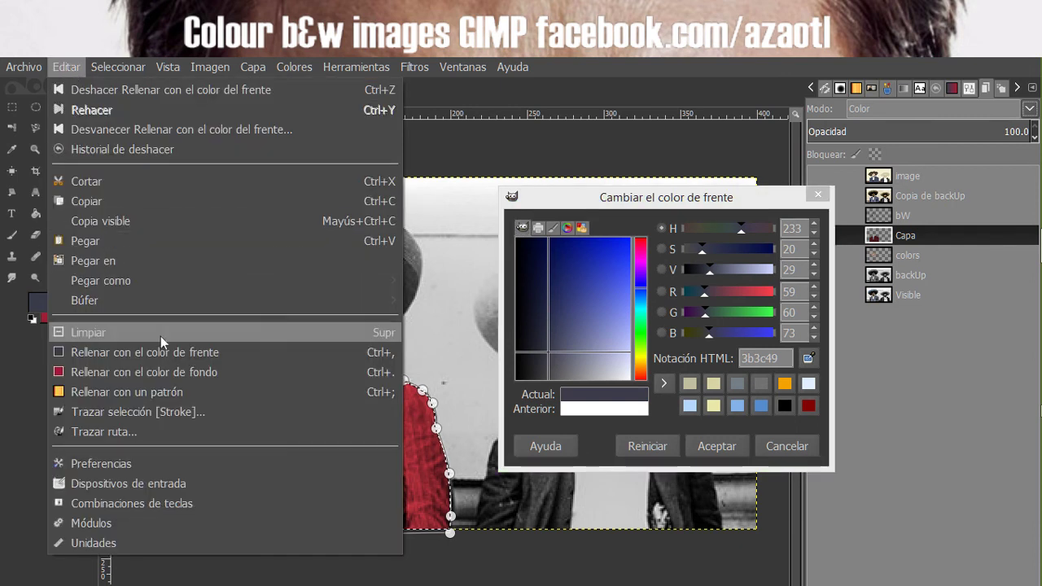
{"action": "left_click", "coordinate": [161, 349]}
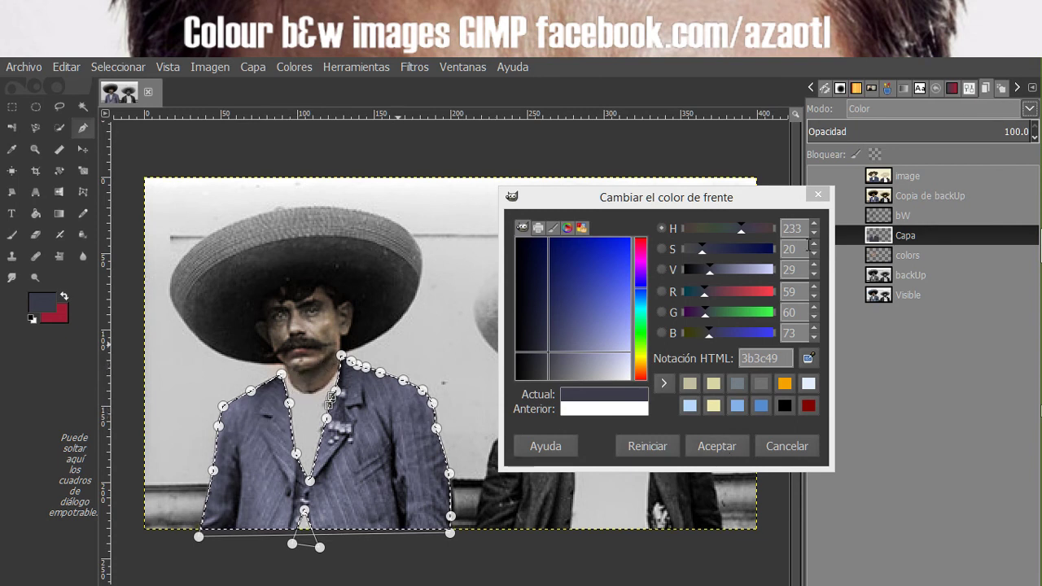
Reduce the jacket colour layer's opacity to 69.9.
{"action": "mouse_move", "coordinate": [969, 132]}
{"action": "left_mouse_down"}
{"action": "mouse_move", "coordinate": [949, 134]}
{"action": "mouse_move", "coordinate": [963, 135]}
{"action": "left_mouse_up"}
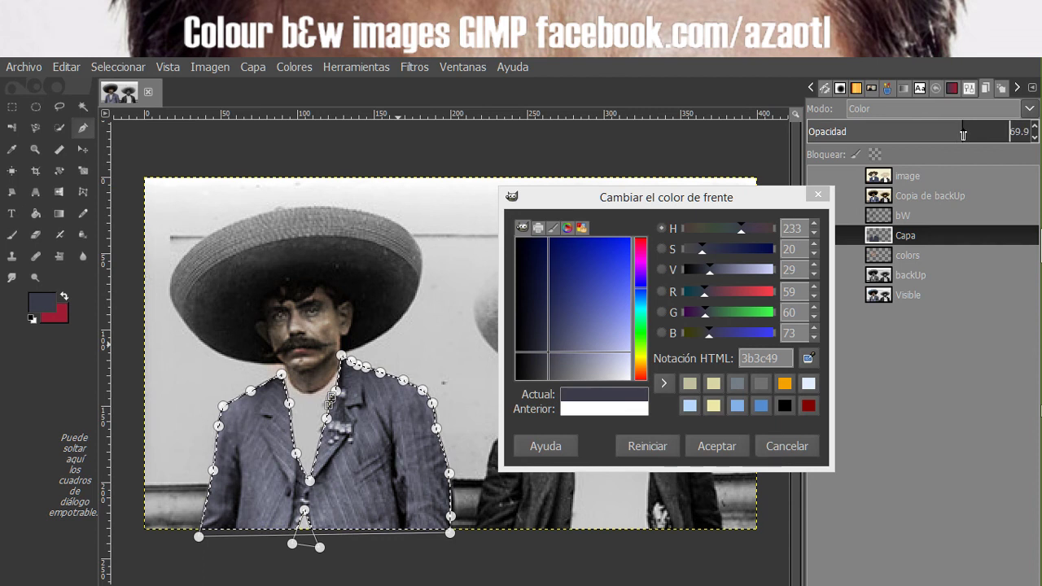
{"action": "left_click", "coordinate": [105, 70]}
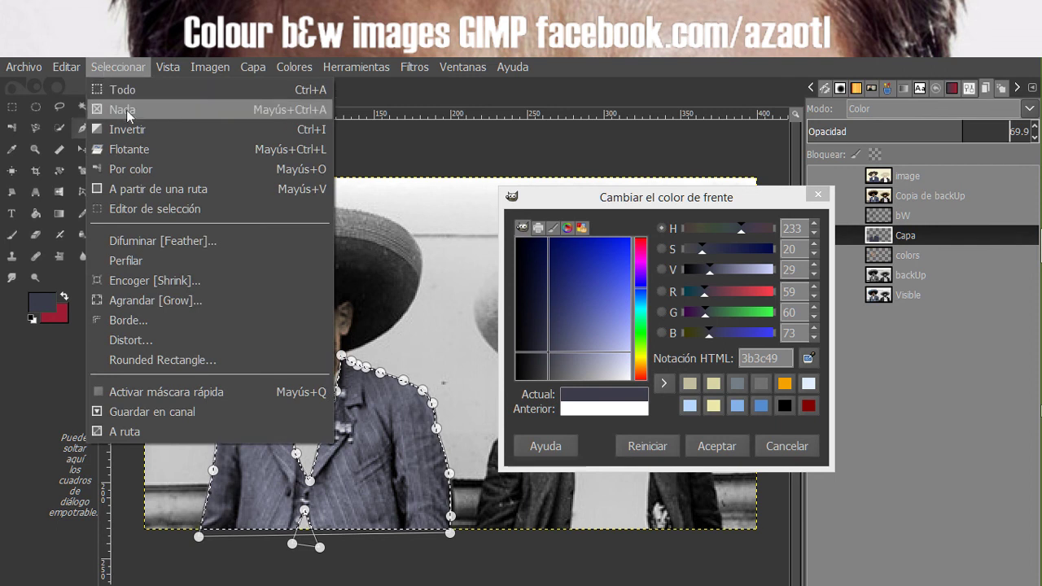
{"action": "left_click", "coordinate": [130, 65]}
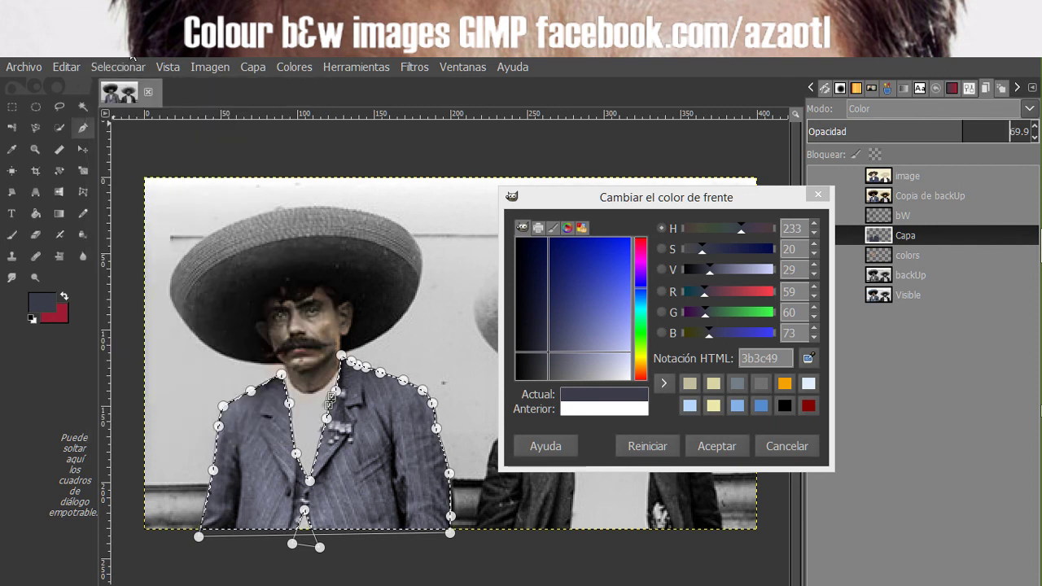
Airbrush darker tones onto the jacket using foreground colour 202129 and a brush size of 22.45.
{"action": "left_click", "coordinate": [64, 237]}
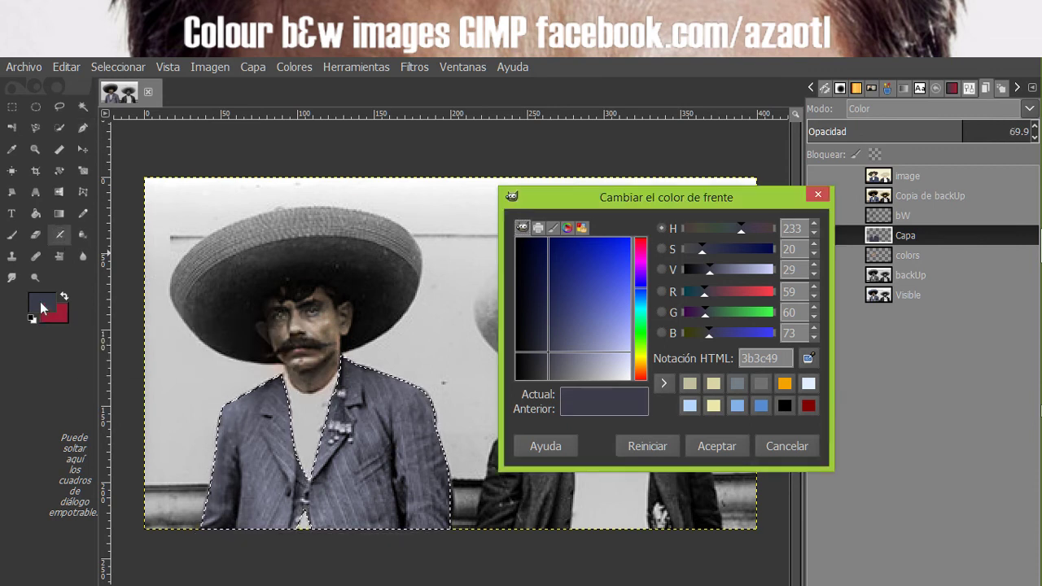
{"action": "left_click_drag", "start_coordinate": [545, 345], "coordinate": [534, 348]}
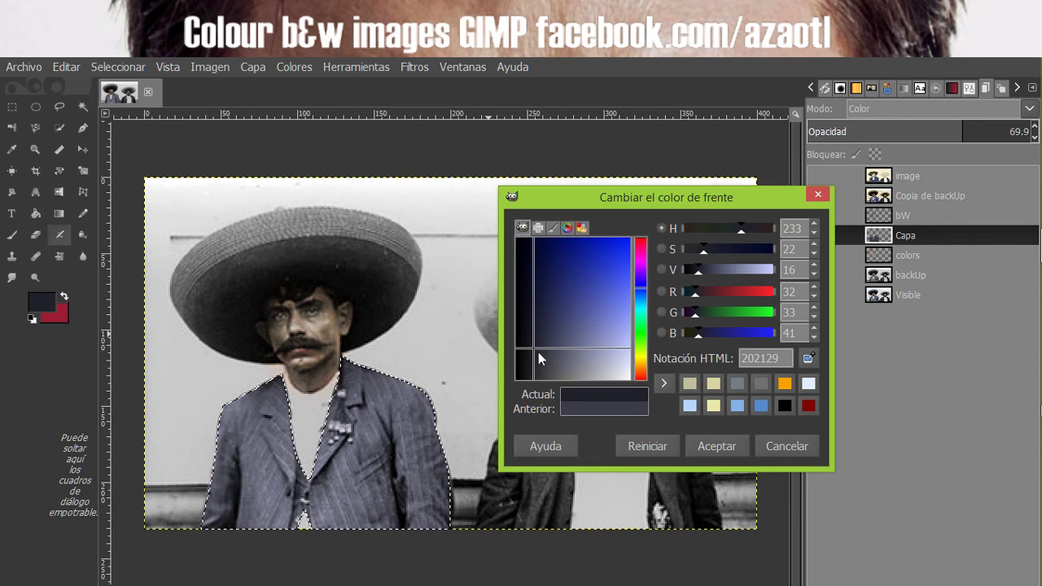
{"action": "left_click", "coordinate": [971, 89]}
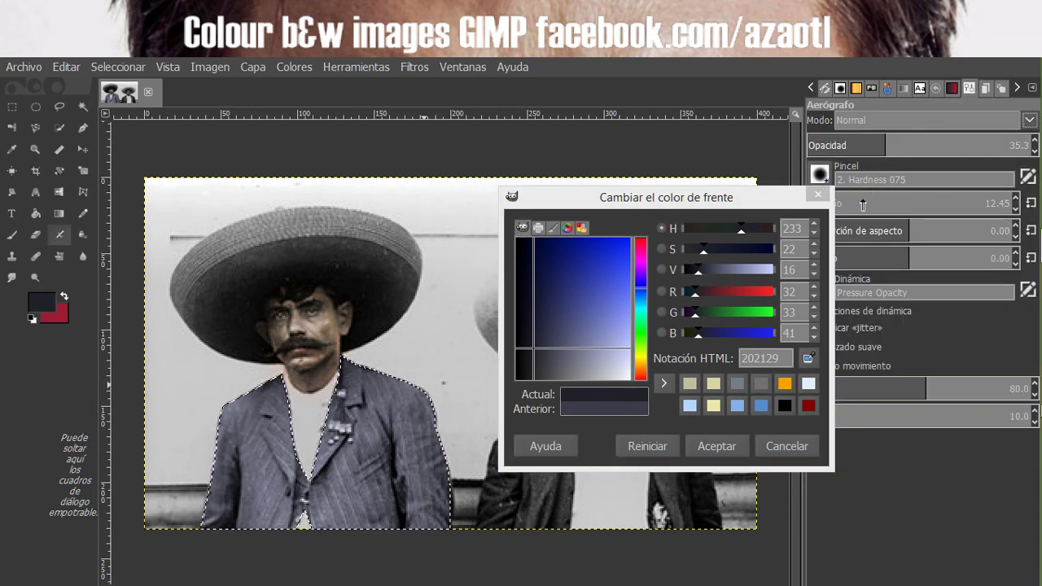
{"action": "scroll", "coordinate": [1017, 203], "scroll_direction": "up", "scroll_amount": 4}
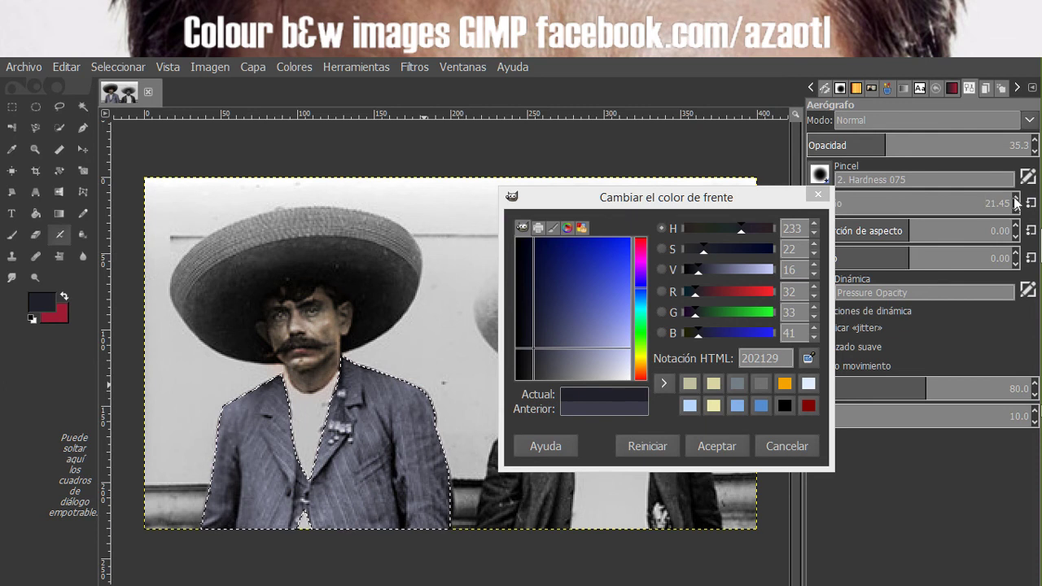
{"action": "scroll", "coordinate": [1016, 203], "scroll_direction": "up", "scroll_amount": 1}
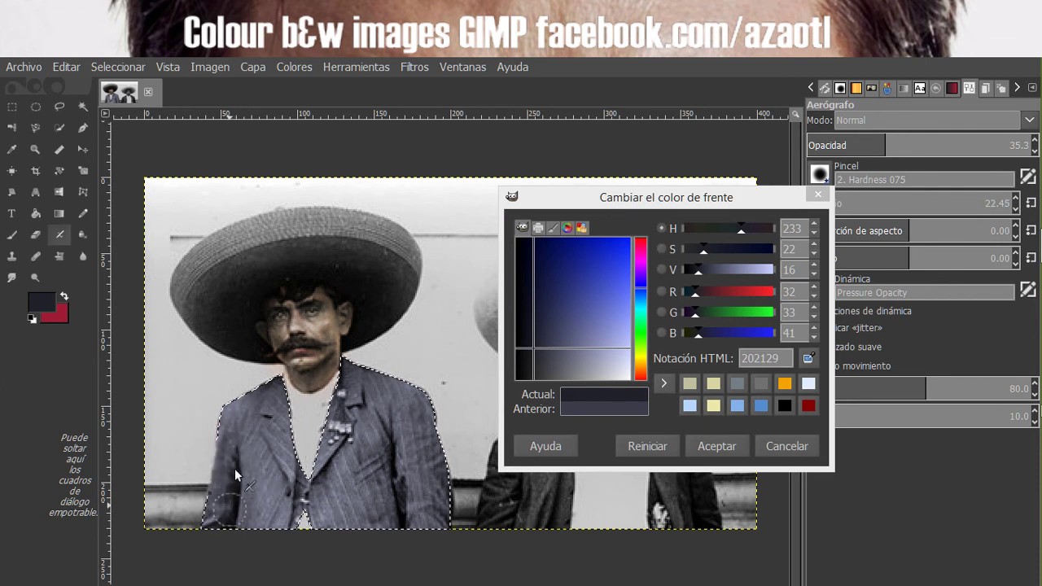
{"action": "mouse_move", "coordinate": [325, 488]}
{"action": "left_mouse_down"}
{"action": "mouse_move", "coordinate": [311, 477]}
{"action": "mouse_move", "coordinate": [307, 495]}
{"action": "mouse_move", "coordinate": [314, 477]}
{"action": "left_mouse_up"}
{"action": "mouse_move", "coordinate": [386, 445]}
{"action": "left_mouse_down"}
{"action": "mouse_move", "coordinate": [394, 493]}
{"action": "mouse_move", "coordinate": [410, 464]}
{"action": "mouse_move", "coordinate": [407, 454]}
{"action": "mouse_move", "coordinate": [387, 509]}
{"action": "mouse_move", "coordinate": [366, 502]}
{"action": "mouse_move", "coordinate": [362, 518]}
{"action": "mouse_move", "coordinate": [396, 504]}
{"action": "mouse_move", "coordinate": [405, 459]}
{"action": "left_mouse_up"}
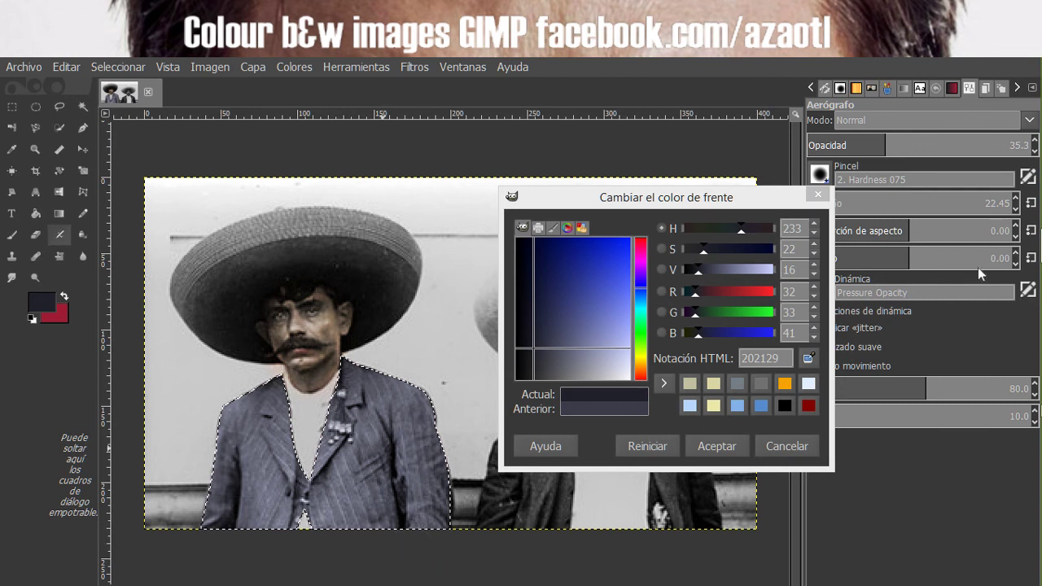
Add a new layer above the jacket colour layer and airbrush black (000000) shadows onto the jacket.
{"action": "left_click", "coordinate": [985, 88]}
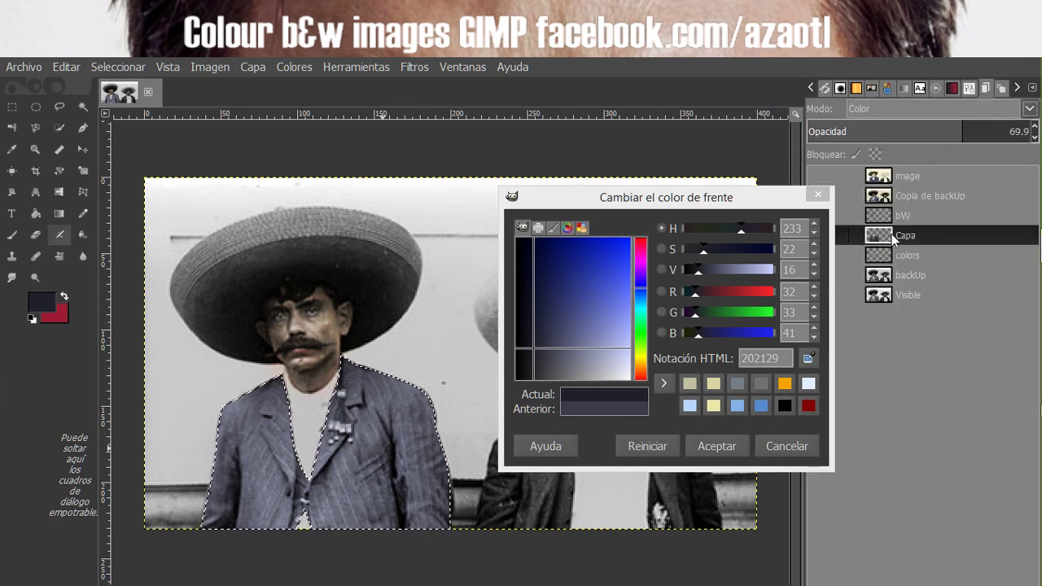
{"action": "double_click", "coordinate": [860, 524]}
{"action": "key", "text": "Return"}
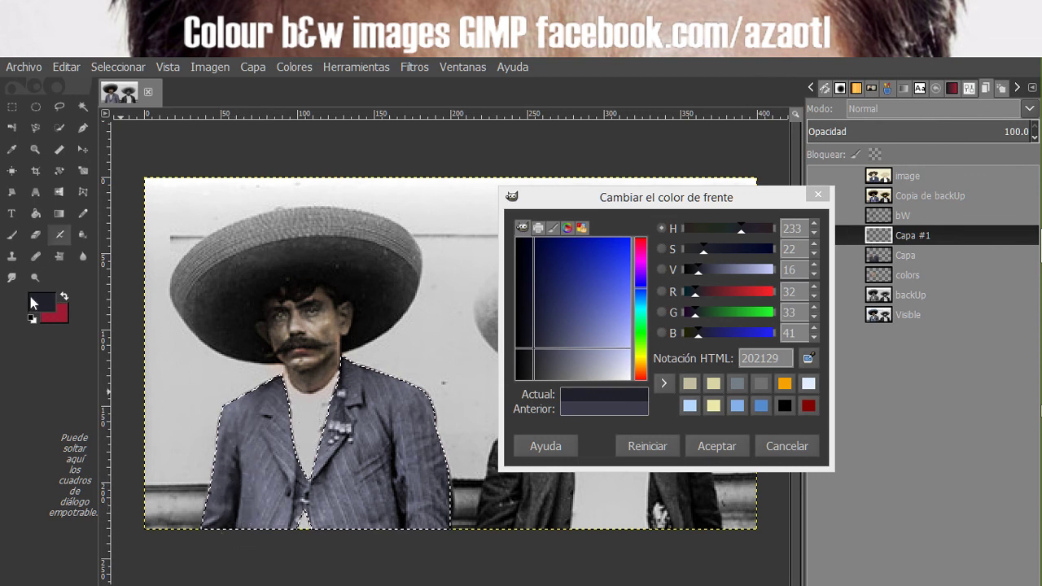
{"action": "left_click_drag", "start_coordinate": [608, 339], "coordinate": [500, 390]}
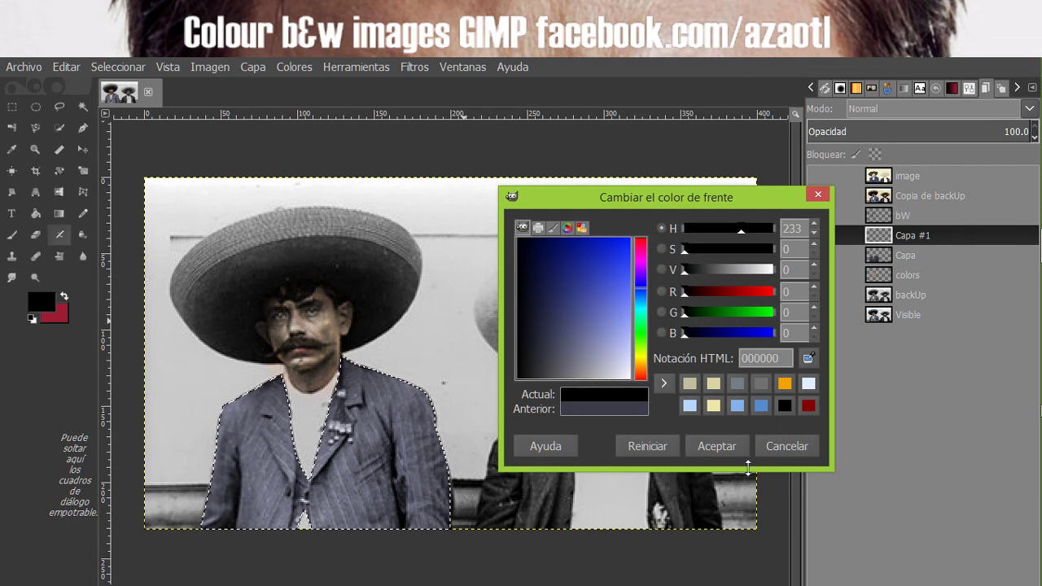
{"action": "mouse_move", "coordinate": [228, 451]}
{"action": "left_mouse_down"}
{"action": "mouse_move", "coordinate": [239, 528]}
{"action": "mouse_move", "coordinate": [241, 506]}
{"action": "left_mouse_up"}
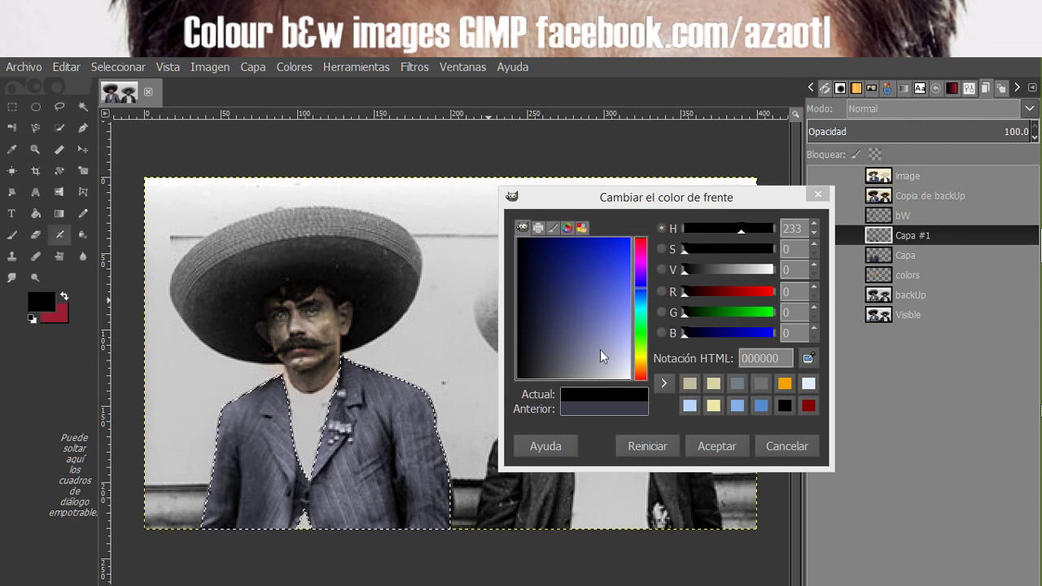
Set the foreground colour to white (ffffff) and airbrush highlights onto the jacket's chest, shoulders and sleeves.
{"action": "left_click_drag", "start_coordinate": [604, 352], "coordinate": [650, 401]}
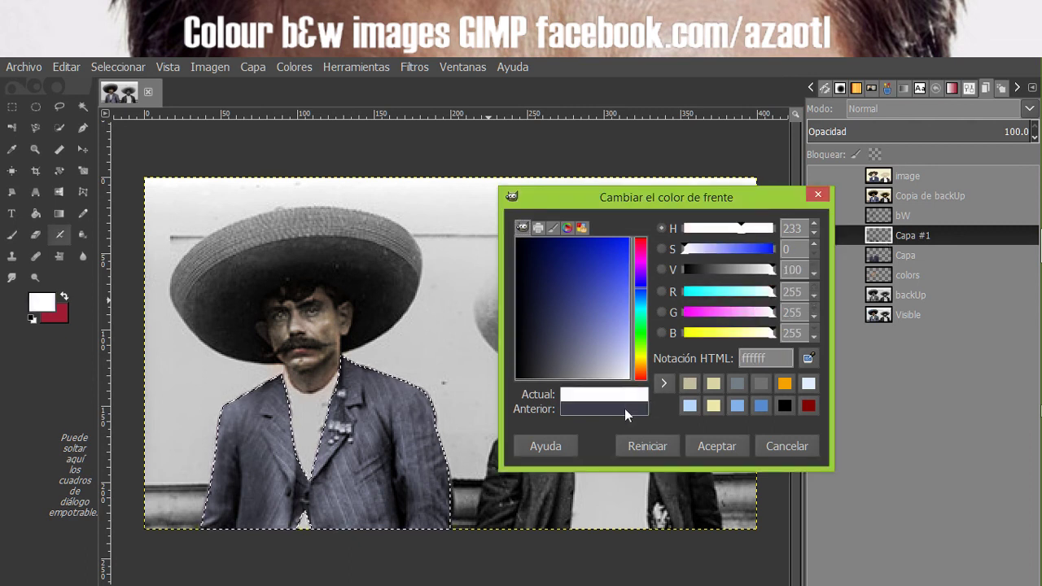
{"action": "mouse_move", "coordinate": [249, 414]}
{"action": "left_mouse_down"}
{"action": "mouse_move", "coordinate": [263, 400]}
{"action": "mouse_move", "coordinate": [267, 416]}
{"action": "left_mouse_up"}
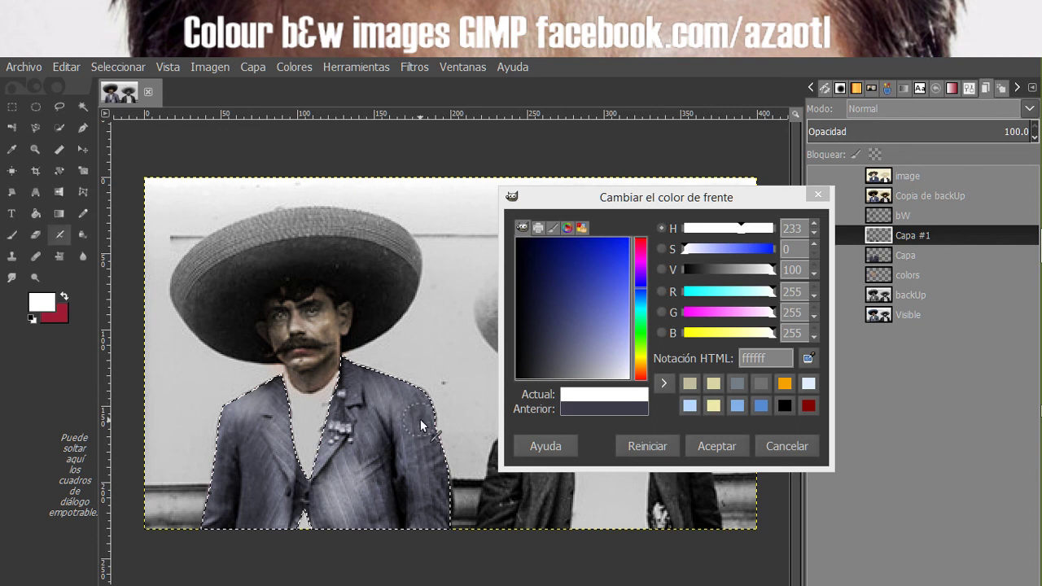
{"action": "mouse_move", "coordinate": [421, 426]}
{"action": "left_mouse_down"}
{"action": "mouse_move", "coordinate": [423, 458]}
{"action": "mouse_move", "coordinate": [434, 455]}
{"action": "mouse_move", "coordinate": [422, 465]}
{"action": "mouse_move", "coordinate": [431, 488]}
{"action": "mouse_move", "coordinate": [425, 456]}
{"action": "left_mouse_up"}
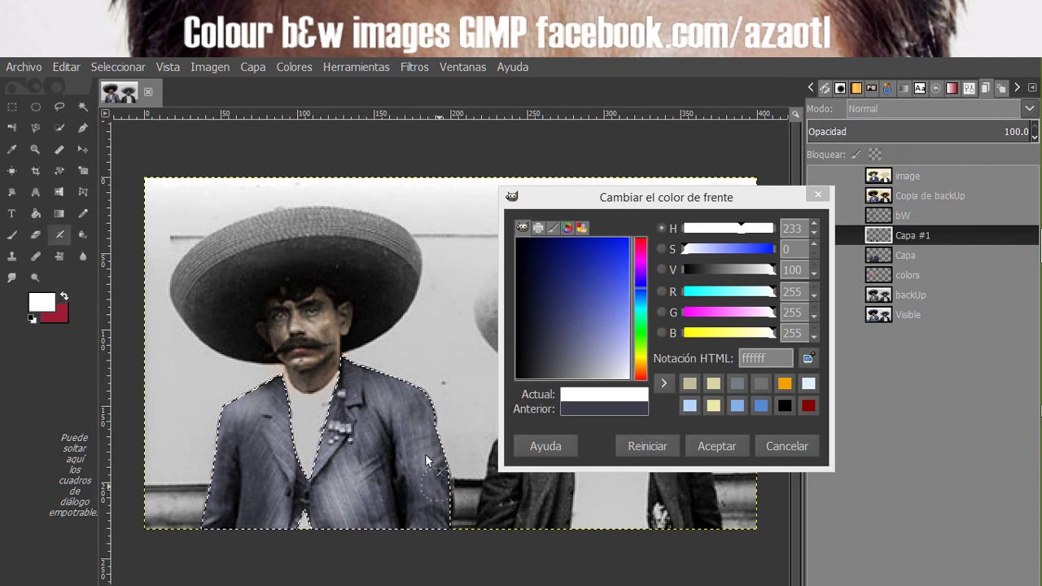
{"action": "mouse_move", "coordinate": [368, 381]}
{"action": "left_mouse_down"}
{"action": "mouse_move", "coordinate": [360, 372]}
{"action": "mouse_move", "coordinate": [376, 391]}
{"action": "left_mouse_up"}
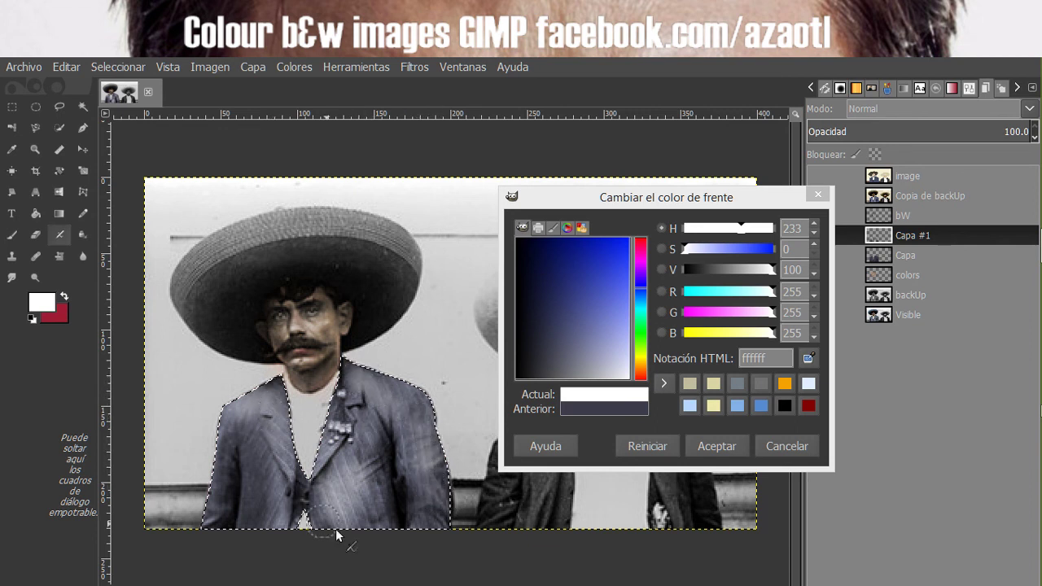
Apply a Gaussian blur with 30 px horizontal and vertical radius to the jacket's shading layer.
{"action": "left_click", "coordinate": [413, 68]}
{"action": "mouse_move", "coordinate": [476, 181]}
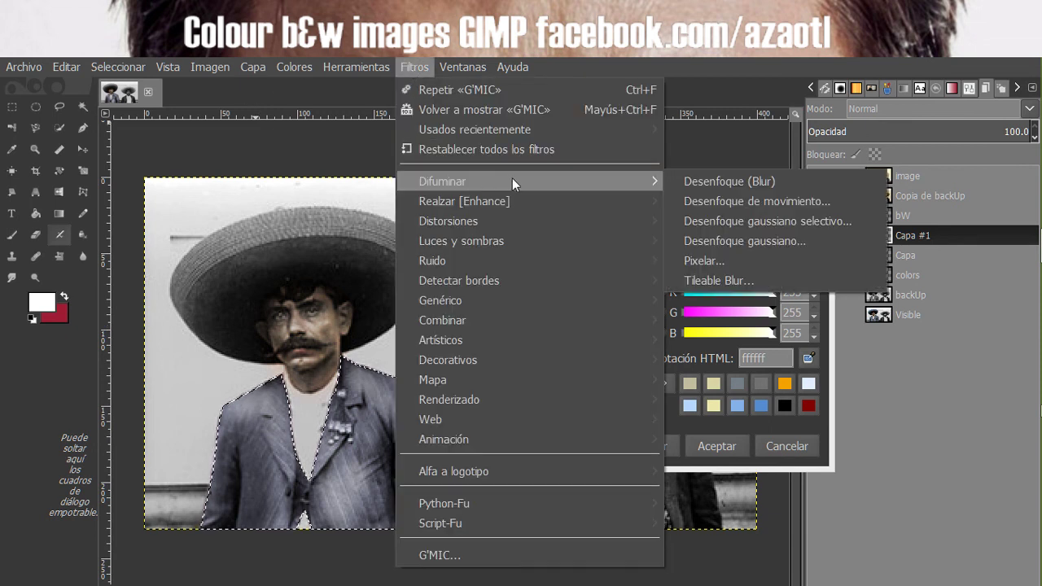
{"action": "left_click", "coordinate": [730, 239]}
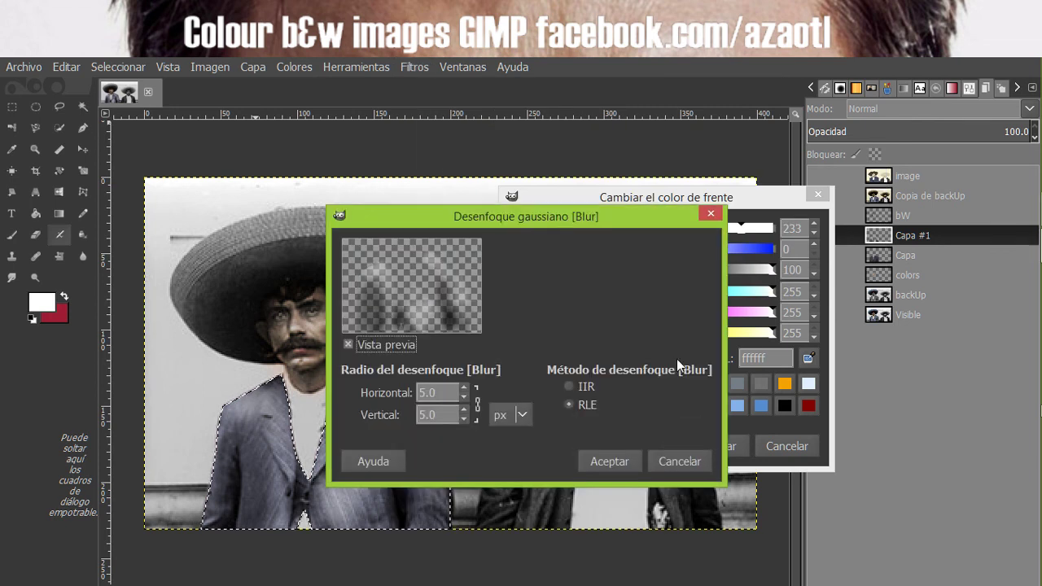
{"action": "left_click", "coordinate": [464, 390]}
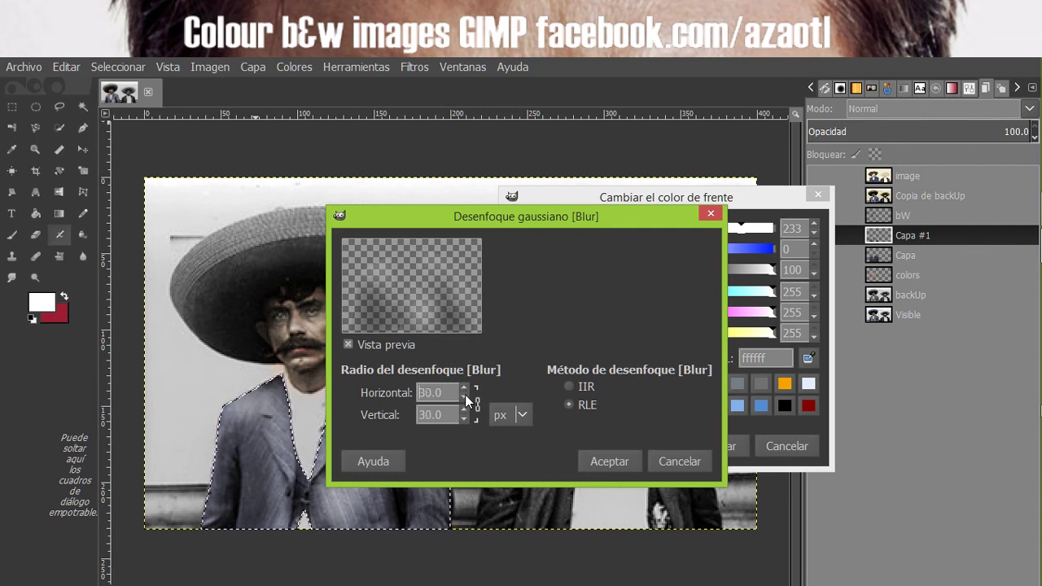
{"action": "left_click", "coordinate": [598, 460]}
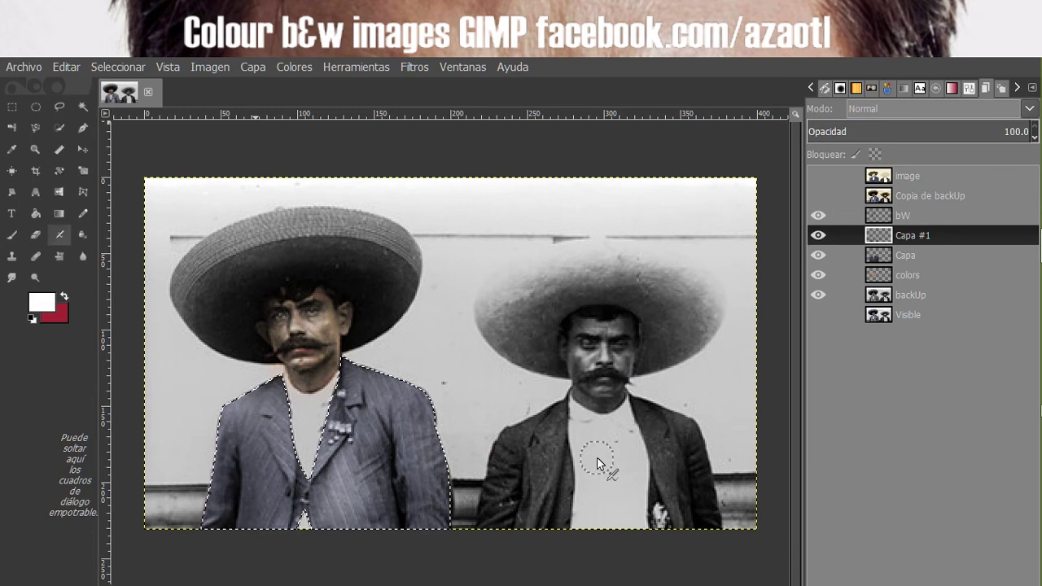
Set the shading layer's blend mode to Solapar and toggle its visibility to compare the jacket with and without it.
{"action": "left_click", "coordinate": [961, 114]}
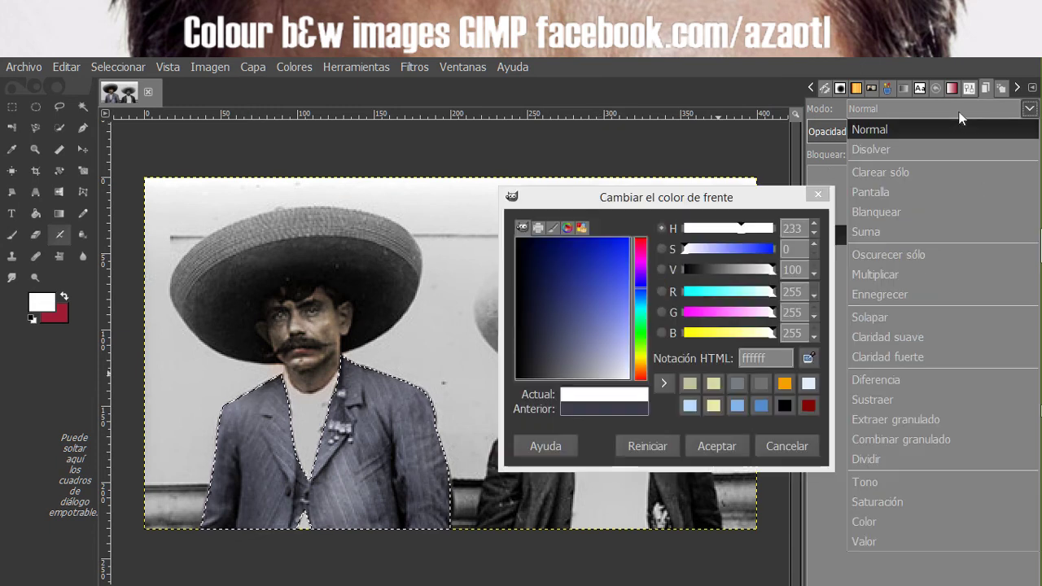
{"action": "left_click", "coordinate": [904, 317]}
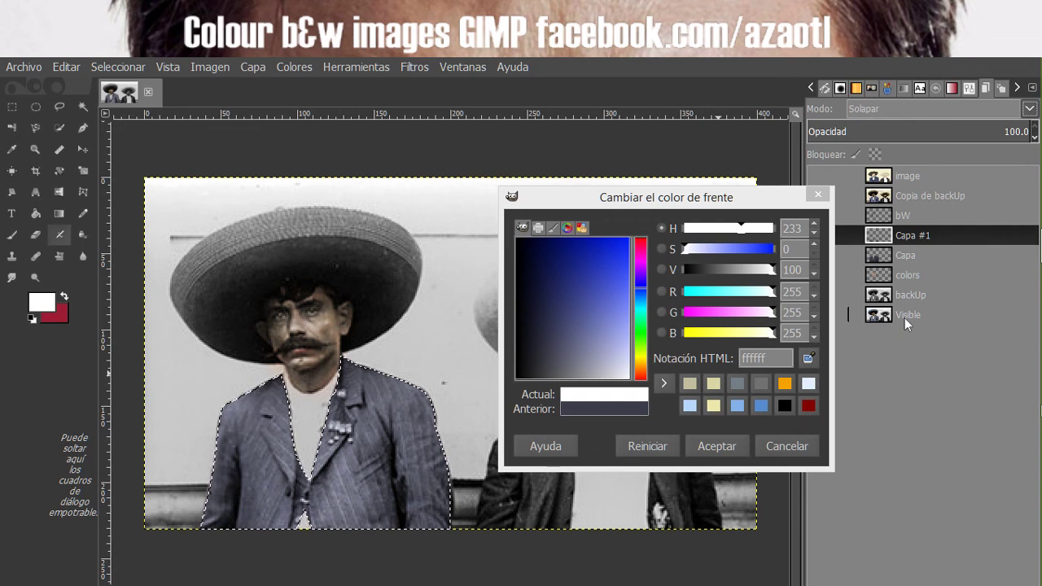
{"action": "left_click_drag", "start_coordinate": [769, 202], "coordinate": [724, 194]}
{"action": "left_click", "coordinate": [819, 236]}
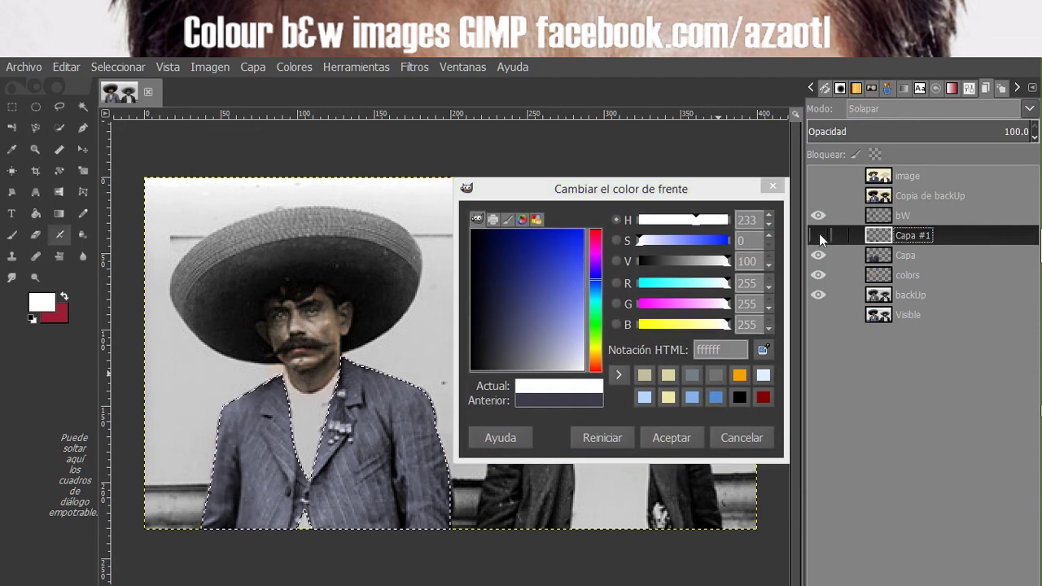
{"action": "left_click", "coordinate": [819, 236]}
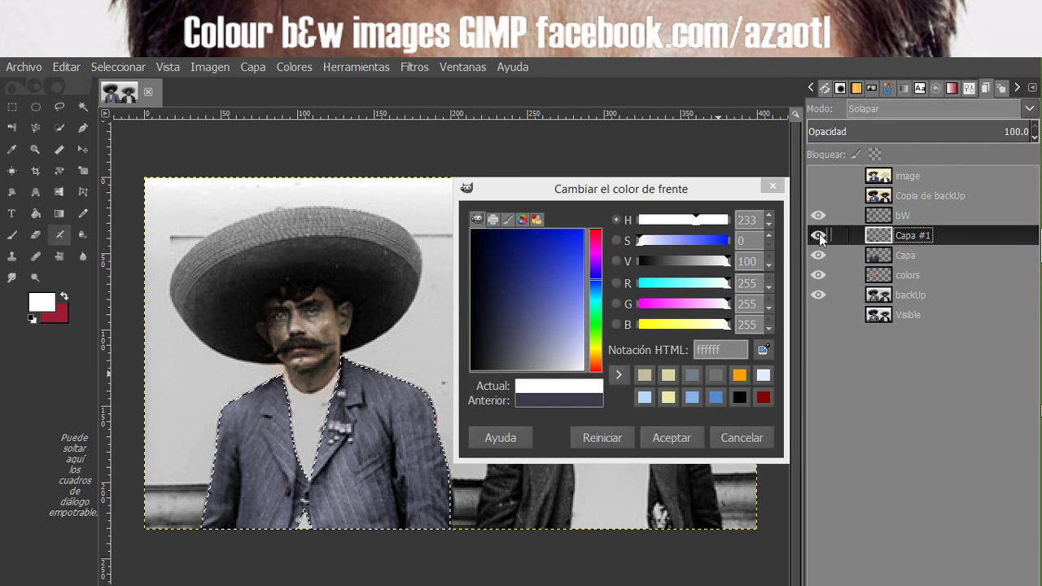
Make the colors layer active and clear the jacket selection.
{"action": "left_click", "coordinate": [890, 276]}
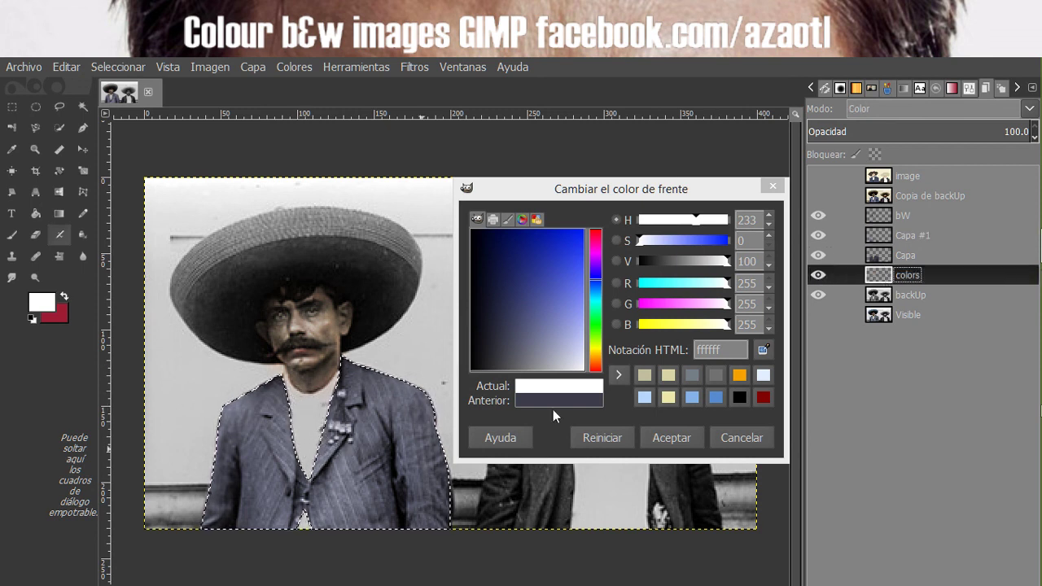
{"action": "left_click", "coordinate": [107, 66]}
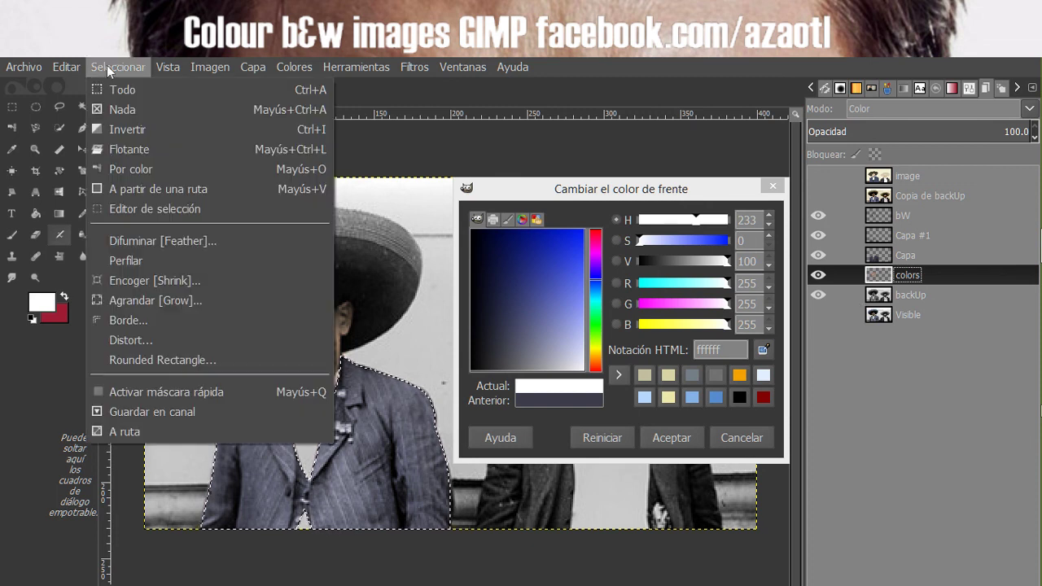
{"action": "left_click", "coordinate": [147, 117]}
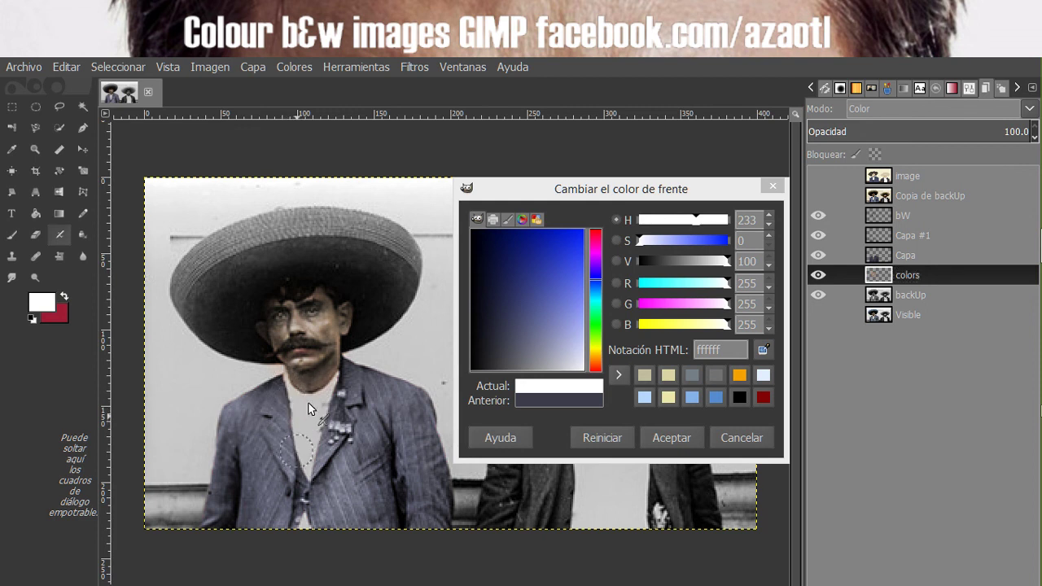
Airbrush the man's shirt on the colors layer with white (ffffff) and grey (a0a0a0).
{"action": "left_click_drag", "start_coordinate": [536, 326], "coordinate": [592, 388]}
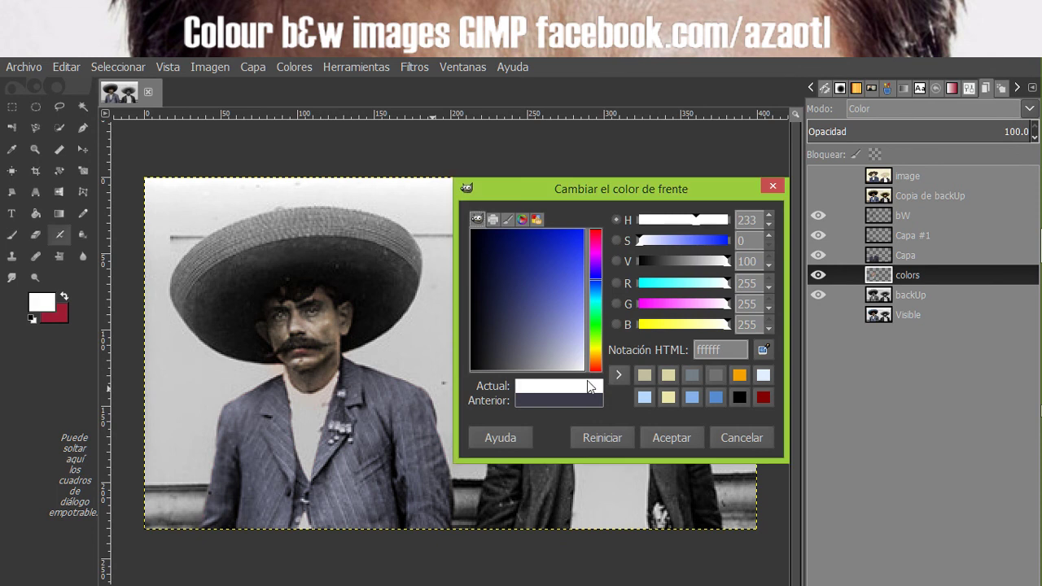
{"action": "left_click_drag", "start_coordinate": [314, 408], "coordinate": [317, 436]}
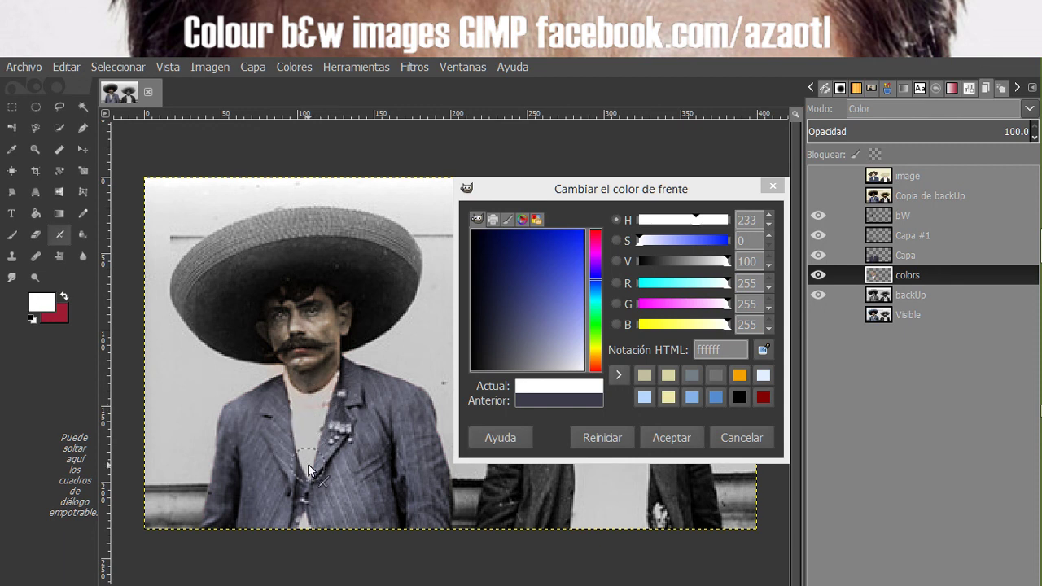
{"action": "left_click_drag", "start_coordinate": [580, 358], "coordinate": [542, 385]}
{"action": "left_click", "coordinate": [294, 378]}
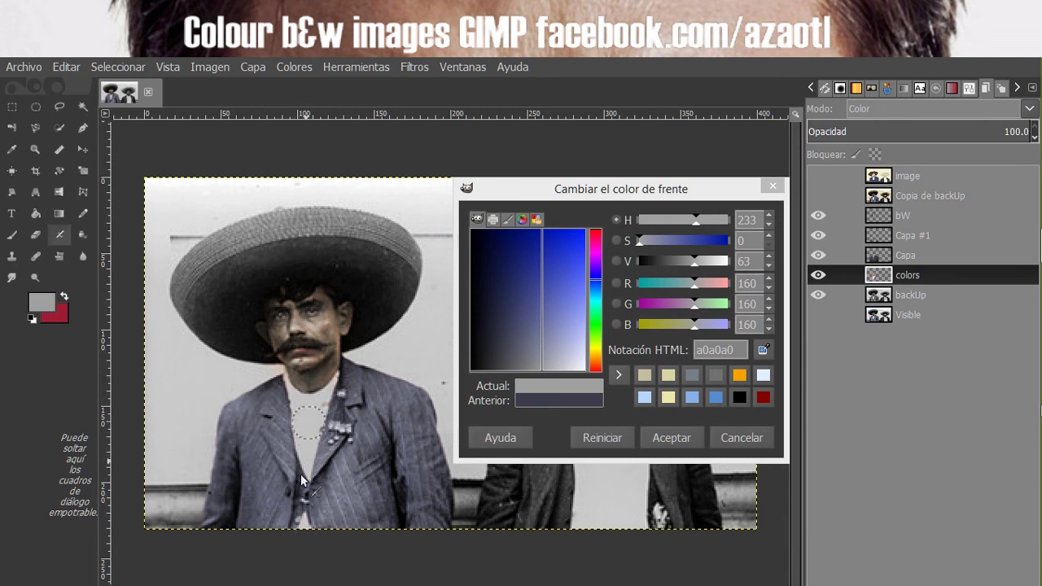
Use the Eraser to clean up stray colour around the man's neck and face on the colors layer.
{"action": "left_click_drag", "start_coordinate": [323, 409], "coordinate": [284, 416]}
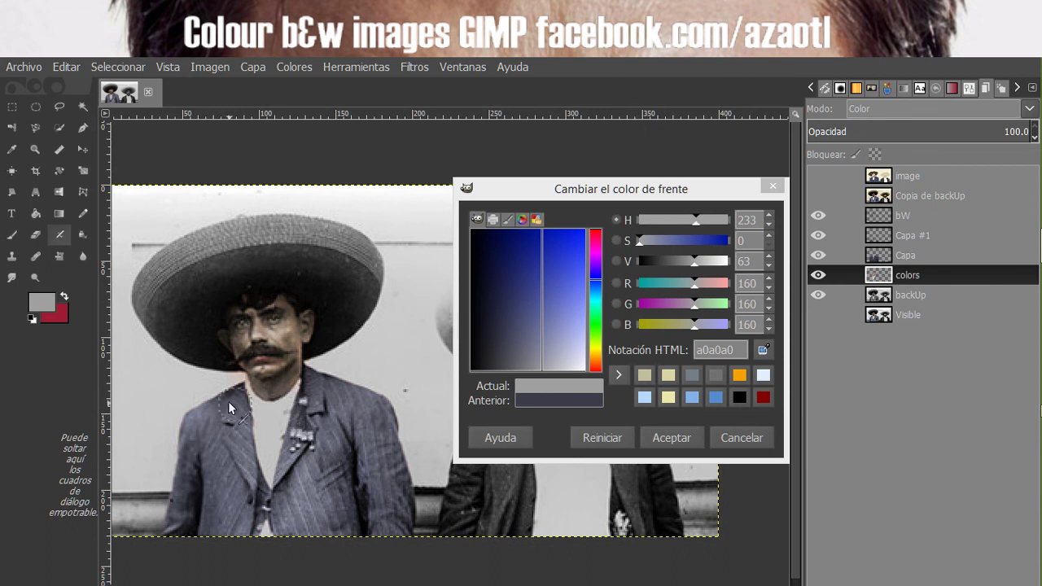
{"action": "scroll", "coordinate": [233, 381], "scroll_direction": "up", "scroll_amount": 3}
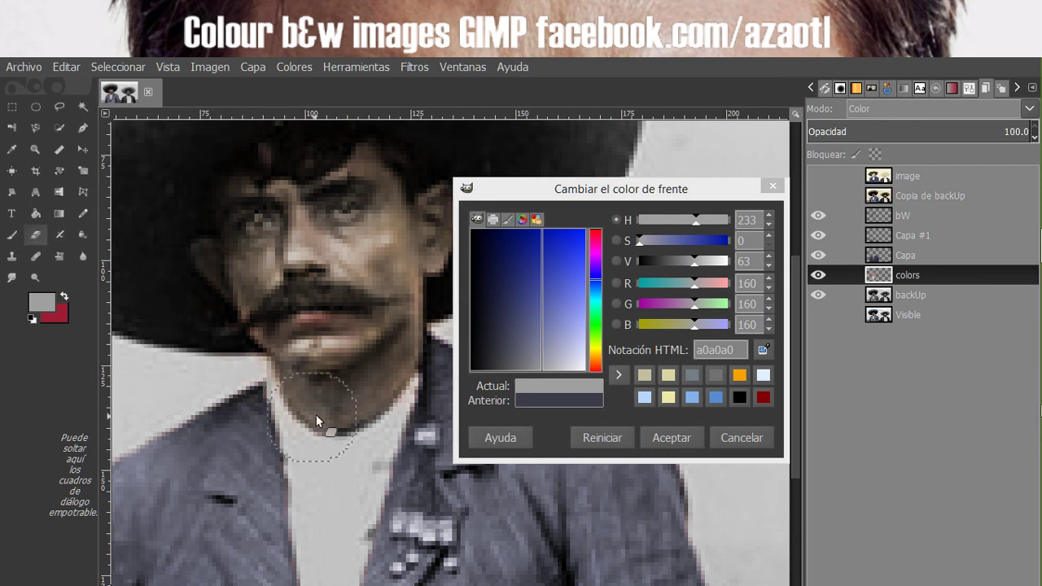
{"action": "left_click_drag", "start_coordinate": [316, 417], "coordinate": [207, 504]}
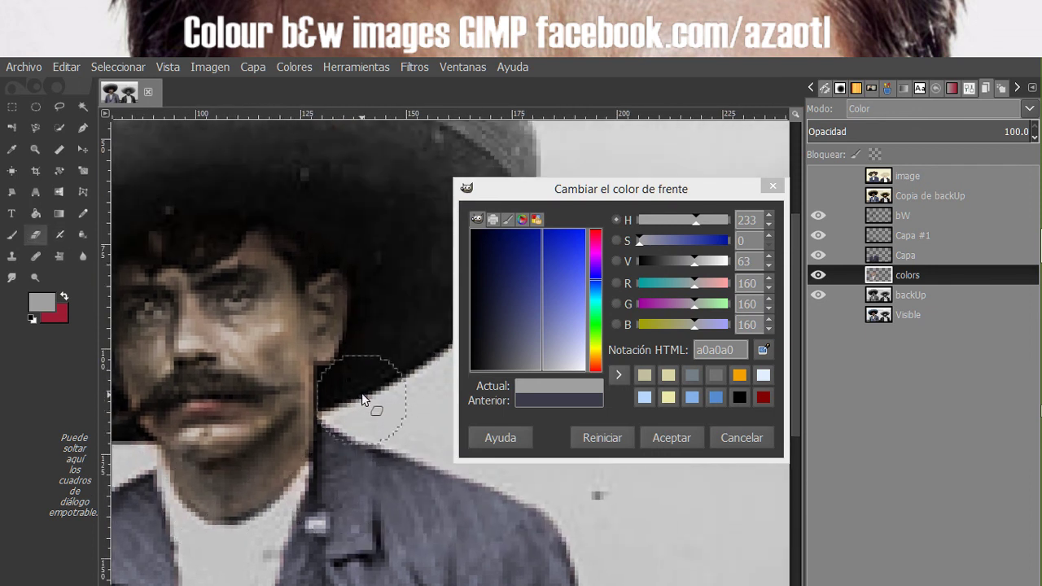
{"action": "left_click_drag", "start_coordinate": [377, 438], "coordinate": [501, 549]}
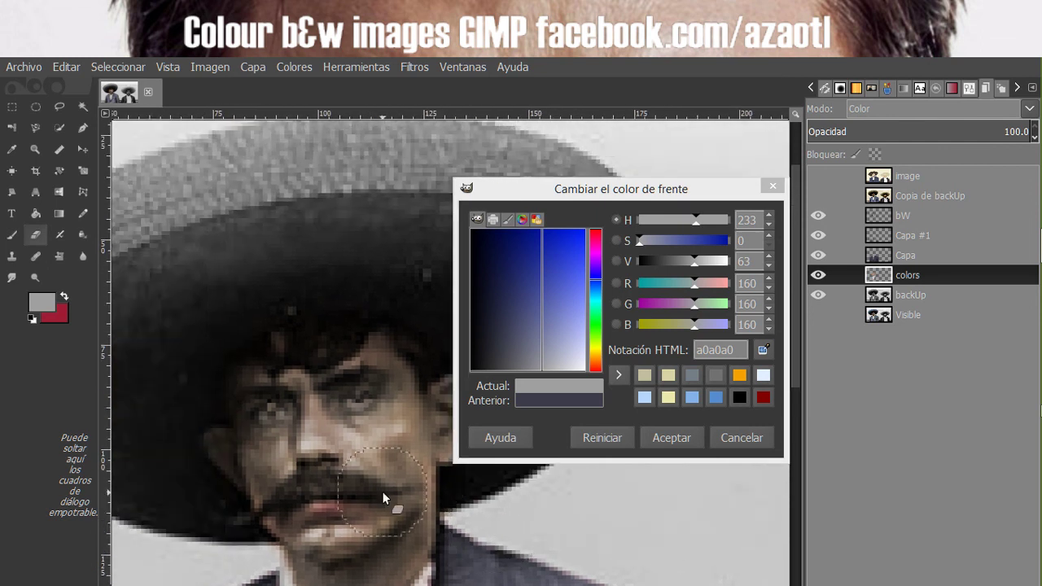
{"action": "scroll", "coordinate": [382, 491], "scroll_direction": "down", "scroll_amount": 3}
{"action": "scroll", "coordinate": [309, 305], "scroll_direction": "up", "scroll_amount": 1}
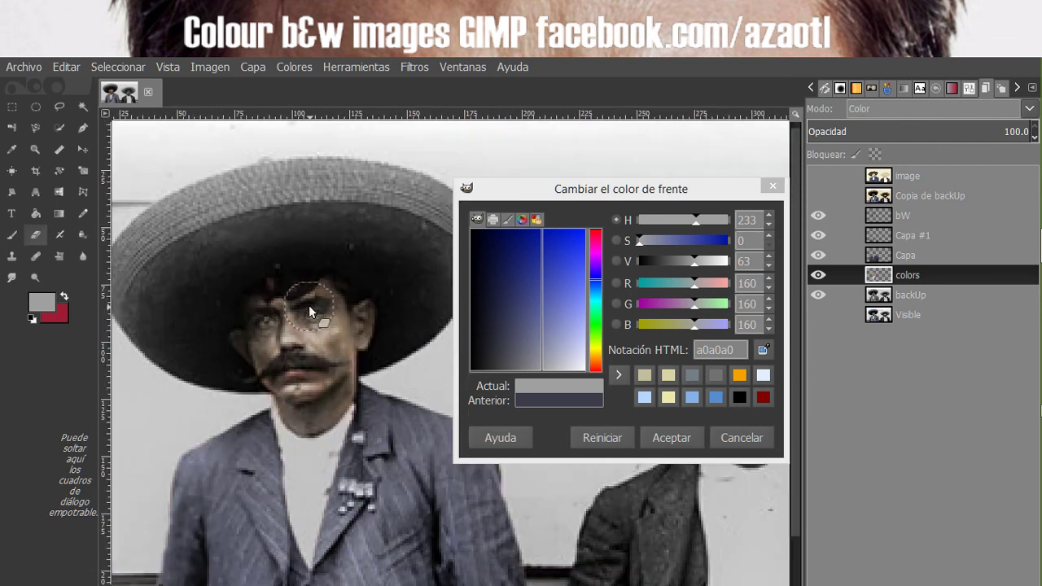
{"action": "scroll", "coordinate": [373, 446], "scroll_direction": "down", "scroll_amount": 2}
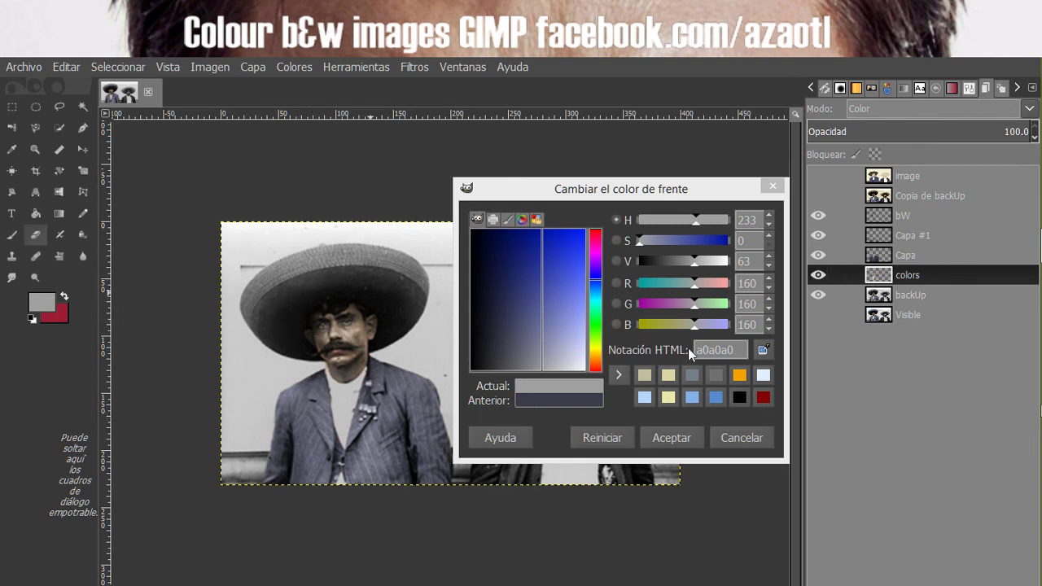
Paint the sombrero on the colors layer with dark blue (141e68) using the Paintbrush with 2. Hardness 100 at size 27.45.
{"action": "left_click", "coordinate": [11, 234]}
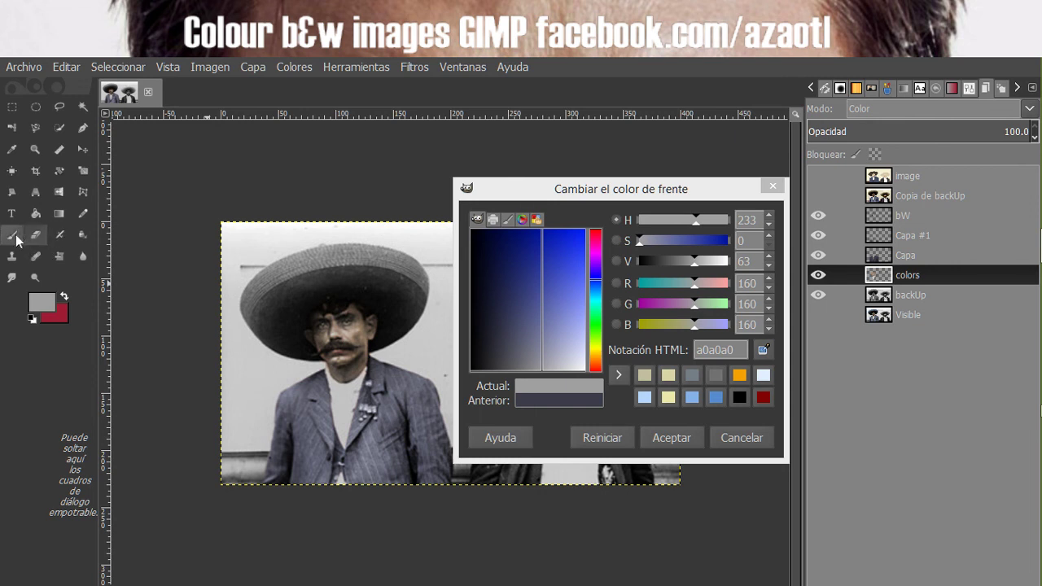
{"action": "left_click", "coordinate": [968, 90]}
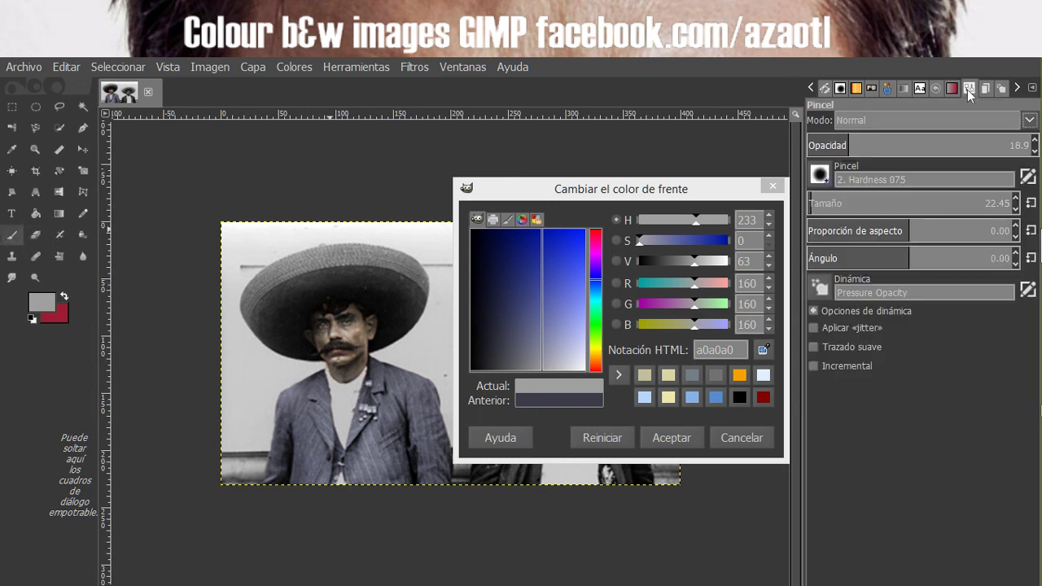
{"action": "left_click", "coordinate": [820, 176]}
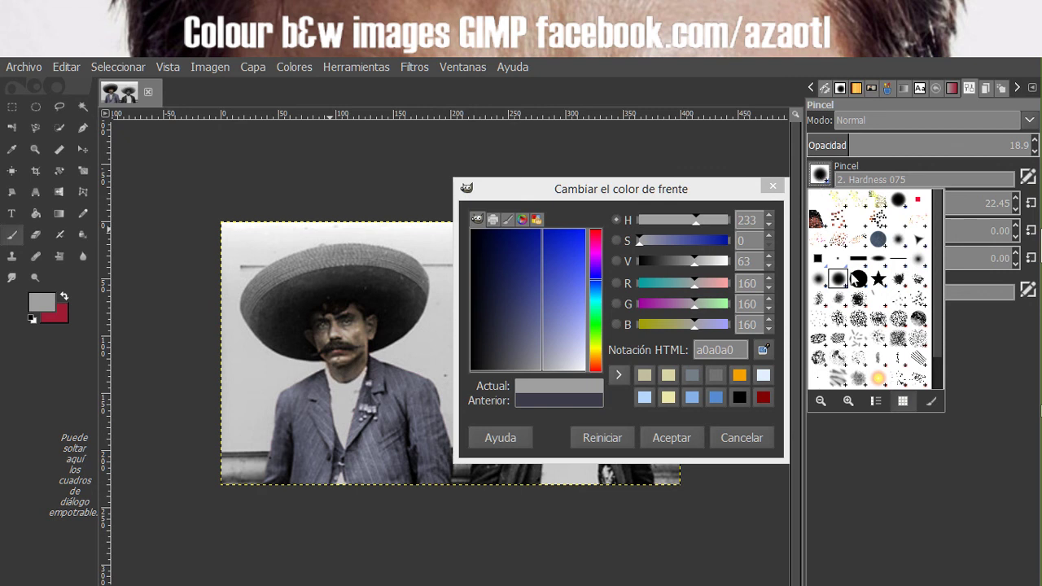
{"action": "left_click", "coordinate": [859, 277]}
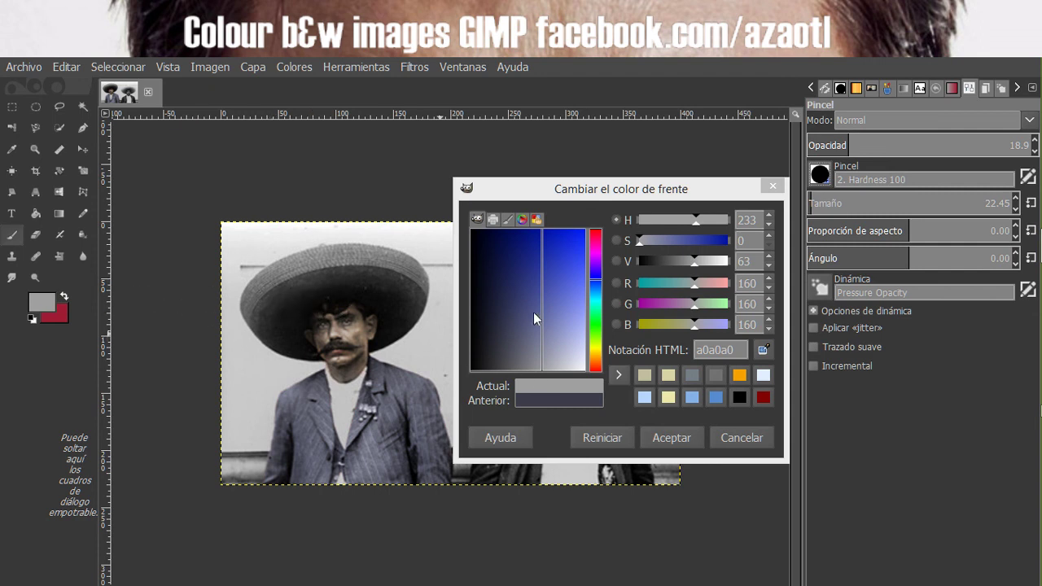
{"action": "left_click", "coordinate": [517, 257]}
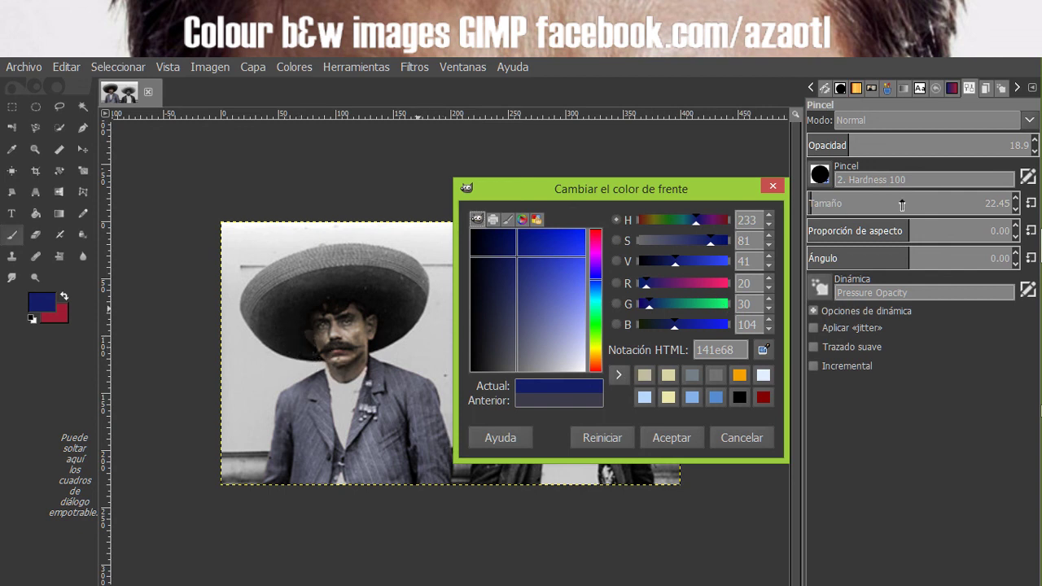
{"action": "left_click", "coordinate": [1016, 200]}
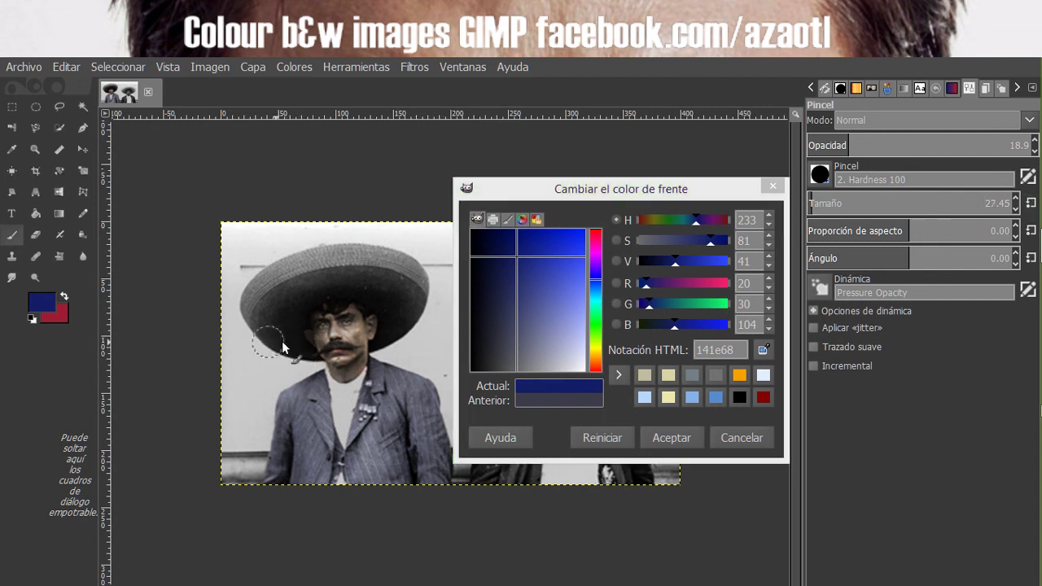
{"action": "mouse_move", "coordinate": [284, 348]}
{"action": "left_mouse_down"}
{"action": "mouse_move", "coordinate": [254, 310]}
{"action": "mouse_move", "coordinate": [274, 272]}
{"action": "mouse_move", "coordinate": [383, 259]}
{"action": "mouse_move", "coordinate": [411, 309]}
{"action": "mouse_move", "coordinate": [409, 281]}
{"action": "mouse_move", "coordinate": [349, 273]}
{"action": "mouse_move", "coordinate": [289, 290]}
{"action": "mouse_move", "coordinate": [275, 321]}
{"action": "mouse_move", "coordinate": [316, 292]}
{"action": "mouse_move", "coordinate": [382, 288]}
{"action": "mouse_move", "coordinate": [394, 303]}
{"action": "mouse_move", "coordinate": [390, 335]}
{"action": "mouse_move", "coordinate": [380, 296]}
{"action": "mouse_move", "coordinate": [303, 297]}
{"action": "mouse_move", "coordinate": [285, 327]}
{"action": "mouse_move", "coordinate": [293, 352]}
{"action": "mouse_move", "coordinate": [267, 319]}
{"action": "mouse_move", "coordinate": [287, 280]}
{"action": "mouse_move", "coordinate": [391, 262]}
{"action": "mouse_move", "coordinate": [416, 284]}
{"action": "mouse_move", "coordinate": [412, 317]}
{"action": "mouse_move", "coordinate": [393, 343]}
{"action": "mouse_move", "coordinate": [331, 257]}
{"action": "mouse_move", "coordinate": [241, 265]}
{"action": "mouse_move", "coordinate": [249, 296]}
{"action": "mouse_move", "coordinate": [285, 269]}
{"action": "mouse_move", "coordinate": [319, 264]}
{"action": "mouse_move", "coordinate": [363, 263]}
{"action": "mouse_move", "coordinate": [415, 288]}
{"action": "left_mouse_up"}
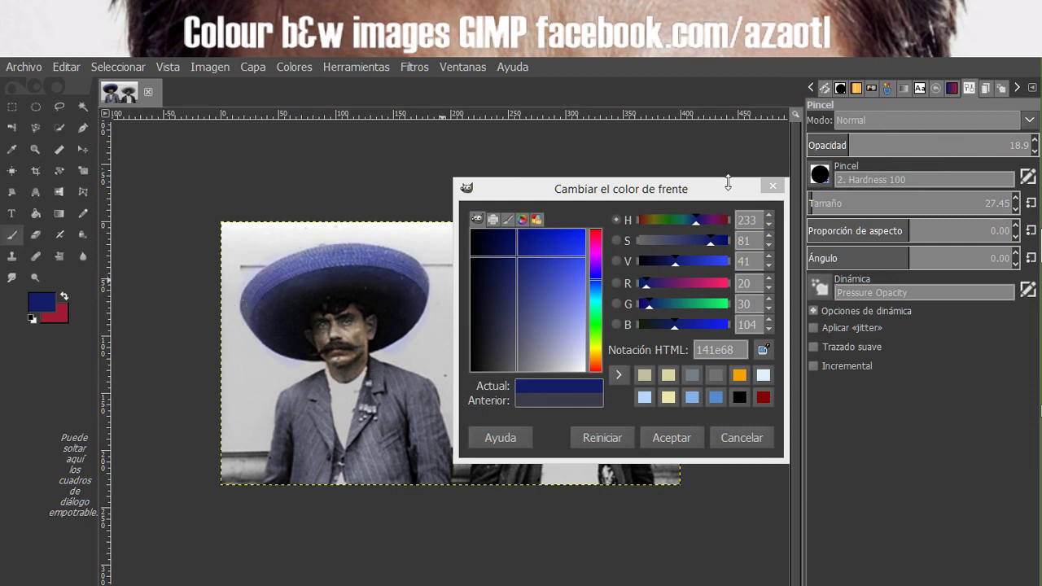
Repaint the sombrero at 100 brush opacity and erase the blue spill past the brim.
{"action": "left_click_drag", "start_coordinate": [851, 145], "coordinate": [1014, 146]}
{"action": "mouse_move", "coordinate": [396, 239]}
{"action": "left_mouse_down"}
{"action": "mouse_move", "coordinate": [314, 264]}
{"action": "mouse_move", "coordinate": [259, 306]}
{"action": "mouse_move", "coordinate": [278, 277]}
{"action": "mouse_move", "coordinate": [409, 277]}
{"action": "mouse_move", "coordinate": [400, 264]}
{"action": "mouse_move", "coordinate": [421, 294]}
{"action": "mouse_move", "coordinate": [401, 319]}
{"action": "mouse_move", "coordinate": [397, 293]}
{"action": "mouse_move", "coordinate": [351, 276]}
{"action": "mouse_move", "coordinate": [291, 275]}
{"action": "mouse_move", "coordinate": [269, 315]}
{"action": "mouse_move", "coordinate": [274, 334]}
{"action": "mouse_move", "coordinate": [252, 306]}
{"action": "mouse_move", "coordinate": [271, 329]}
{"action": "mouse_move", "coordinate": [294, 295]}
{"action": "mouse_move", "coordinate": [287, 339]}
{"action": "mouse_move", "coordinate": [298, 349]}
{"action": "mouse_move", "coordinate": [280, 329]}
{"action": "mouse_move", "coordinate": [329, 265]}
{"action": "mouse_move", "coordinate": [407, 295]}
{"action": "mouse_move", "coordinate": [390, 345]}
{"action": "left_mouse_up"}
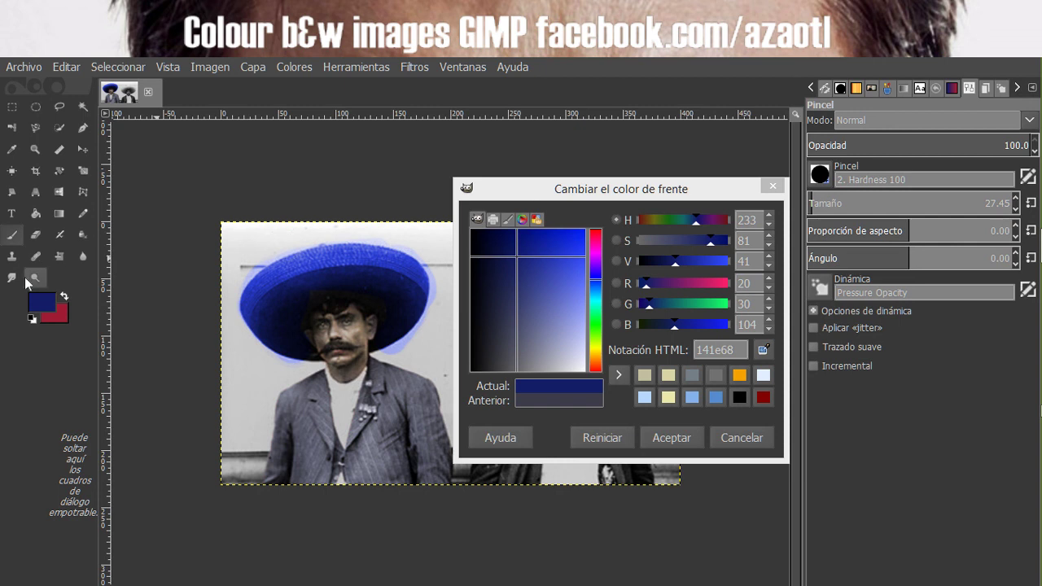
{"action": "left_click", "coordinate": [35, 235]}
{"action": "mouse_move", "coordinate": [291, 245]}
{"action": "left_mouse_down"}
{"action": "mouse_move", "coordinate": [320, 229]}
{"action": "mouse_move", "coordinate": [400, 234]}
{"action": "mouse_move", "coordinate": [435, 277]}
{"action": "mouse_move", "coordinate": [438, 310]}
{"action": "mouse_move", "coordinate": [400, 352]}
{"action": "left_mouse_up"}
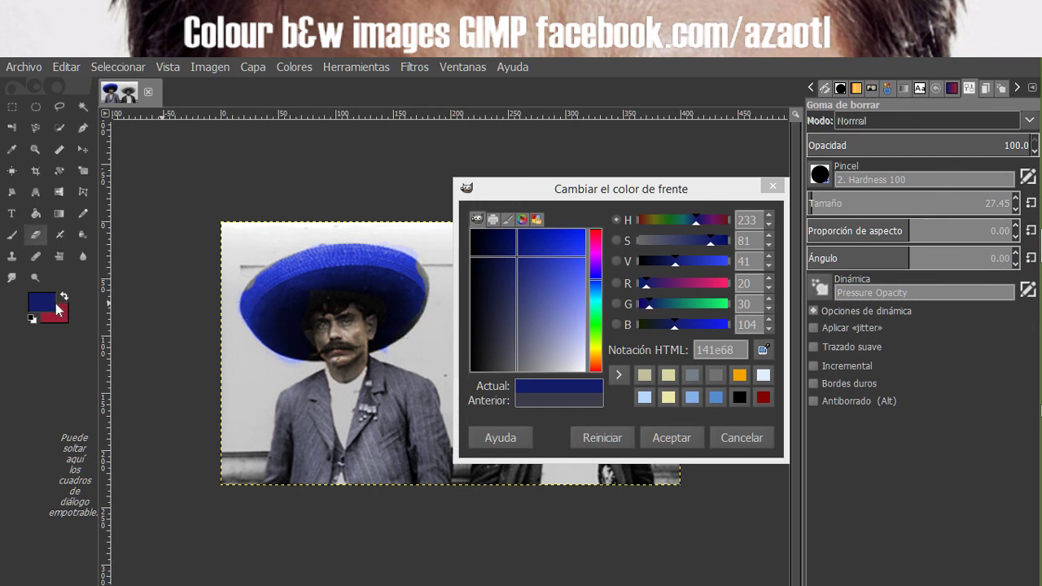
Airbrush a softer blue (49528f) over the sombrero to tone down the saturated colour.
{"action": "left_click", "coordinate": [59, 235]}
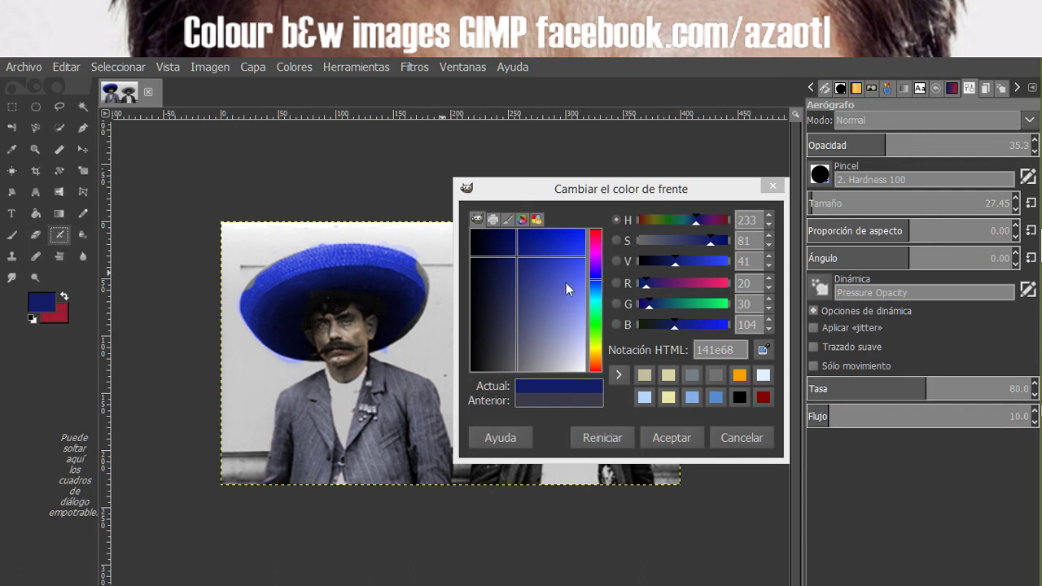
{"action": "left_click", "coordinate": [535, 301]}
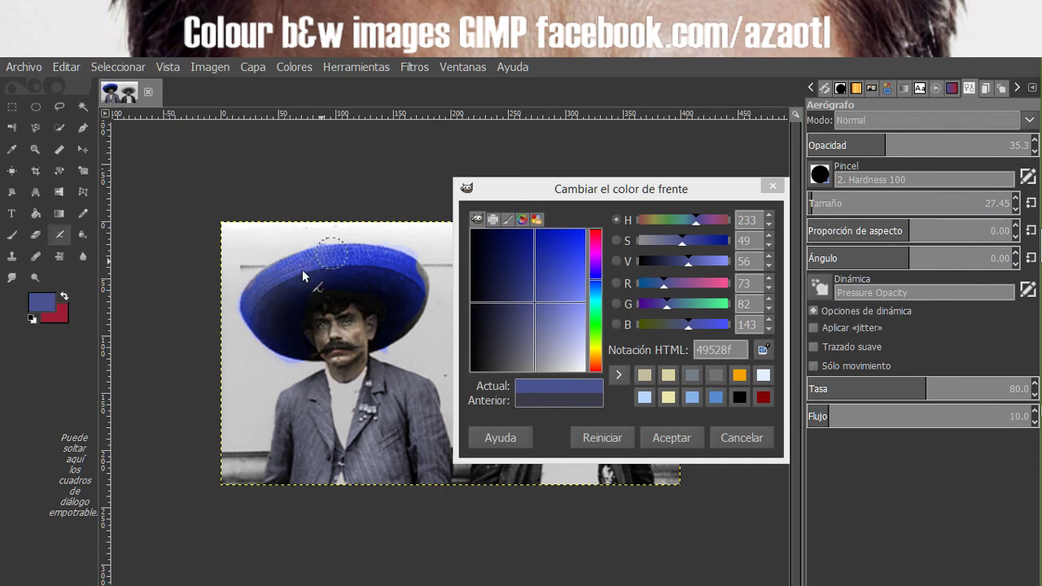
{"action": "mouse_move", "coordinate": [303, 276]}
{"action": "left_mouse_down"}
{"action": "mouse_move", "coordinate": [359, 259]}
{"action": "mouse_move", "coordinate": [305, 295]}
{"action": "mouse_move", "coordinate": [421, 275]}
{"action": "mouse_move", "coordinate": [426, 298]}
{"action": "mouse_move", "coordinate": [419, 307]}
{"action": "mouse_move", "coordinate": [431, 291]}
{"action": "mouse_move", "coordinate": [403, 302]}
{"action": "left_mouse_up"}
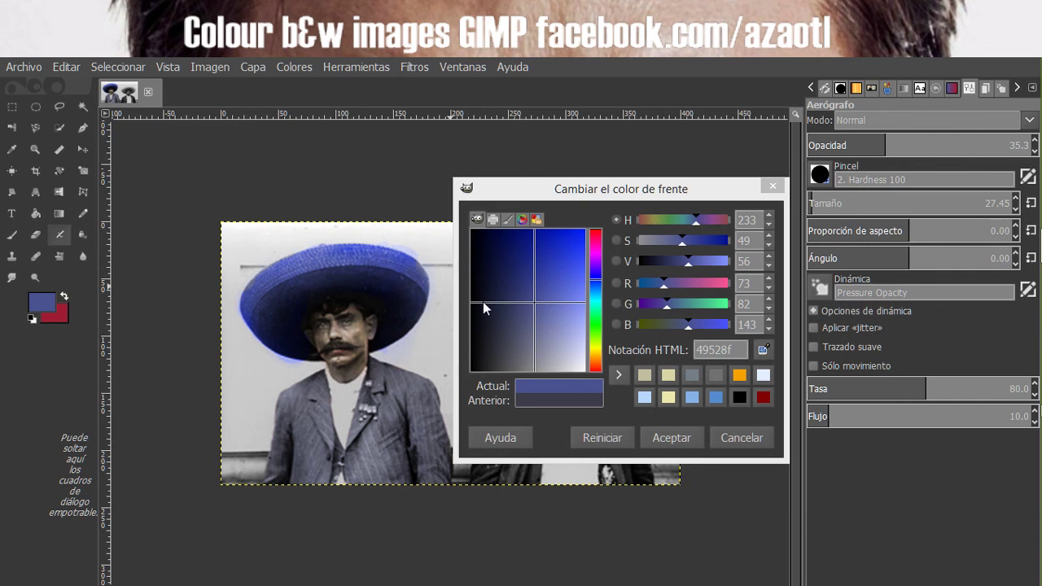
Airbrush the sombrero's crown, underside and brim edges with a muted grey-blue (45485f).
{"action": "left_click_drag", "start_coordinate": [534, 313], "coordinate": [513, 333]}
{"action": "mouse_move", "coordinate": [327, 281]}
{"action": "left_mouse_down"}
{"action": "mouse_move", "coordinate": [356, 273]}
{"action": "mouse_move", "coordinate": [333, 253]}
{"action": "mouse_move", "coordinate": [338, 261]}
{"action": "left_mouse_up"}
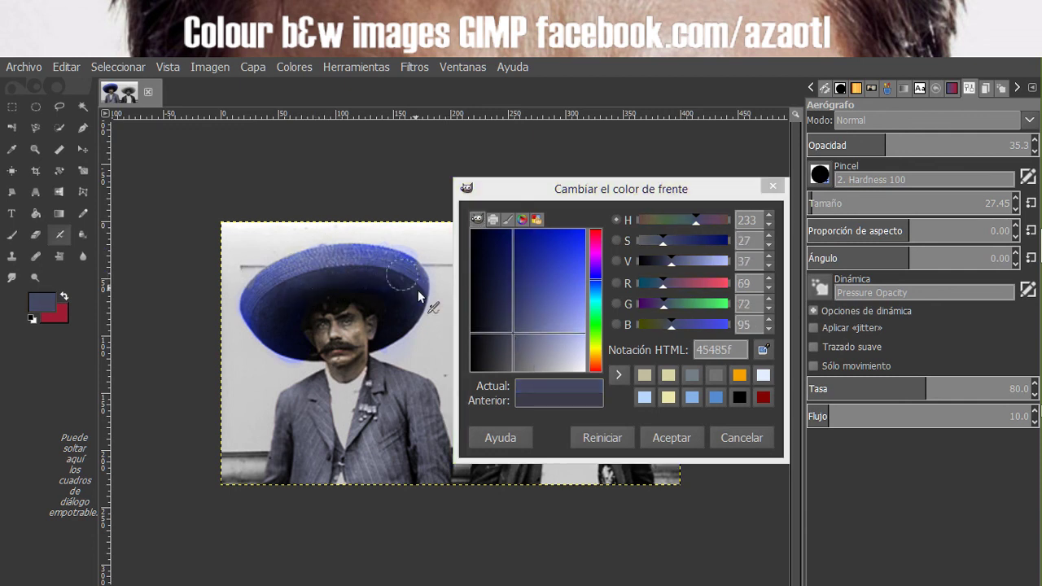
{"action": "left_click_drag", "start_coordinate": [405, 315], "coordinate": [405, 327]}
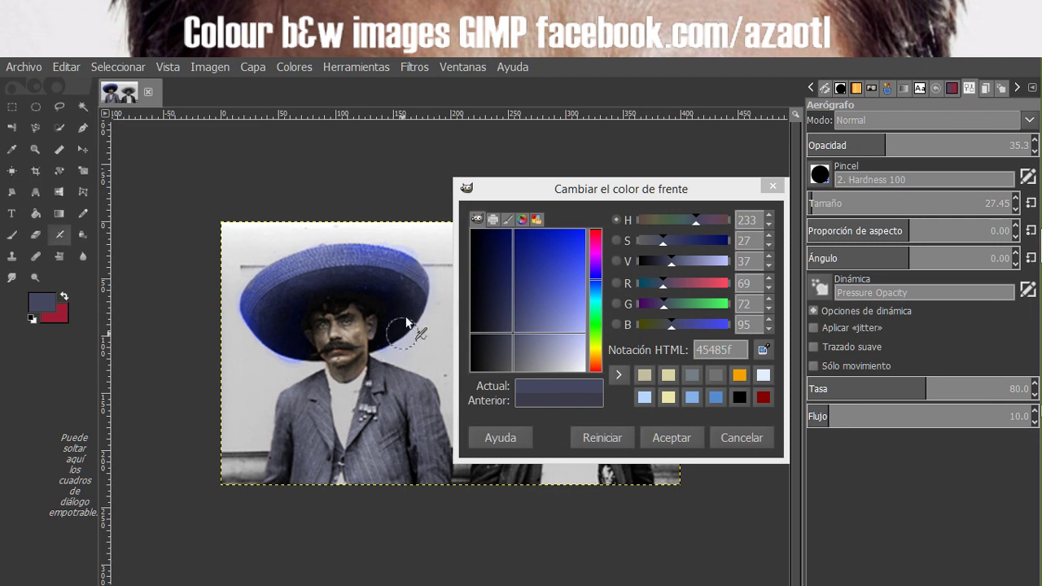
{"action": "mouse_move", "coordinate": [250, 325]}
{"action": "left_mouse_down"}
{"action": "mouse_move", "coordinate": [277, 350]}
{"action": "mouse_move", "coordinate": [269, 325]}
{"action": "mouse_move", "coordinate": [273, 334]}
{"action": "mouse_move", "coordinate": [280, 293]}
{"action": "left_mouse_up"}
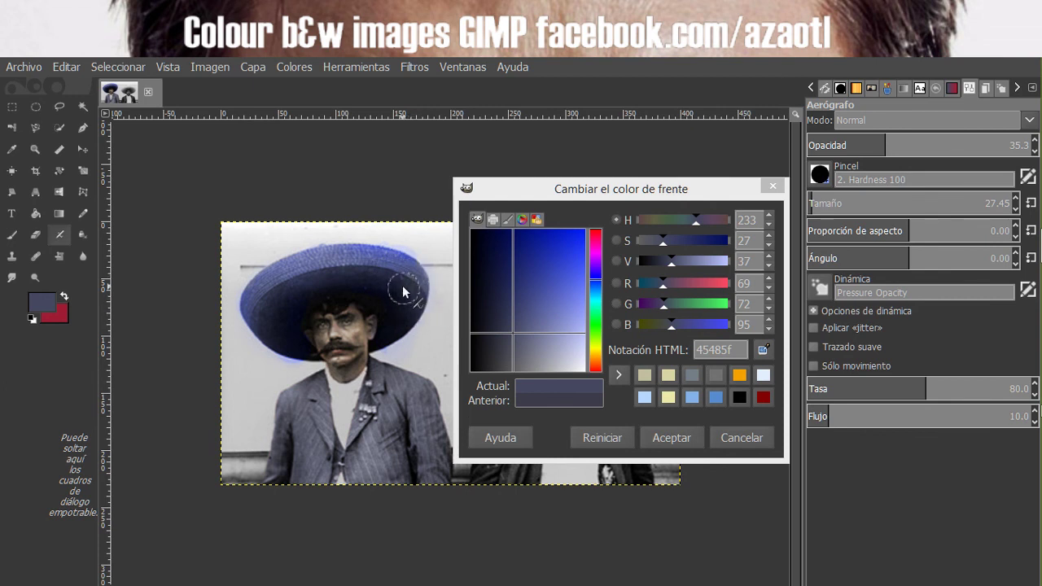
{"action": "mouse_move", "coordinate": [260, 330]}
{"action": "left_mouse_down"}
{"action": "mouse_move", "coordinate": [275, 305]}
{"action": "mouse_move", "coordinate": [290, 359]}
{"action": "mouse_move", "coordinate": [276, 290]}
{"action": "mouse_move", "coordinate": [247, 304]}
{"action": "left_mouse_up"}
{"action": "mouse_move", "coordinate": [390, 265]}
{"action": "left_mouse_down"}
{"action": "mouse_move", "coordinate": [366, 258]}
{"action": "mouse_move", "coordinate": [429, 288]}
{"action": "mouse_move", "coordinate": [391, 250]}
{"action": "left_mouse_up"}
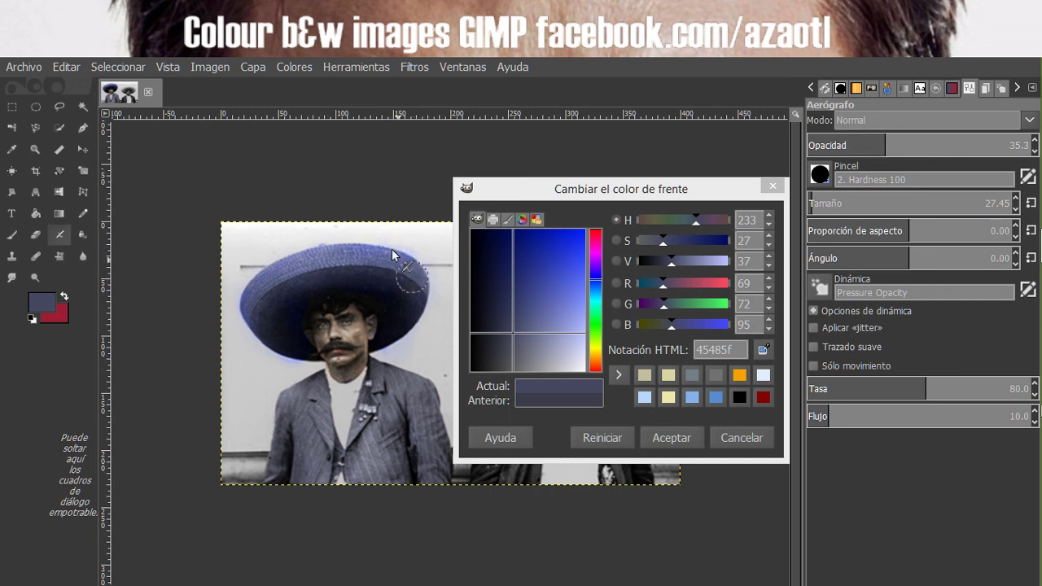
Airbrush the sombrero with a grey-blue sampled from the hat (8589a9) and a warm beige (dbd0bd).
{"action": "left_click", "coordinate": [354, 261], "text": "ctrl"}
{"action": "mouse_move", "coordinate": [307, 259]}
{"action": "left_mouse_down"}
{"action": "mouse_move", "coordinate": [359, 256]}
{"action": "mouse_move", "coordinate": [326, 255]}
{"action": "mouse_move", "coordinate": [410, 266]}
{"action": "mouse_move", "coordinate": [382, 253]}
{"action": "mouse_move", "coordinate": [428, 285]}
{"action": "left_mouse_up"}
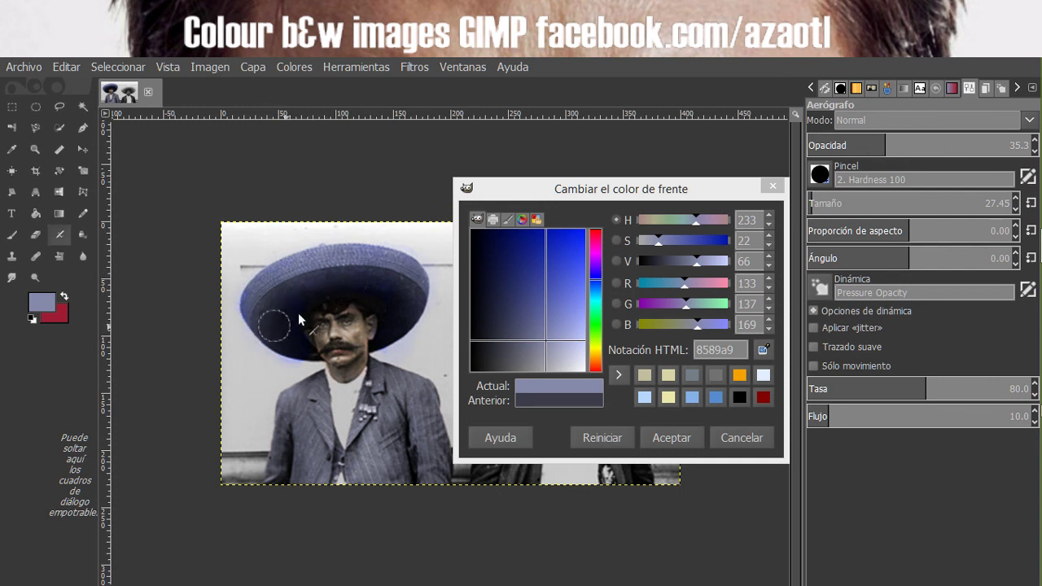
{"action": "left_click", "coordinate": [596, 360]}
{"action": "left_click", "coordinate": [568, 353]}
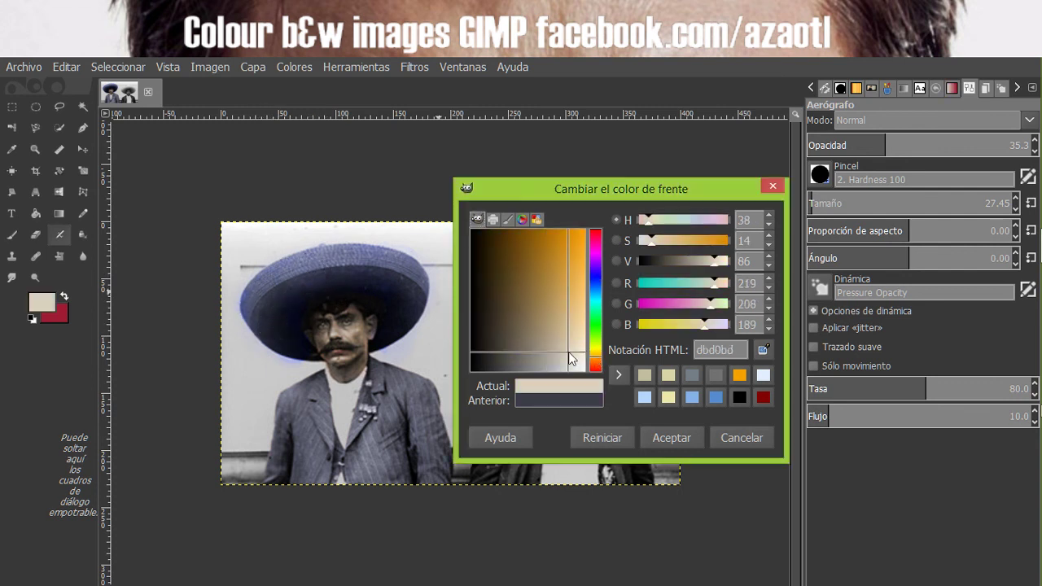
{"action": "mouse_move", "coordinate": [308, 274]}
{"action": "left_mouse_down"}
{"action": "mouse_move", "coordinate": [250, 300]}
{"action": "mouse_move", "coordinate": [334, 261]}
{"action": "mouse_move", "coordinate": [312, 250]}
{"action": "mouse_move", "coordinate": [414, 265]}
{"action": "mouse_move", "coordinate": [424, 281]}
{"action": "mouse_move", "coordinate": [402, 334]}
{"action": "mouse_move", "coordinate": [396, 292]}
{"action": "mouse_move", "coordinate": [376, 279]}
{"action": "mouse_move", "coordinate": [402, 323]}
{"action": "mouse_move", "coordinate": [382, 295]}
{"action": "mouse_move", "coordinate": [313, 277]}
{"action": "mouse_move", "coordinate": [281, 343]}
{"action": "mouse_move", "coordinate": [281, 313]}
{"action": "mouse_move", "coordinate": [262, 328]}
{"action": "mouse_move", "coordinate": [301, 364]}
{"action": "mouse_move", "coordinate": [287, 347]}
{"action": "mouse_move", "coordinate": [372, 303]}
{"action": "mouse_move", "coordinate": [309, 283]}
{"action": "mouse_move", "coordinate": [389, 287]}
{"action": "mouse_move", "coordinate": [374, 278]}
{"action": "mouse_move", "coordinate": [400, 308]}
{"action": "mouse_move", "coordinate": [407, 365]}
{"action": "left_mouse_up"}
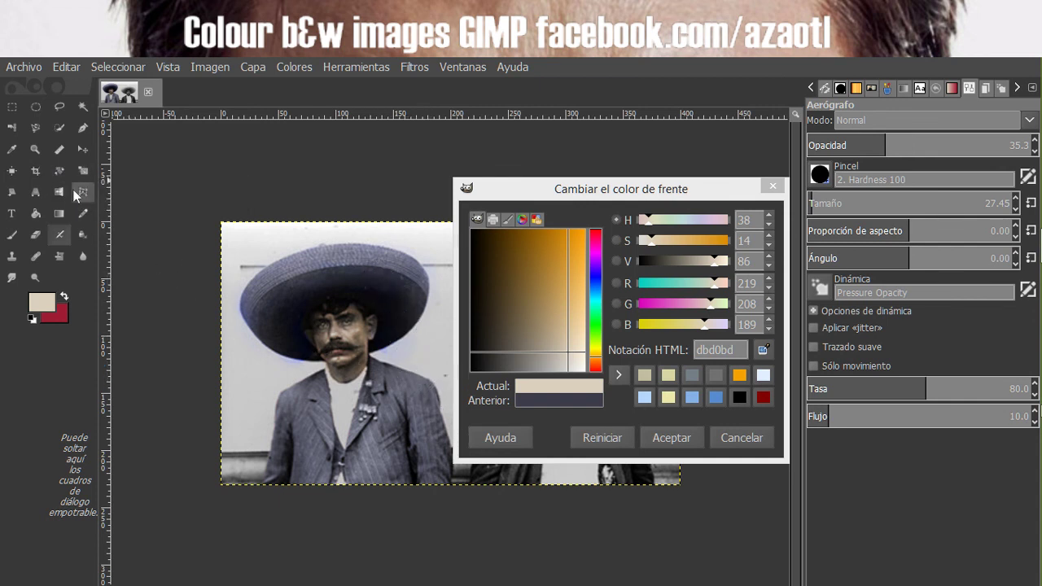
Outline the sombrero with a closed path of straight segments using the Paths tool.
{"action": "left_click", "coordinate": [35, 235]}
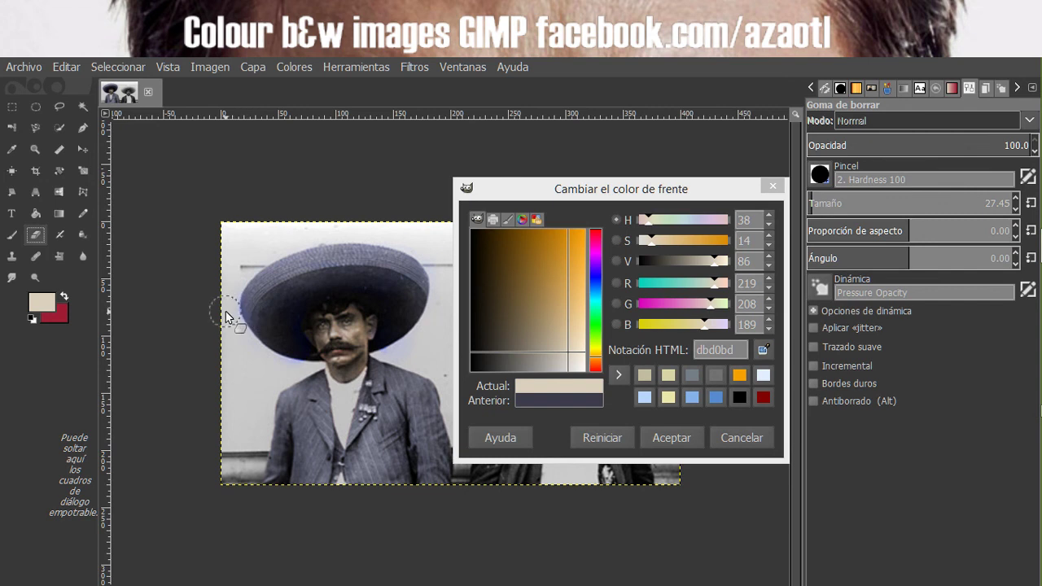
{"action": "left_click", "coordinate": [88, 135]}
{"action": "left_click", "coordinate": [817, 131]}
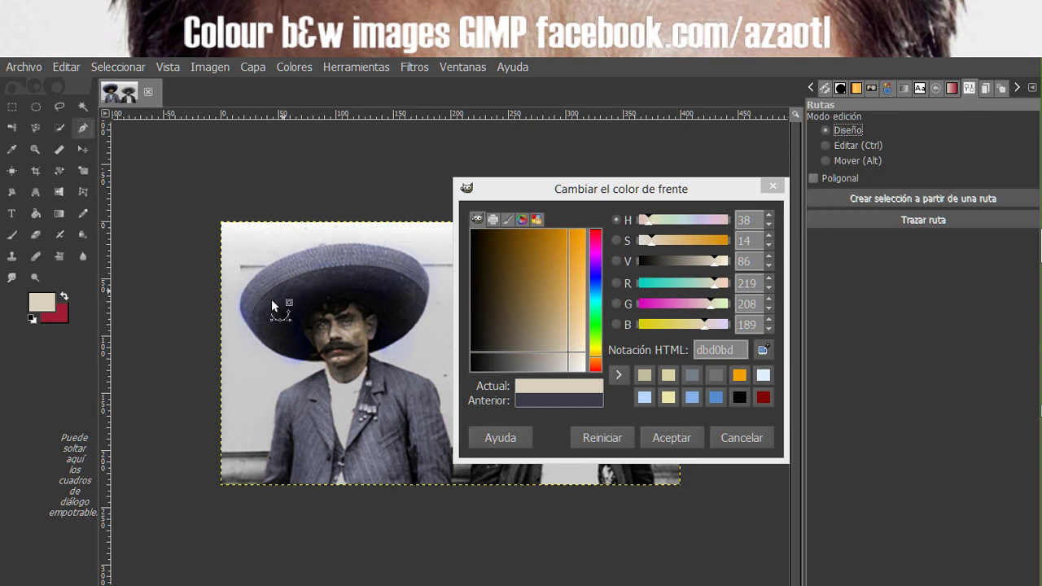
{"action": "left_click_drag", "start_coordinate": [250, 325], "coordinate": [240, 307]}
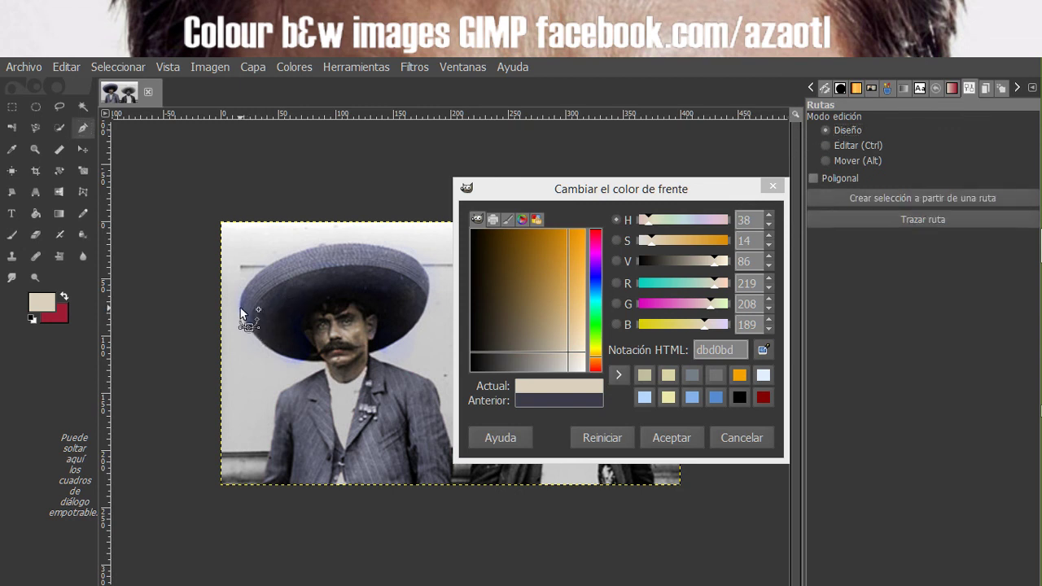
{"action": "left_click_drag", "start_coordinate": [407, 253], "coordinate": [427, 297]}
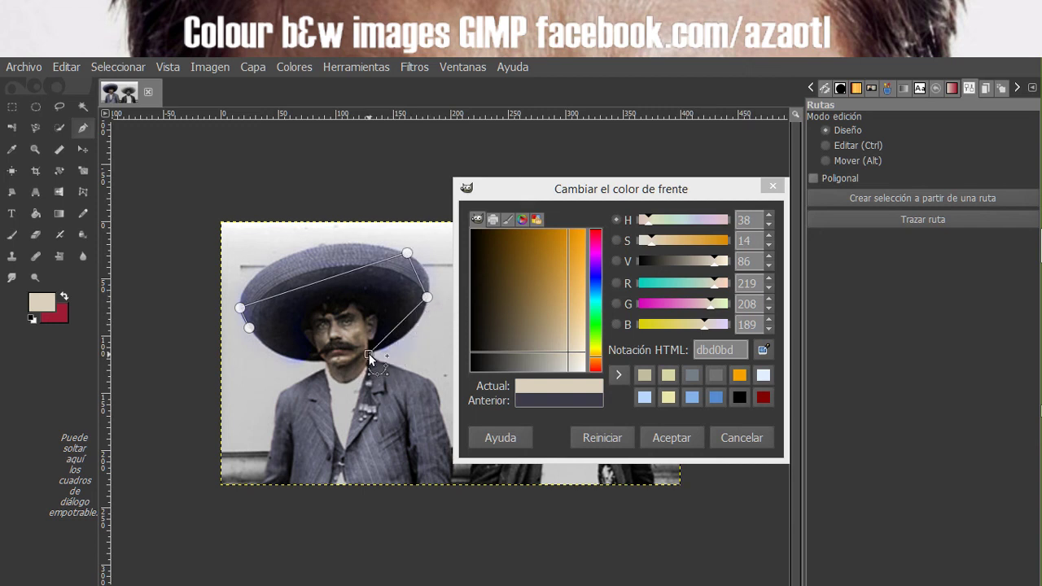
{"action": "left_click", "coordinate": [322, 359]}
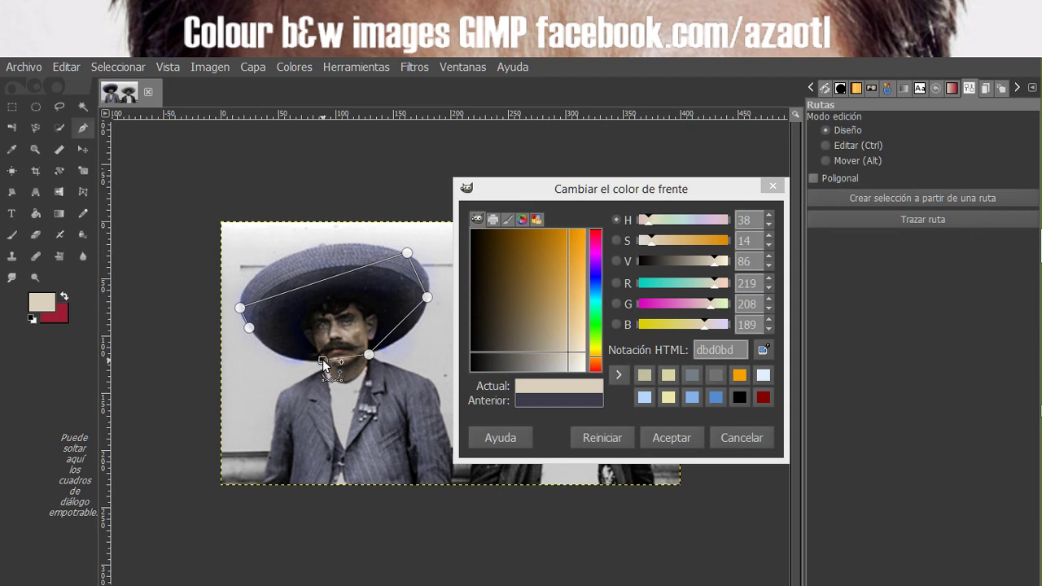
{"action": "key", "text": "ctrl"}
{"action": "left_click", "coordinate": [251, 329], "text": "ctrl"}
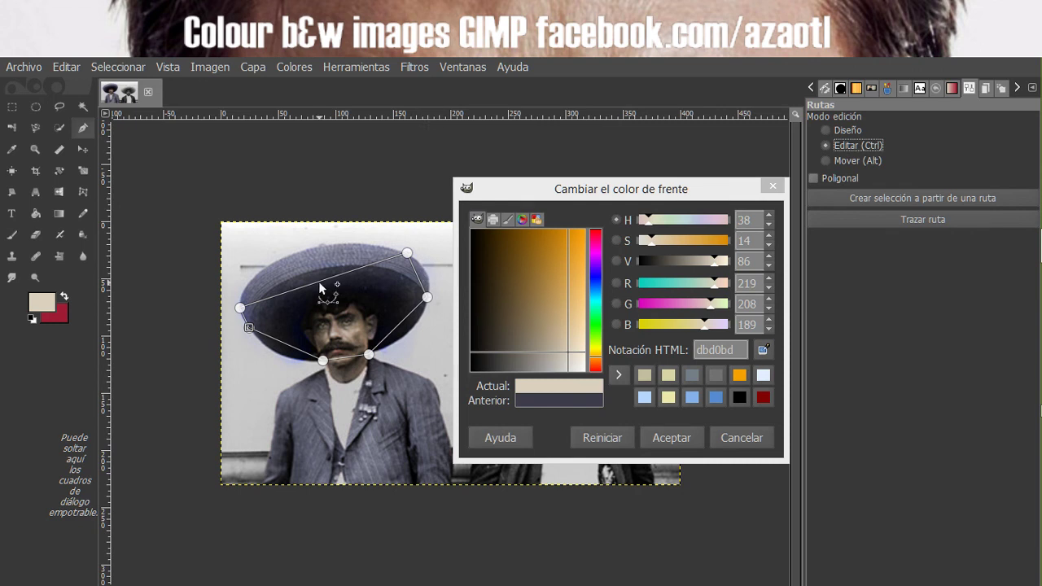
Add anchor points to the path and bend its segments to follow the sombrero's curved brim.
{"action": "left_click_drag", "start_coordinate": [329, 282], "coordinate": [259, 271]}
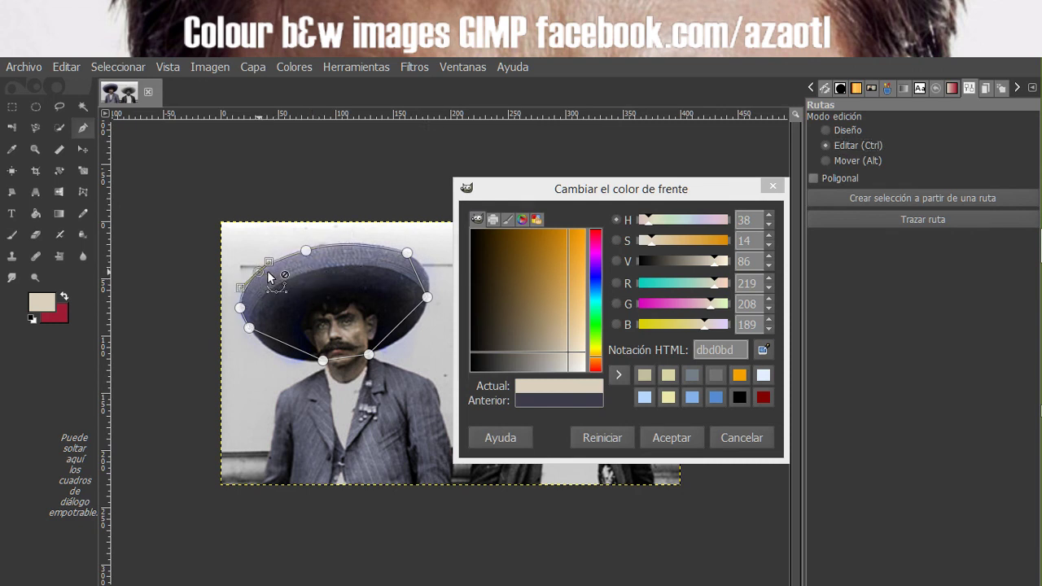
{"action": "left_click", "coordinate": [423, 276]}
{"action": "left_click_drag", "start_coordinate": [426, 275], "coordinate": [428, 275]}
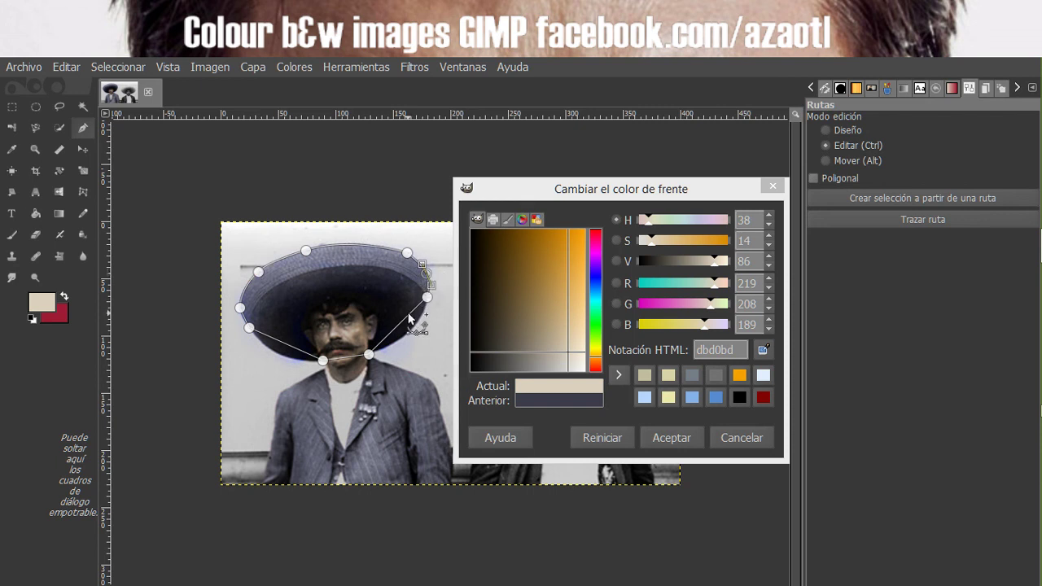
{"action": "left_click_drag", "start_coordinate": [408, 316], "coordinate": [408, 332]}
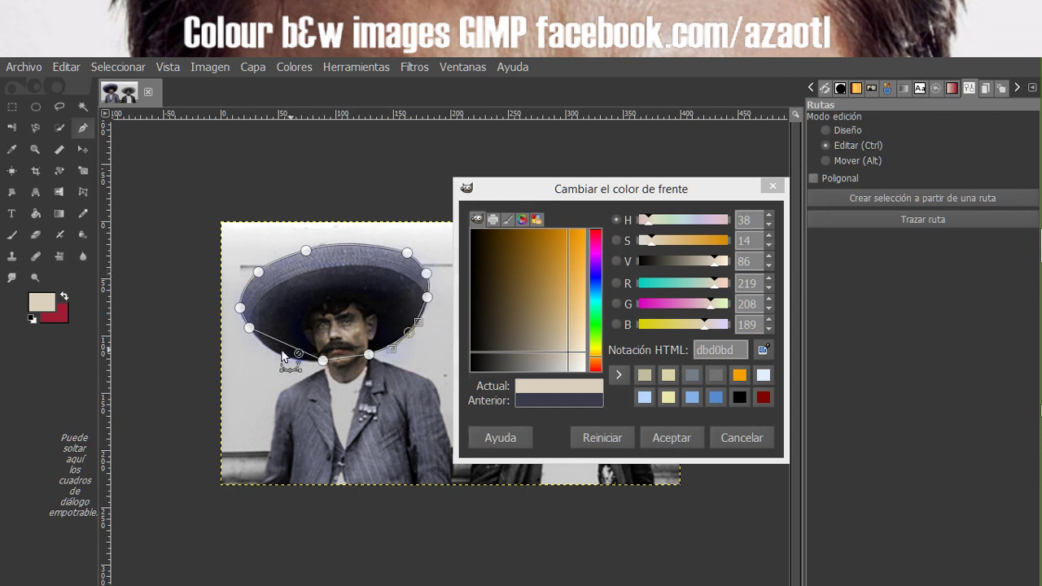
{"action": "left_click_drag", "start_coordinate": [289, 352], "coordinate": [291, 361]}
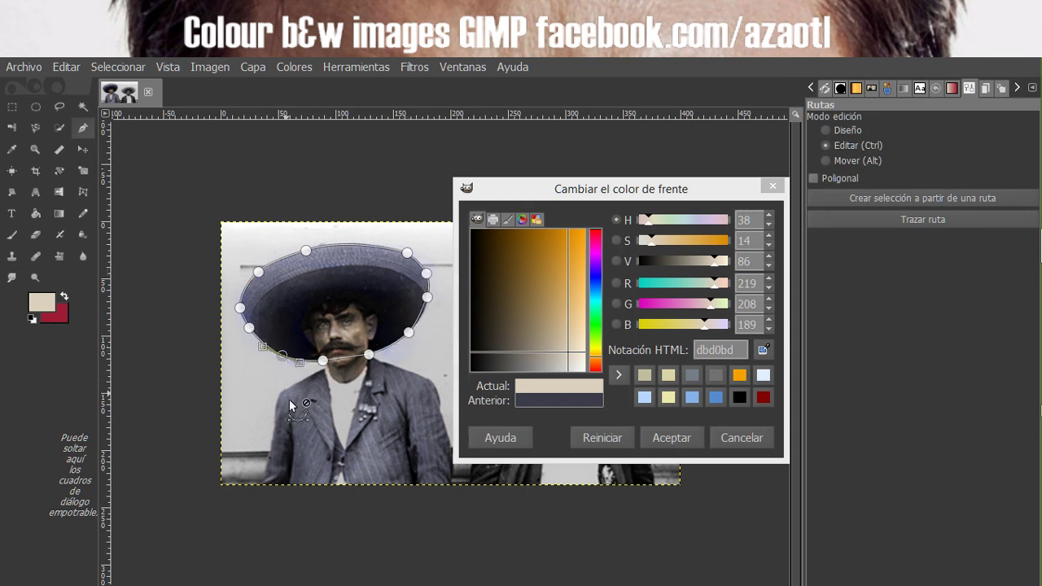
Create a selection from the sombrero path and invert it.
{"action": "left_click", "coordinate": [918, 195]}
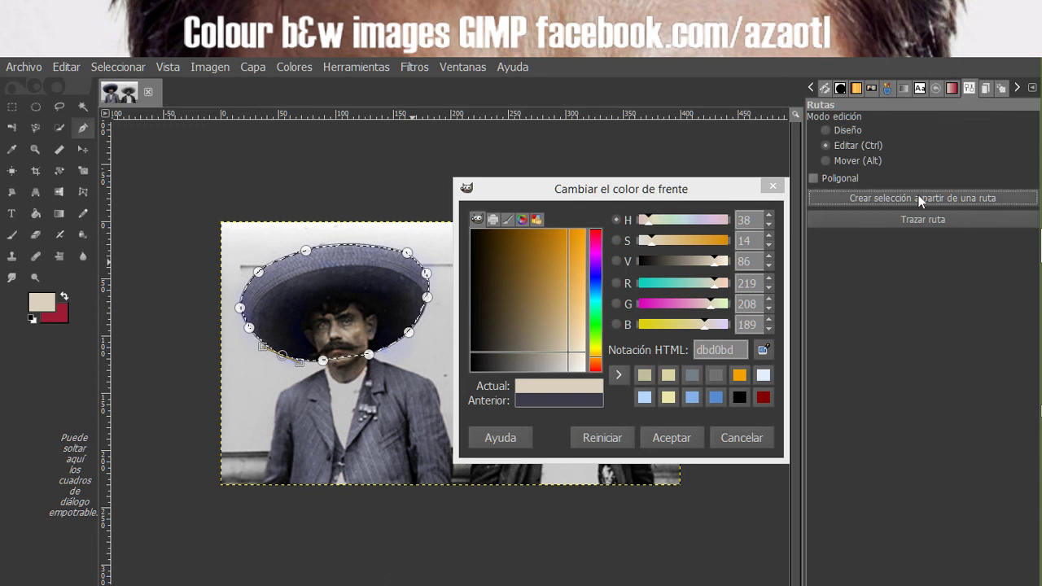
{"action": "left_click", "coordinate": [104, 69]}
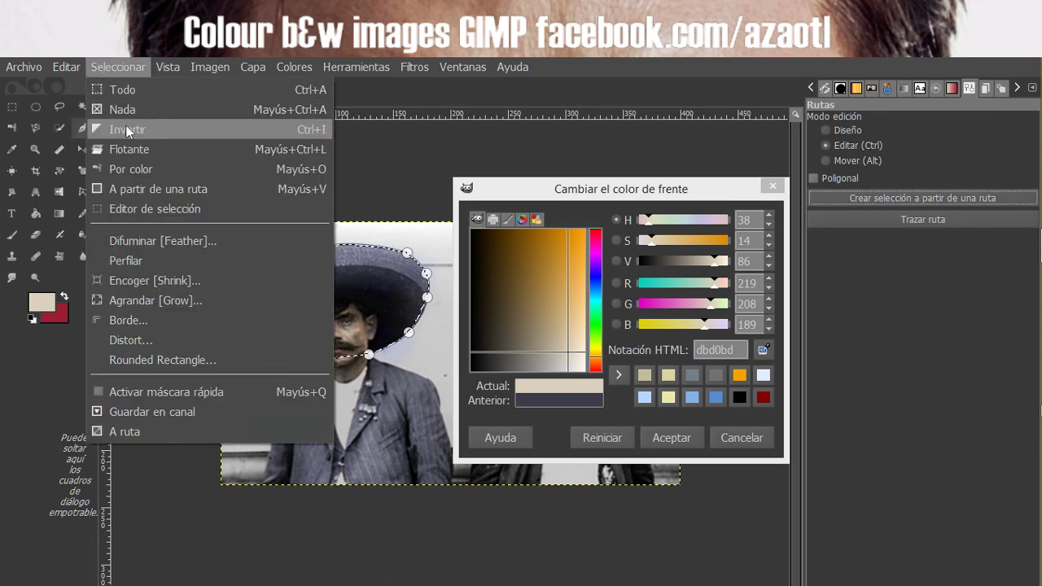
{"action": "left_click", "coordinate": [128, 130]}
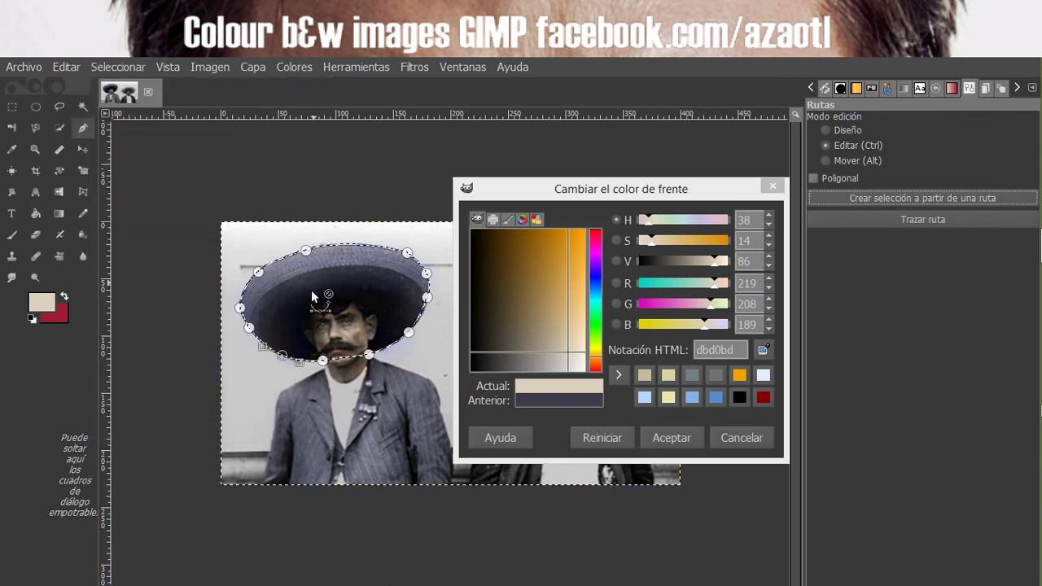
Erase the stray blue outside the sombrero's brim, clear the selection and show the layer list.
{"action": "left_click", "coordinate": [35, 234]}
{"action": "mouse_move", "coordinate": [236, 329]}
{"action": "left_mouse_down"}
{"action": "mouse_move", "coordinate": [317, 370]}
{"action": "mouse_move", "coordinate": [252, 339]}
{"action": "mouse_move", "coordinate": [252, 279]}
{"action": "mouse_move", "coordinate": [319, 239]}
{"action": "mouse_move", "coordinate": [384, 248]}
{"action": "mouse_move", "coordinate": [428, 260]}
{"action": "mouse_move", "coordinate": [434, 293]}
{"action": "mouse_move", "coordinate": [370, 371]}
{"action": "left_mouse_up"}
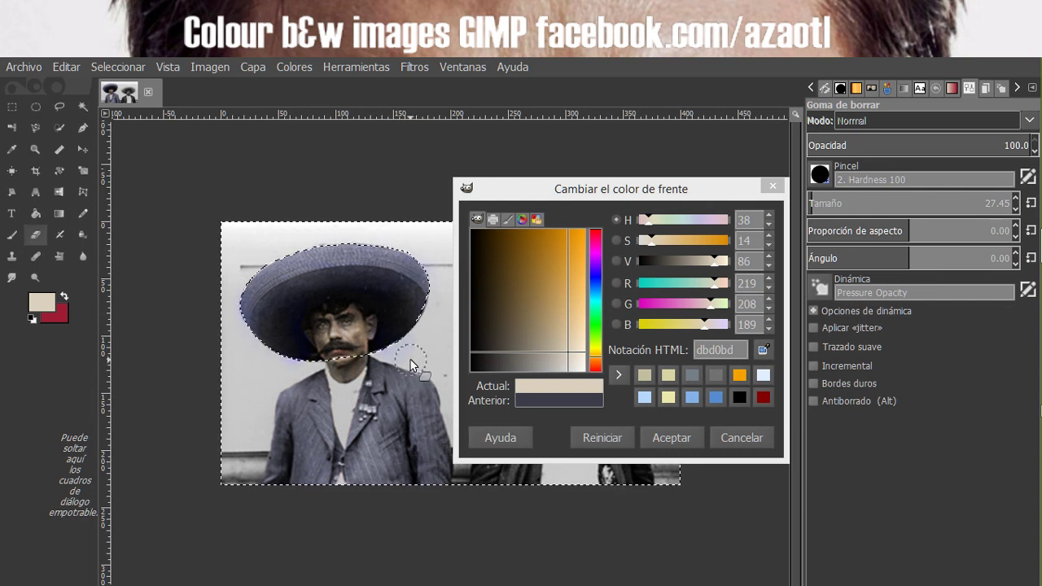
{"action": "mouse_move", "coordinate": [398, 349]}
{"action": "left_mouse_down"}
{"action": "mouse_move", "coordinate": [424, 271]}
{"action": "mouse_move", "coordinate": [372, 244]}
{"action": "mouse_move", "coordinate": [285, 254]}
{"action": "mouse_move", "coordinate": [237, 282]}
{"action": "mouse_move", "coordinate": [246, 329]}
{"action": "mouse_move", "coordinate": [299, 362]}
{"action": "left_mouse_up"}
{"action": "left_click", "coordinate": [118, 67]}
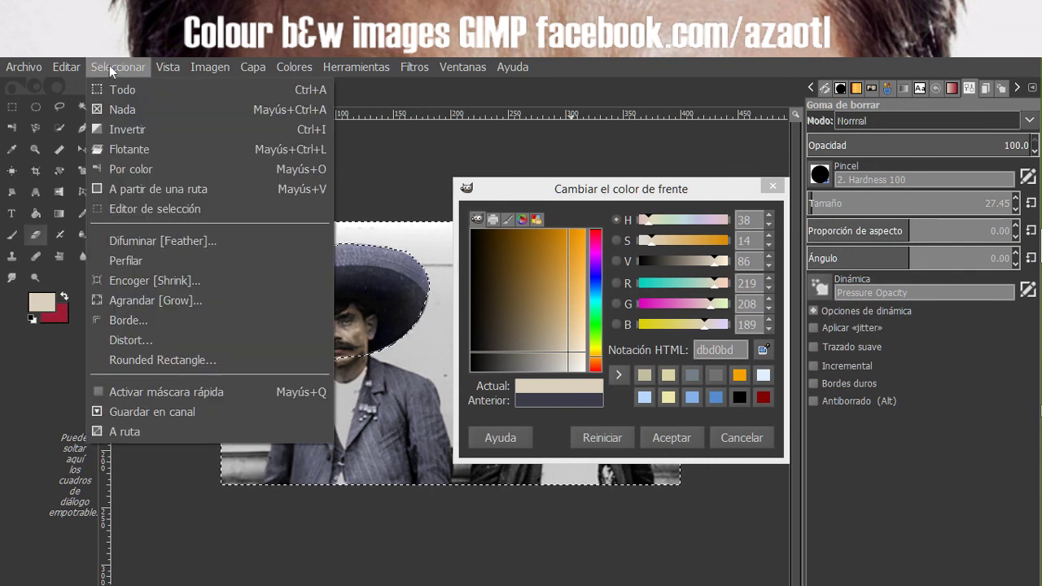
{"action": "left_click", "coordinate": [134, 108]}
{"action": "left_click", "coordinate": [985, 88]}
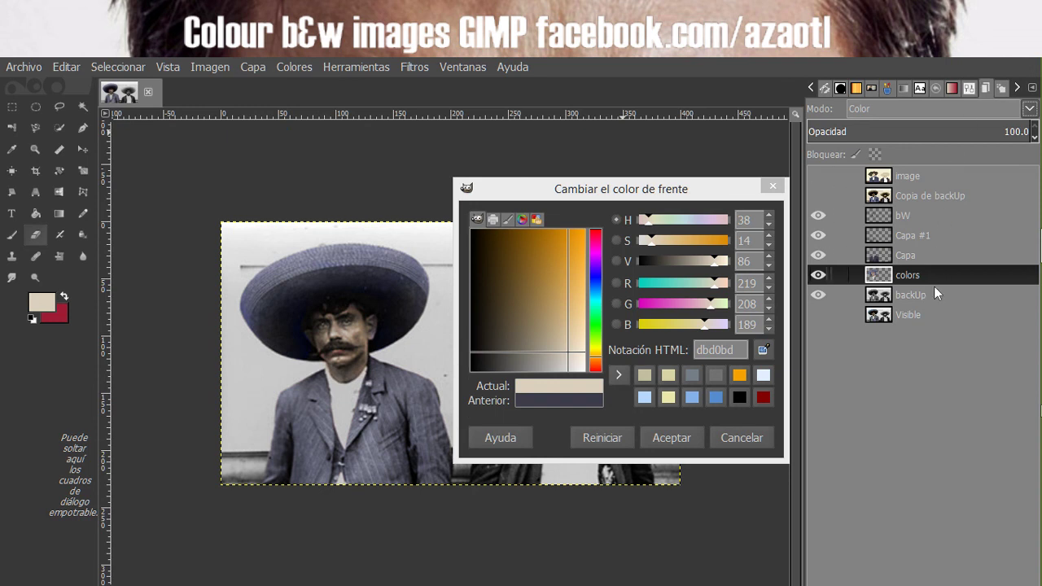
Toggle the Capa layer's visibility to check its colouring, and dismiss the foreground colour dialog.
{"action": "left_click", "coordinate": [820, 254]}
{"action": "left_click", "coordinate": [819, 255]}
{"action": "left_click_drag", "start_coordinate": [664, 192], "coordinate": [699, 141]}
{"action": "left_click", "coordinate": [806, 135]}
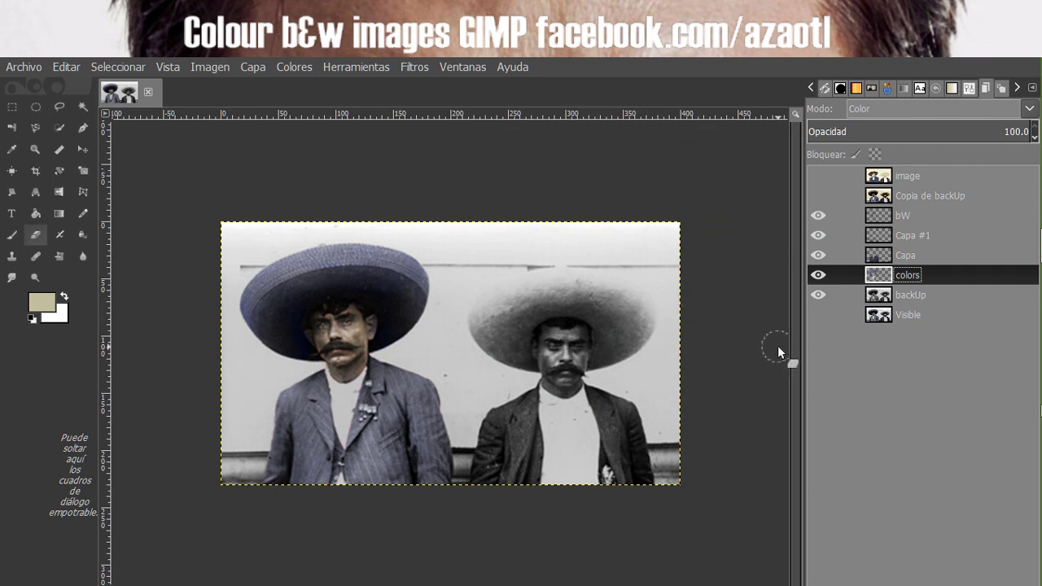
Open the G'MIC Colorize [interactive] filter to view its settings, and close it without applying.
{"action": "left_click", "coordinate": [412, 72]}
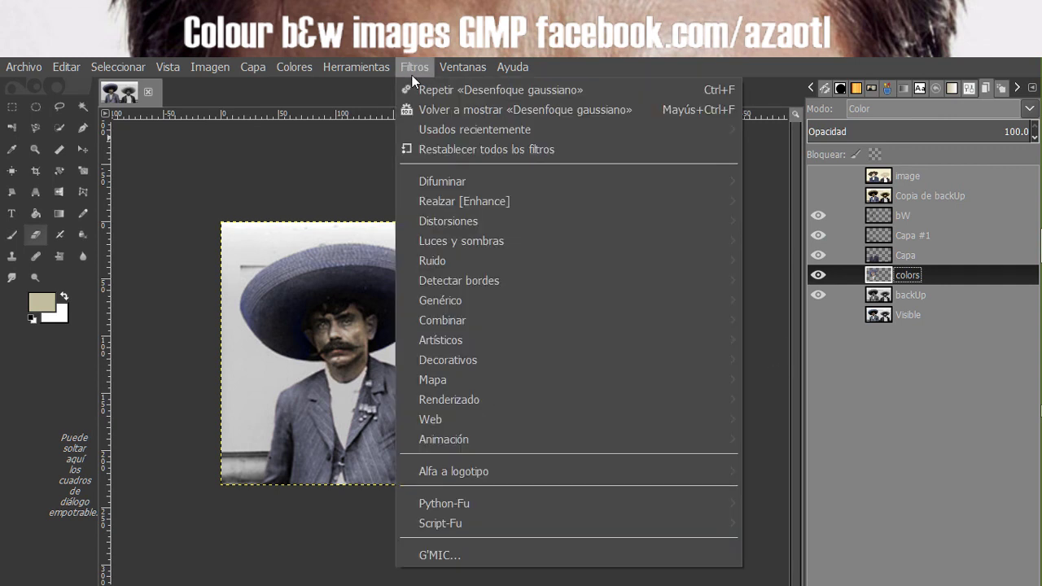
{"action": "left_click", "coordinate": [495, 555]}
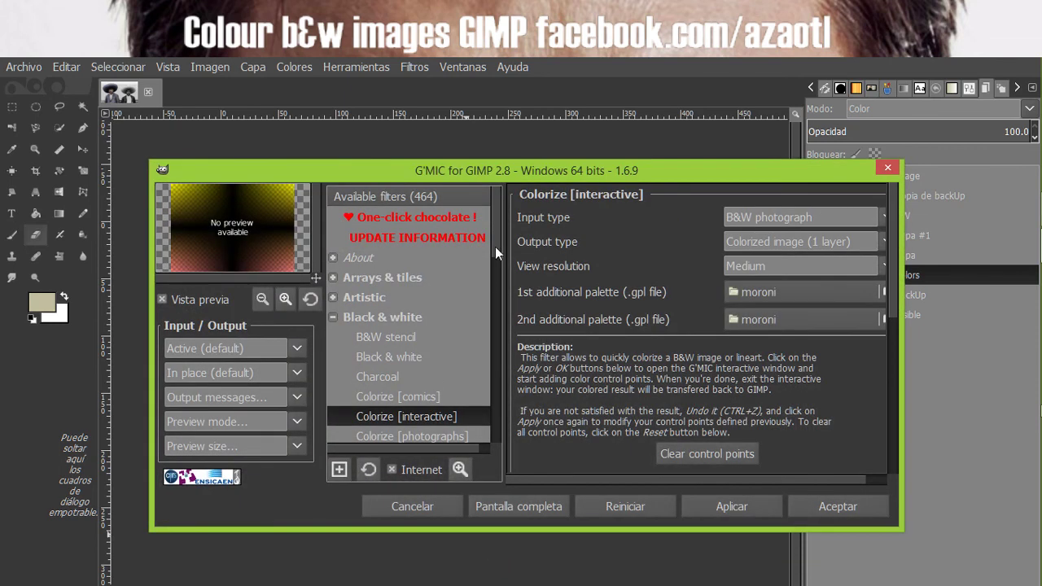
{"action": "left_click_drag", "start_coordinate": [495, 247], "coordinate": [497, 253]}
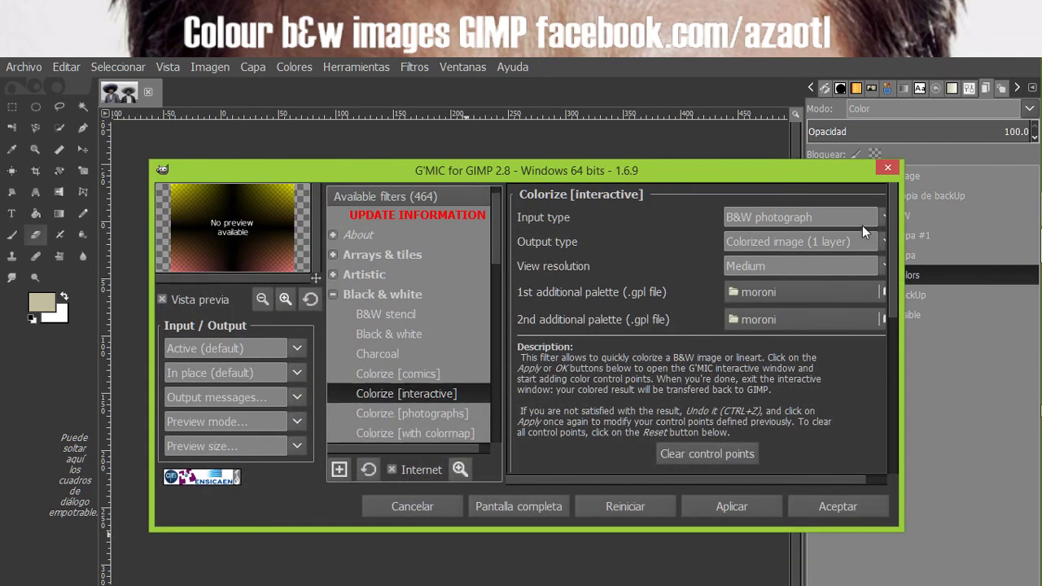
{"action": "left_click", "coordinate": [888, 169]}
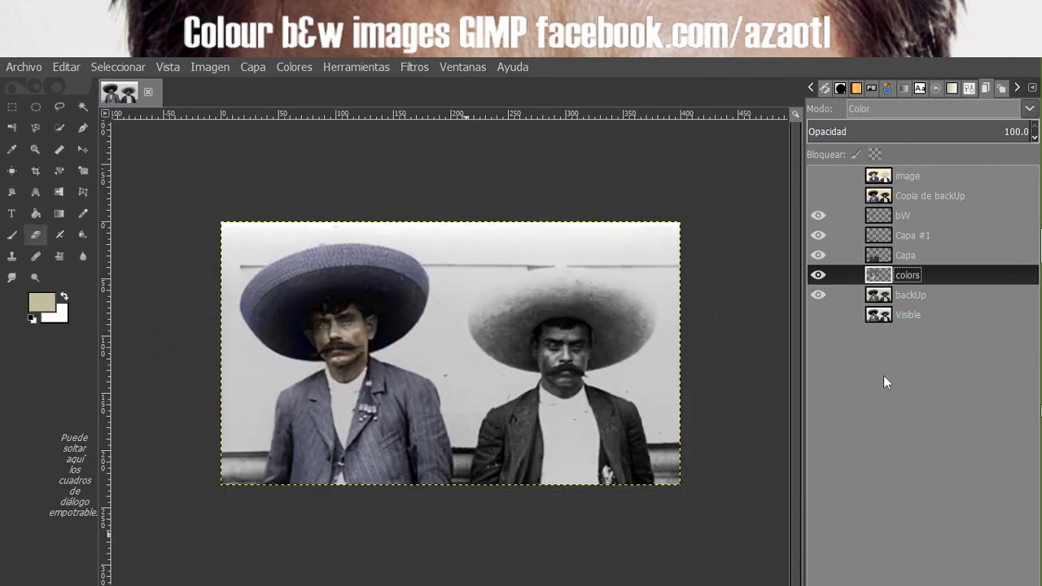
Show and hide the Copia de backUp layer for comparison, and display the image layer.
{"action": "left_click", "coordinate": [818, 235]}
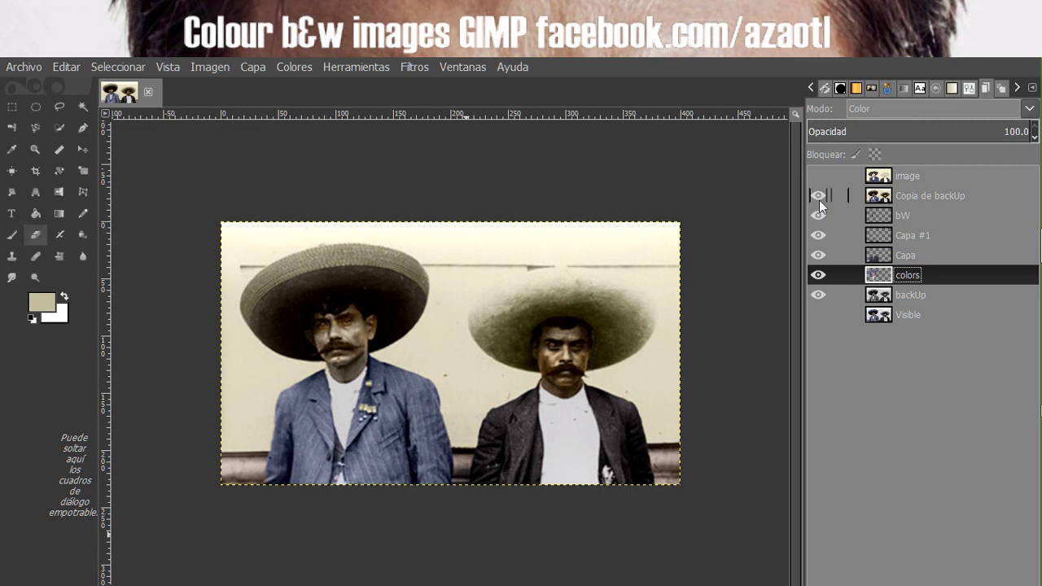
{"action": "left_click", "coordinate": [819, 196]}
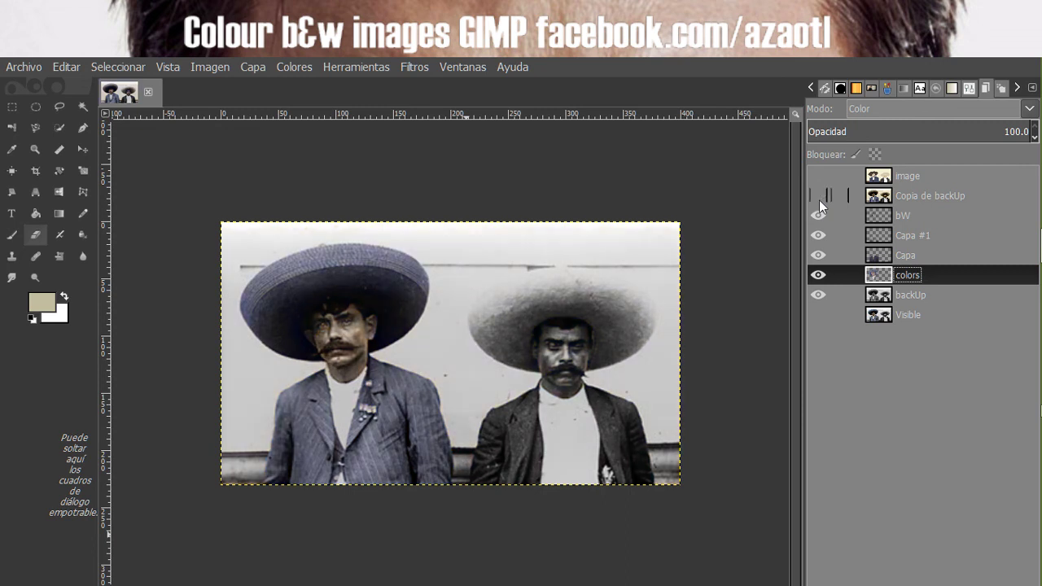
{"action": "left_click", "coordinate": [819, 176]}
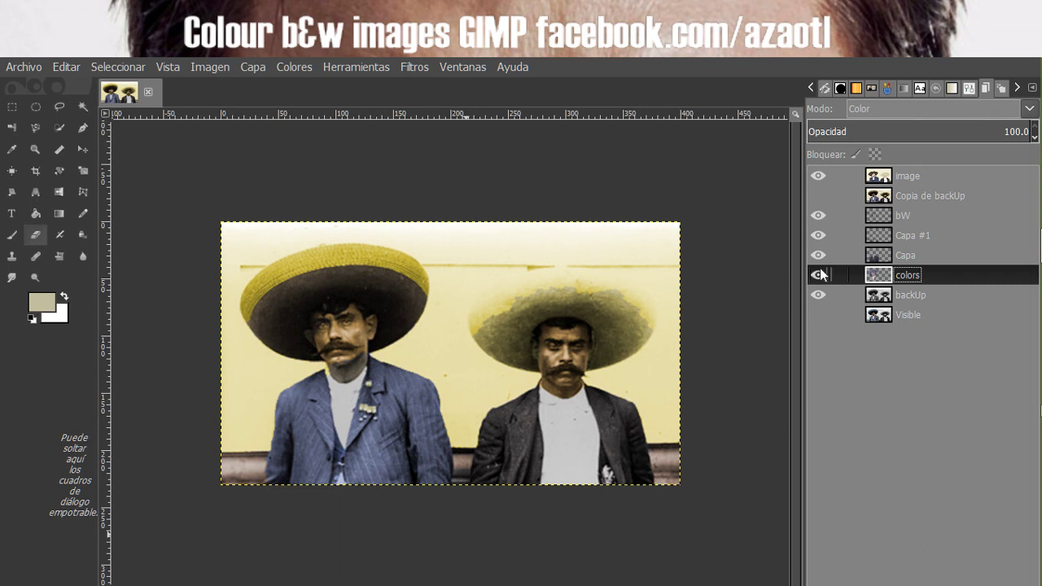
Set the image layer's blend mode to Normal and hide the layer.
{"action": "left_click", "coordinate": [887, 175]}
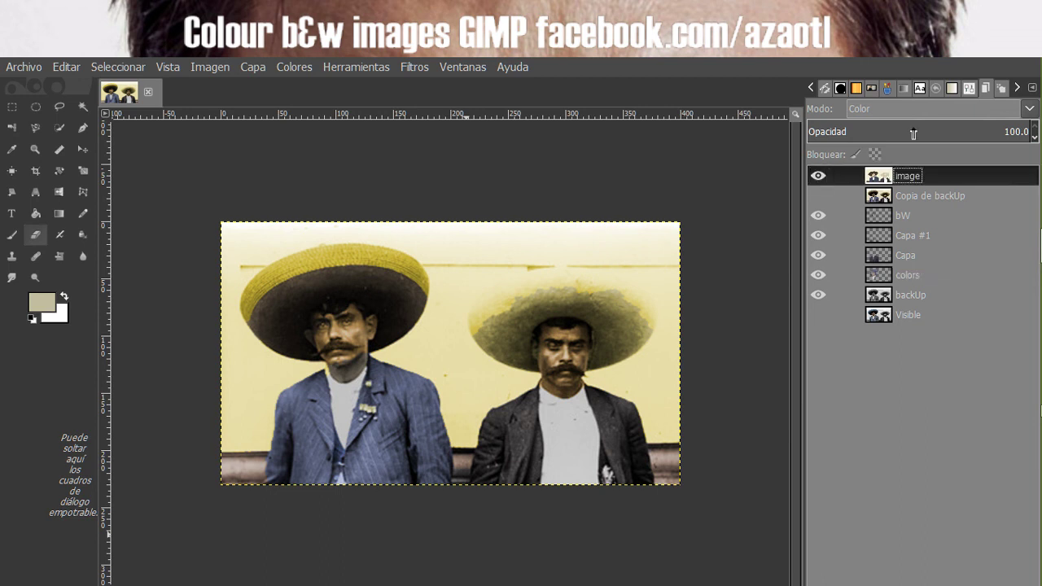
{"action": "left_click", "coordinate": [913, 110]}
{"action": "left_click", "coordinate": [909, 130]}
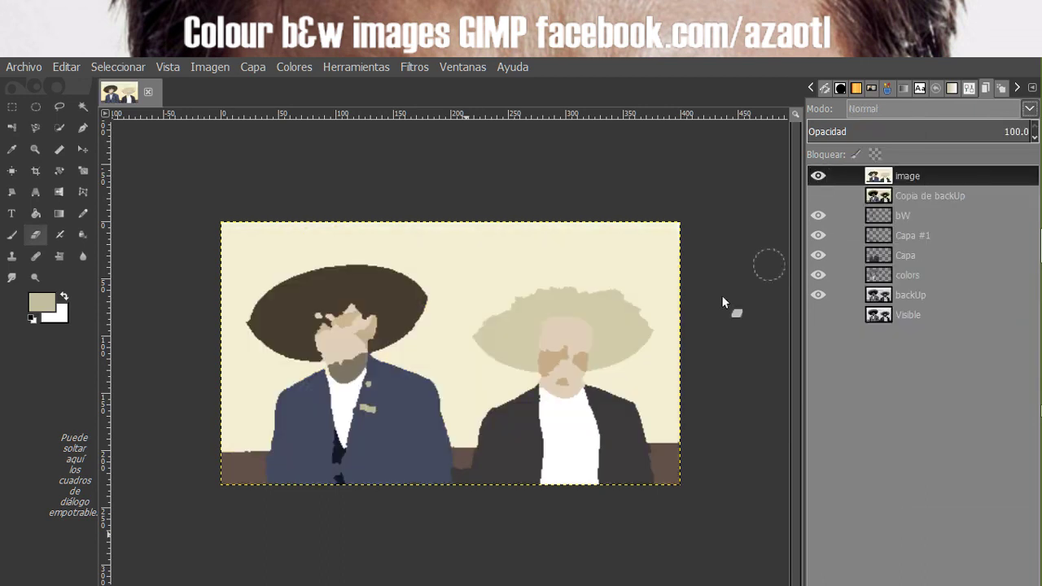
{"action": "left_click", "coordinate": [819, 175]}
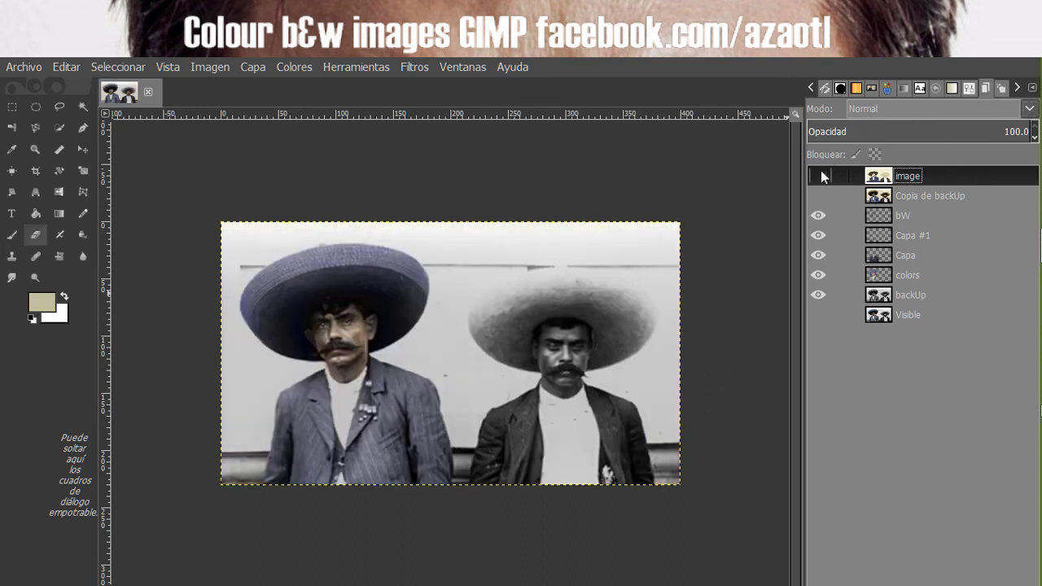
Toggle the backUp layer's visibility to examine the painted colours without the photo beneath.
{"action": "left_click", "coordinate": [819, 296]}
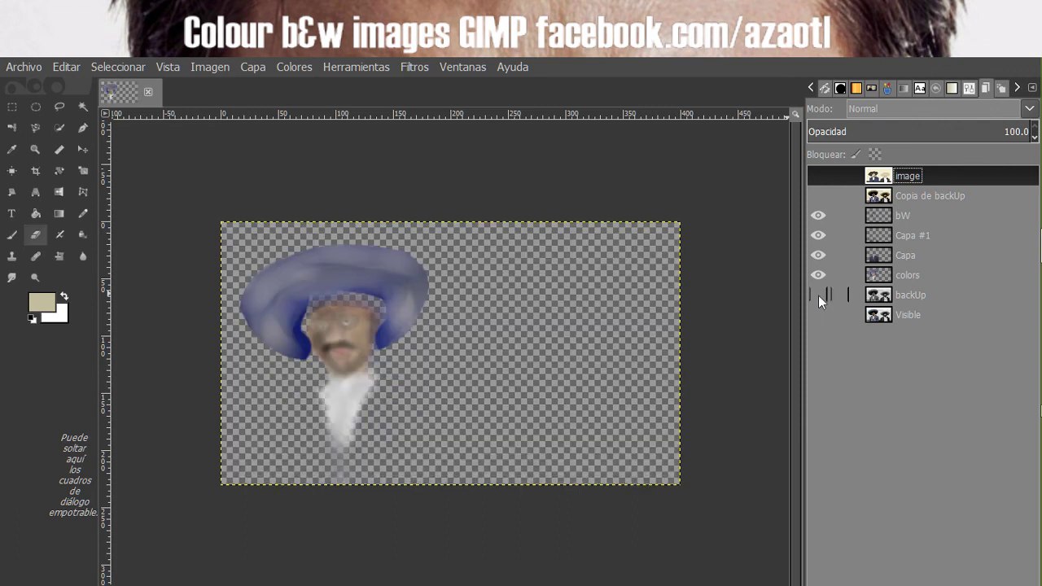
{"action": "left_click", "coordinate": [818, 296]}
{"action": "left_click", "coordinate": [819, 296]}
{"action": "left_click", "coordinate": [819, 296]}
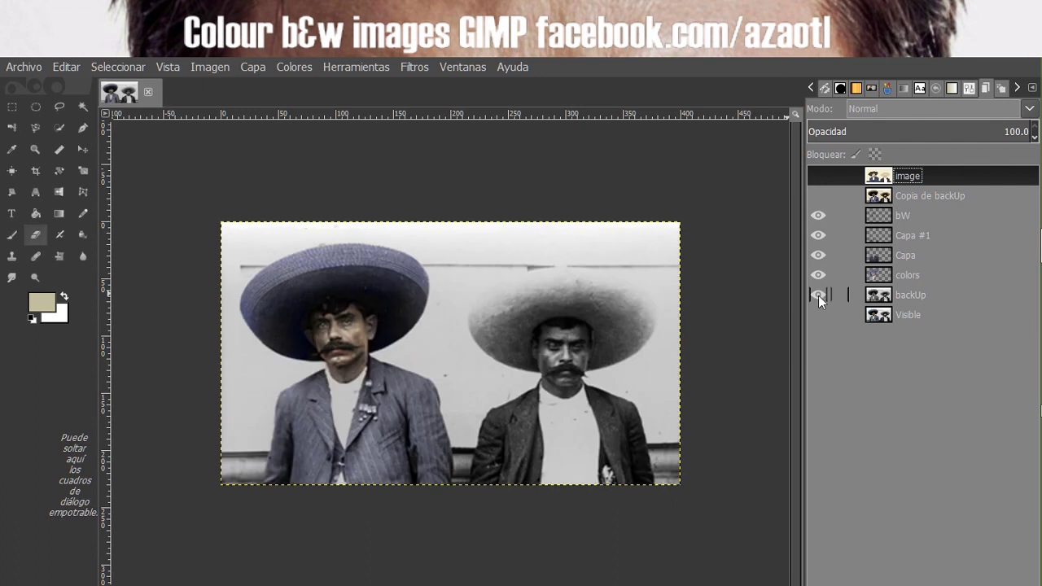
{"action": "left_click", "coordinate": [819, 296]}
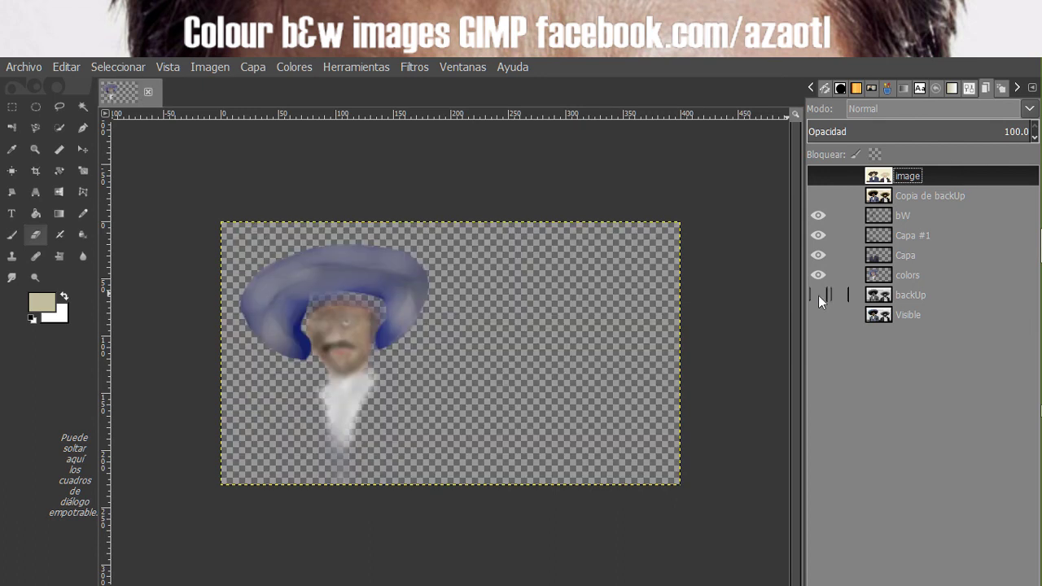
{"action": "left_click", "coordinate": [819, 295]}
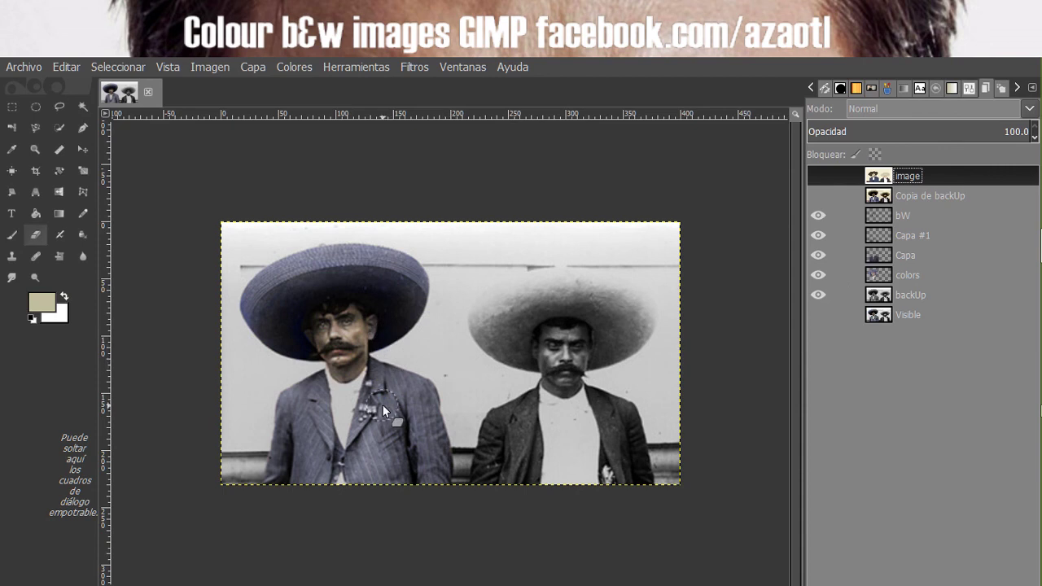
Activate the colors layer and sample the skin tone on the man's cheek as the foreground colour.
{"action": "scroll", "coordinate": [383, 405], "scroll_direction": "up", "scroll_amount": 2}
{"action": "left_click_drag", "start_coordinate": [382, 405], "coordinate": [404, 405]}
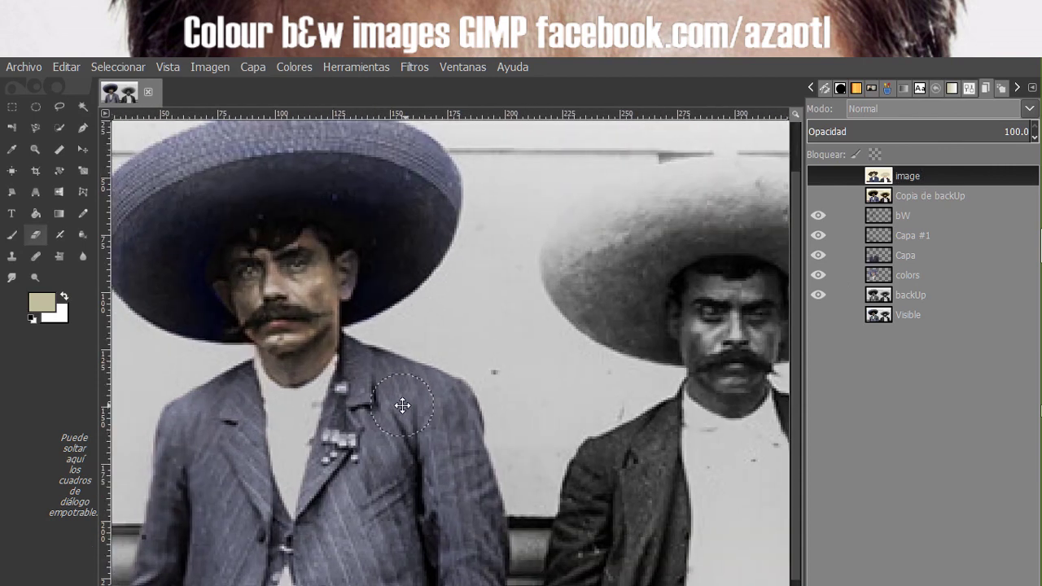
{"action": "scroll", "coordinate": [403, 405], "scroll_direction": "down", "scroll_amount": 1}
{"action": "key", "text": "plus"}
{"action": "key", "text": "plus"}
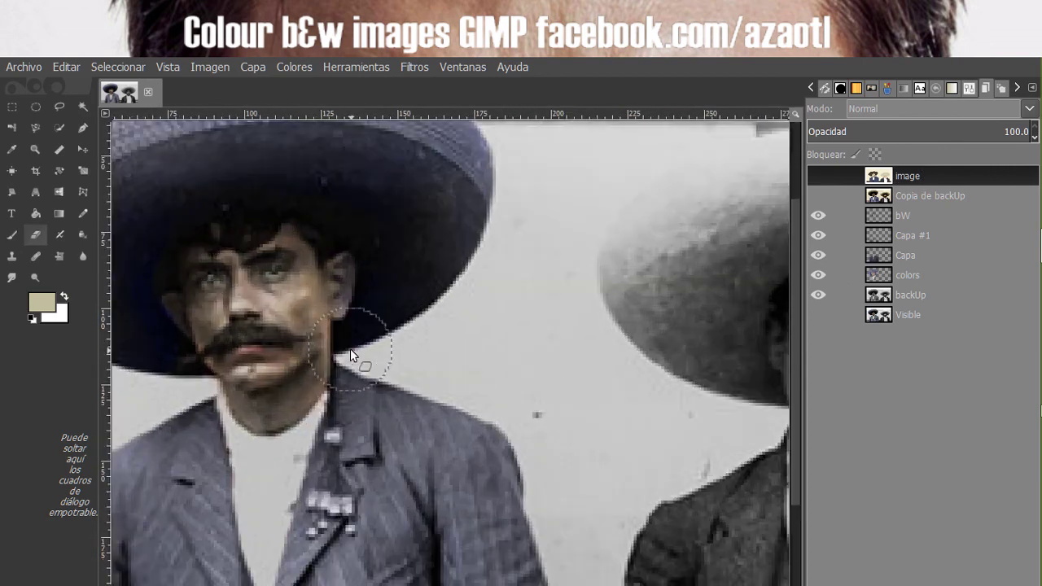
{"action": "left_click", "coordinate": [869, 276]}
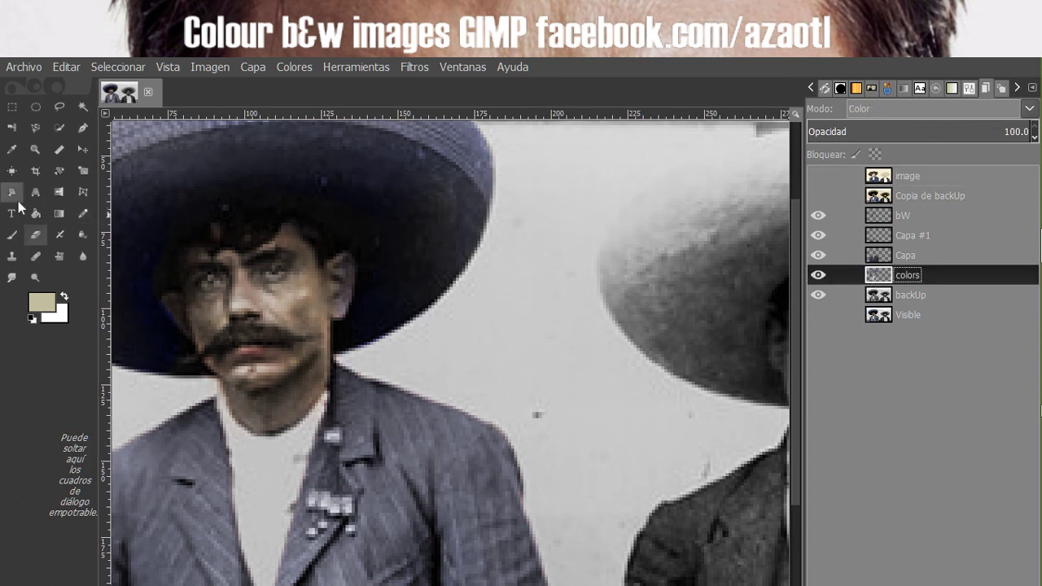
{"action": "left_click", "coordinate": [12, 150]}
{"action": "left_click", "coordinate": [296, 303]}
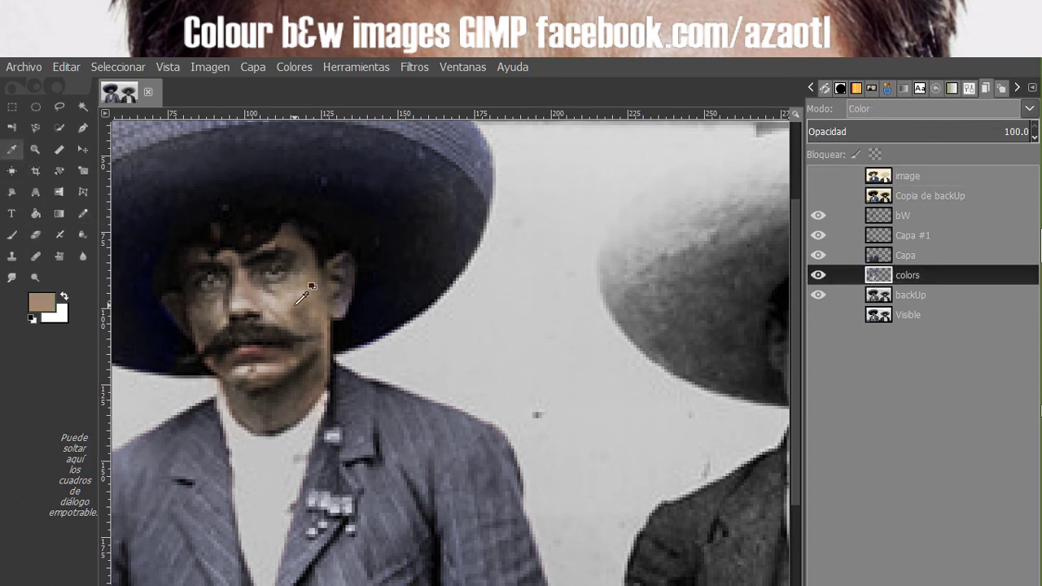
Reduce the Airbrush size and spray the sampled skin tone over the ear of the man in the blue sombrero.
{"action": "left_click", "coordinate": [13, 236]}
{"action": "left_click", "coordinate": [60, 235]}
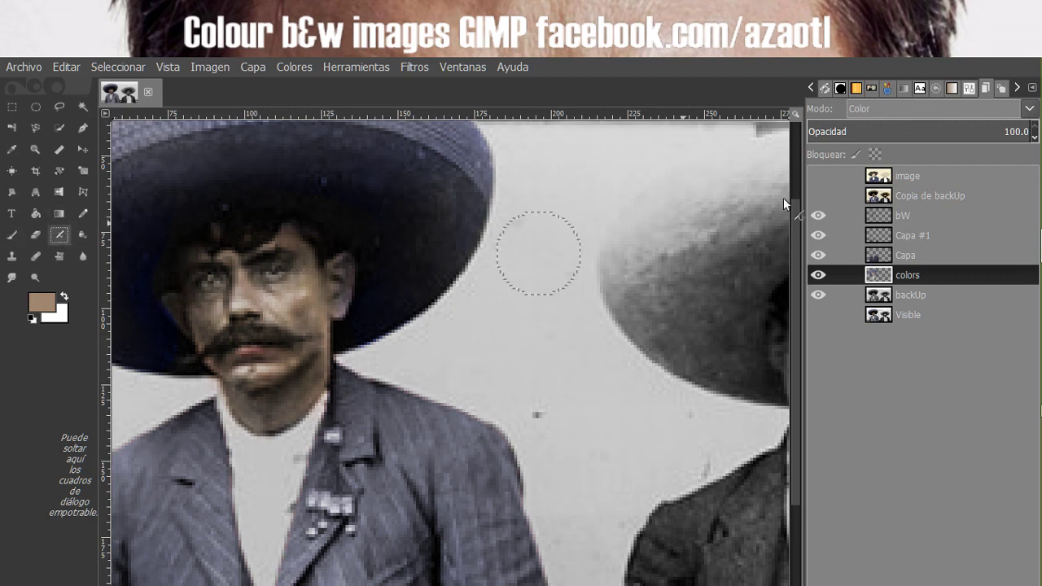
{"action": "left_click", "coordinate": [983, 88]}
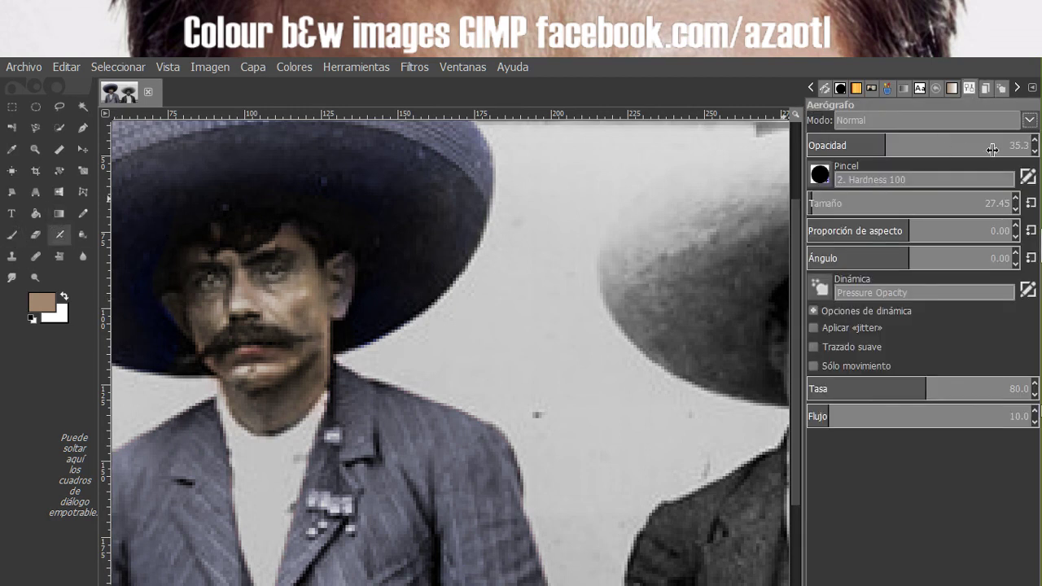
{"action": "left_click", "coordinate": [1017, 209]}
{"action": "left_click", "coordinate": [1018, 208]}
{"action": "left_click", "coordinate": [1017, 209]}
{"action": "mouse_move", "coordinate": [324, 299]}
{"action": "left_mouse_down"}
{"action": "mouse_move", "coordinate": [344, 261]}
{"action": "mouse_move", "coordinate": [338, 307]}
{"action": "mouse_move", "coordinate": [345, 266]}
{"action": "mouse_move", "coordinate": [343, 282]}
{"action": "left_mouse_up"}
Sample a fresh skin tone from the man's cheek and activate the Paintbrush on the colors layer.
{"action": "left_click", "coordinate": [11, 149]}
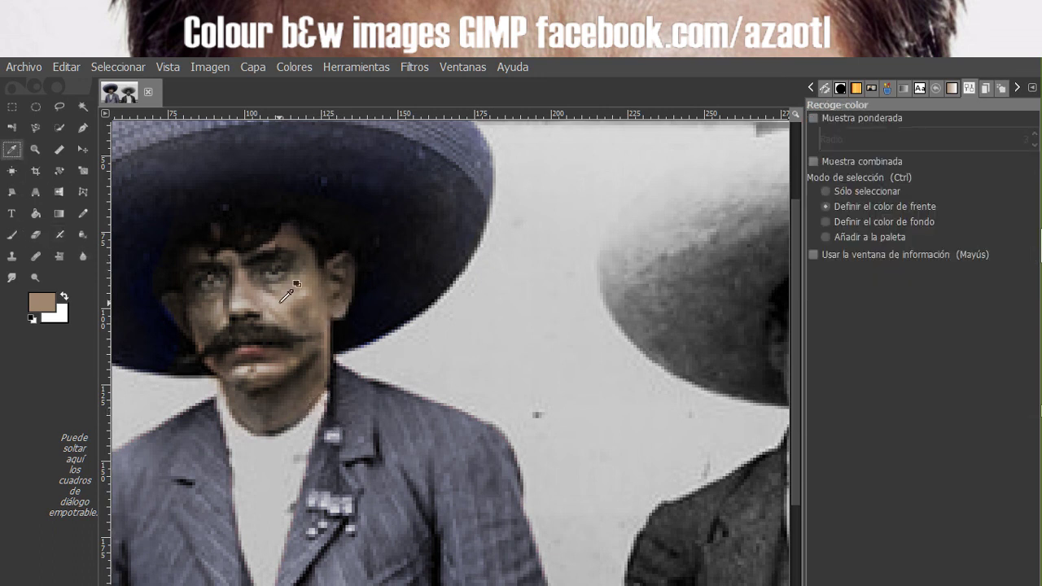
{"action": "left_click", "coordinate": [987, 88]}
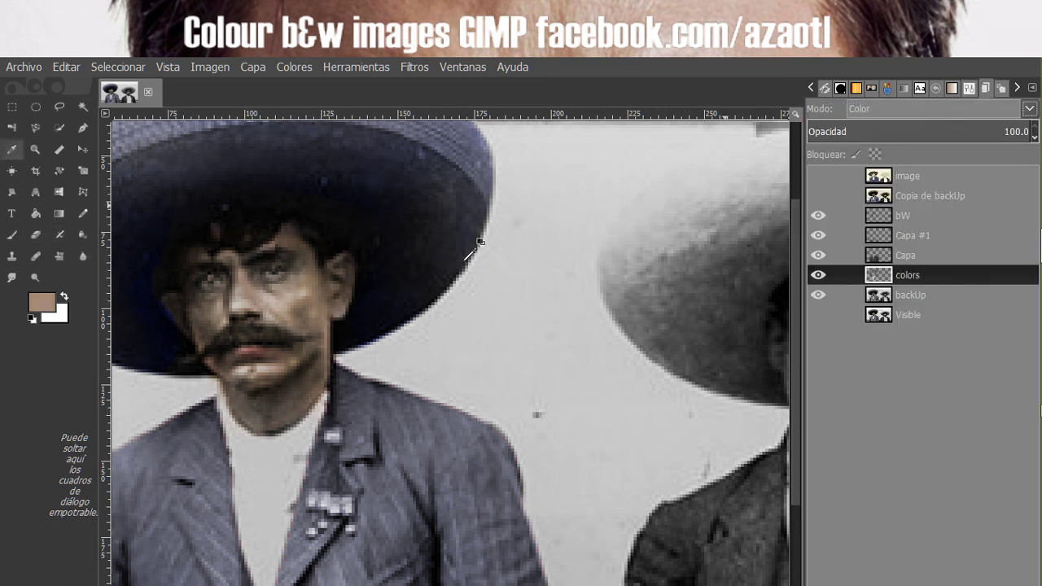
{"action": "left_click", "coordinate": [12, 235]}
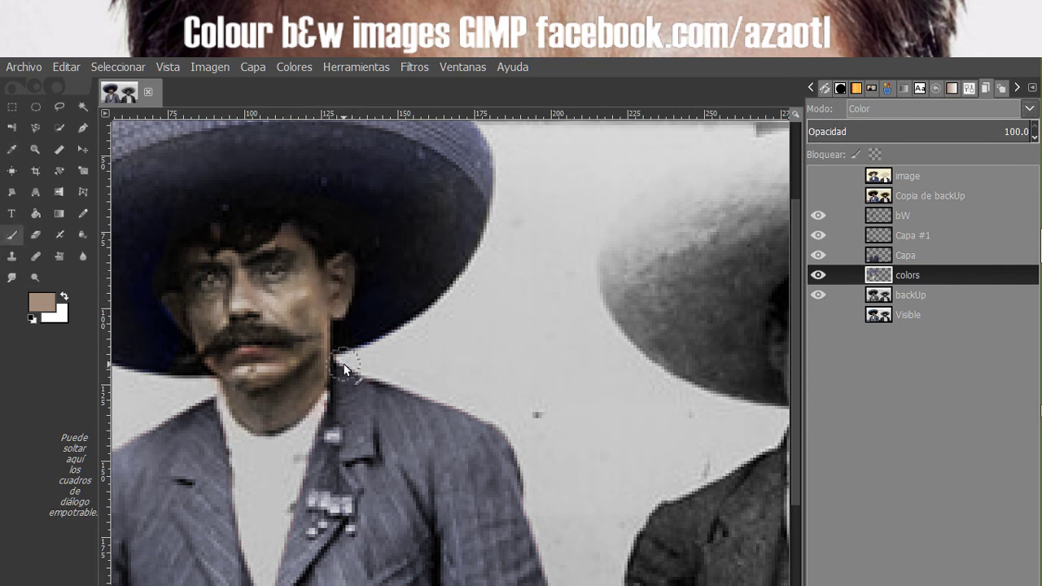
Compare the man's hat and face with and without the colors layer by toggling its visibility.
{"action": "scroll", "coordinate": [343, 369], "scroll_direction": "down", "scroll_amount": 3}
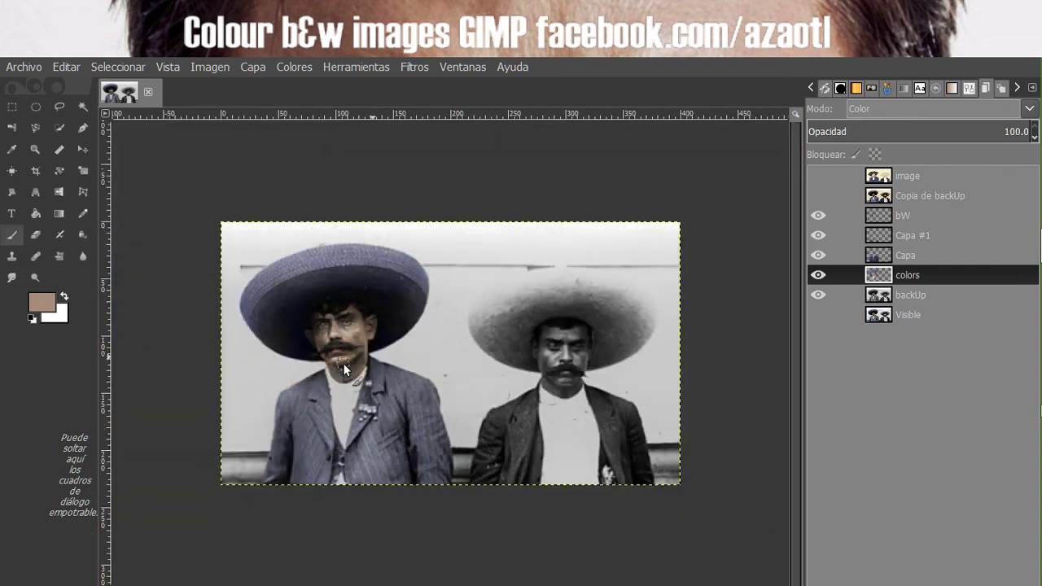
{"action": "scroll", "coordinate": [342, 364], "scroll_direction": "up", "scroll_amount": 3}
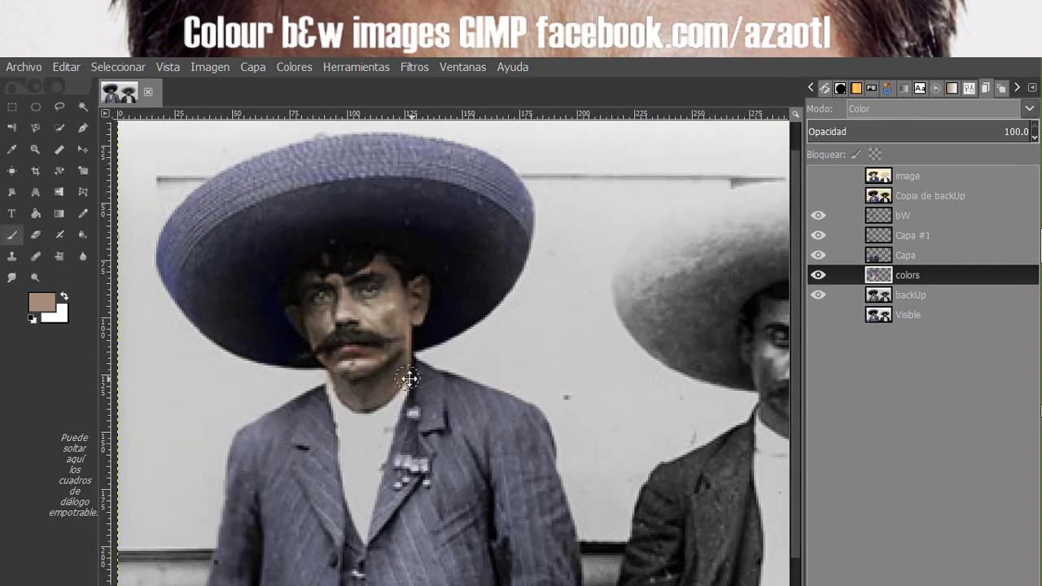
{"action": "left_click_drag", "start_coordinate": [409, 378], "coordinate": [461, 446]}
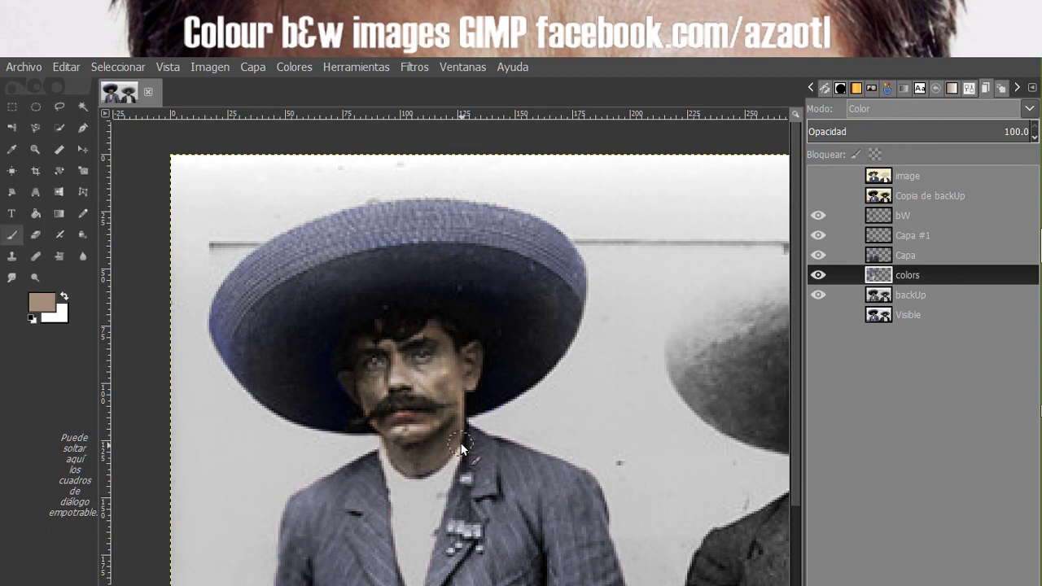
{"action": "left_click_drag", "start_coordinate": [461, 446], "coordinate": [362, 398]}
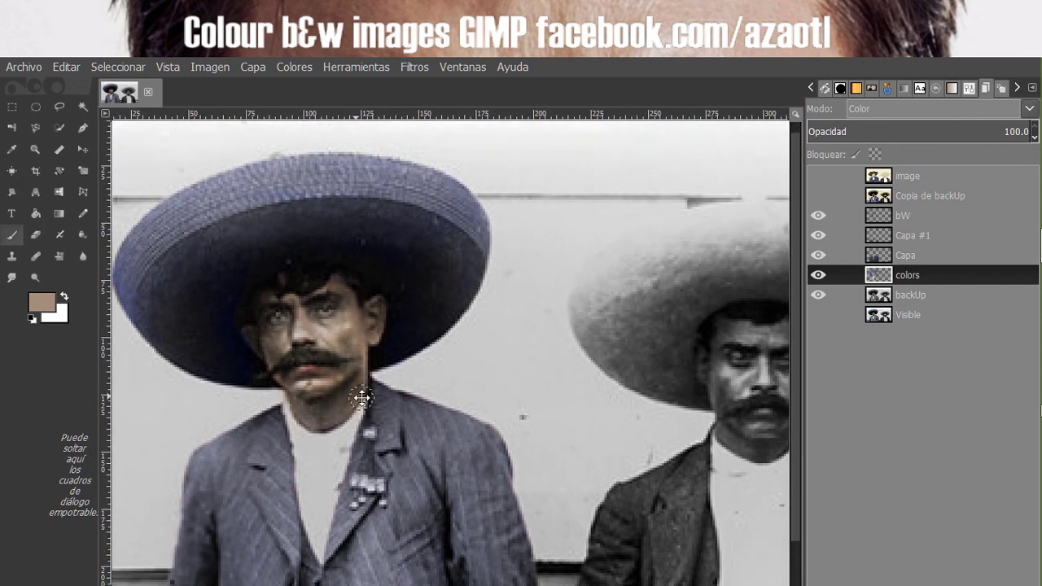
{"action": "left_click", "coordinate": [820, 278]}
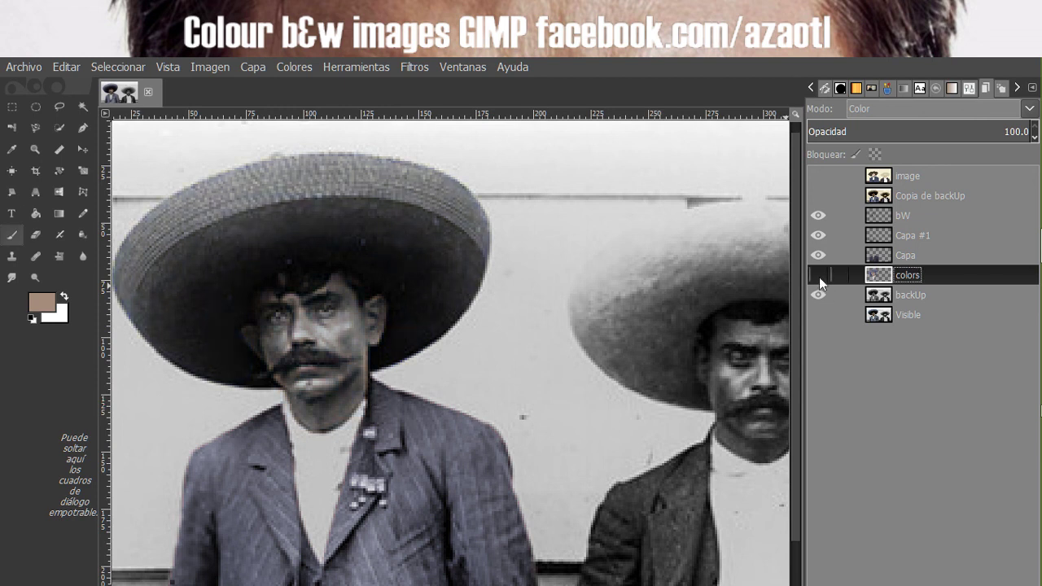
{"action": "left_click", "coordinate": [820, 277]}
{"action": "left_click", "coordinate": [819, 277]}
{"action": "left_click", "coordinate": [819, 277]}
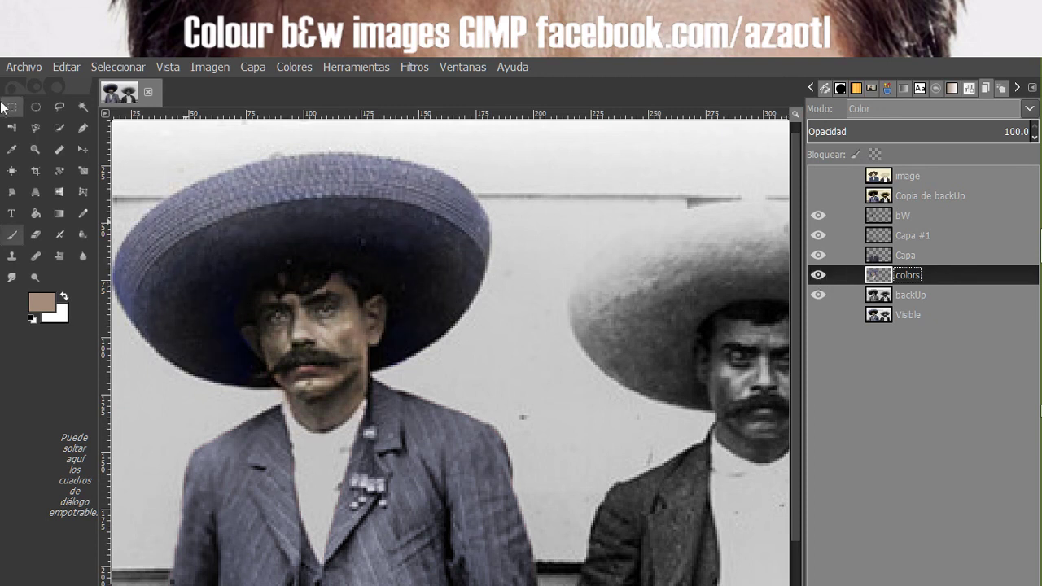